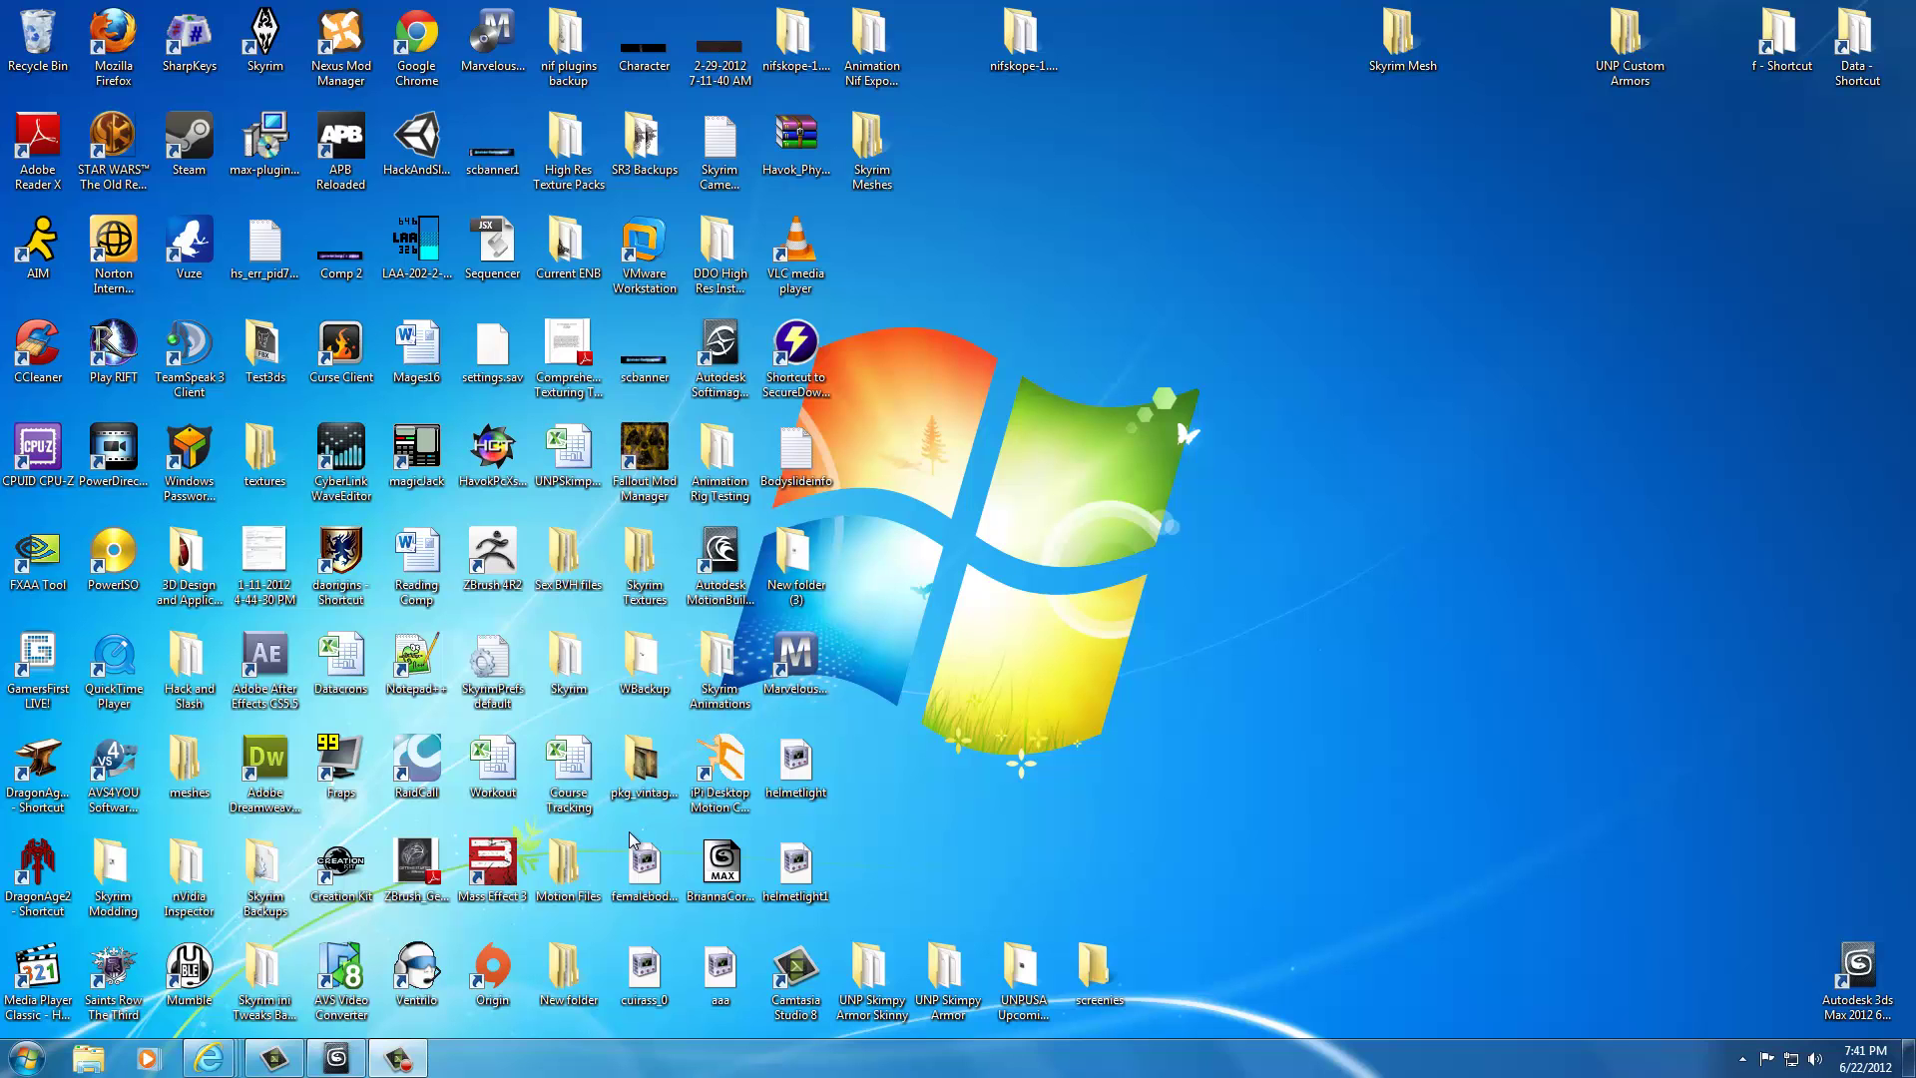
- Switch to 3ds Max to view the rigged armor model, and return to the desktop
click(337, 1058)
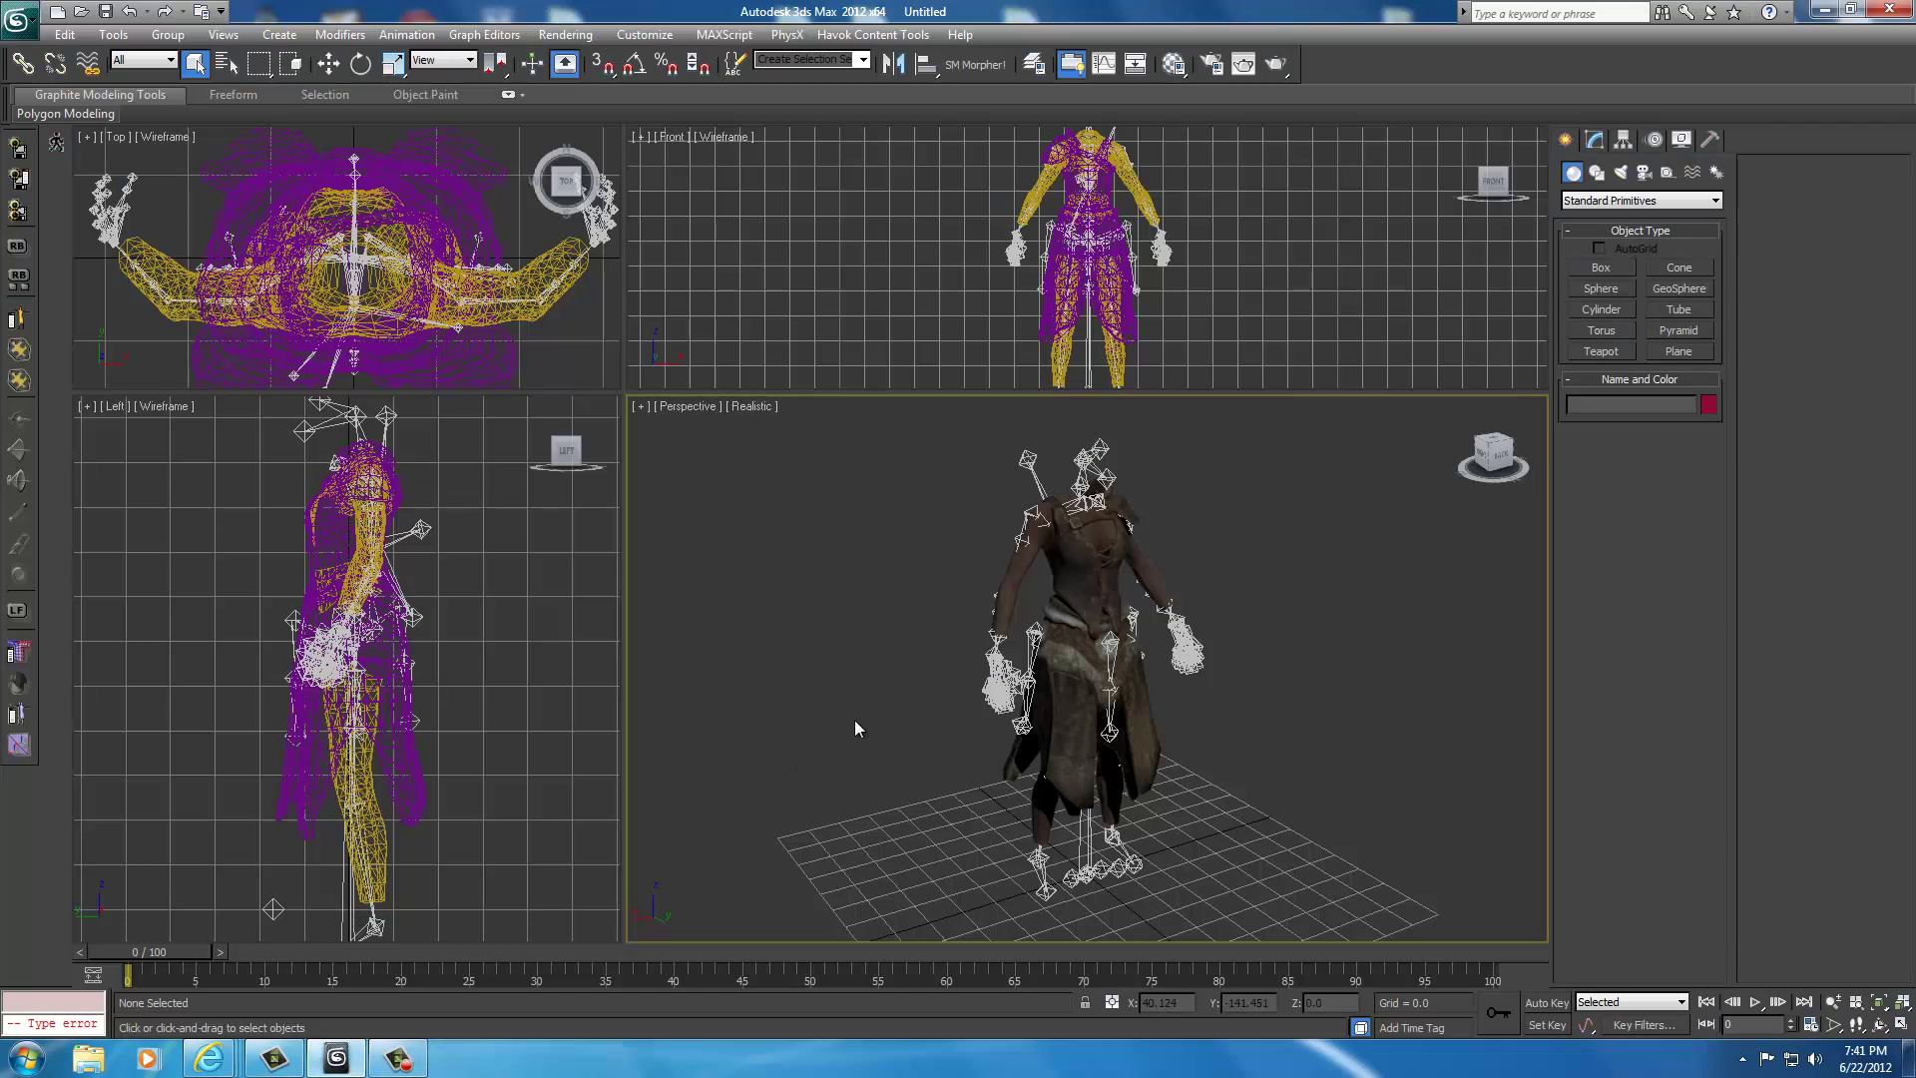
mouse_move(1497, 463)
mouse_down()
mouse_move(1183, 457)
mouse_move(1524, 463)
mouse_move(777, 463)
mouse_move(1497, 464)
mouse_up()
click(1825, 12)
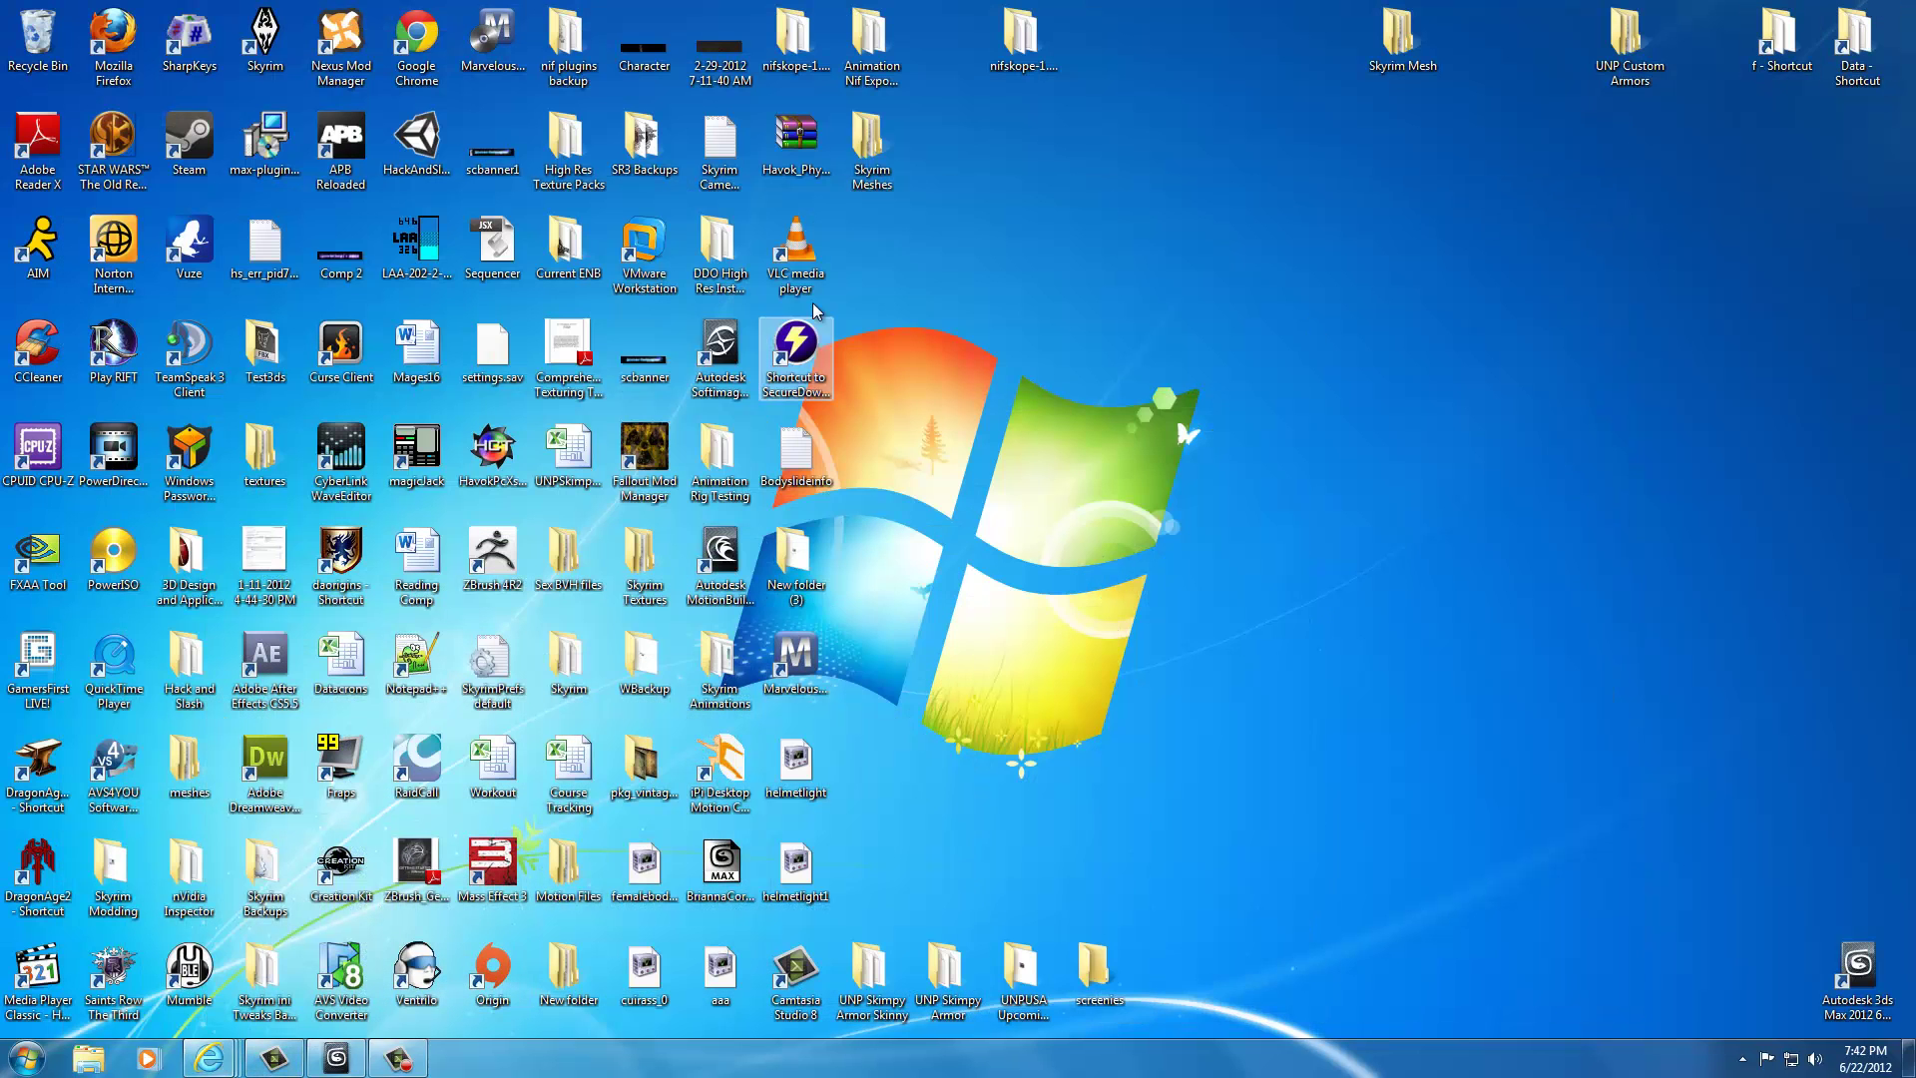
- Switch to Internet Explorer and open the SourceForge NifSkope files page from the Tutorial Video Links bookmarks
click(1023, 40)
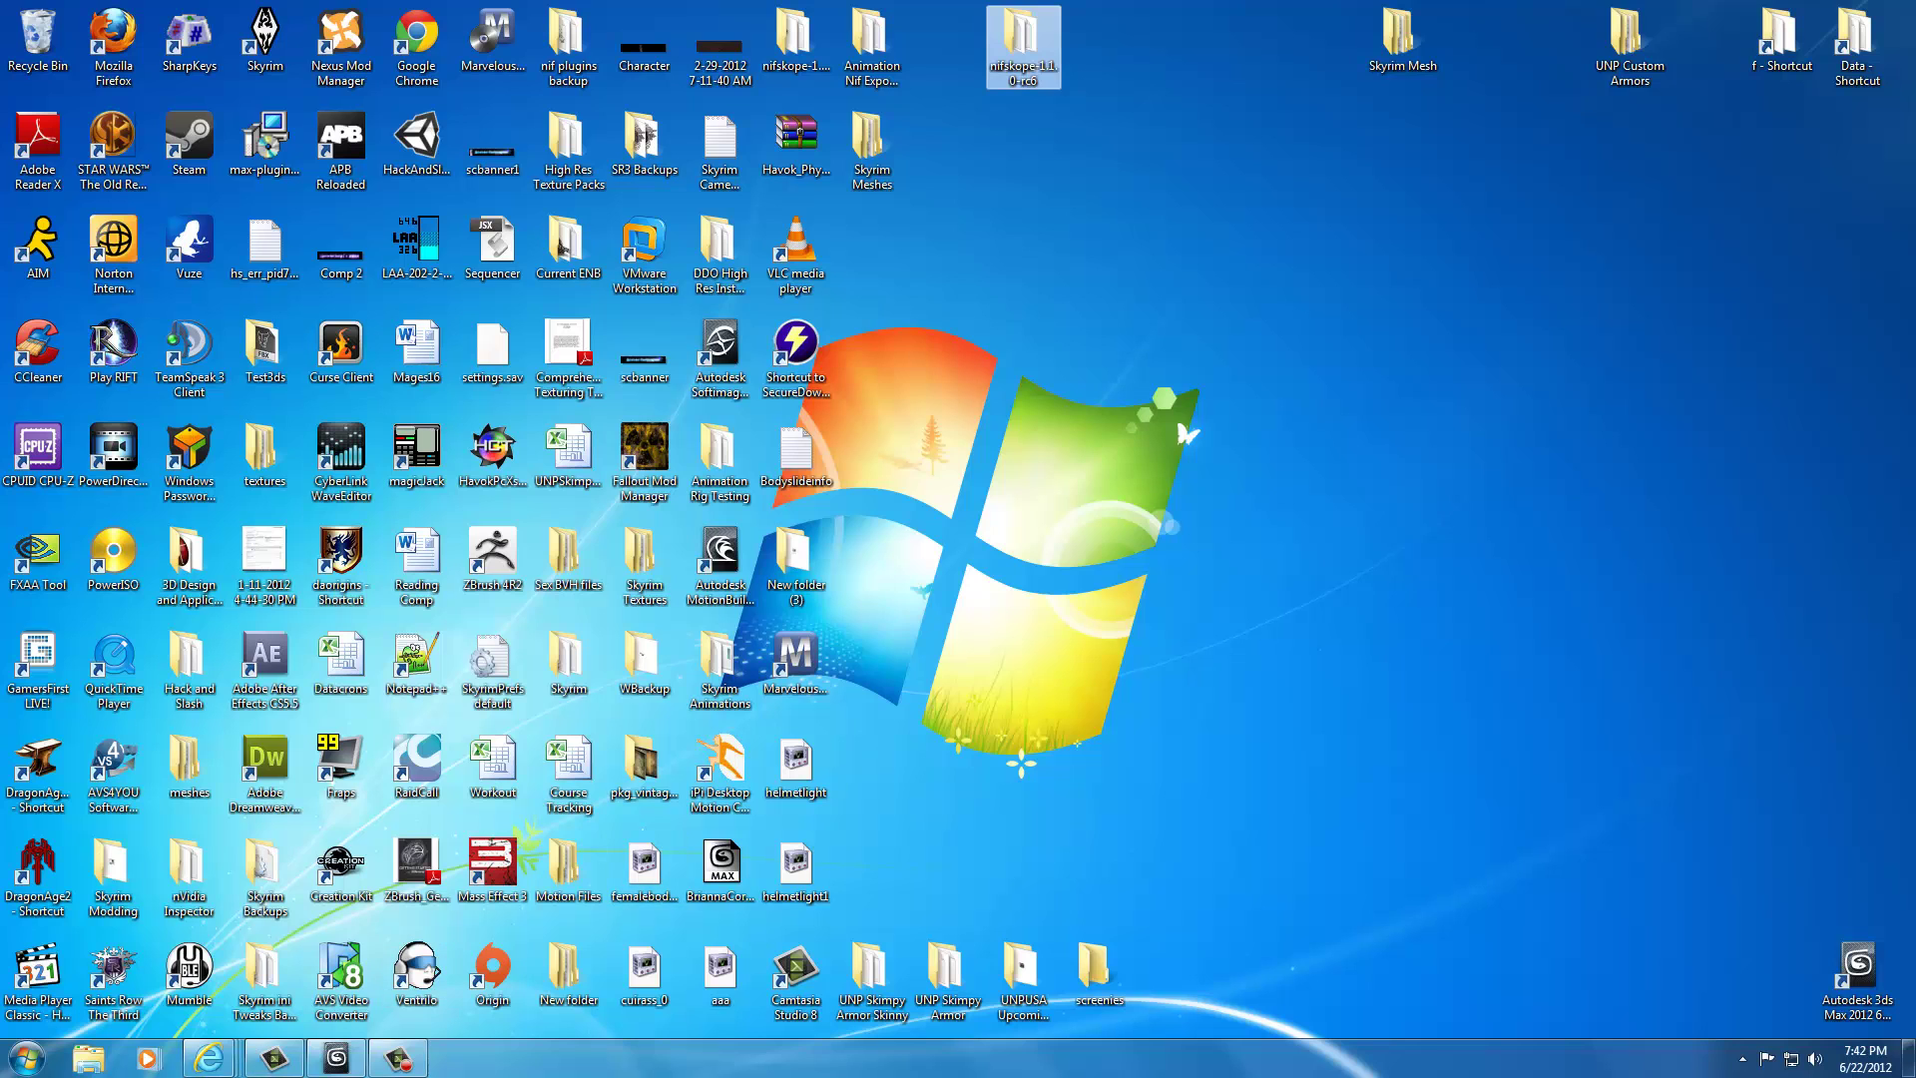
click(209, 1057)
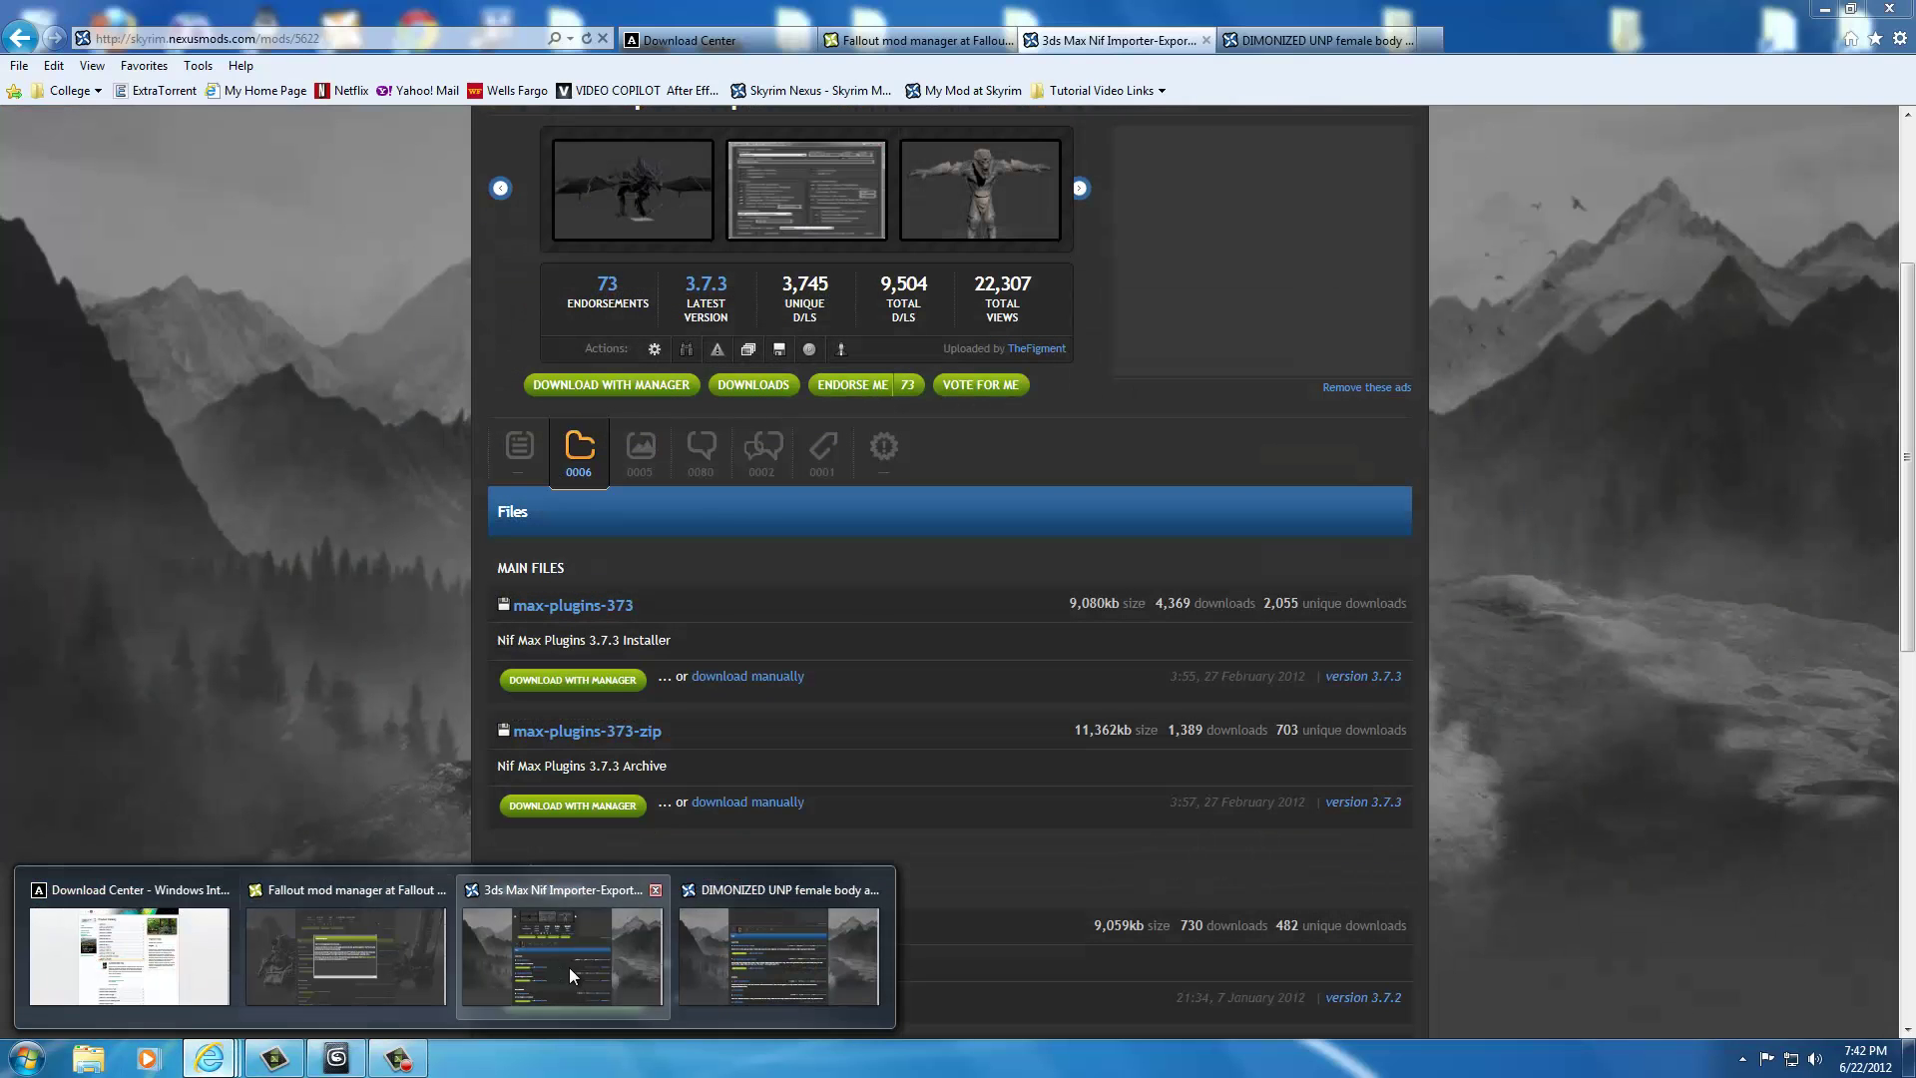
click(561, 956)
click(1115, 92)
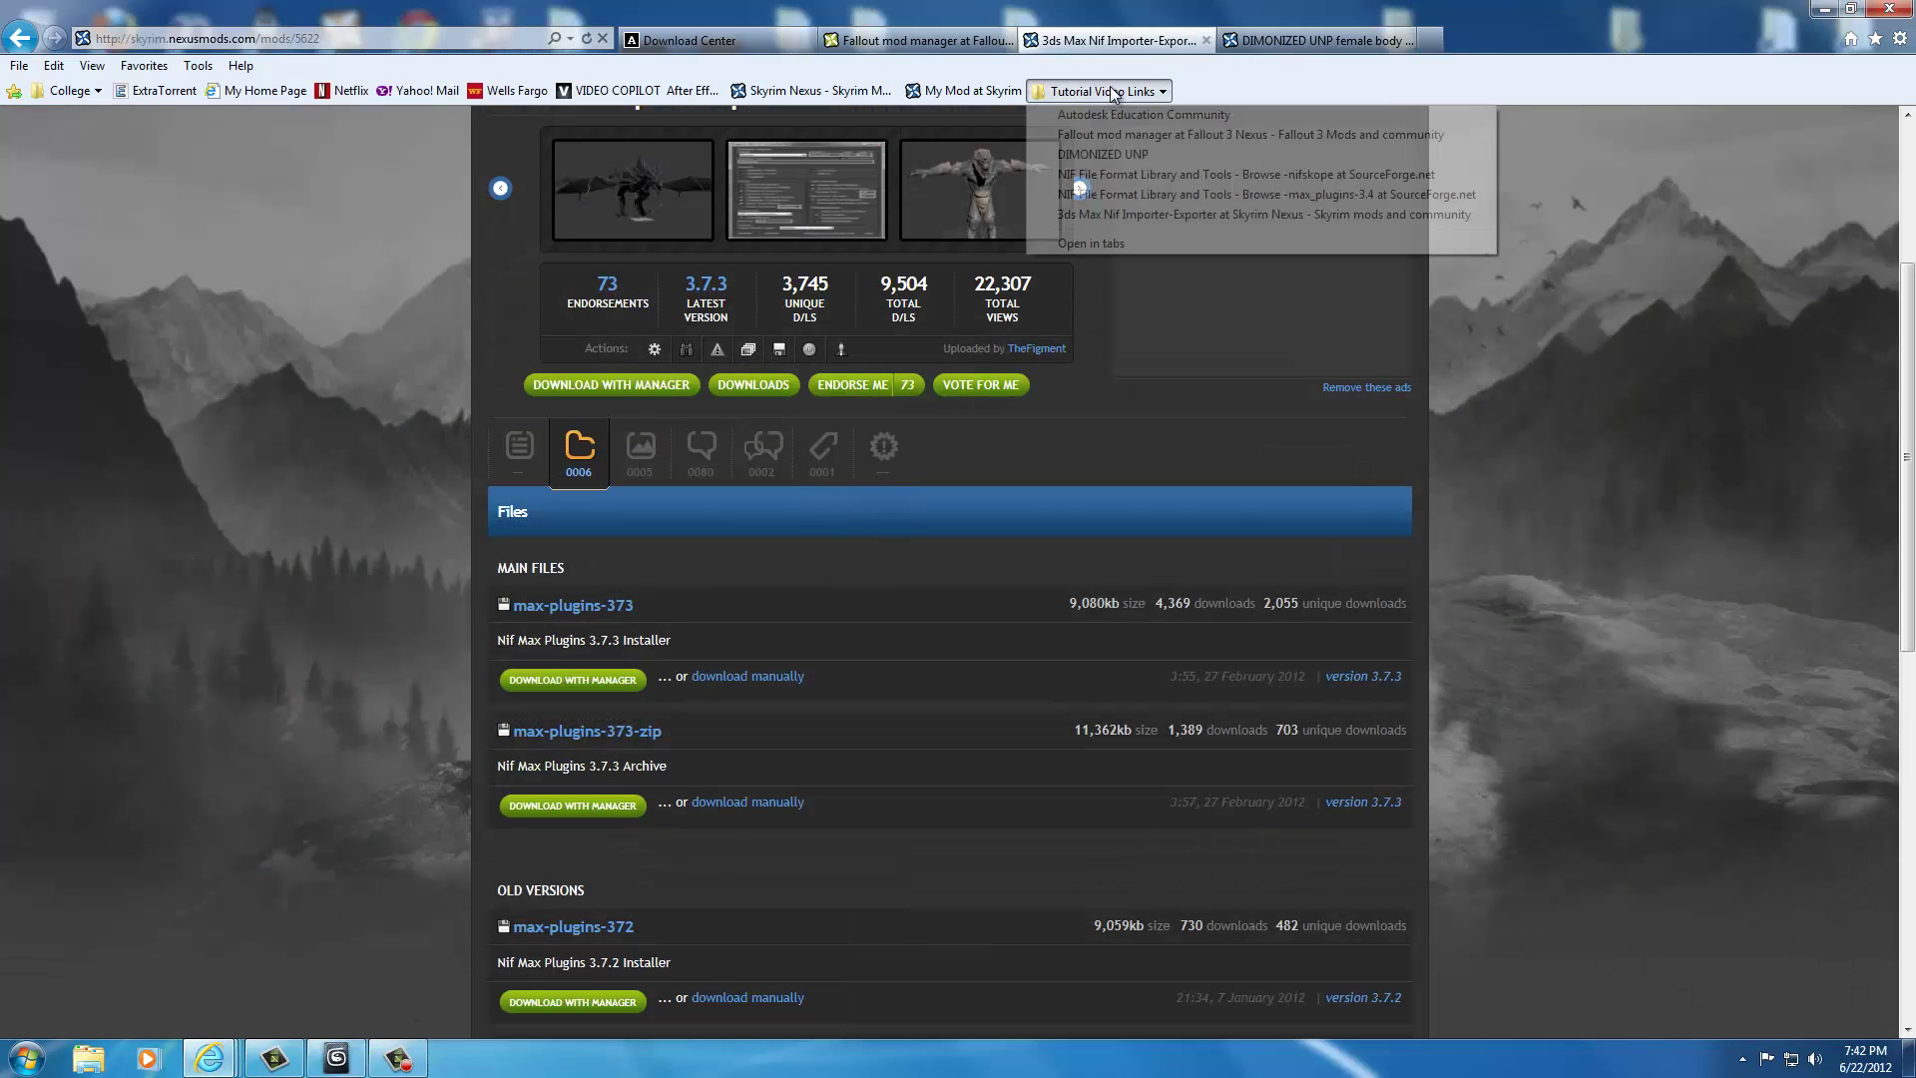
click(1126, 178)
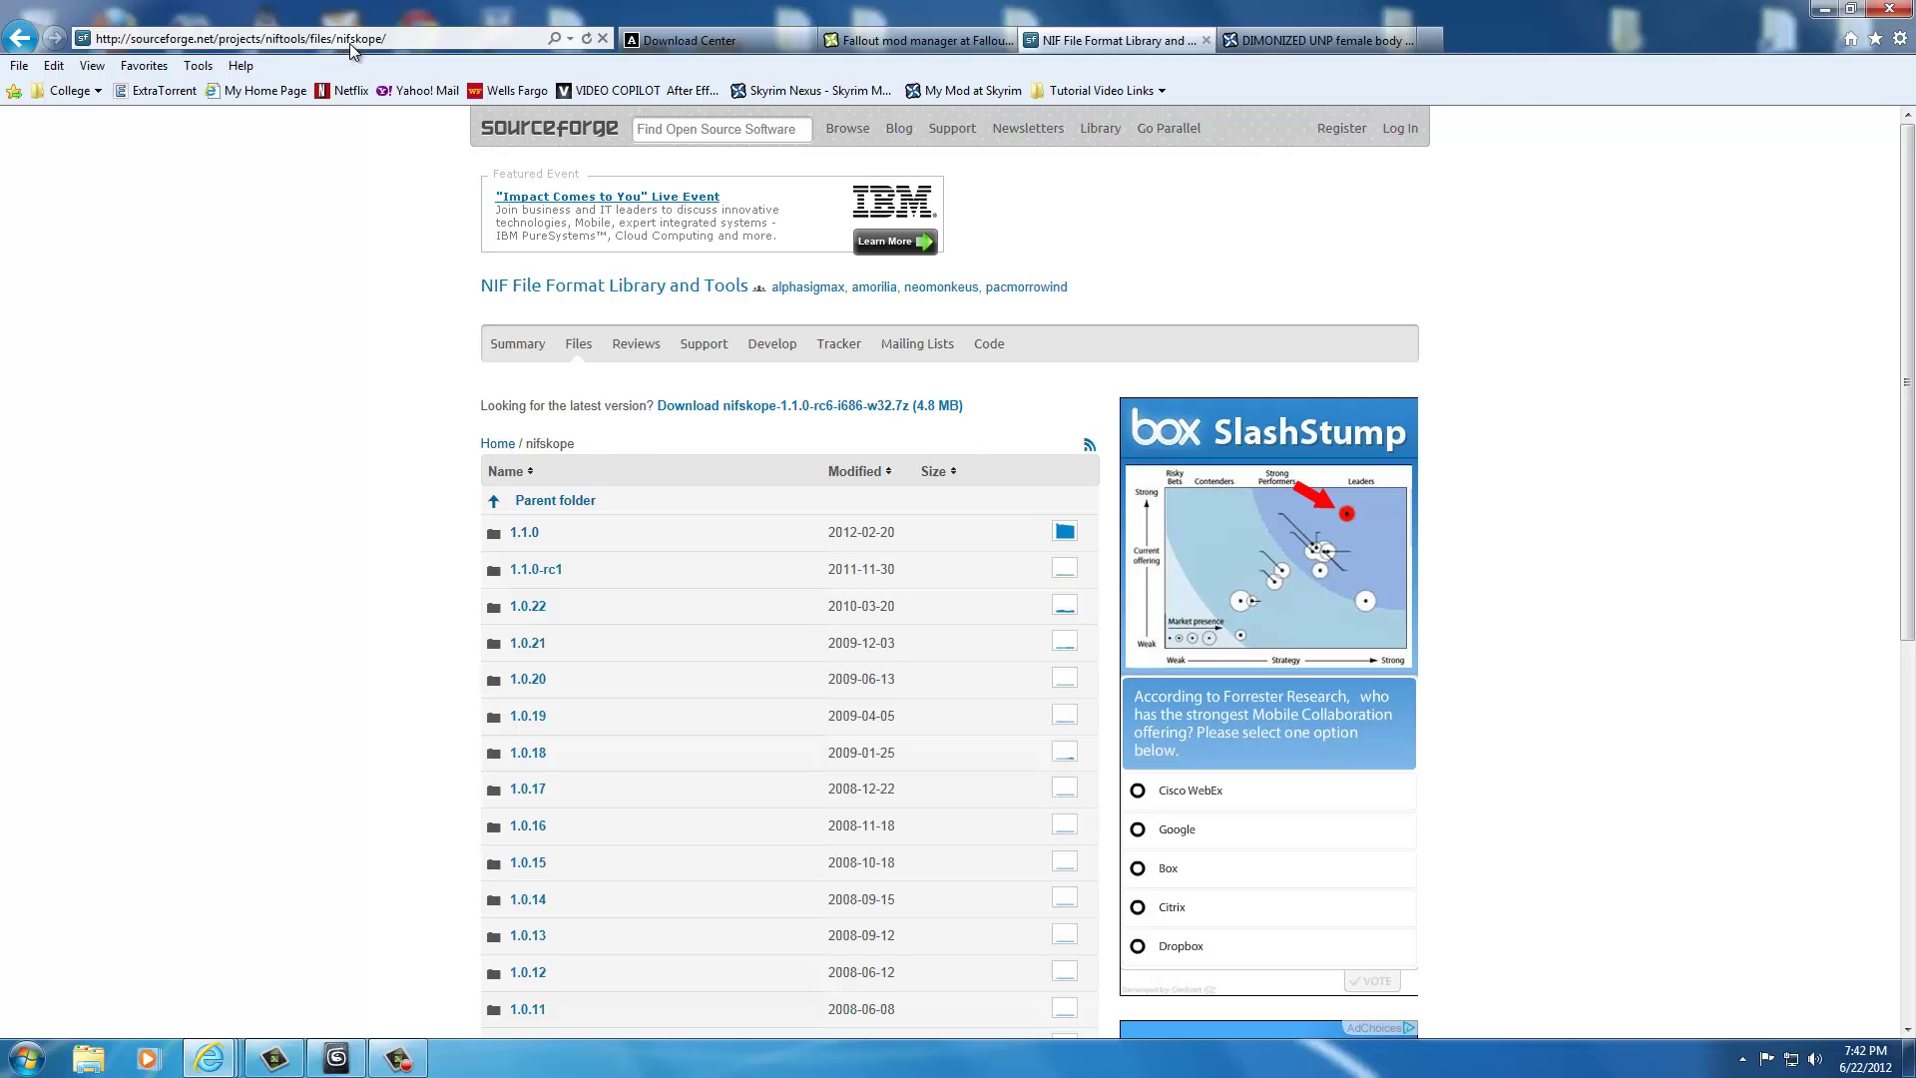
- Download nifskope-1.1.0-rc6-i686-w32.7z from the 1.1.0 folder and open the archive directly
click(522, 537)
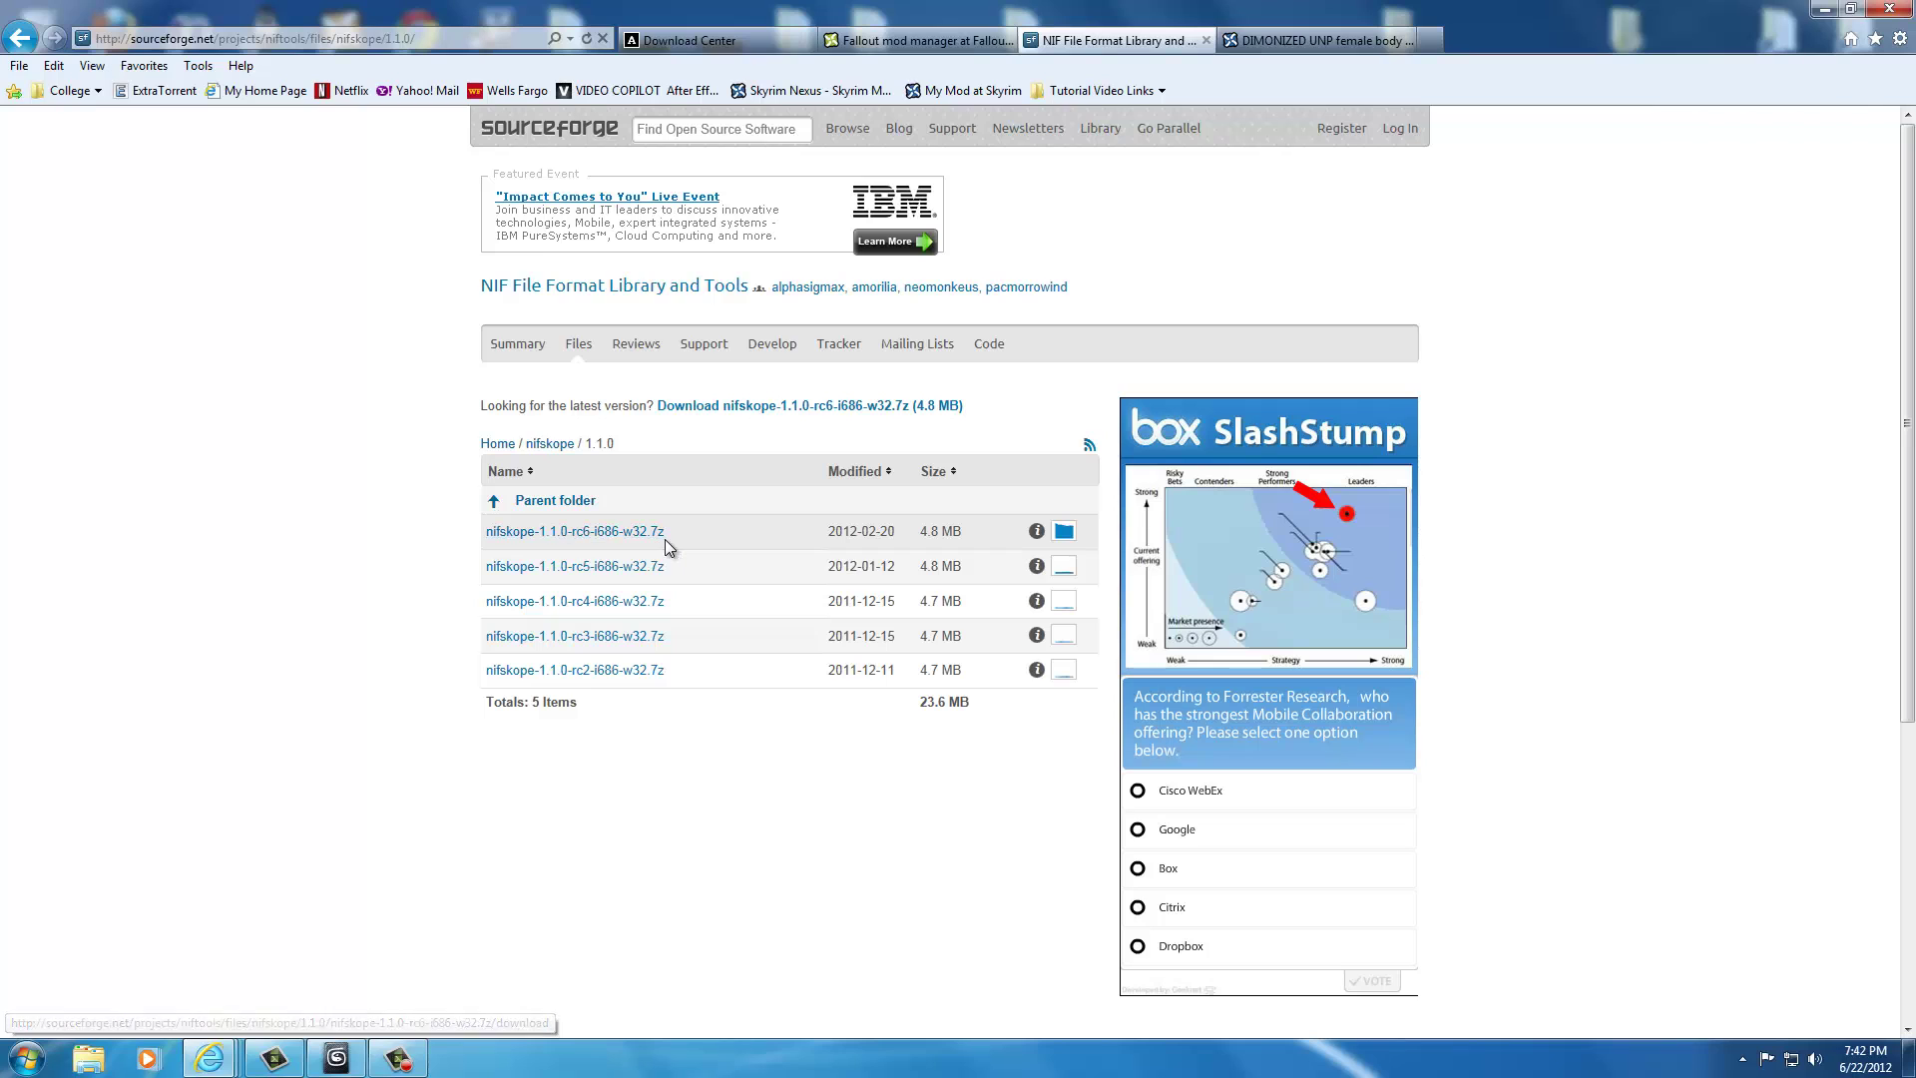
click(608, 534)
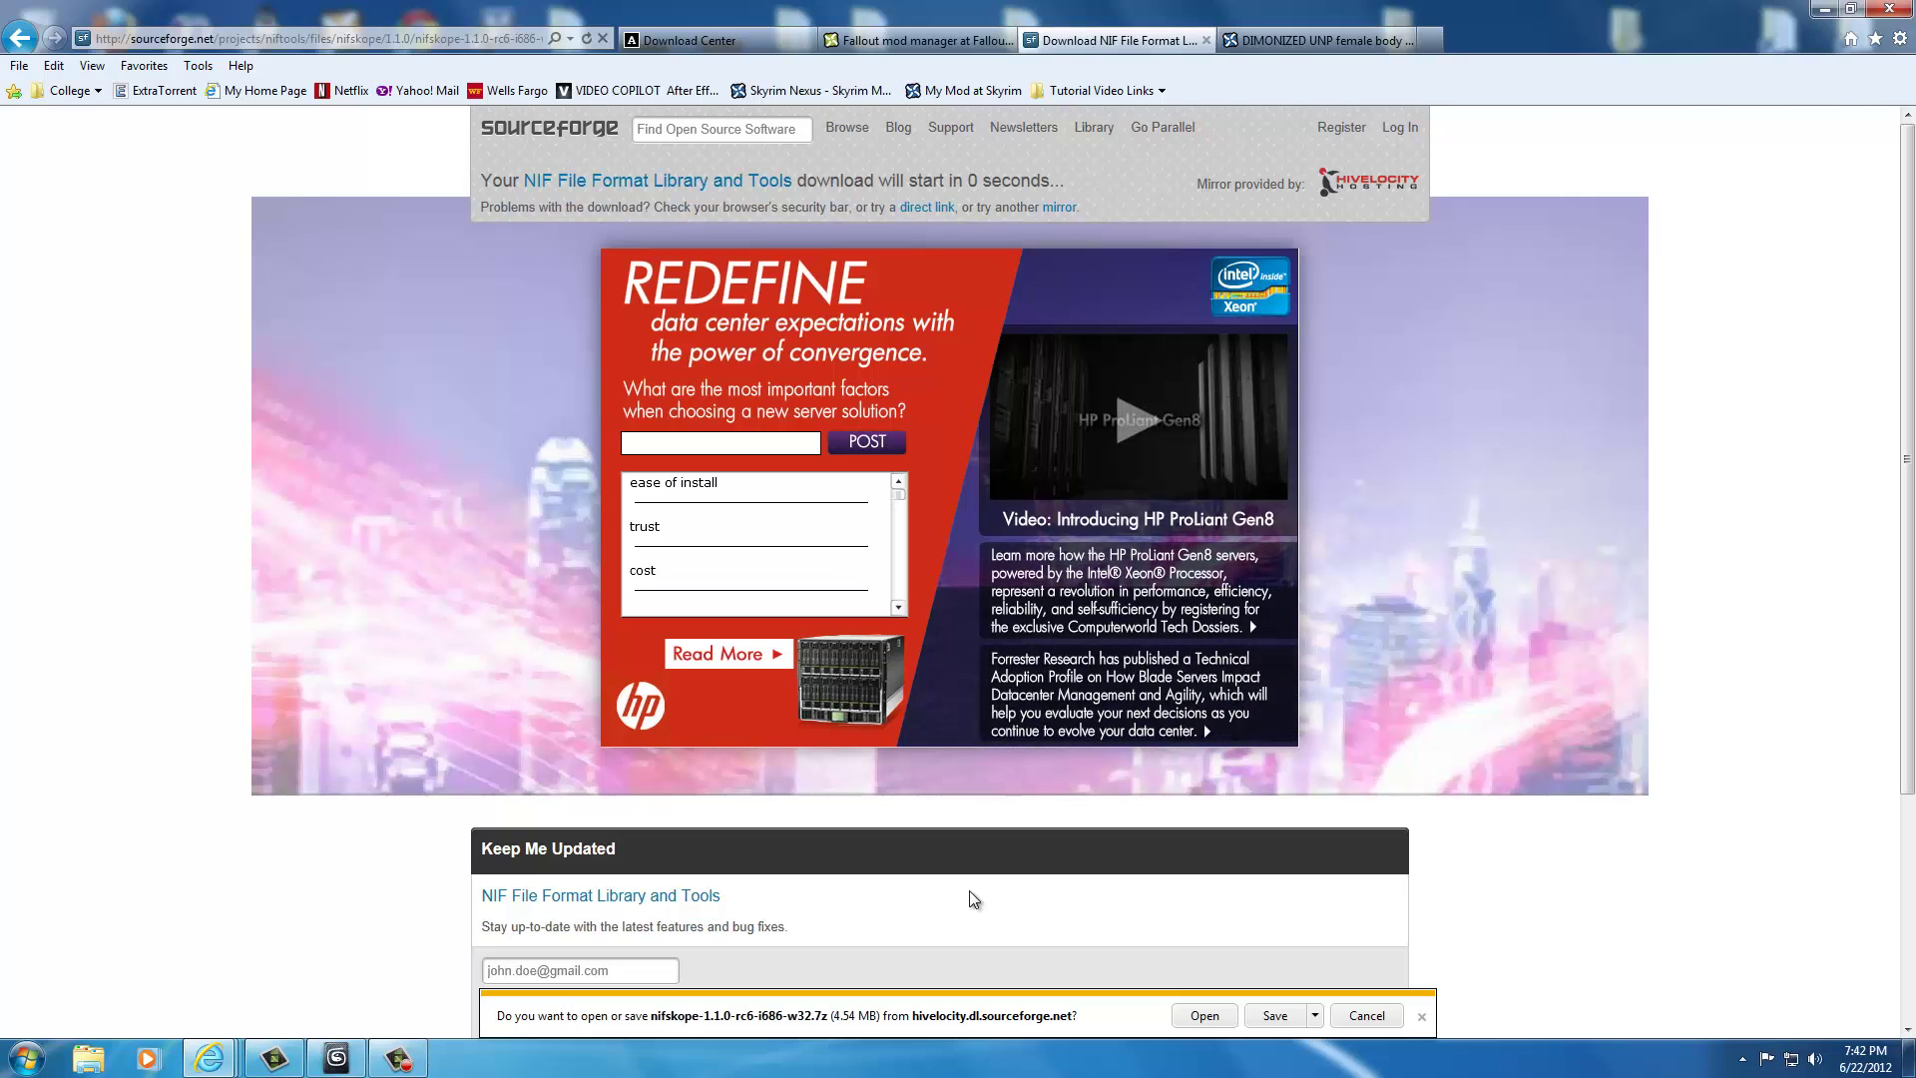
click(1208, 1014)
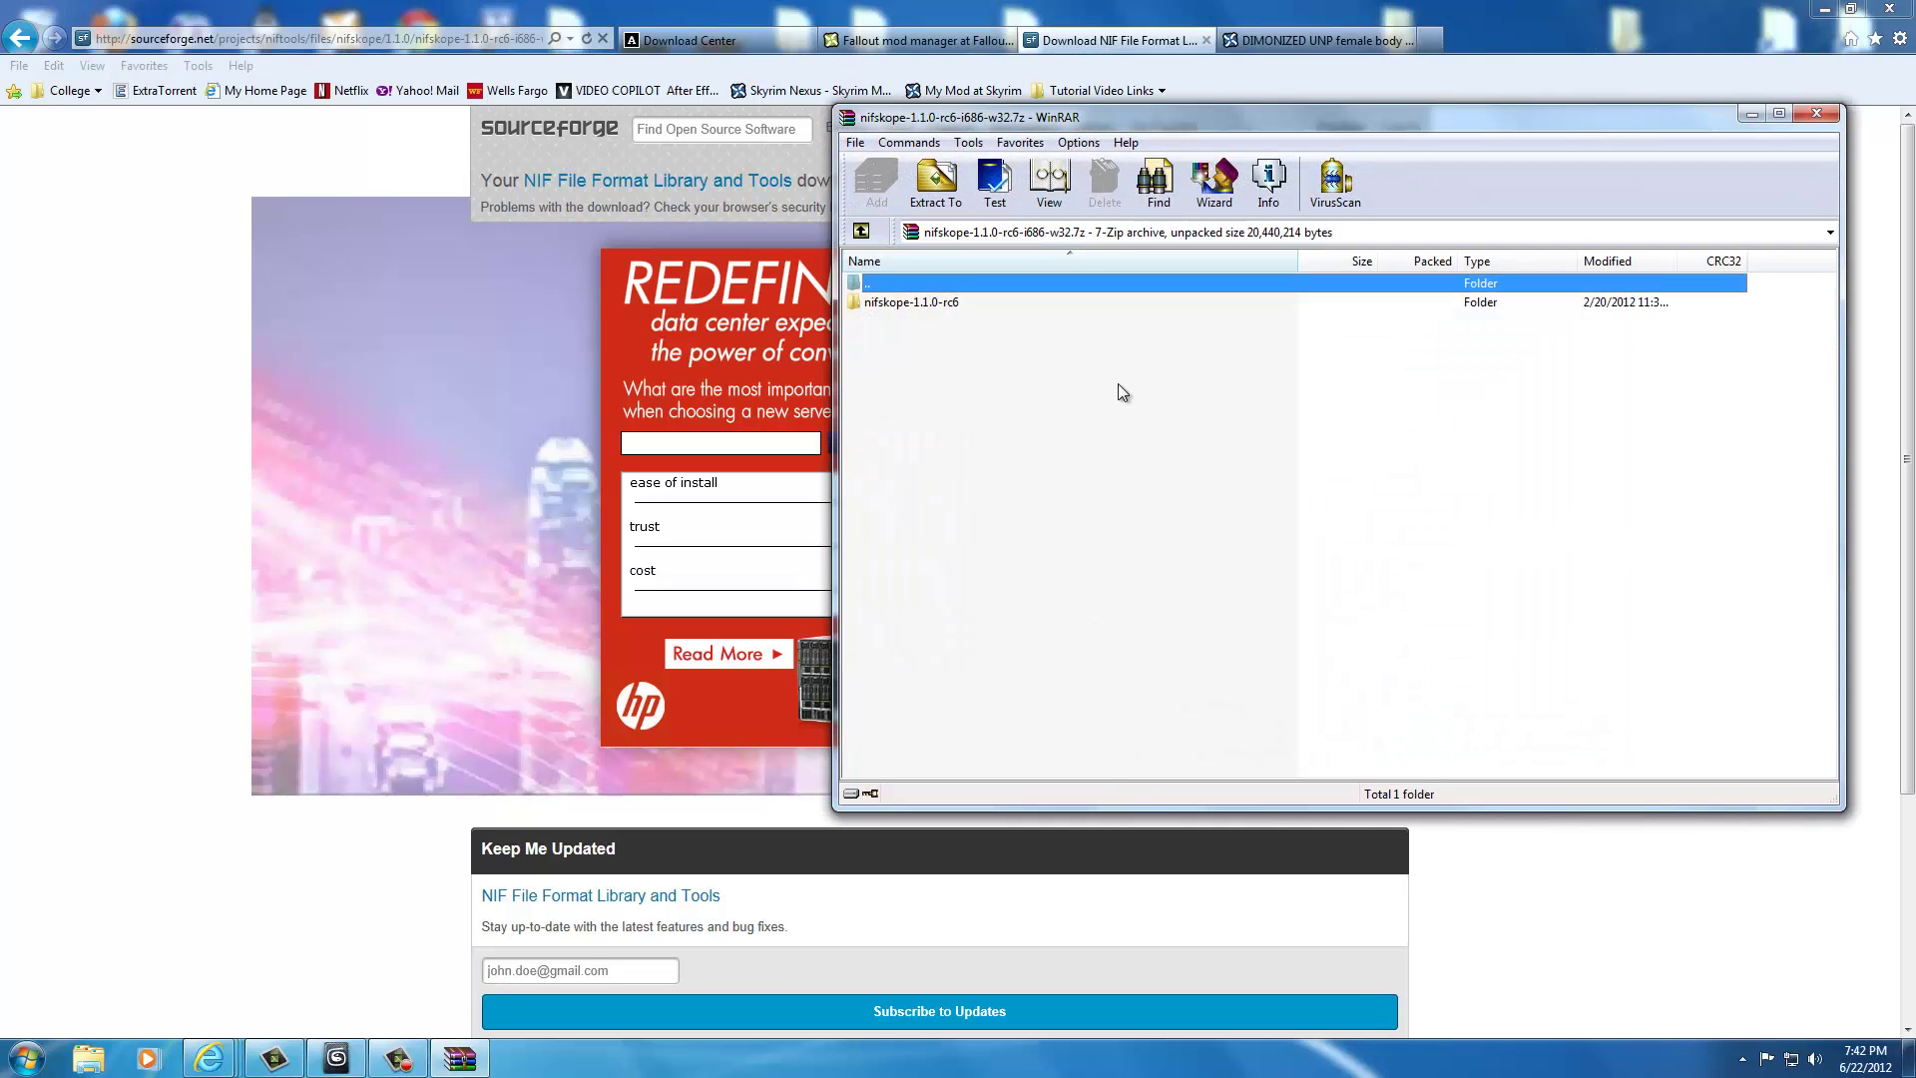
- Try to extract the nifskope-1.1.0-rc6 folder from the archive to the desktop, and close the archive
click(903, 302)
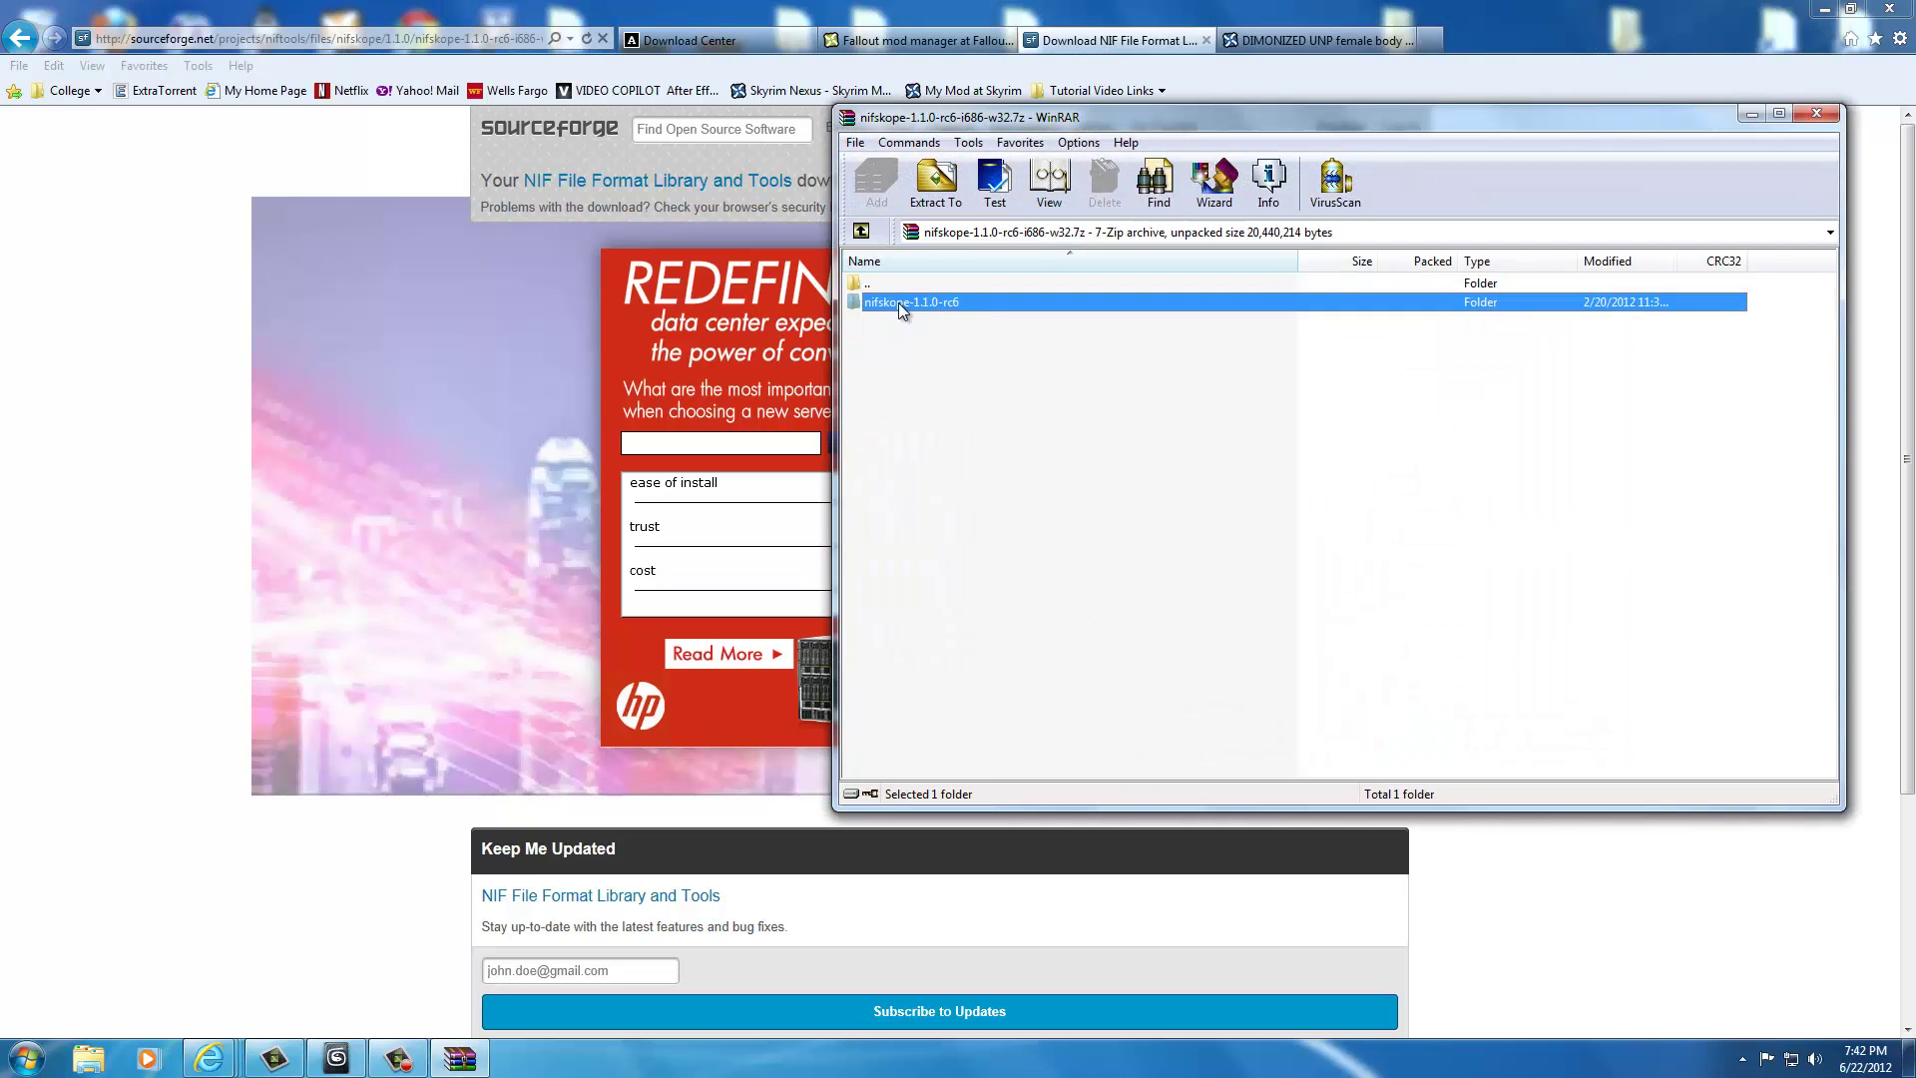
click(1824, 9)
drag(944, 303, 1018, 62)
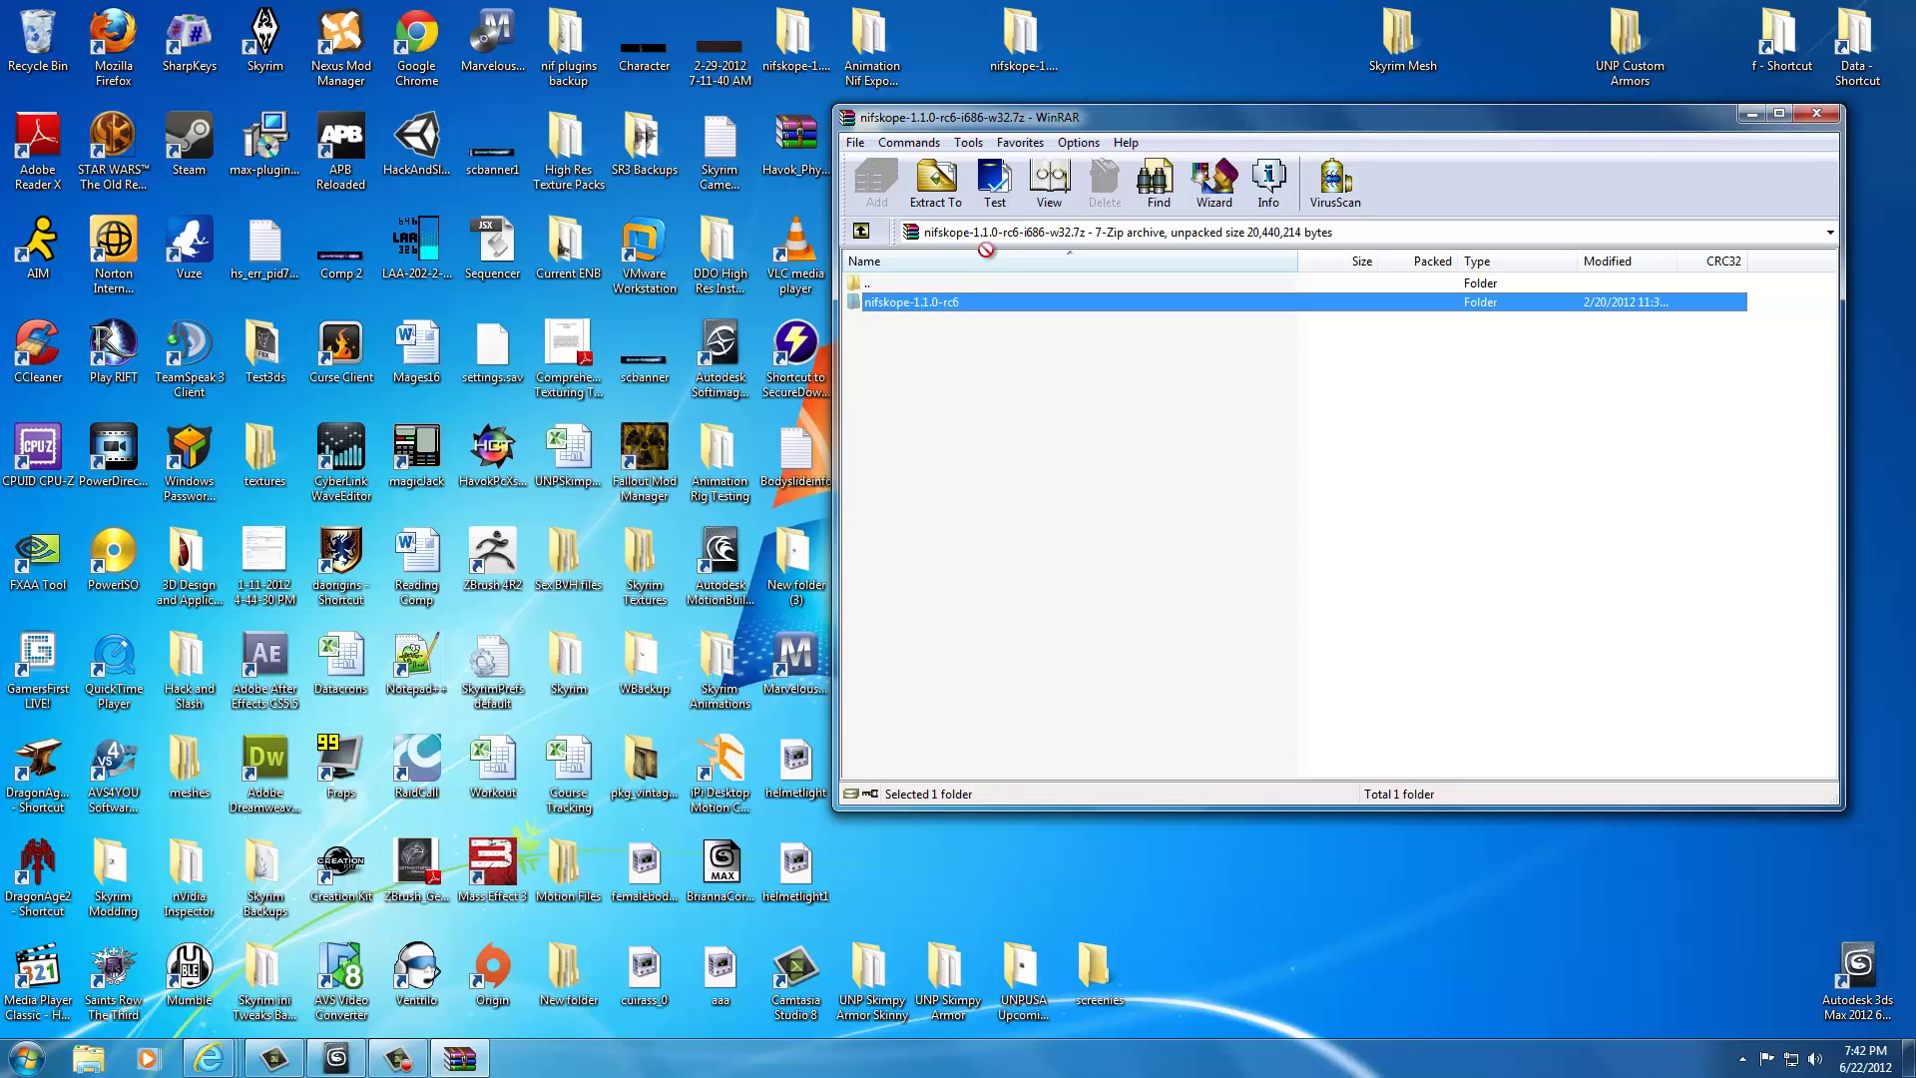
click(1816, 113)
- Launch NifSkope from the desktop's nifskope-1.1.0-rc6 folder, view its empty workspace, and close the program
double_click(1050, 60)
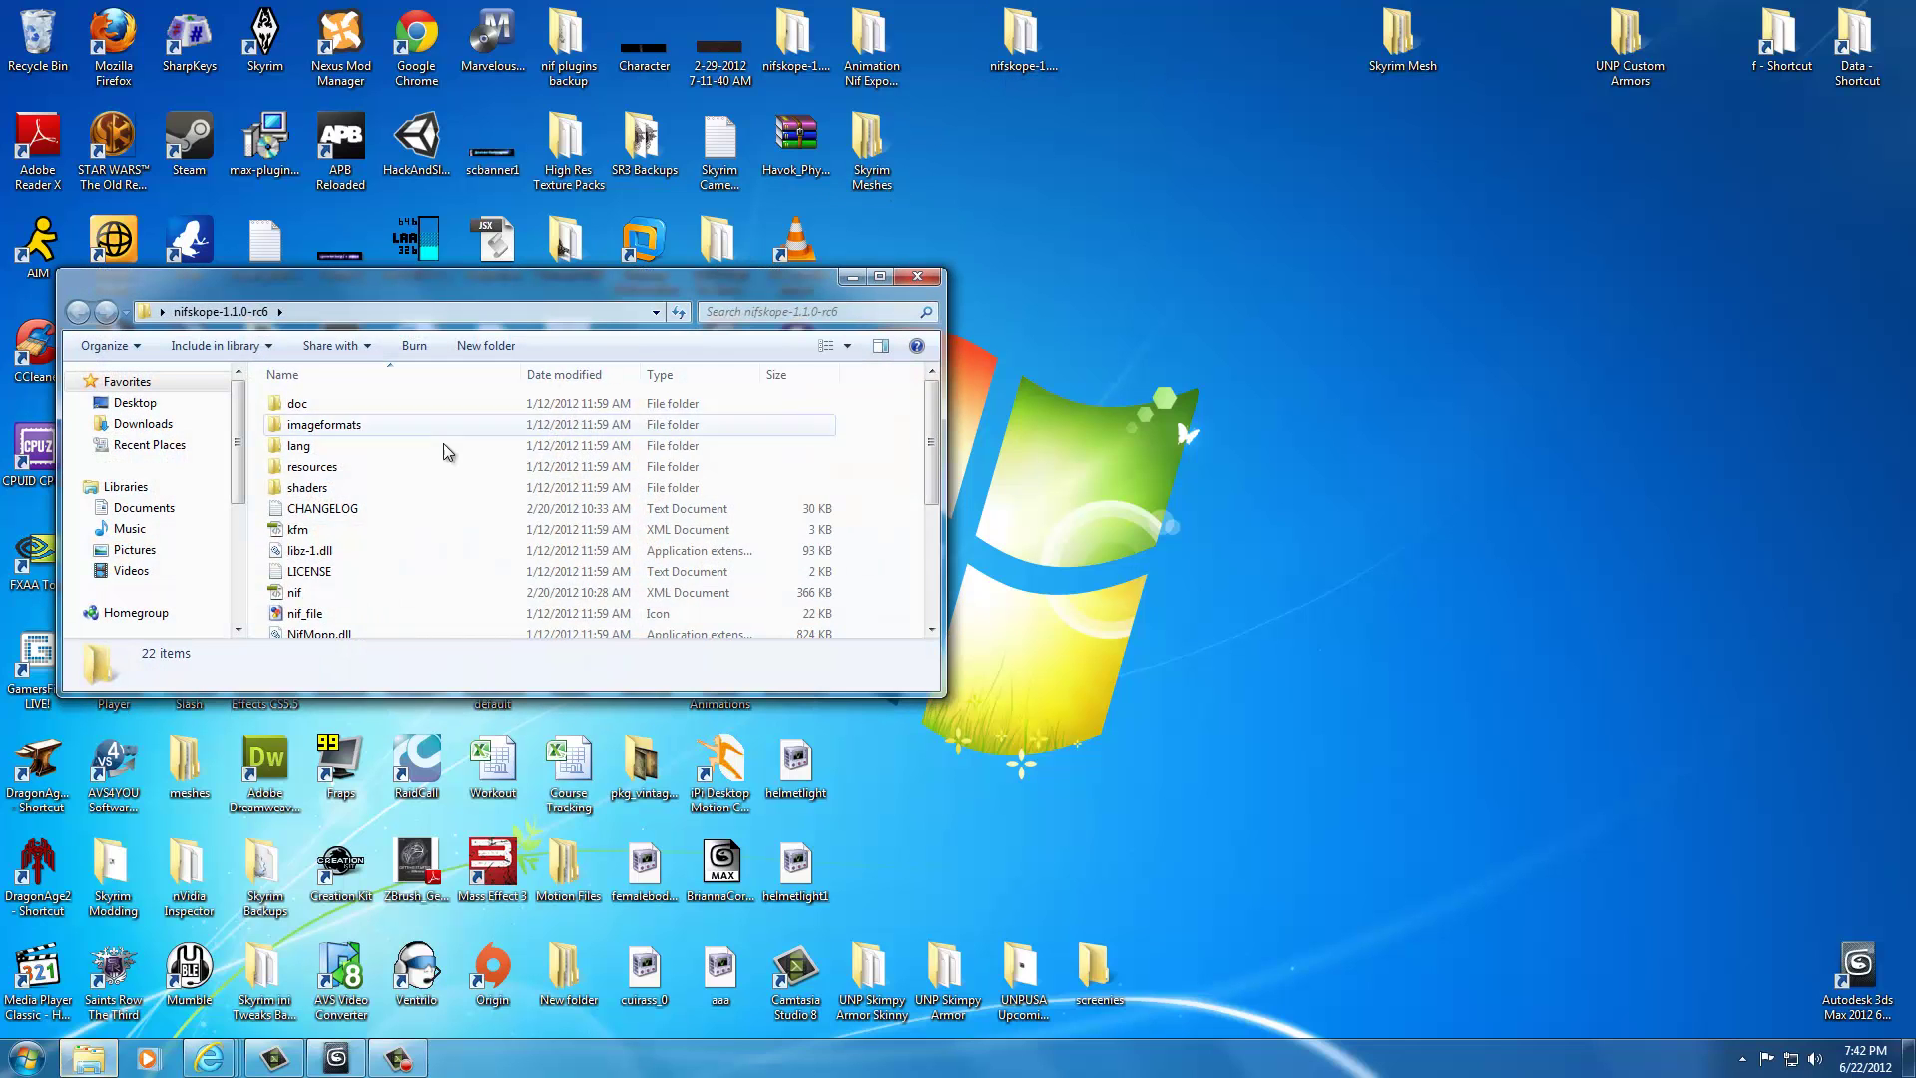
scroll(439, 469, down, 2)
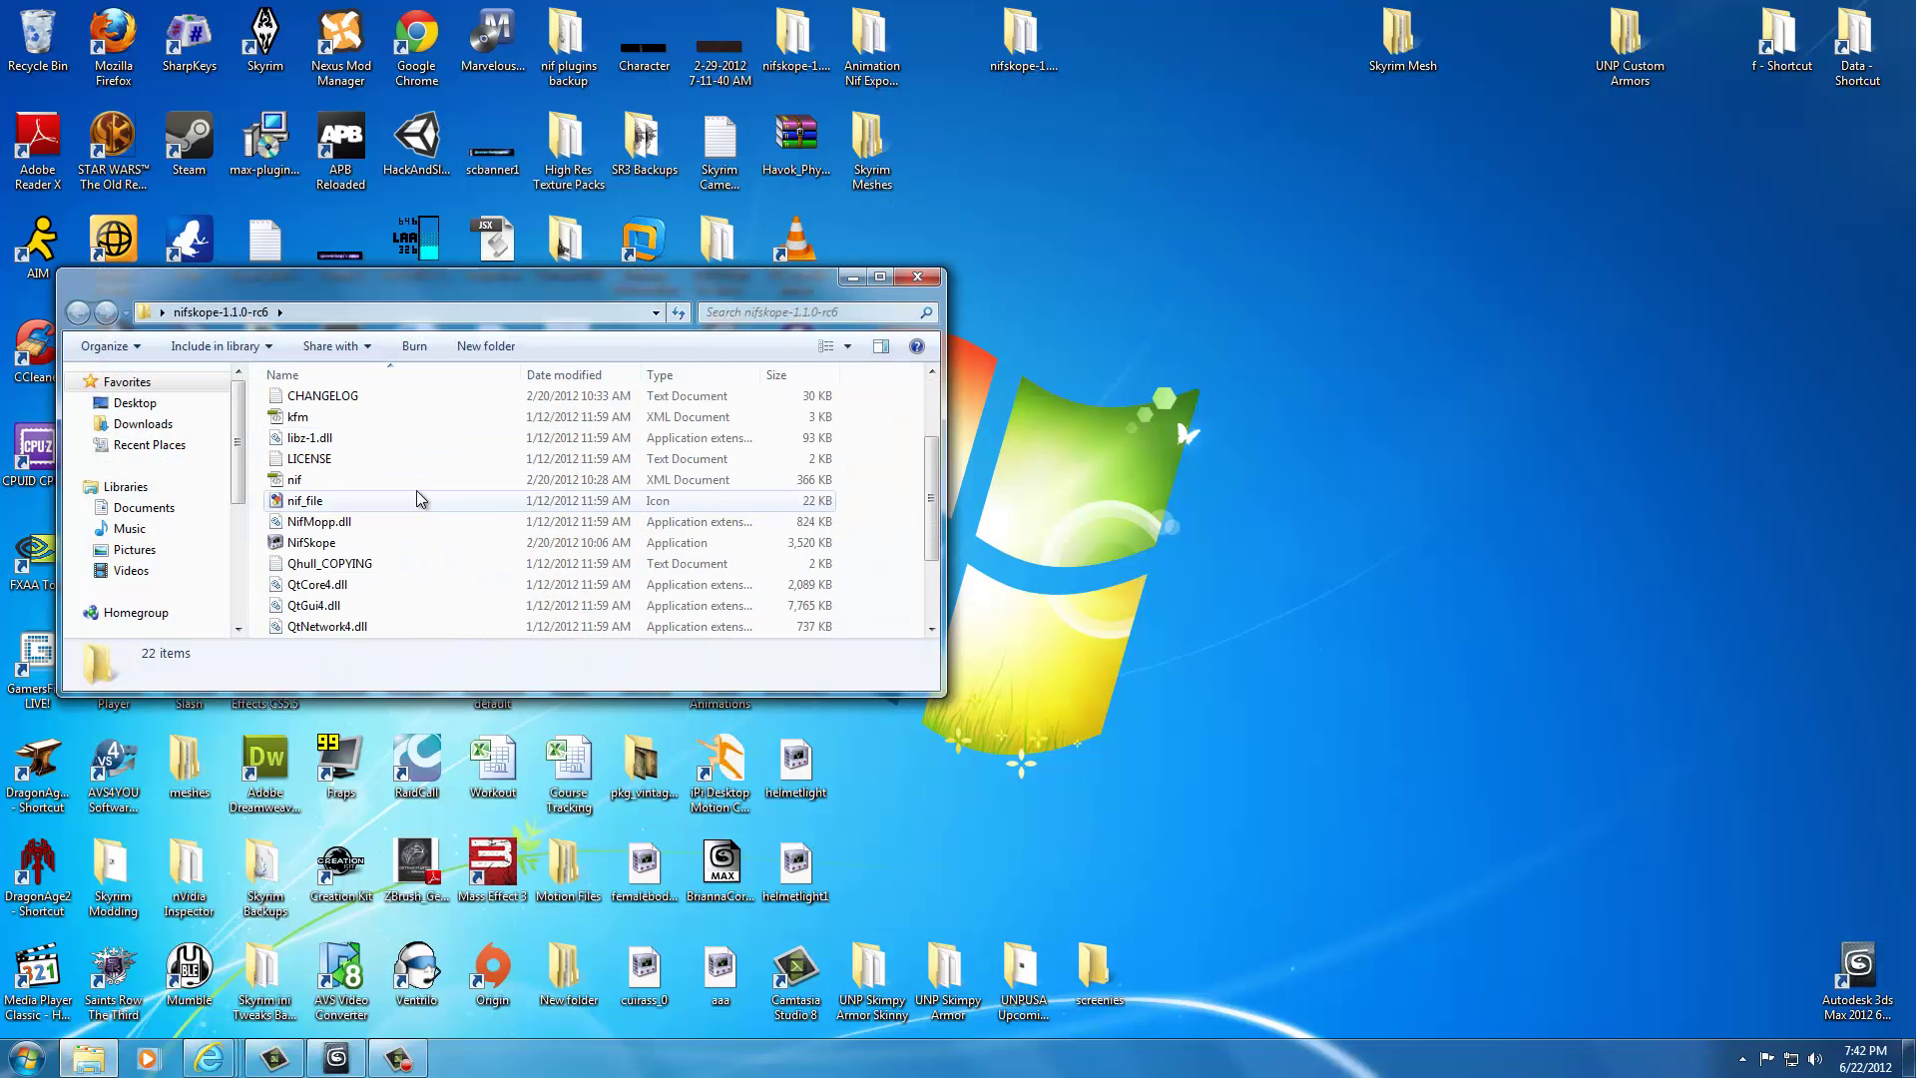
double_click(332, 545)
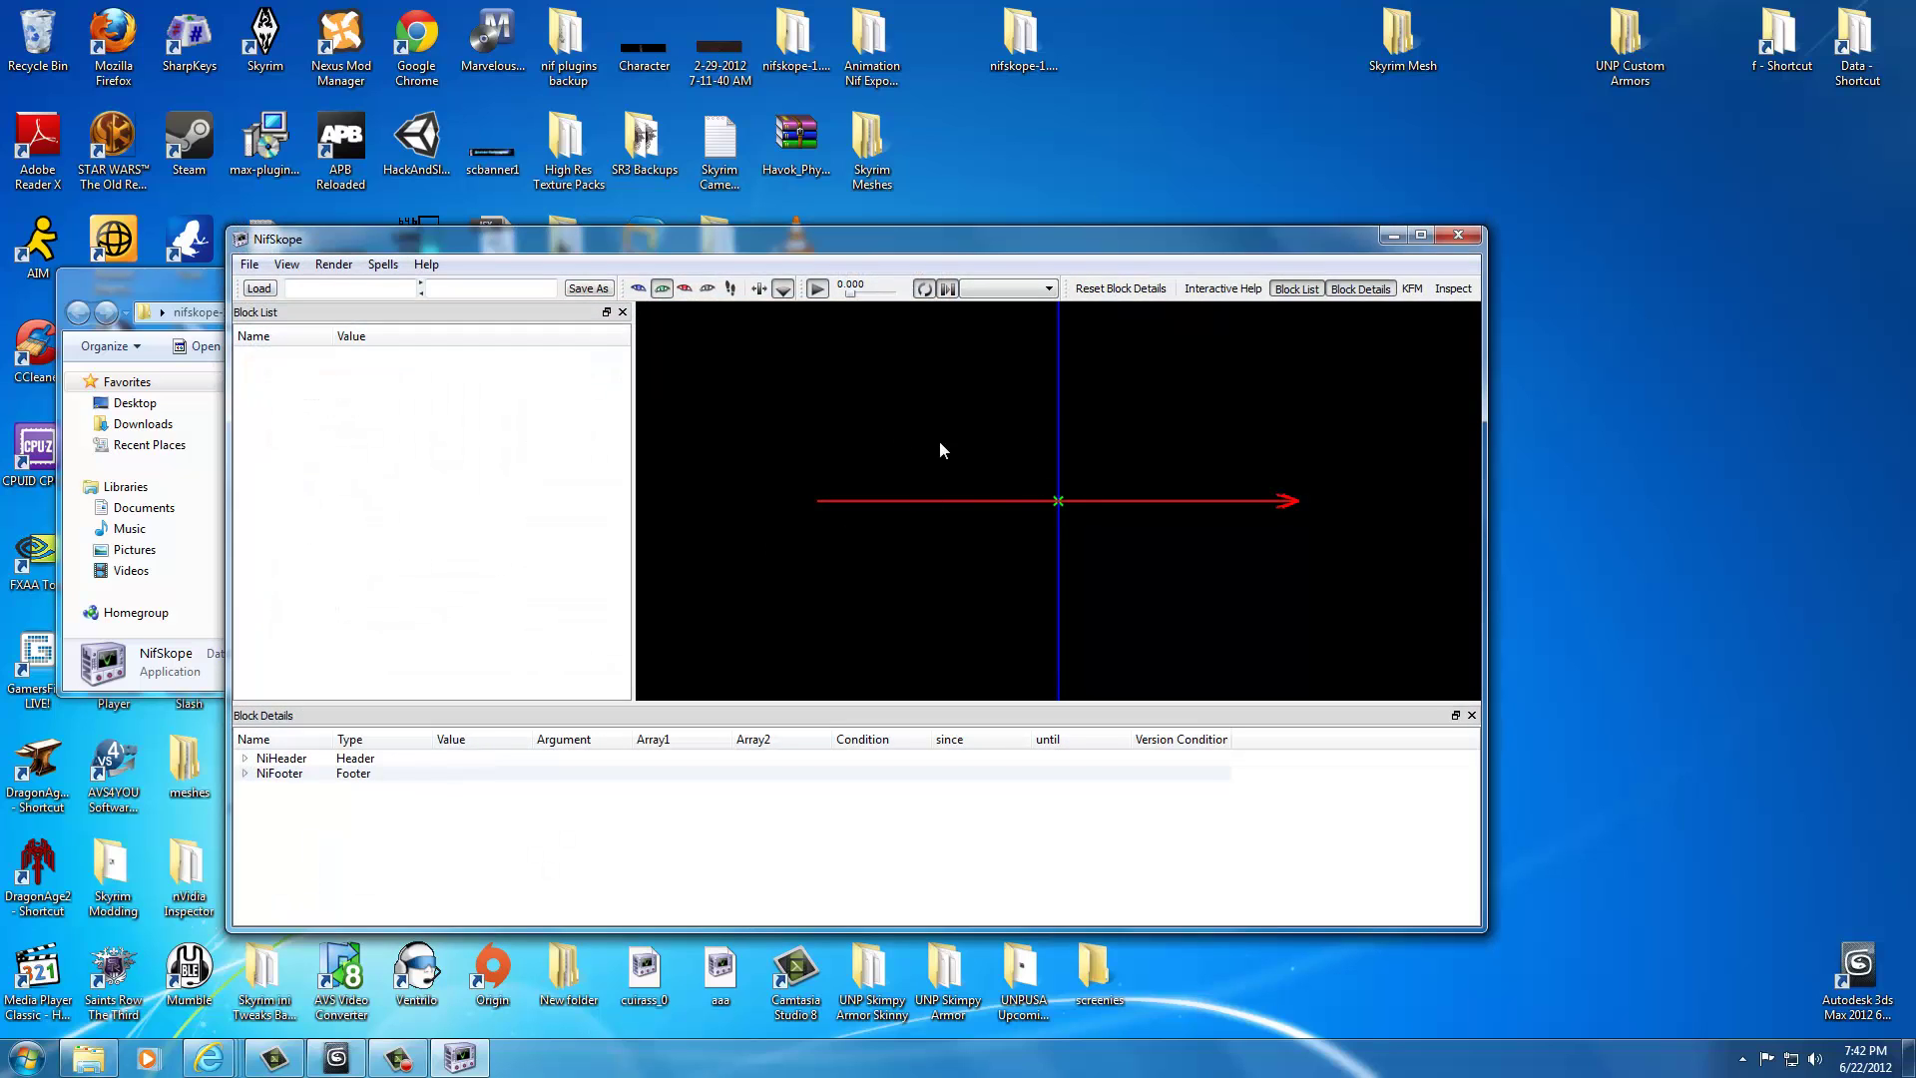
click(1458, 235)
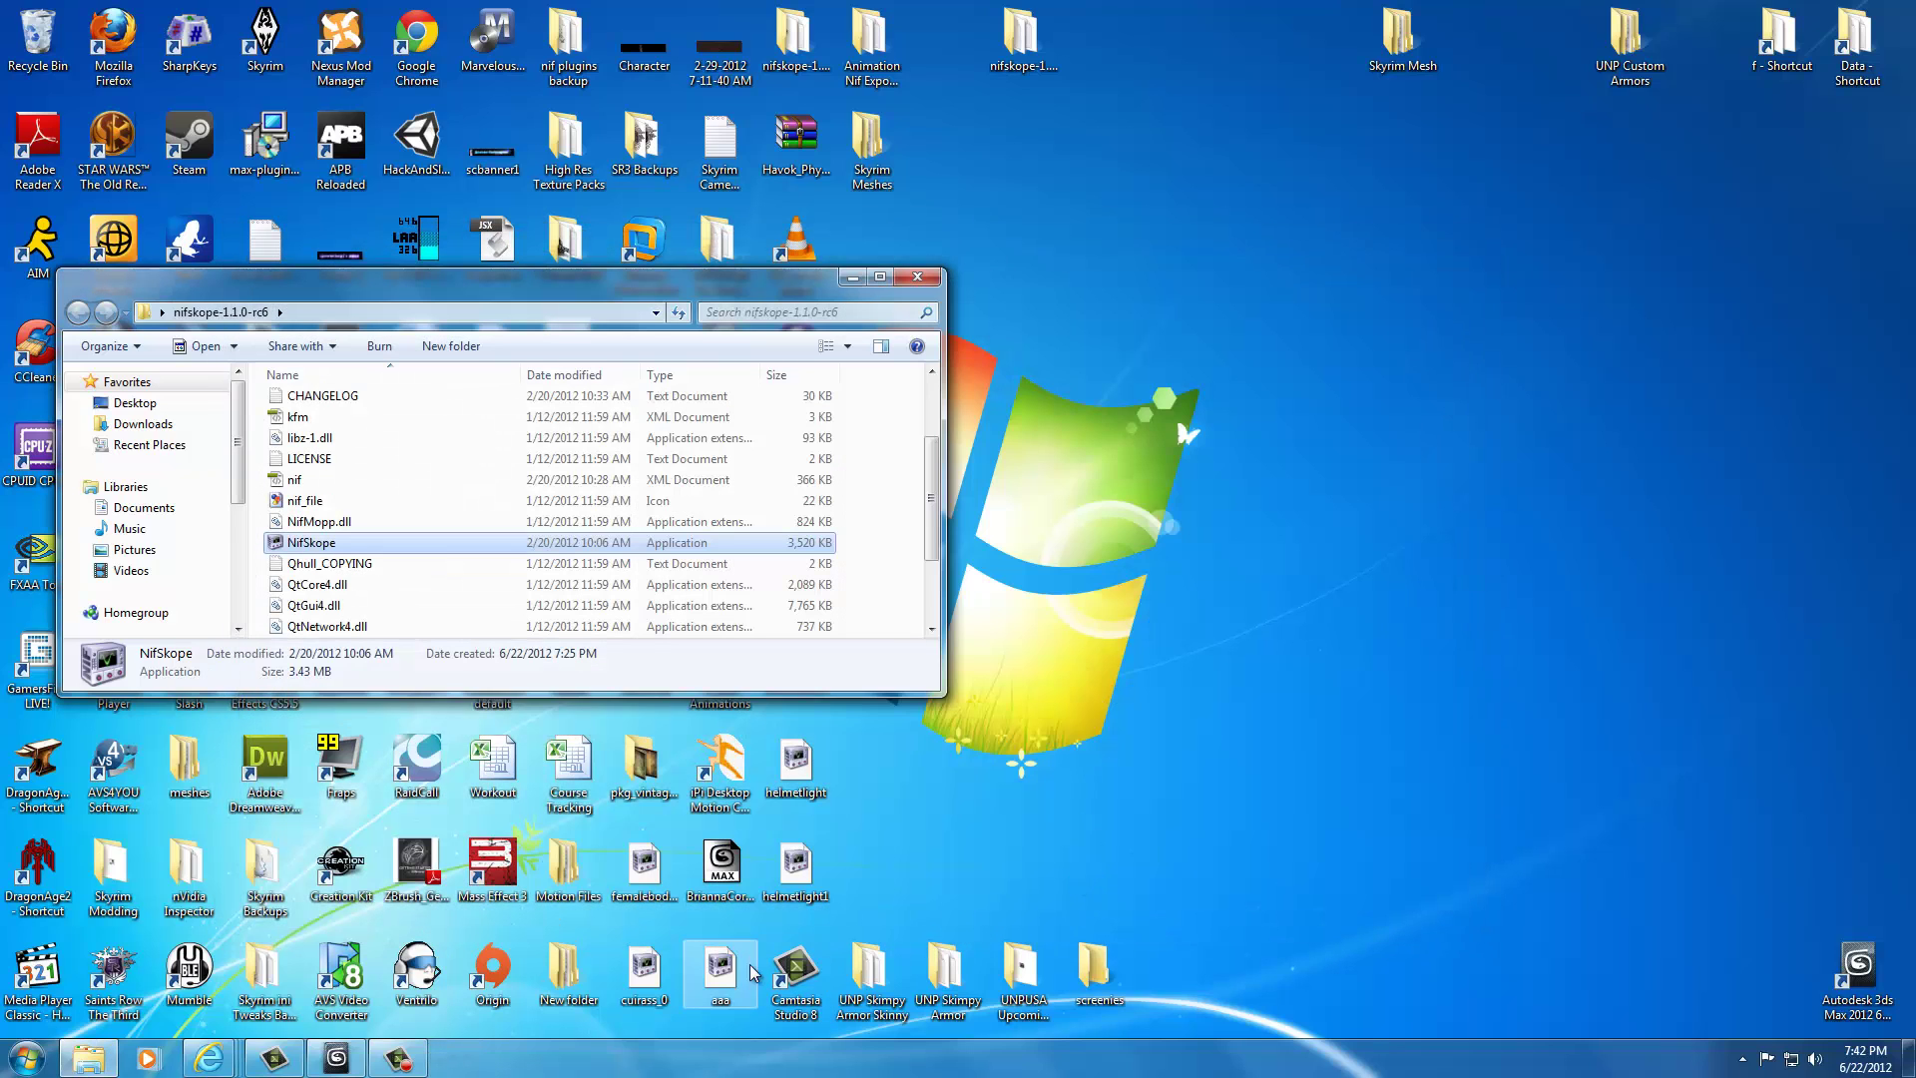
- Open the desktop's helmetlight file in NifSkope and examine the mesh from several angles
click(795, 785)
double_click(794, 785)
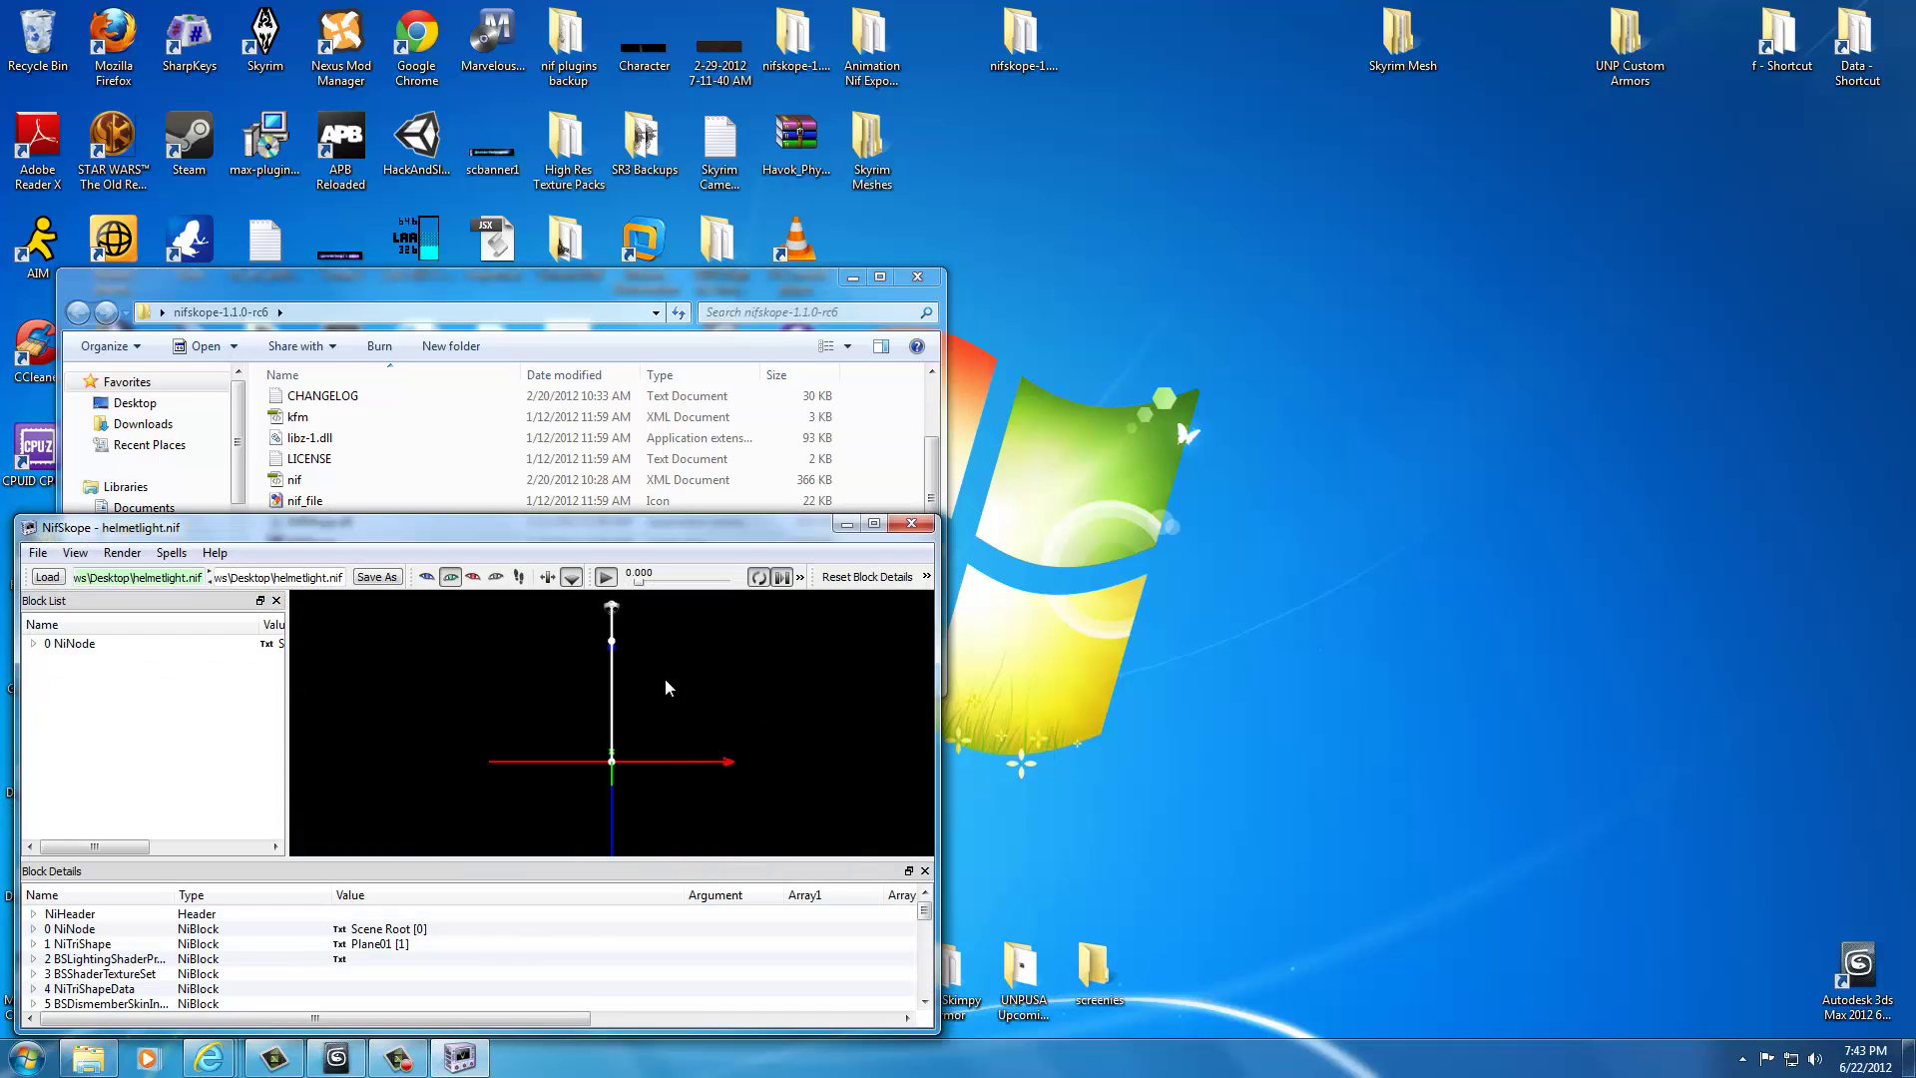
drag(664, 679, 769, 796)
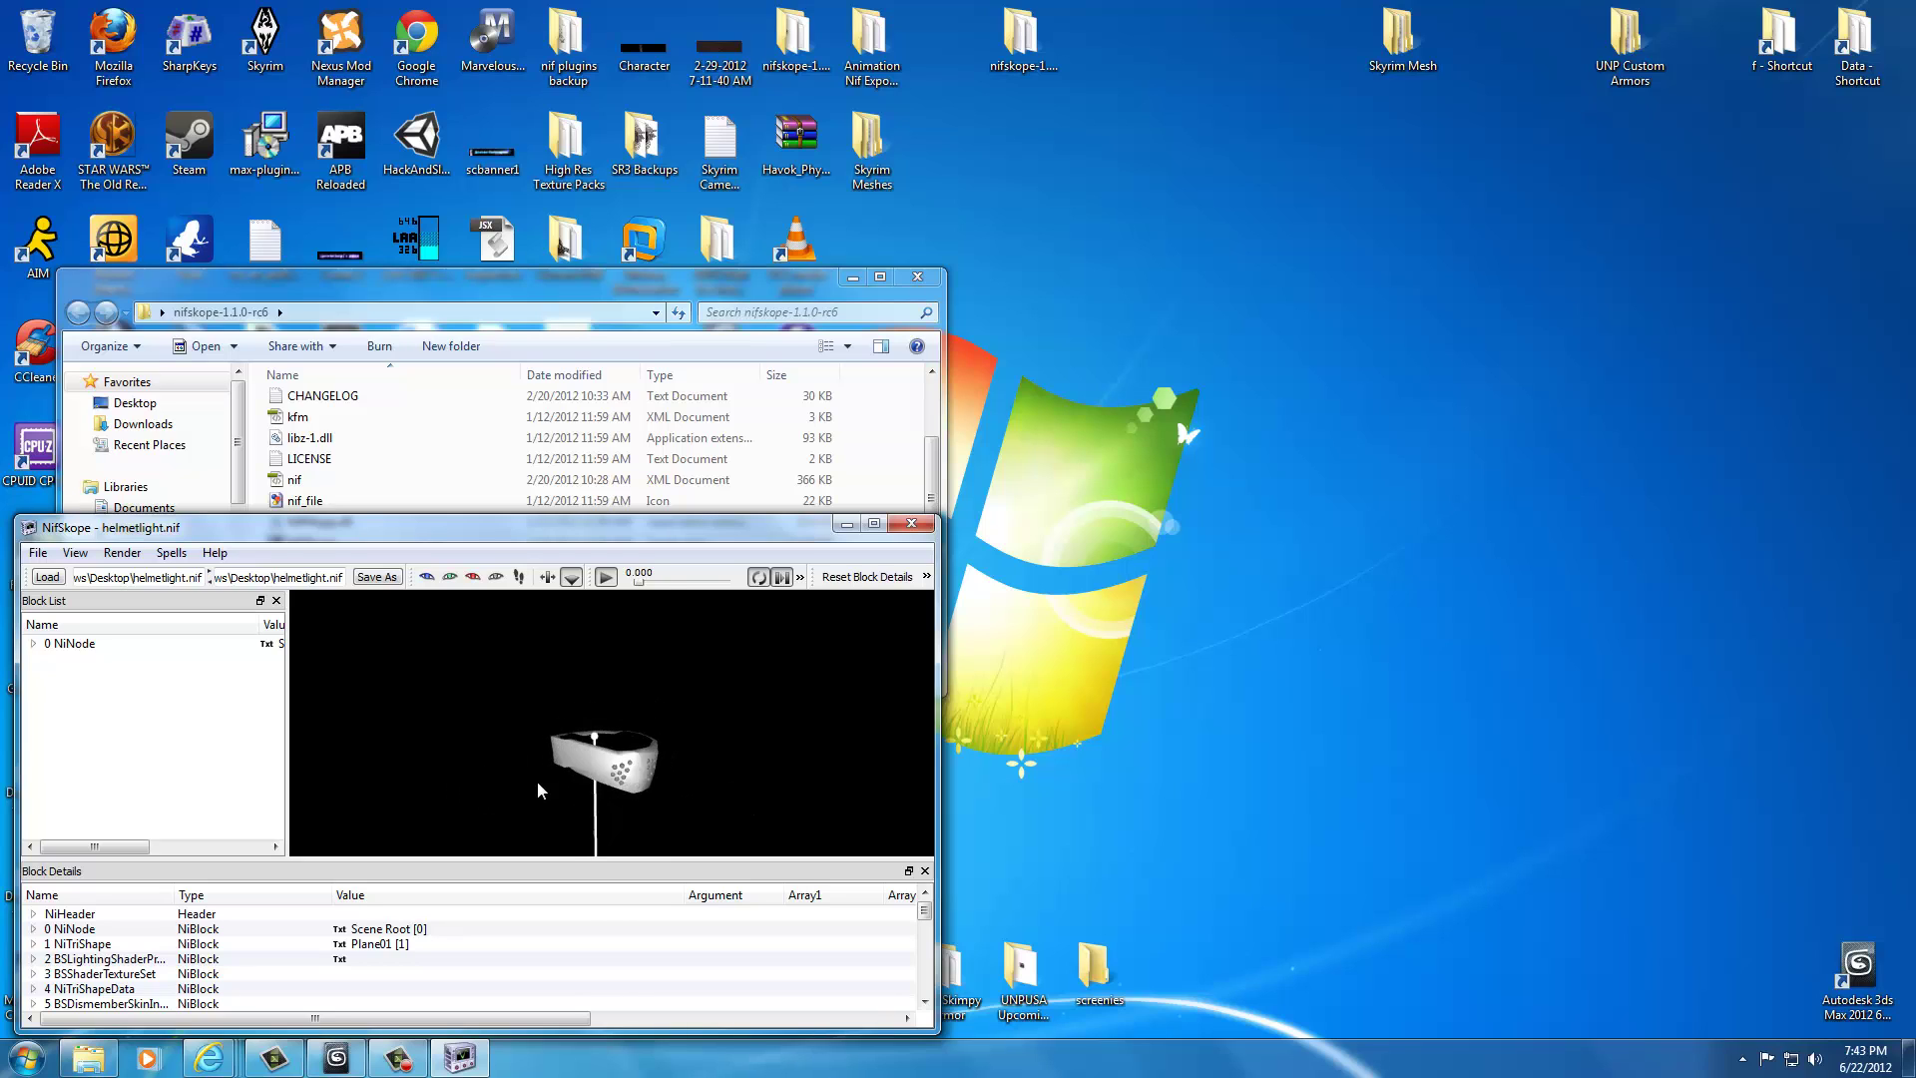
mouse_move(537, 780)
mouse_down()
mouse_move(522, 816)
mouse_move(584, 843)
mouse_move(539, 769)
mouse_move(445, 758)
mouse_move(583, 776)
mouse_move(495, 771)
mouse_move(521, 776)
mouse_up()
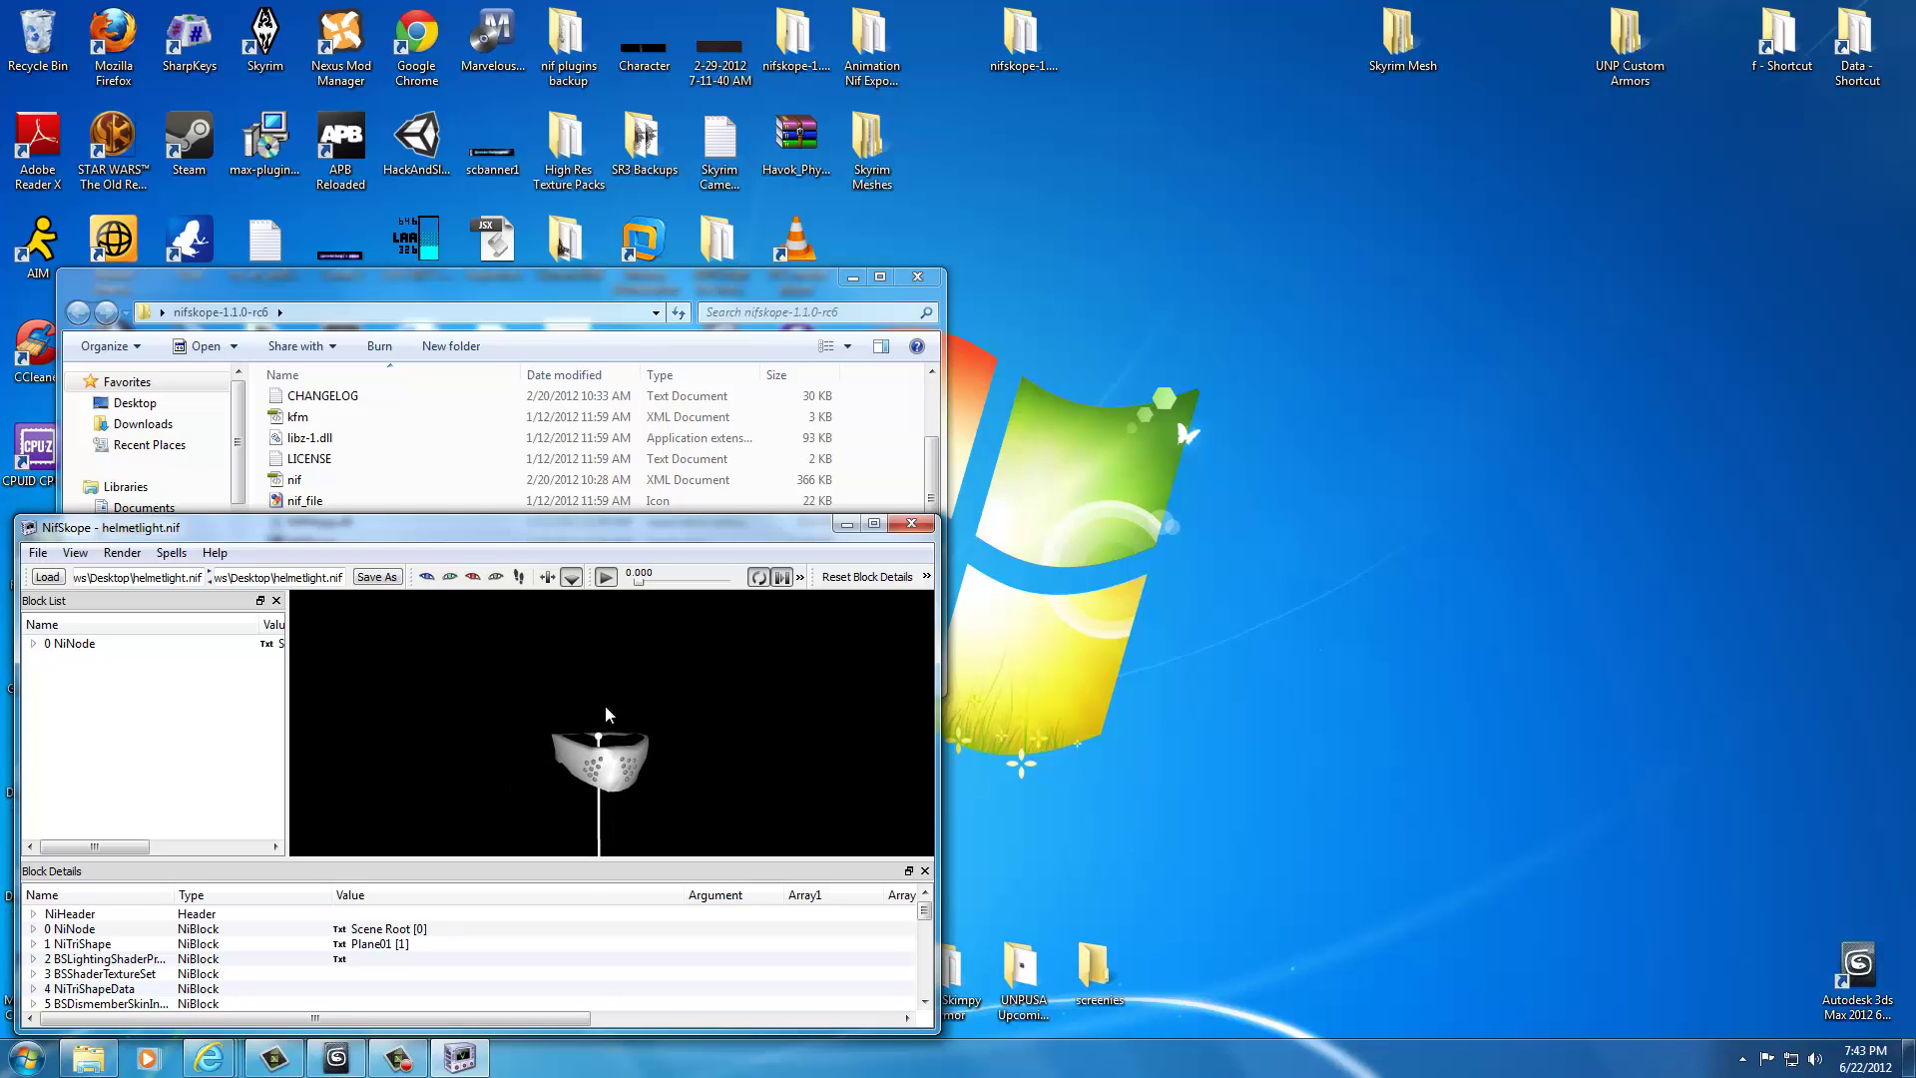
drag(764, 768, 738, 768)
- Expand the 0 NiNode and 1 NiTriShape blocks to inspect their contents, and close NifSkope and its folder
click(33, 642)
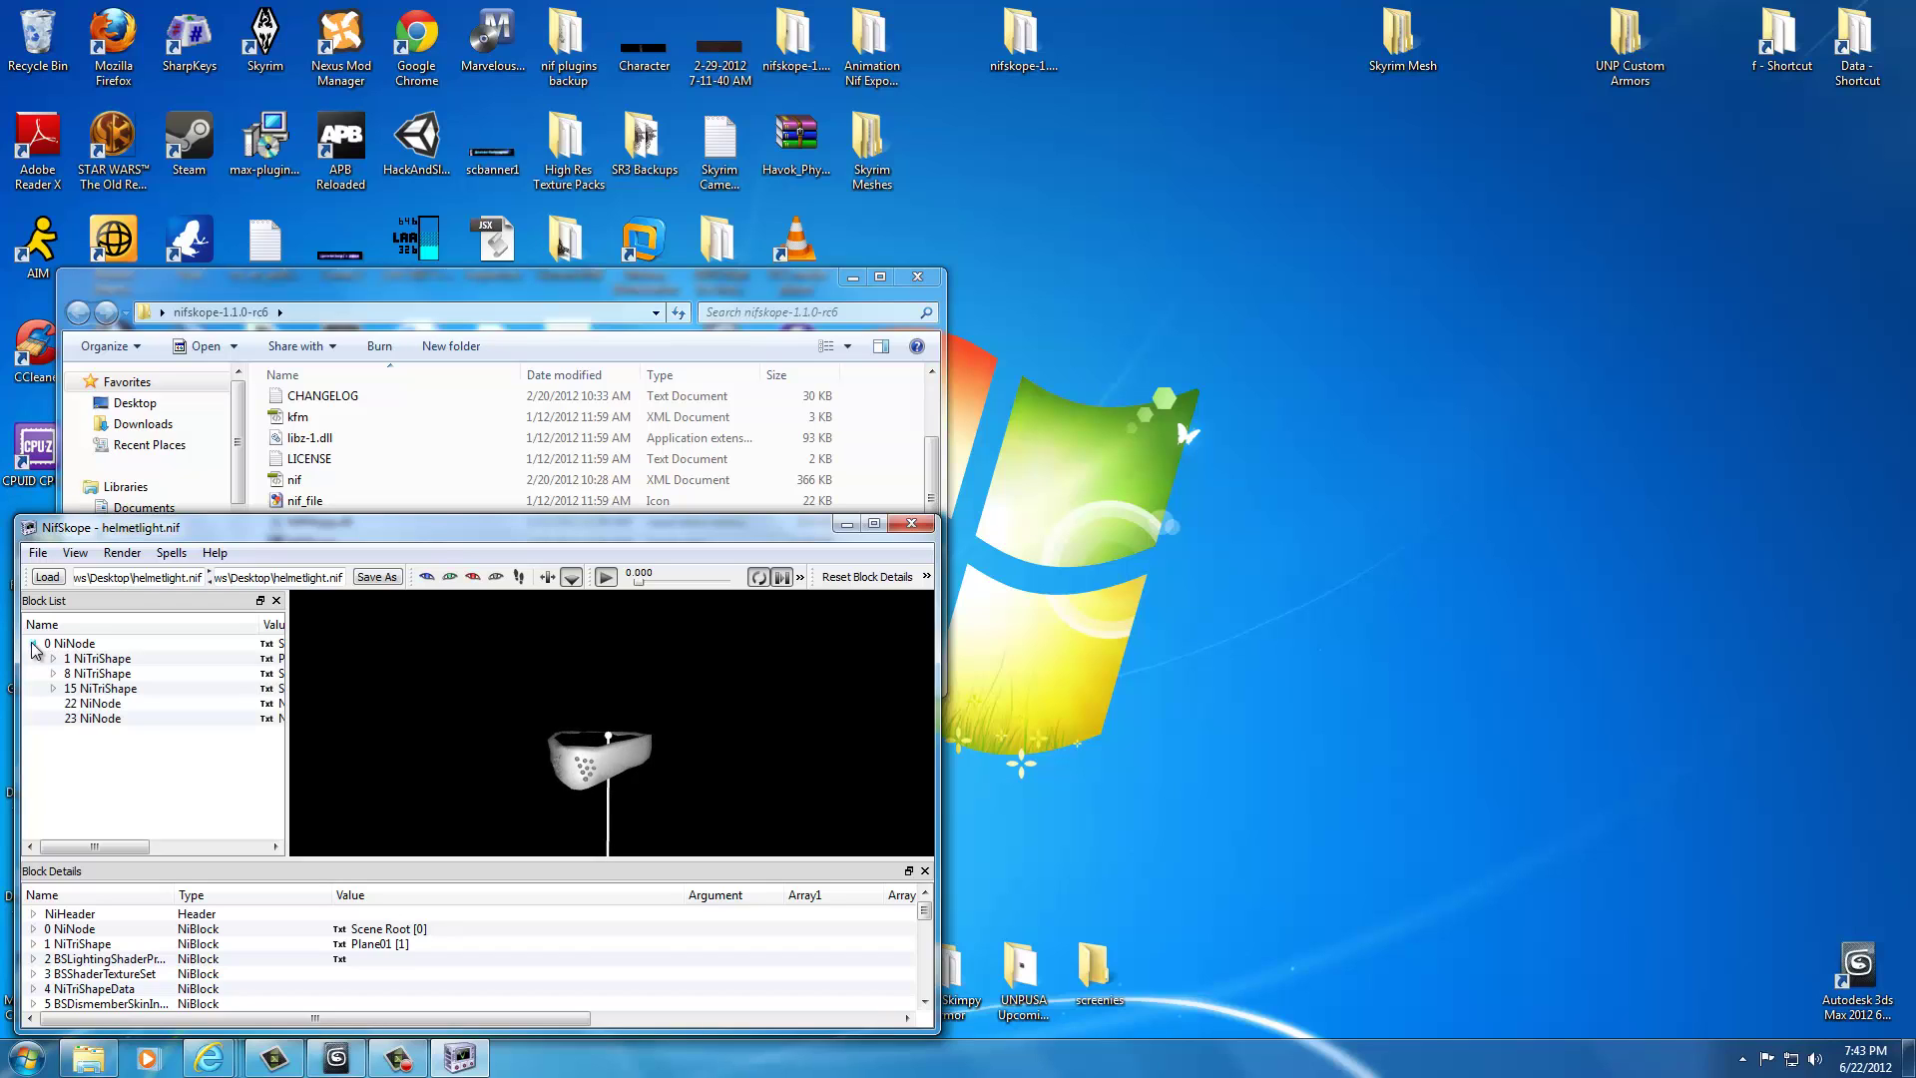
click(53, 658)
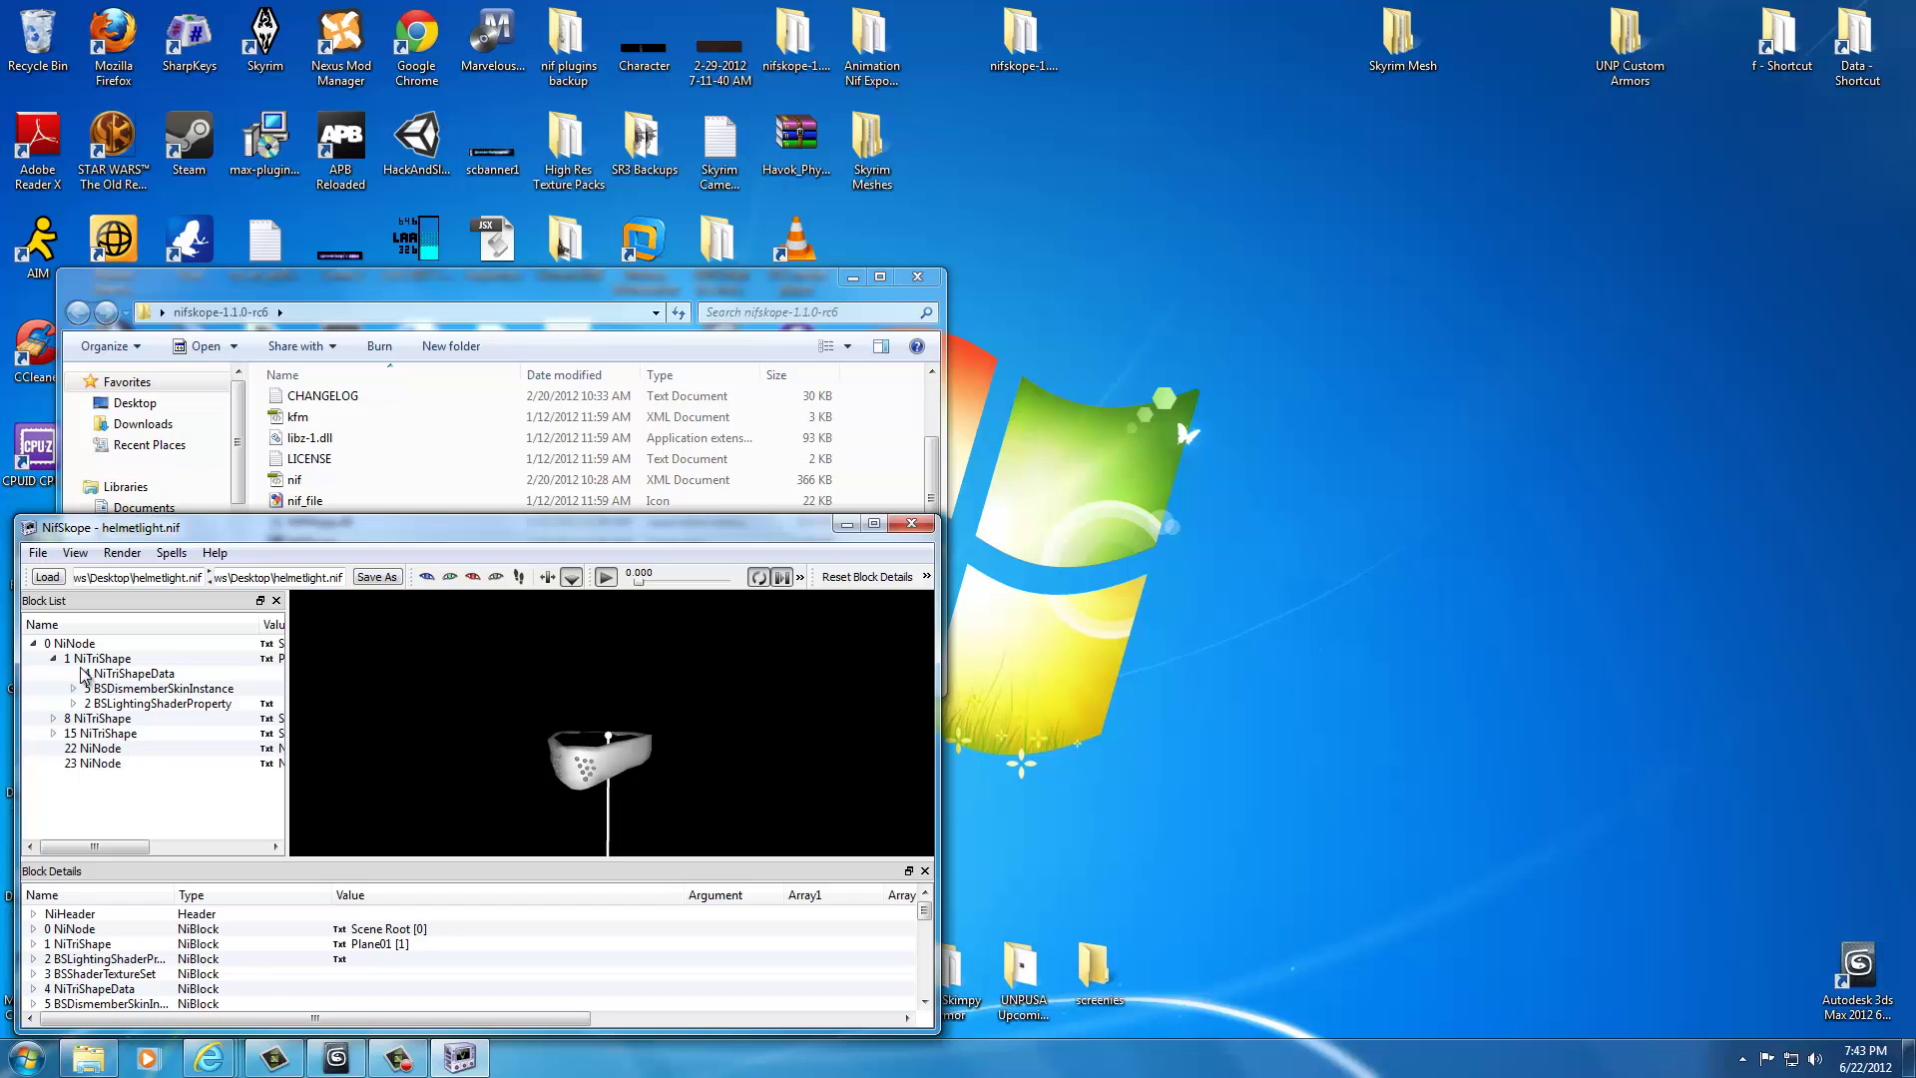
click(911, 522)
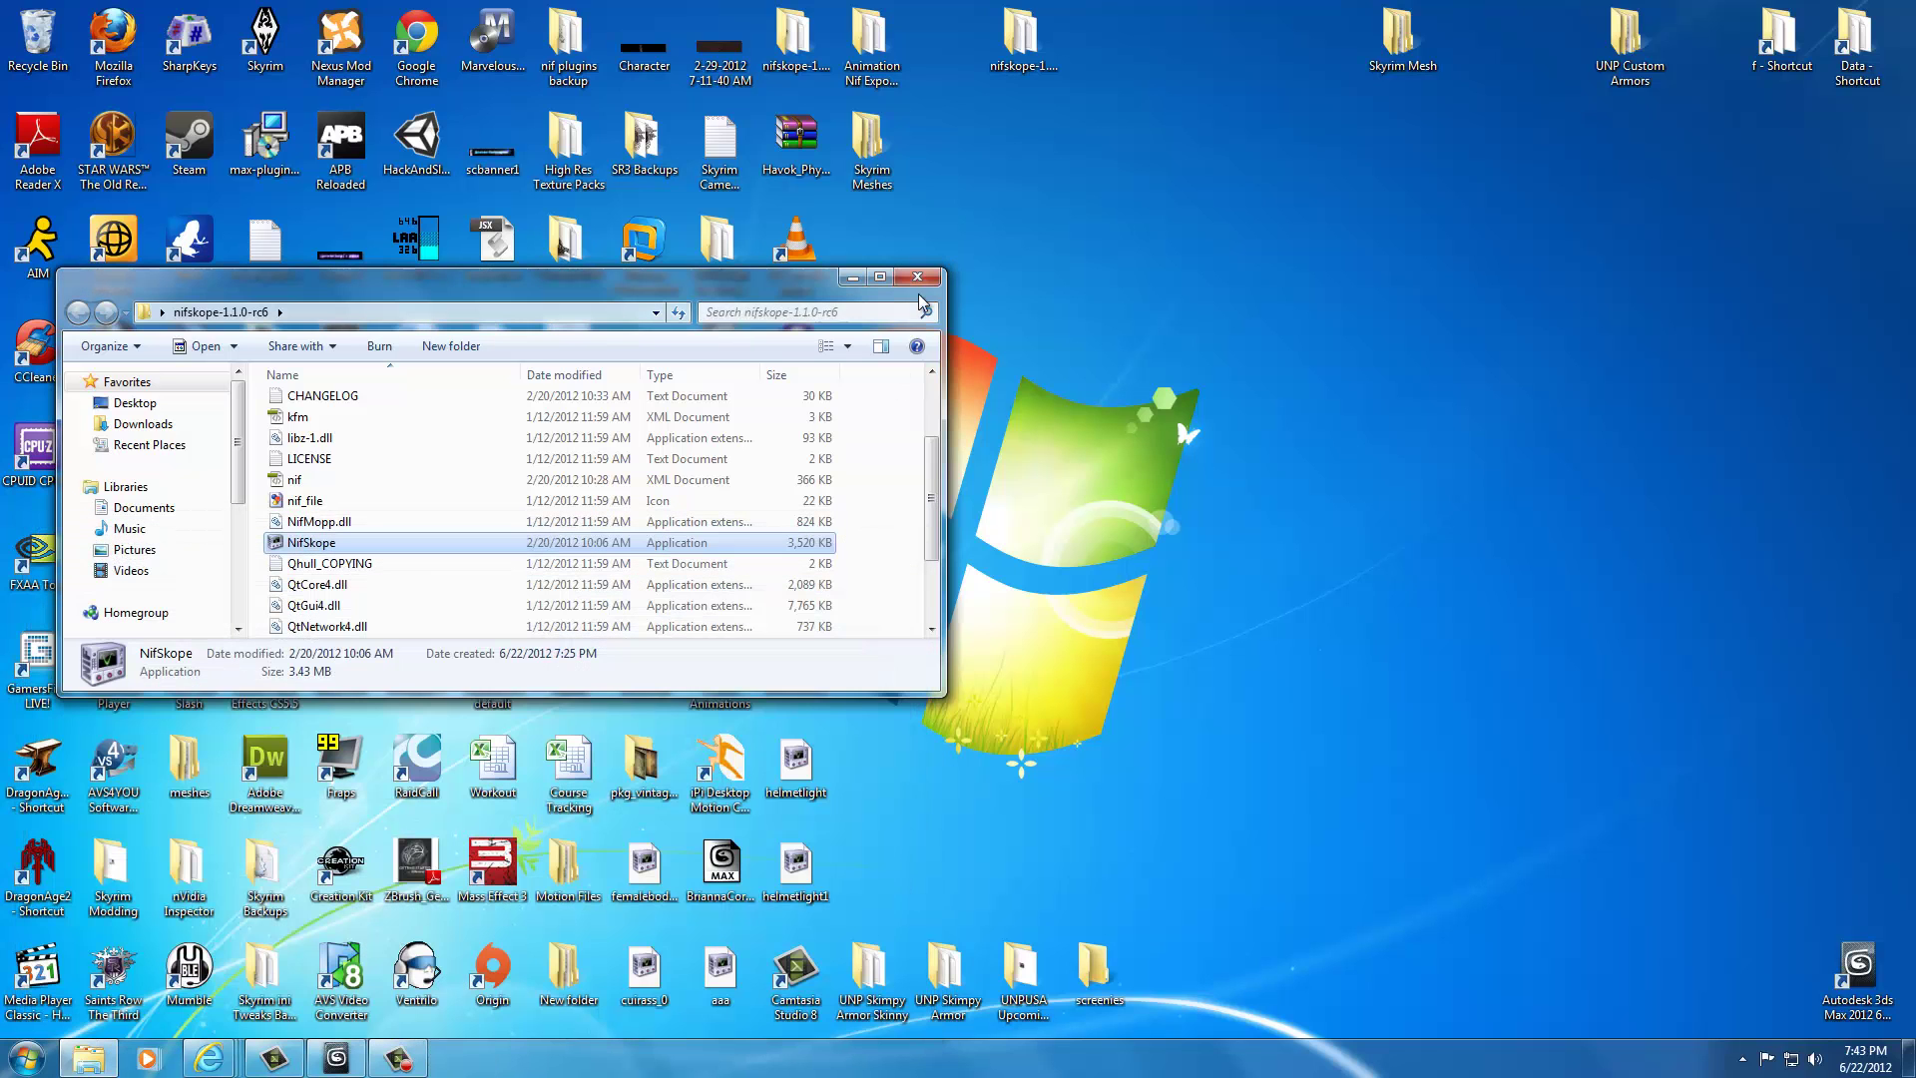
click(913, 279)
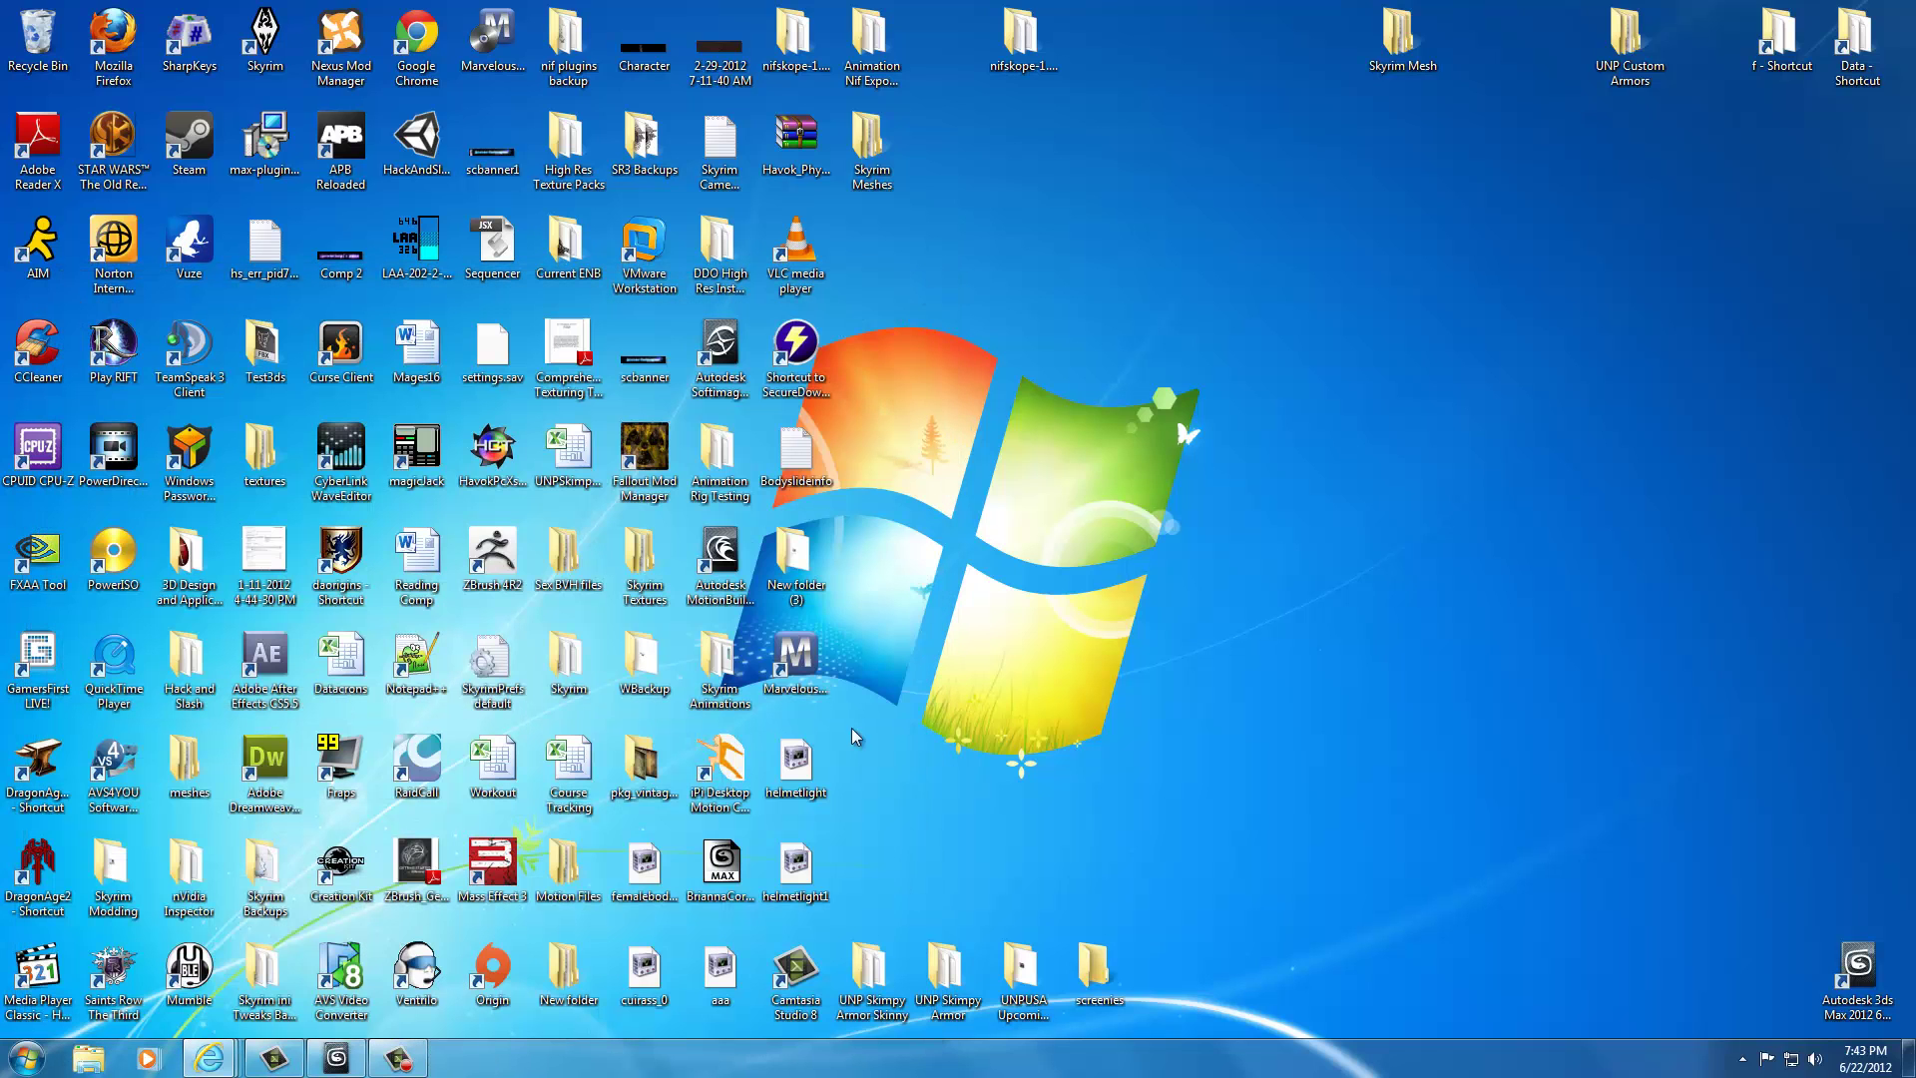
- Switch to 3ds Max, examine the imported armor and skeleton from several sides, and return to the desktop
click(336, 1058)
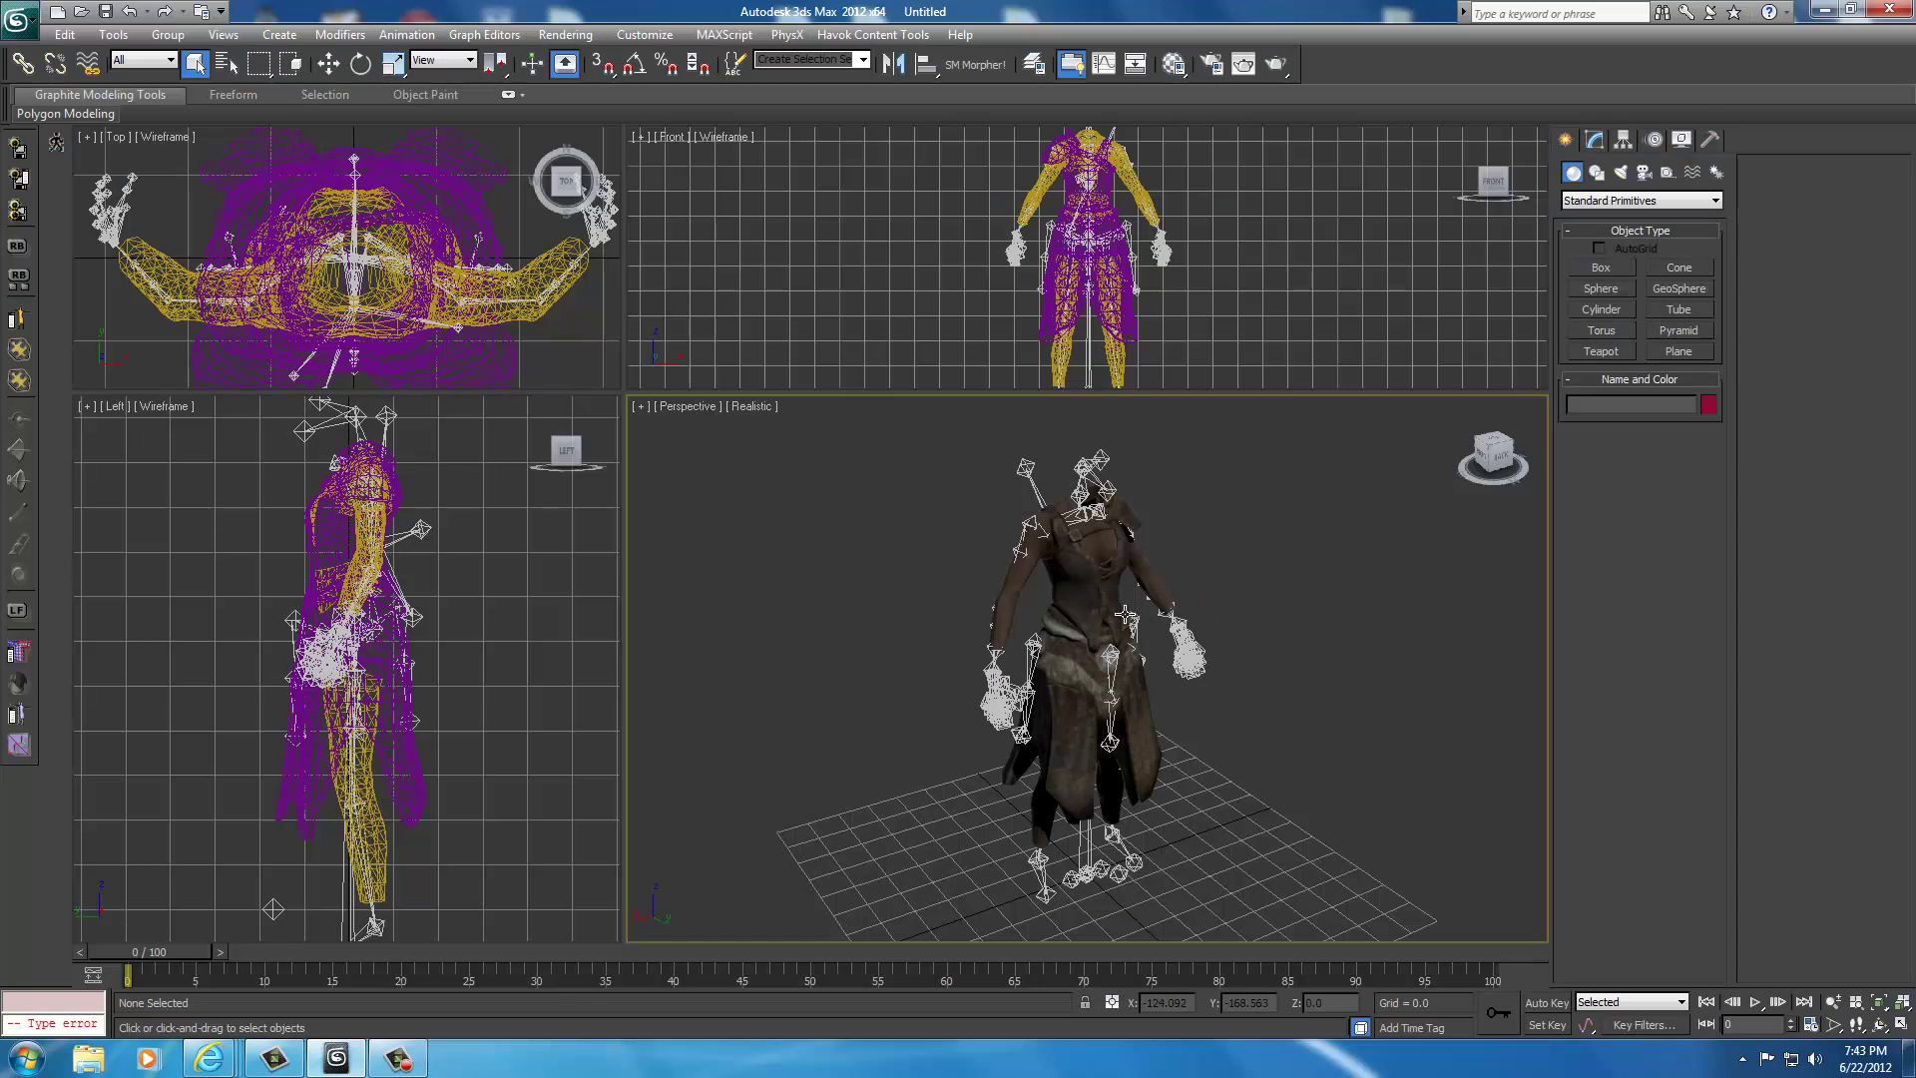
drag(1494, 454, 1088, 561)
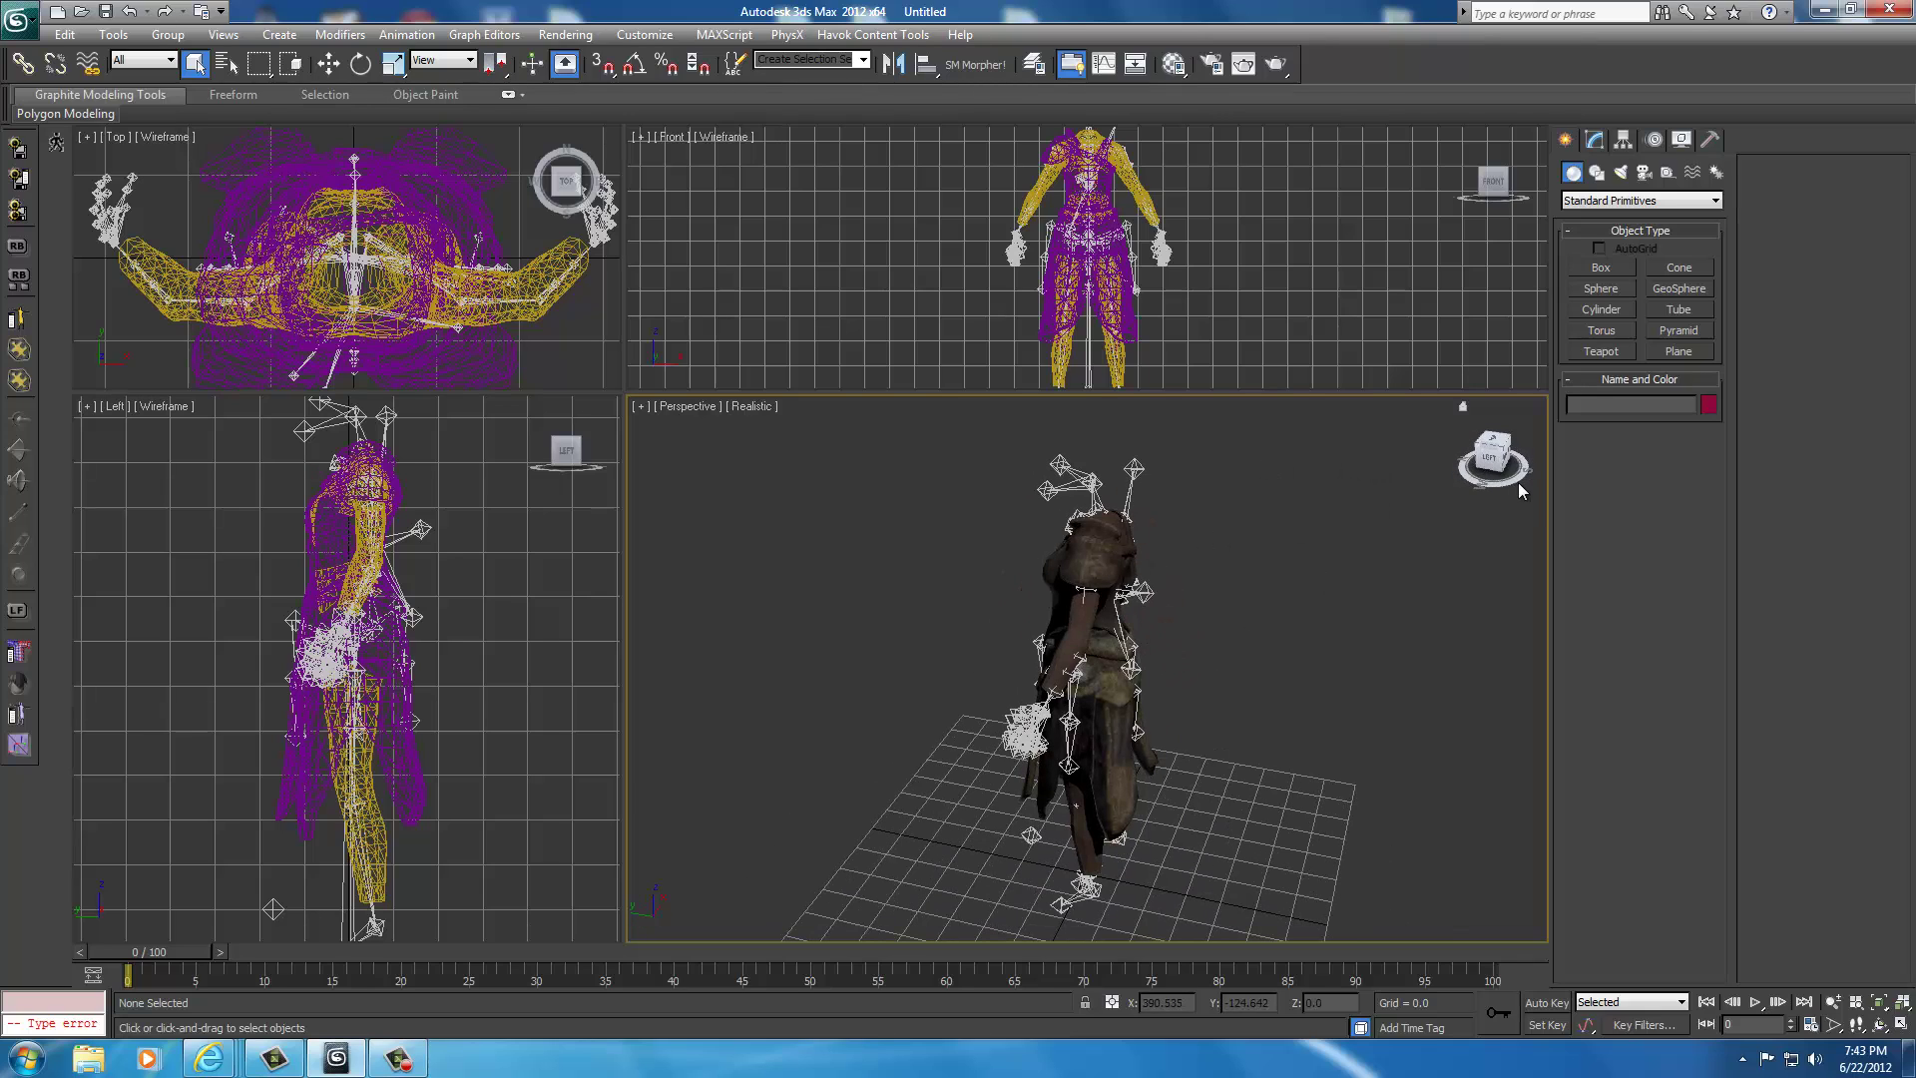
drag(1494, 459, 834, 455)
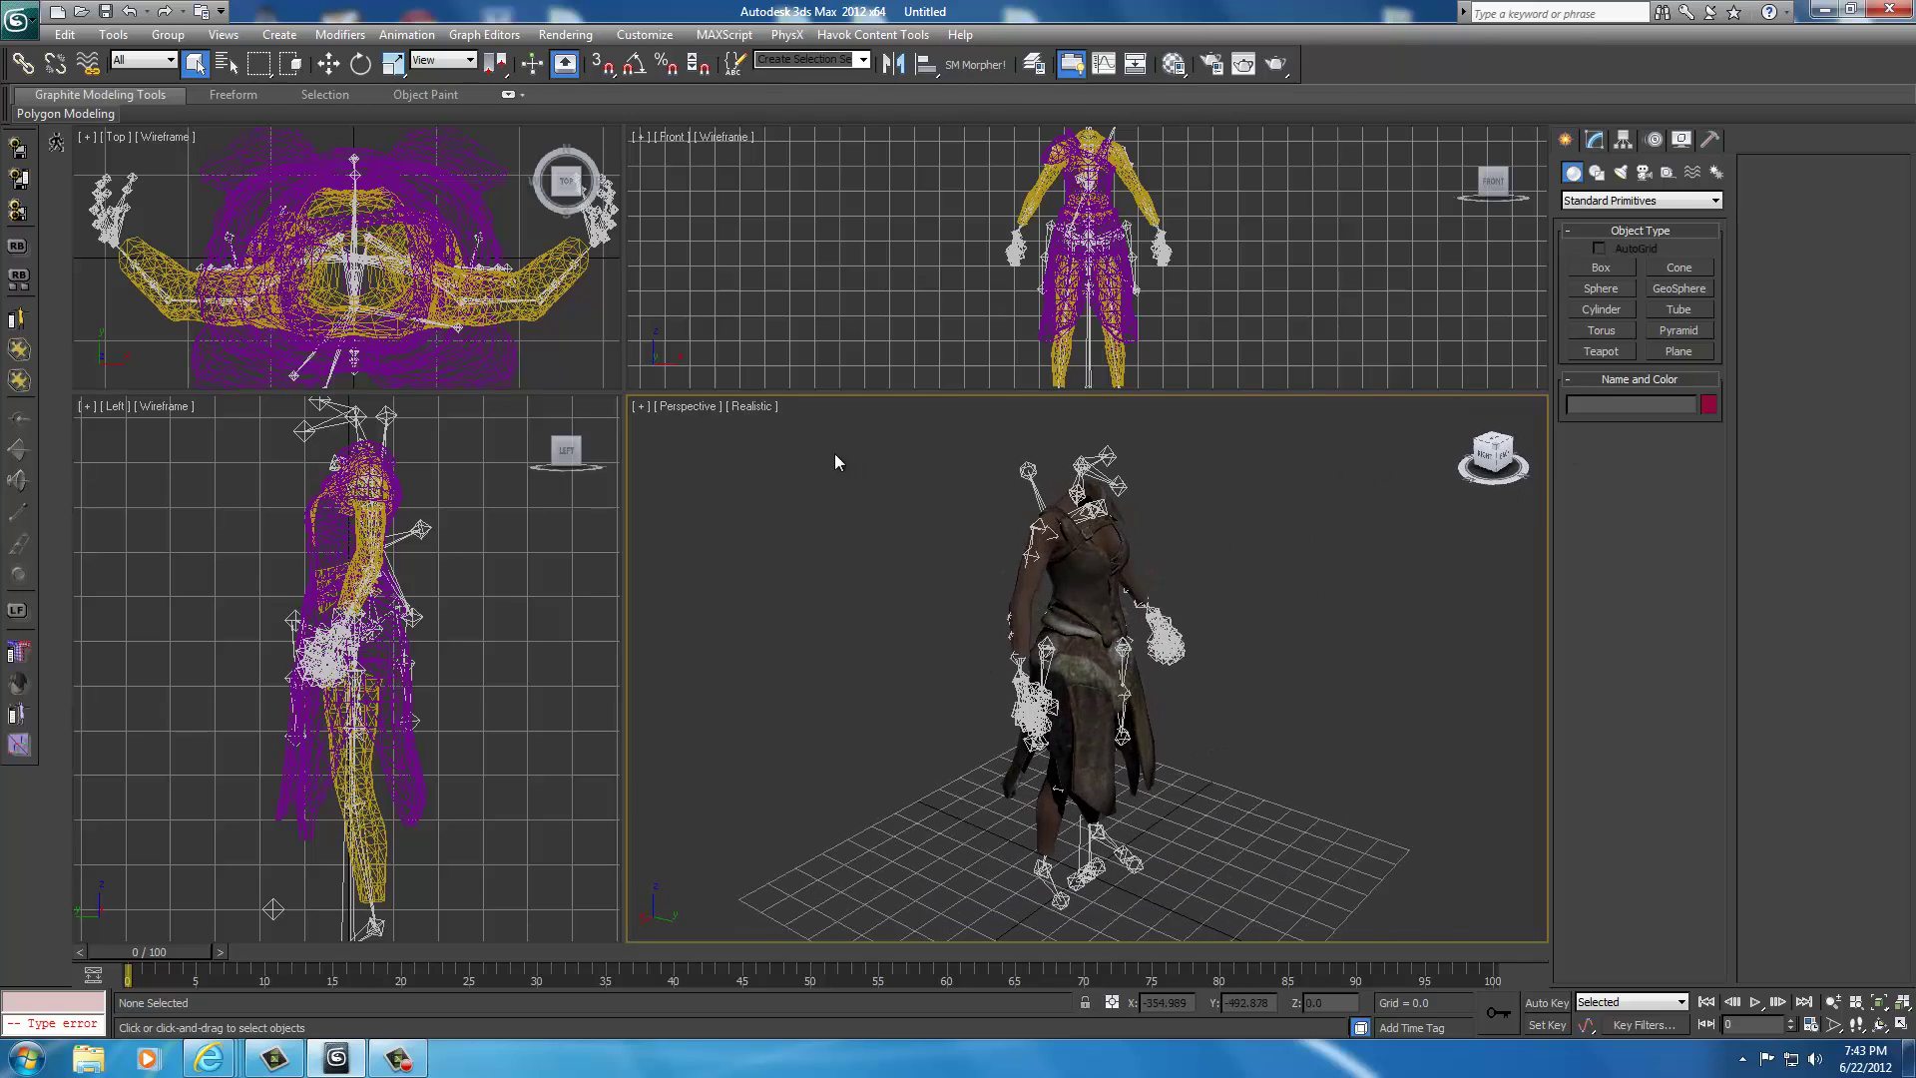
click(1825, 10)
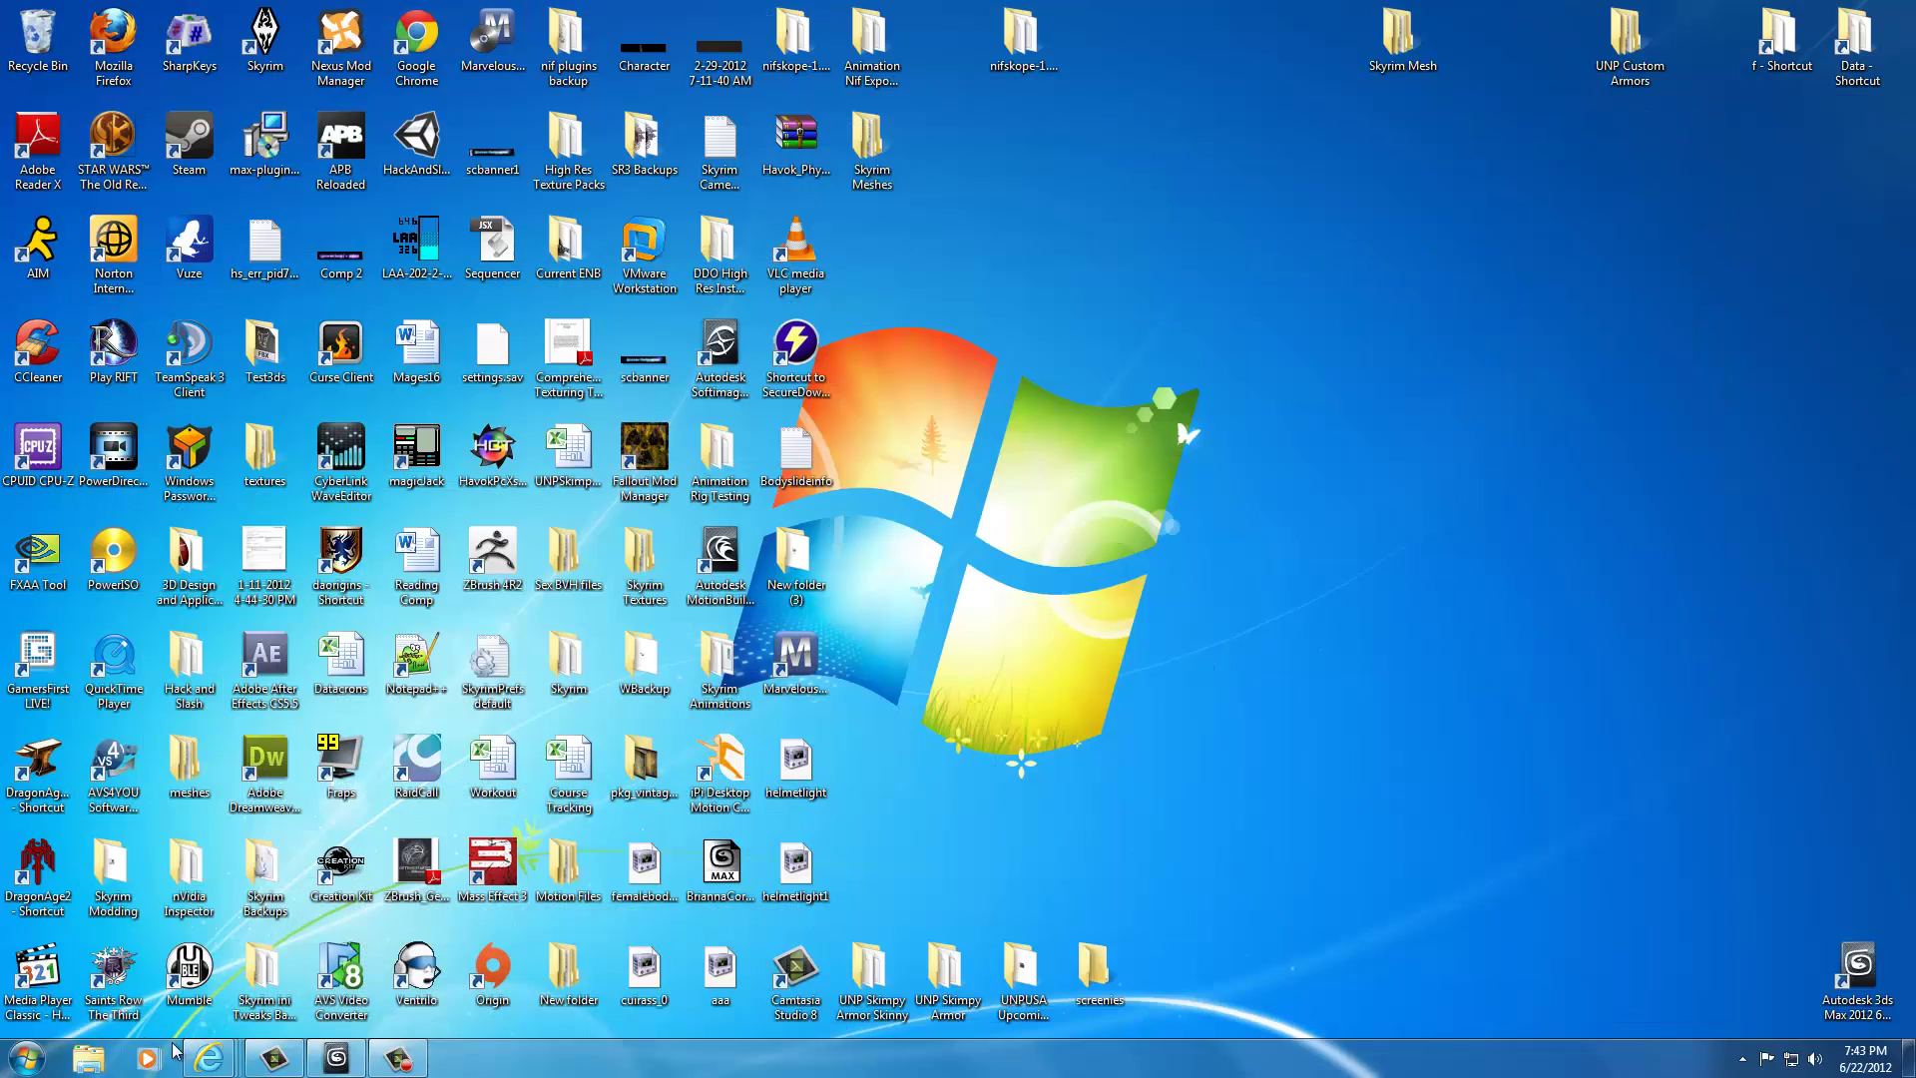
- Switch to Internet Explorer and open the bookmarked 3ds Max Nif Importer-Exporter page in the SourceForge download tab
mouse_move(209, 1058)
mouse_move(574, 960)
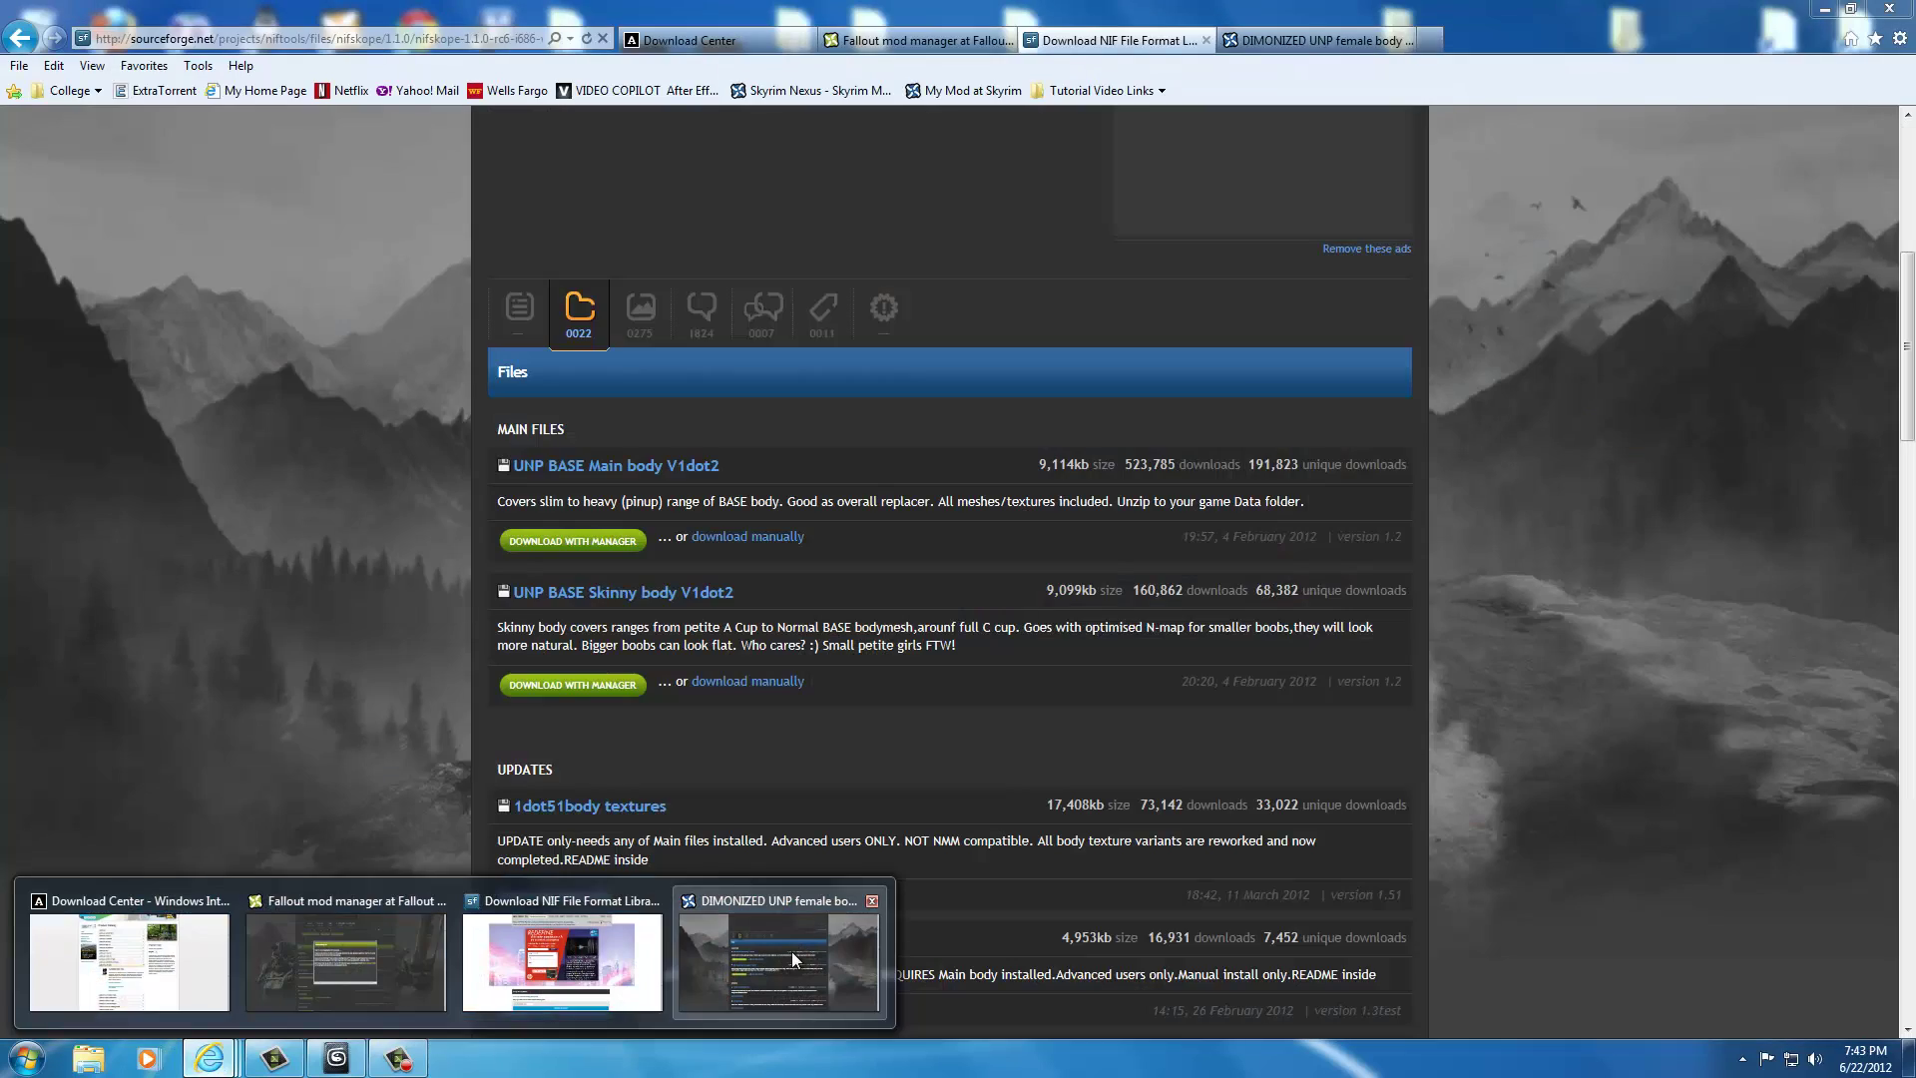
click(778, 960)
click(1124, 42)
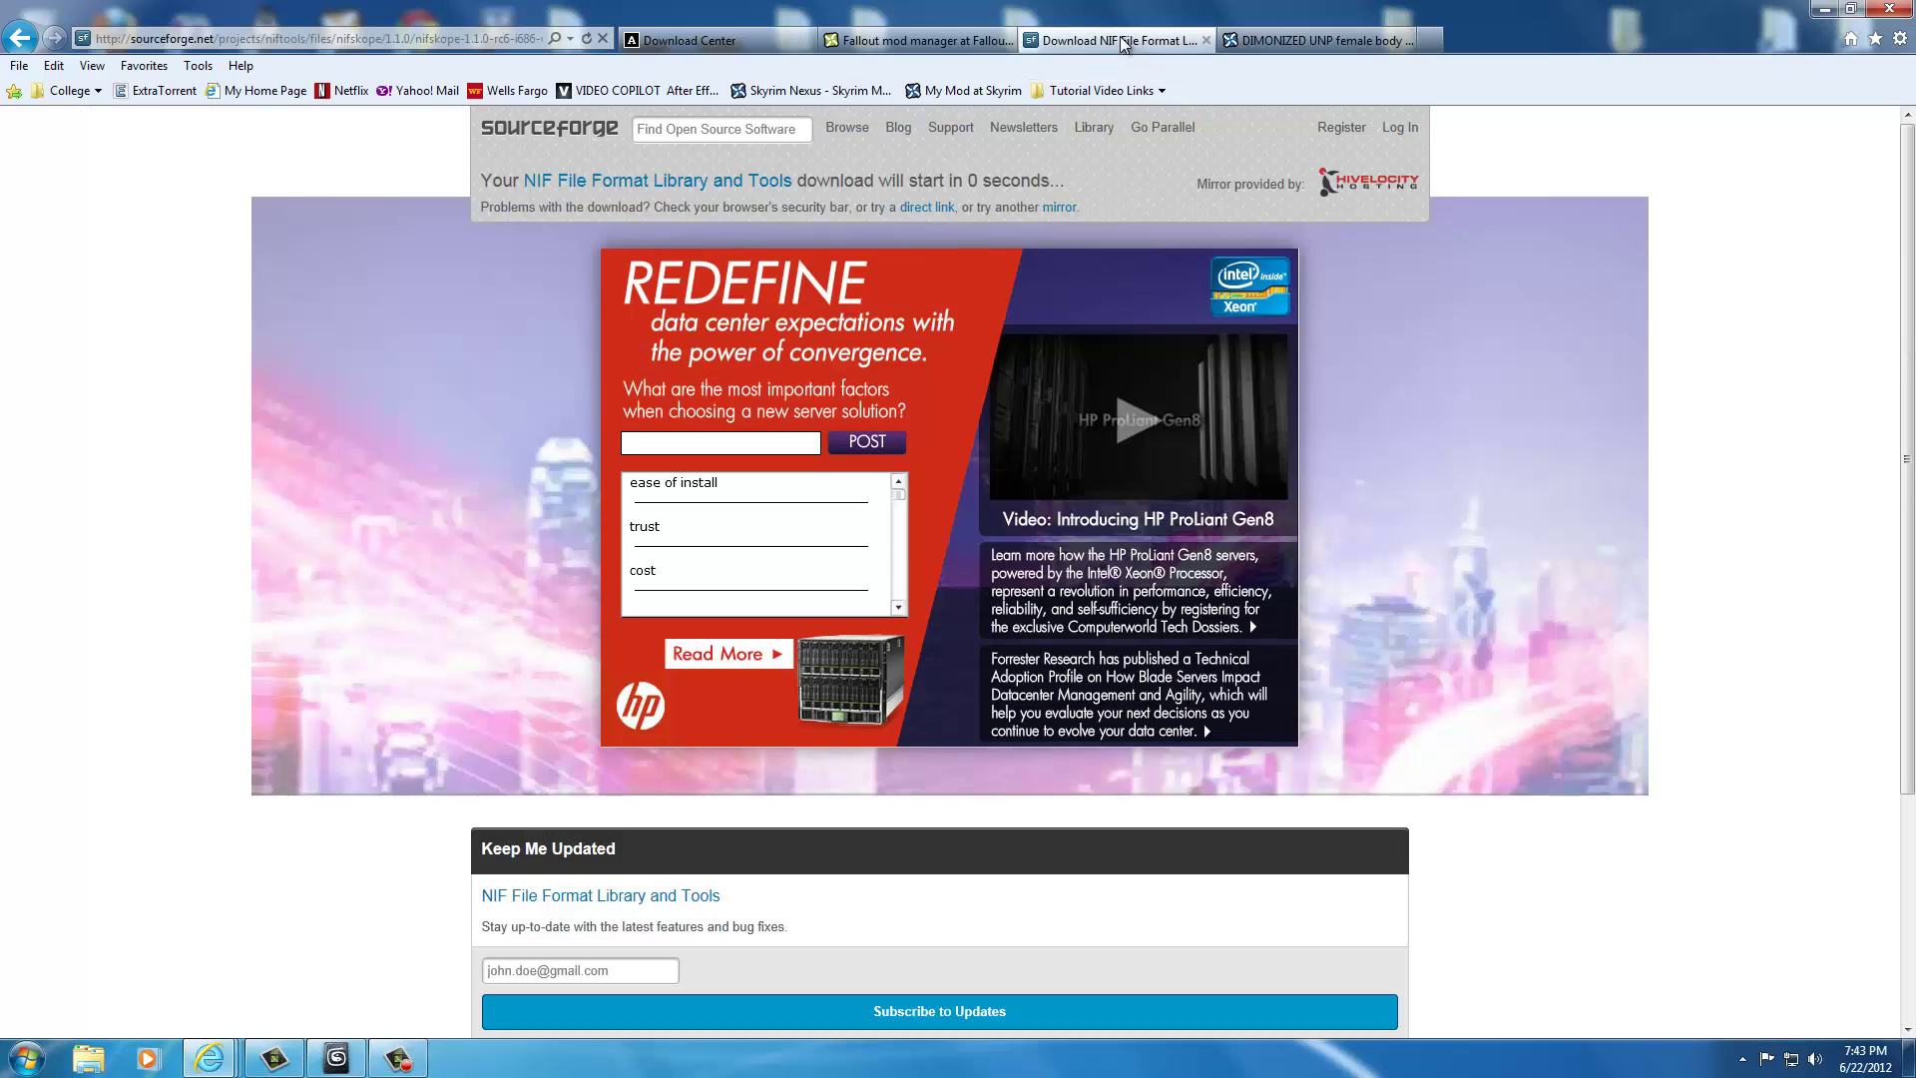
click(1093, 91)
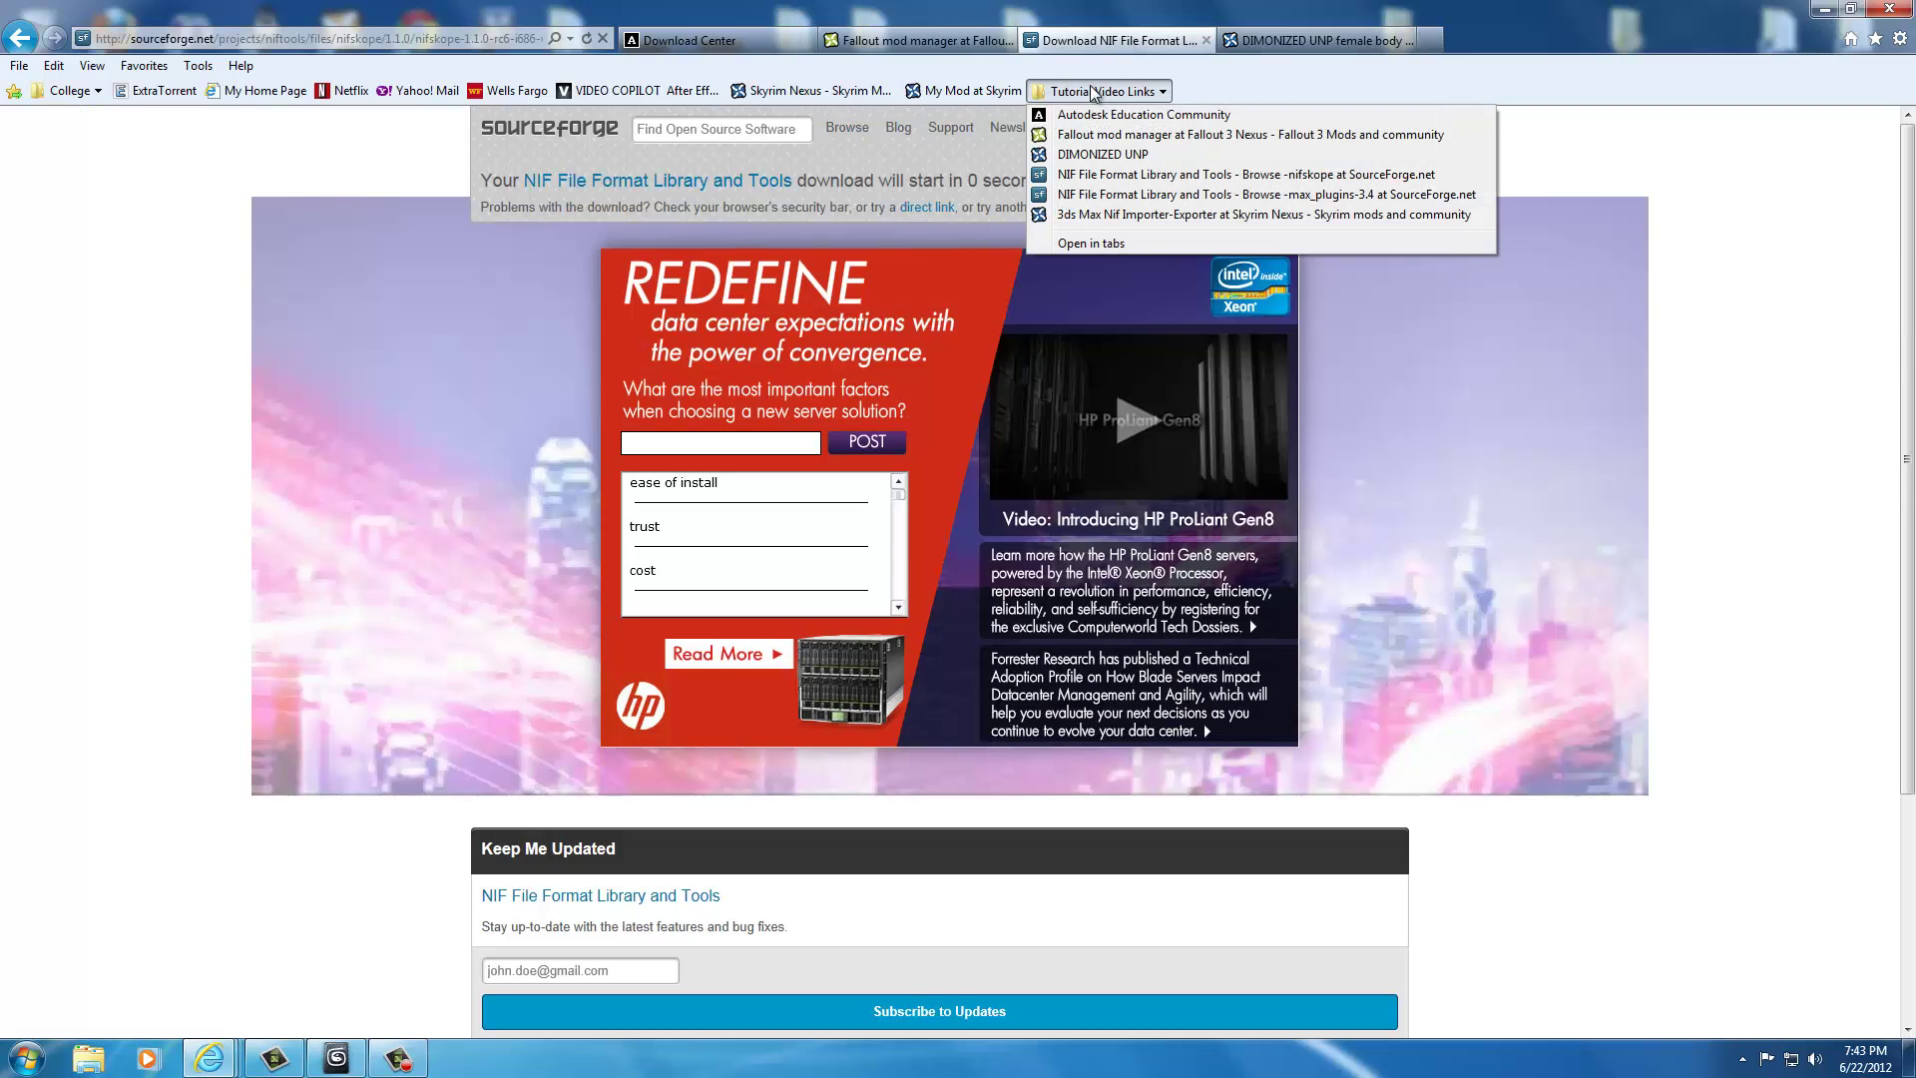
click(1089, 216)
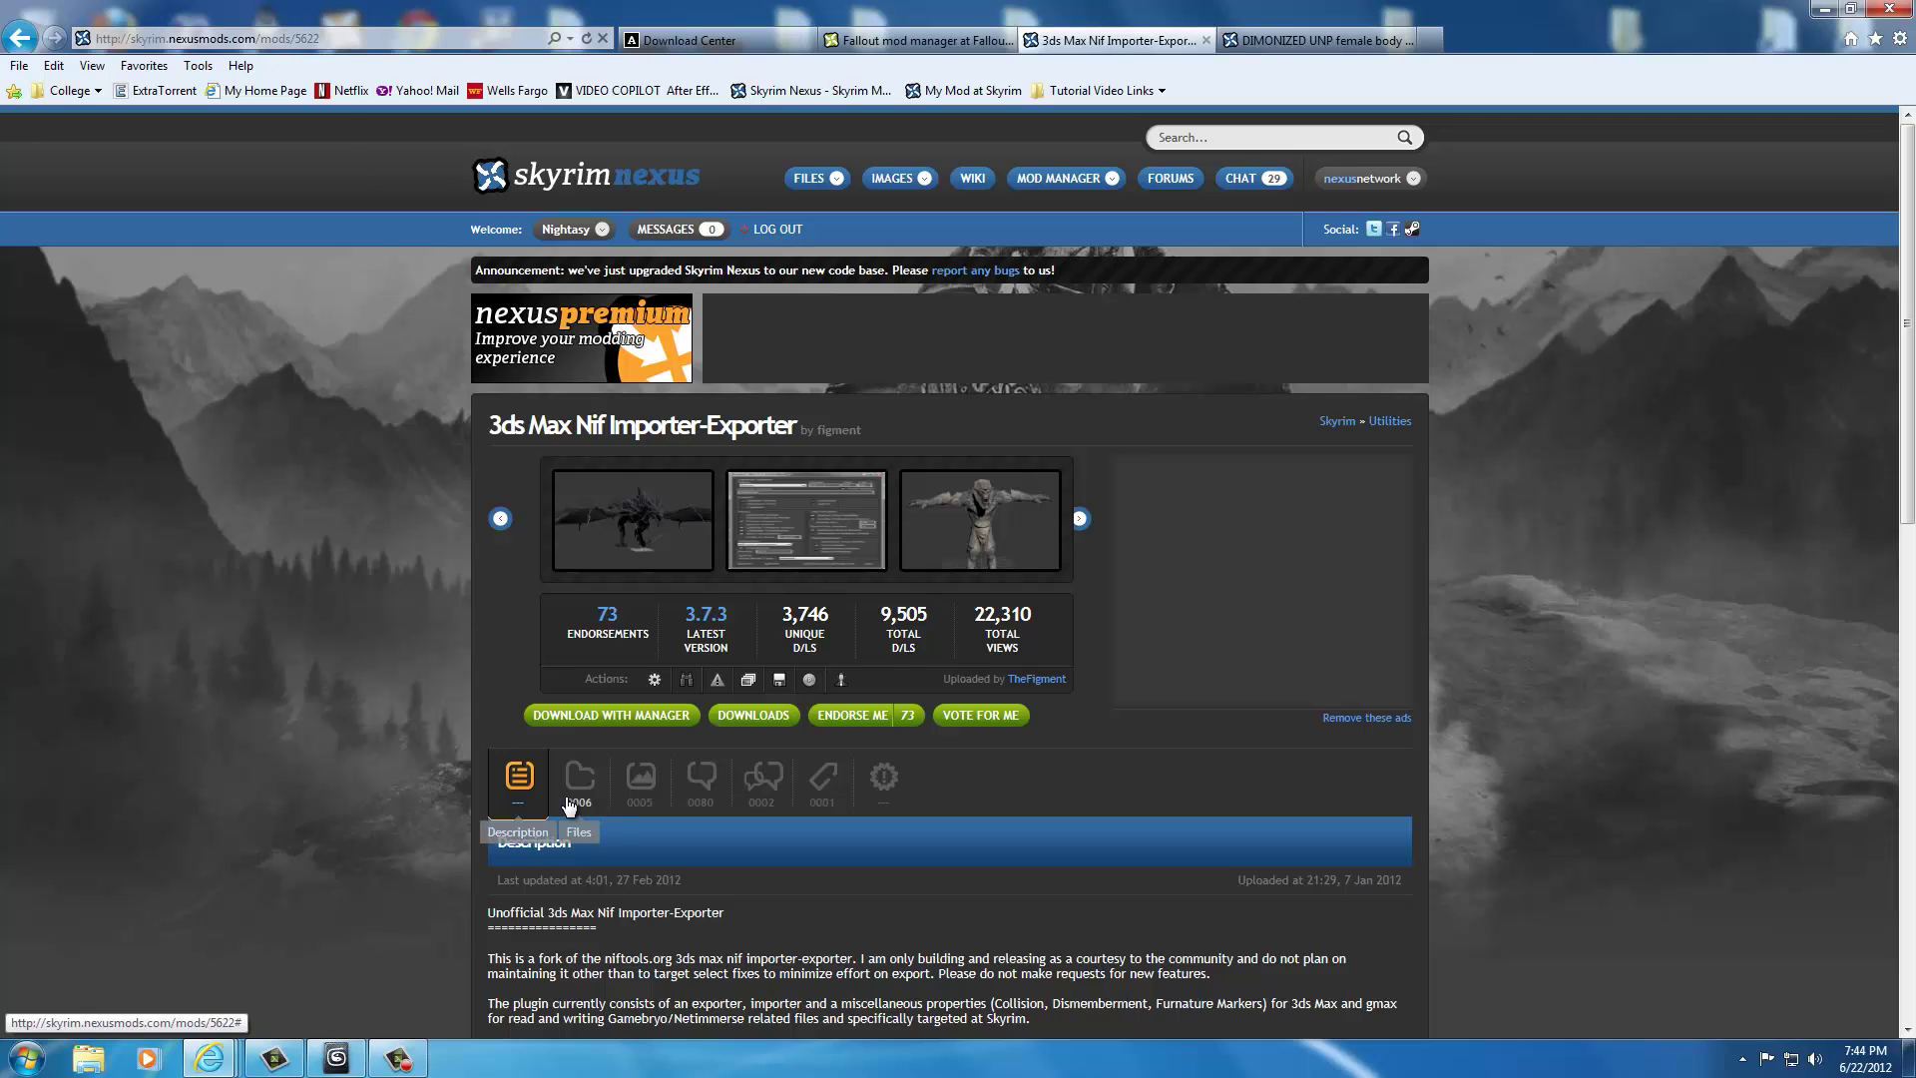
- Request a manual download of the max-plugins-373 installer from the mod's files, using the Dallas, USA server
click(585, 804)
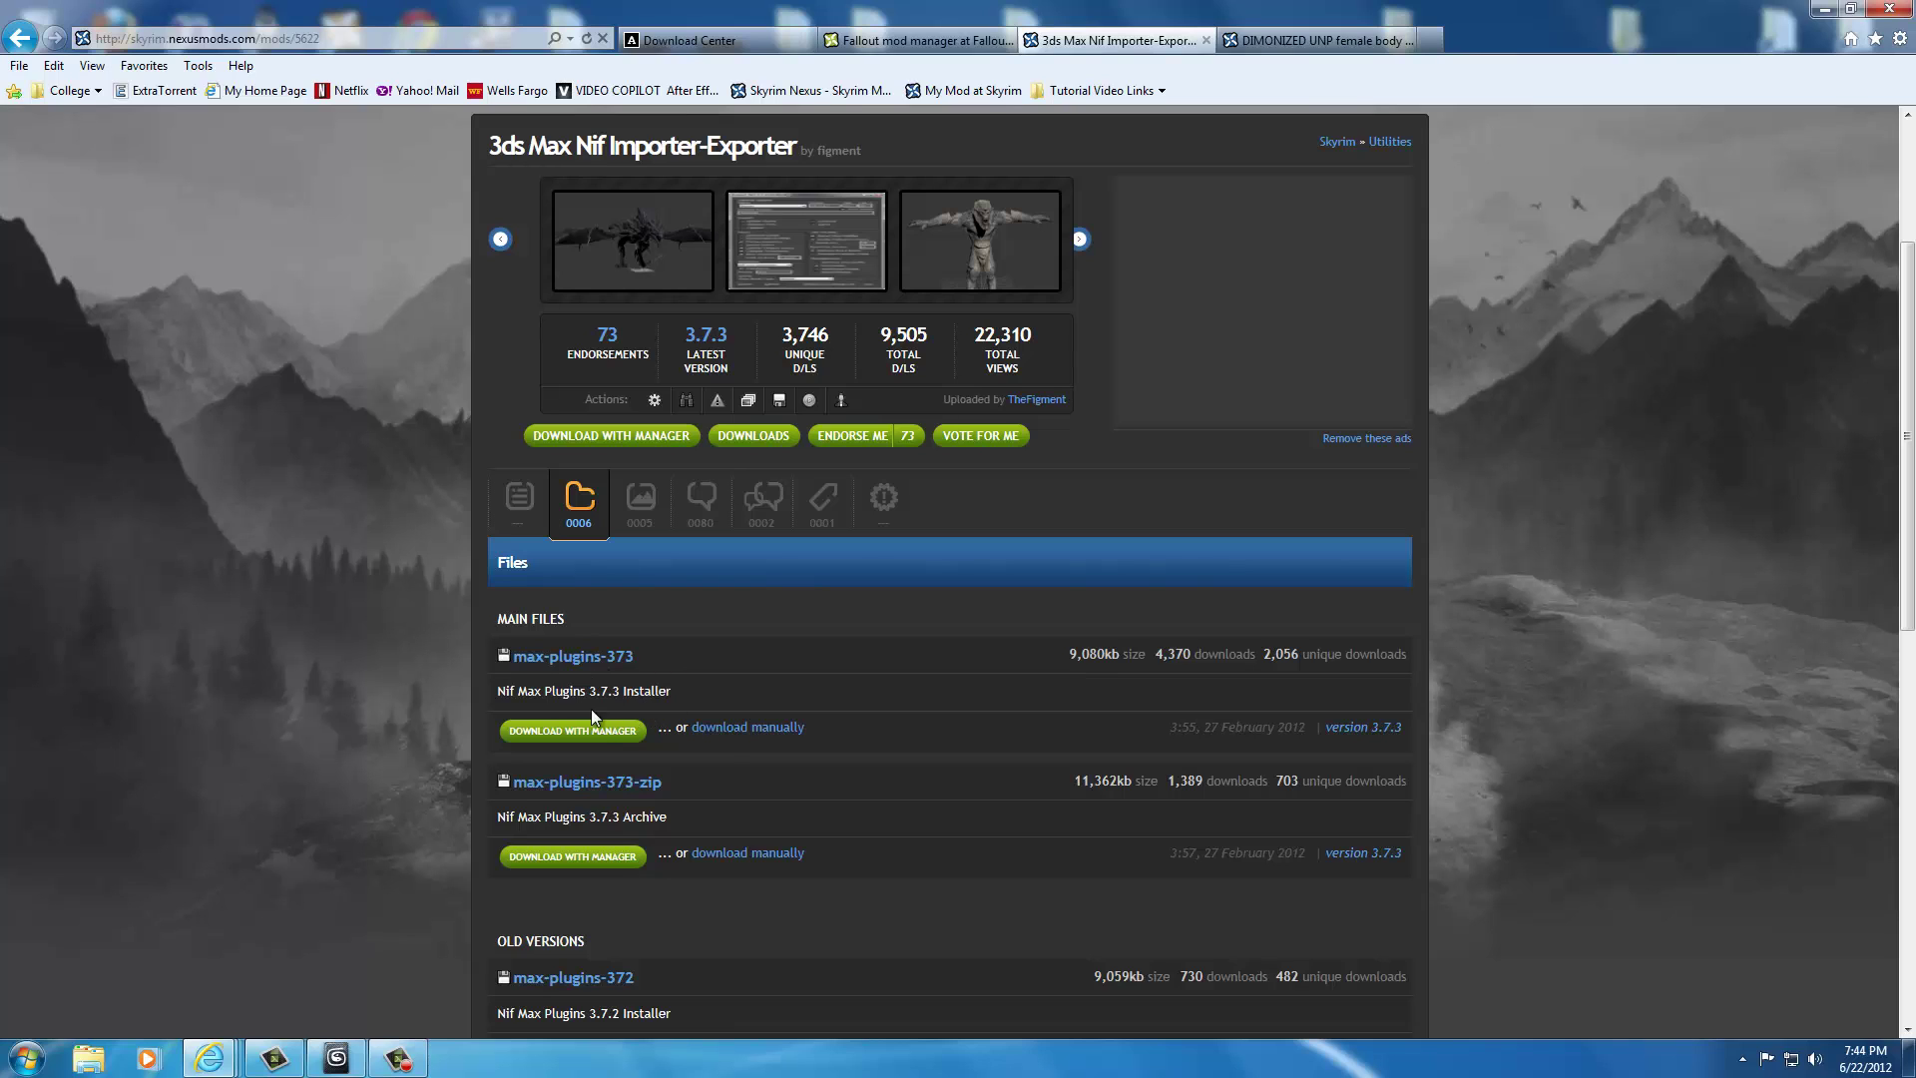
click(729, 734)
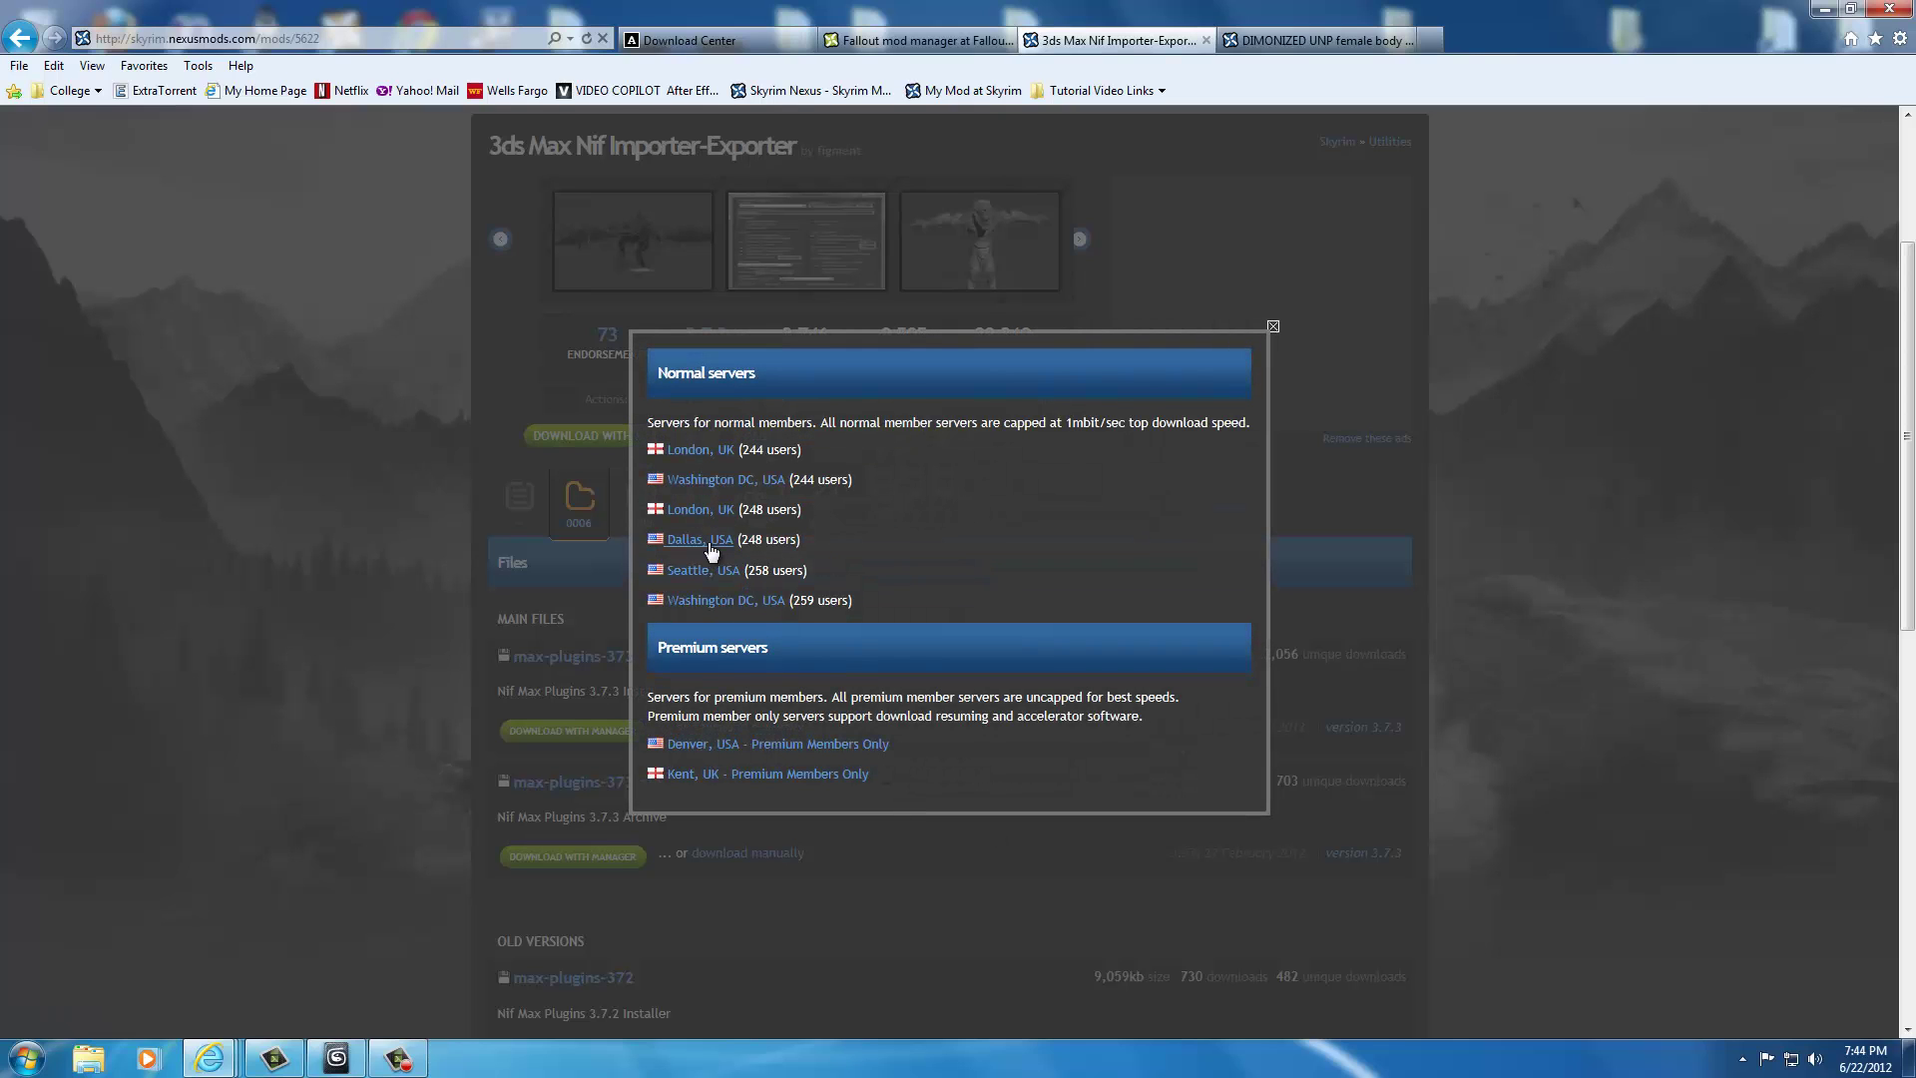
click(711, 541)
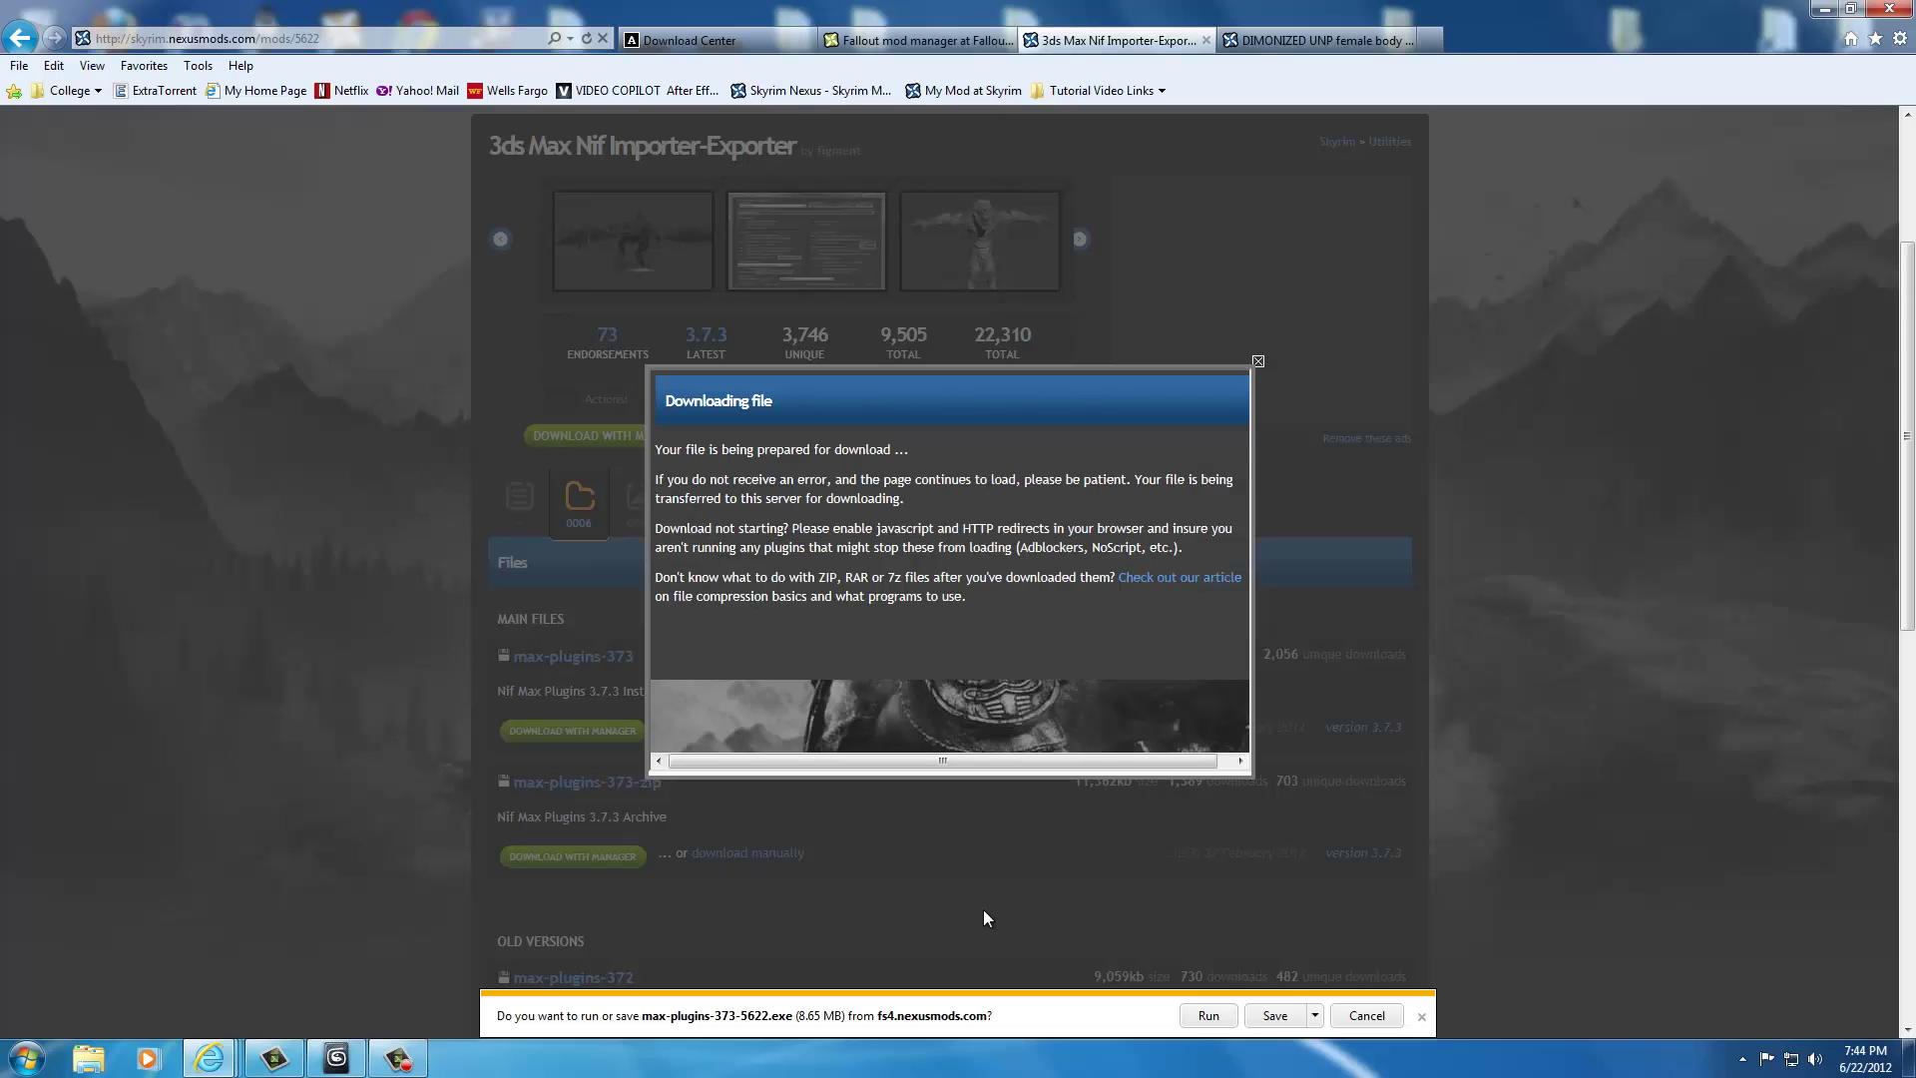
- Run the downloaded max-plugins-373-5622.exe installer, overriding the SmartScreen Filter
click(1223, 1018)
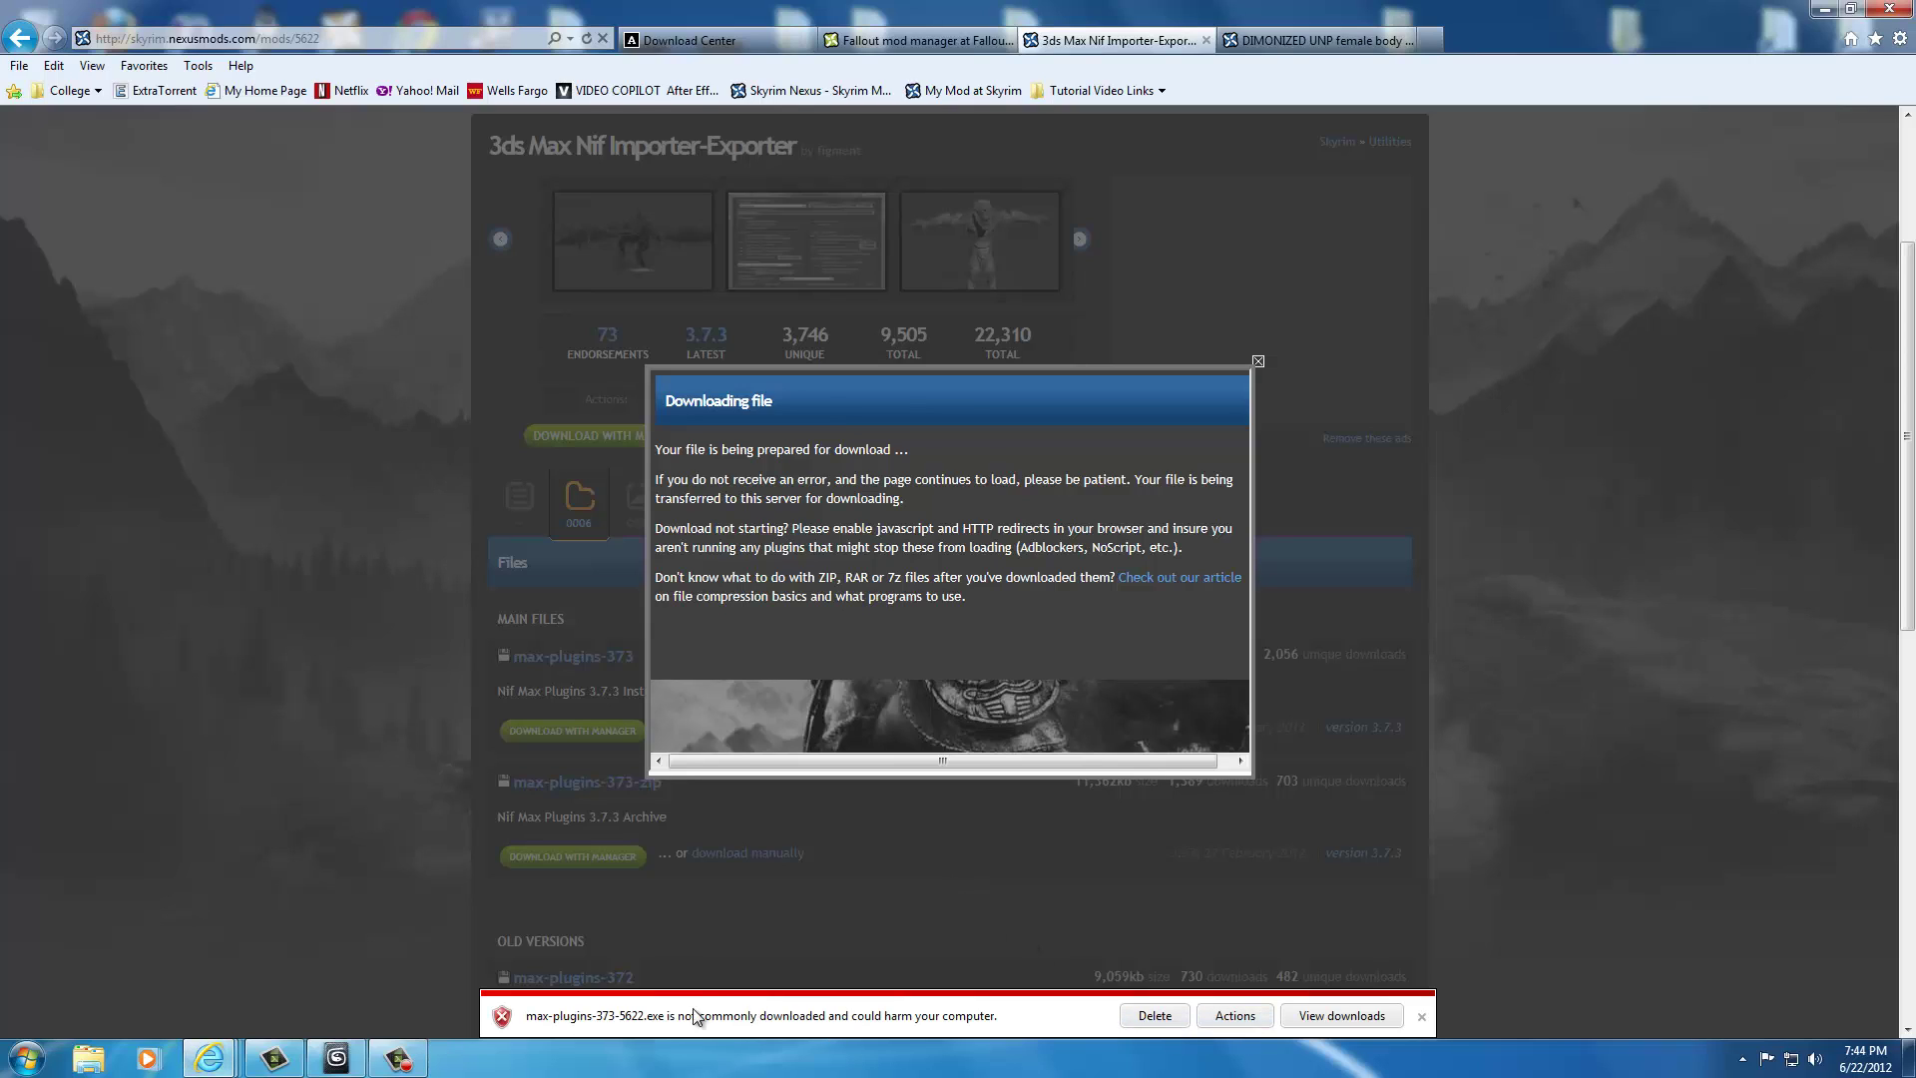
click(1235, 1014)
click(787, 631)
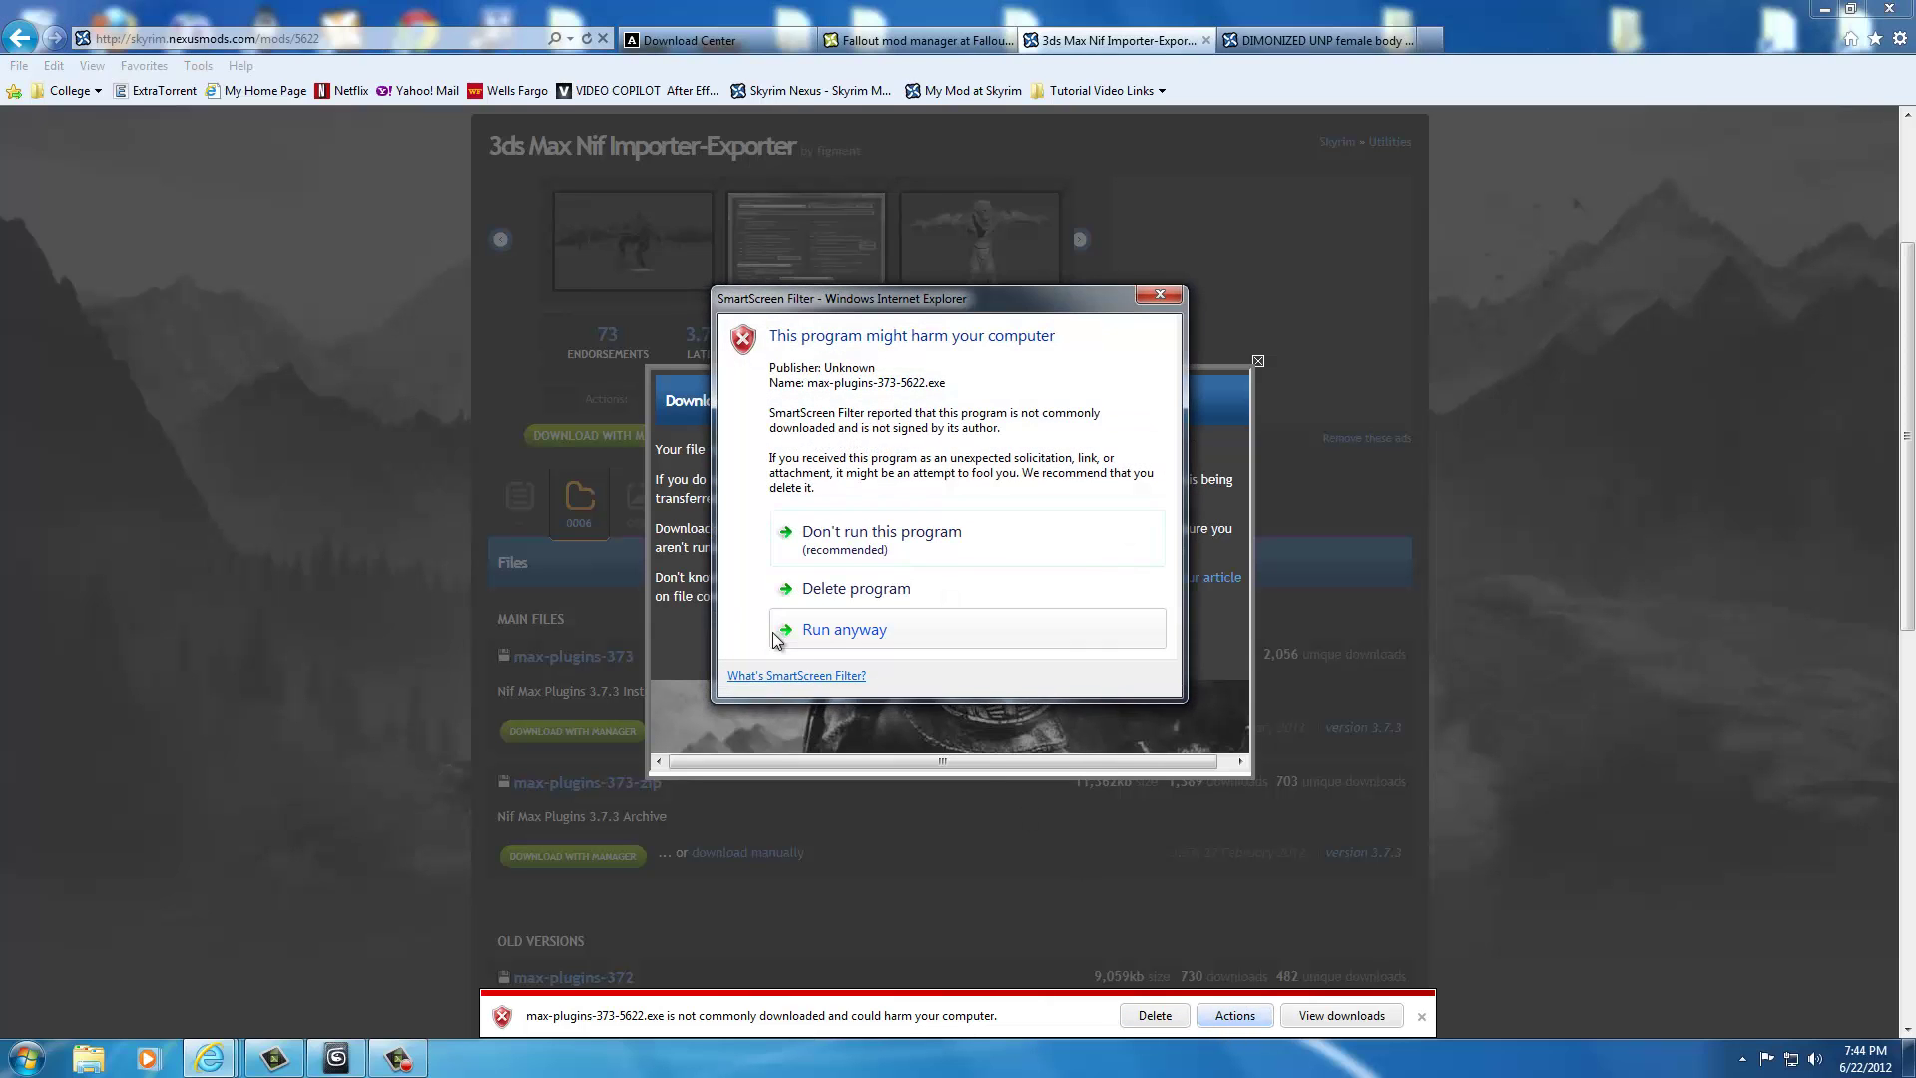
- Run the NIF Utilities for 3ds Max setup despite the warning and choose only the 3ds Max 2012 (Win32) component
click(848, 635)
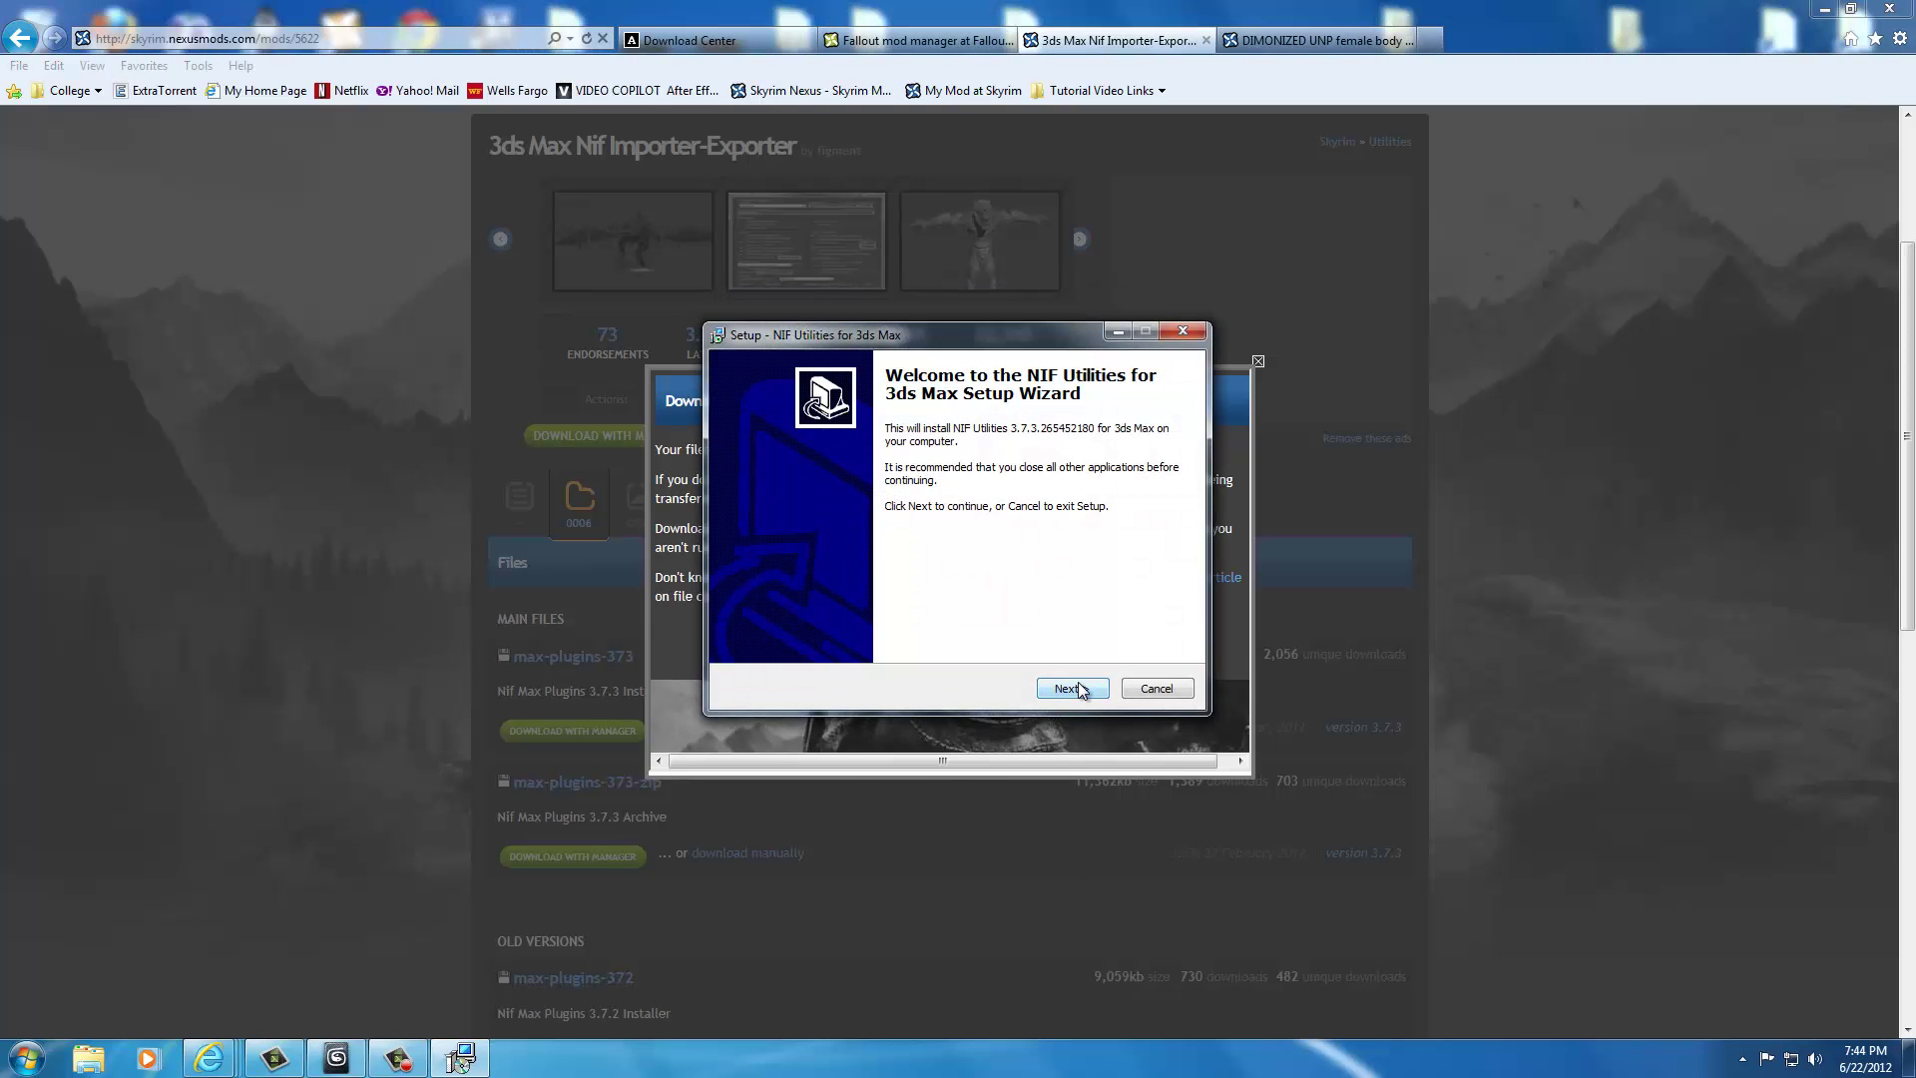
click(1073, 689)
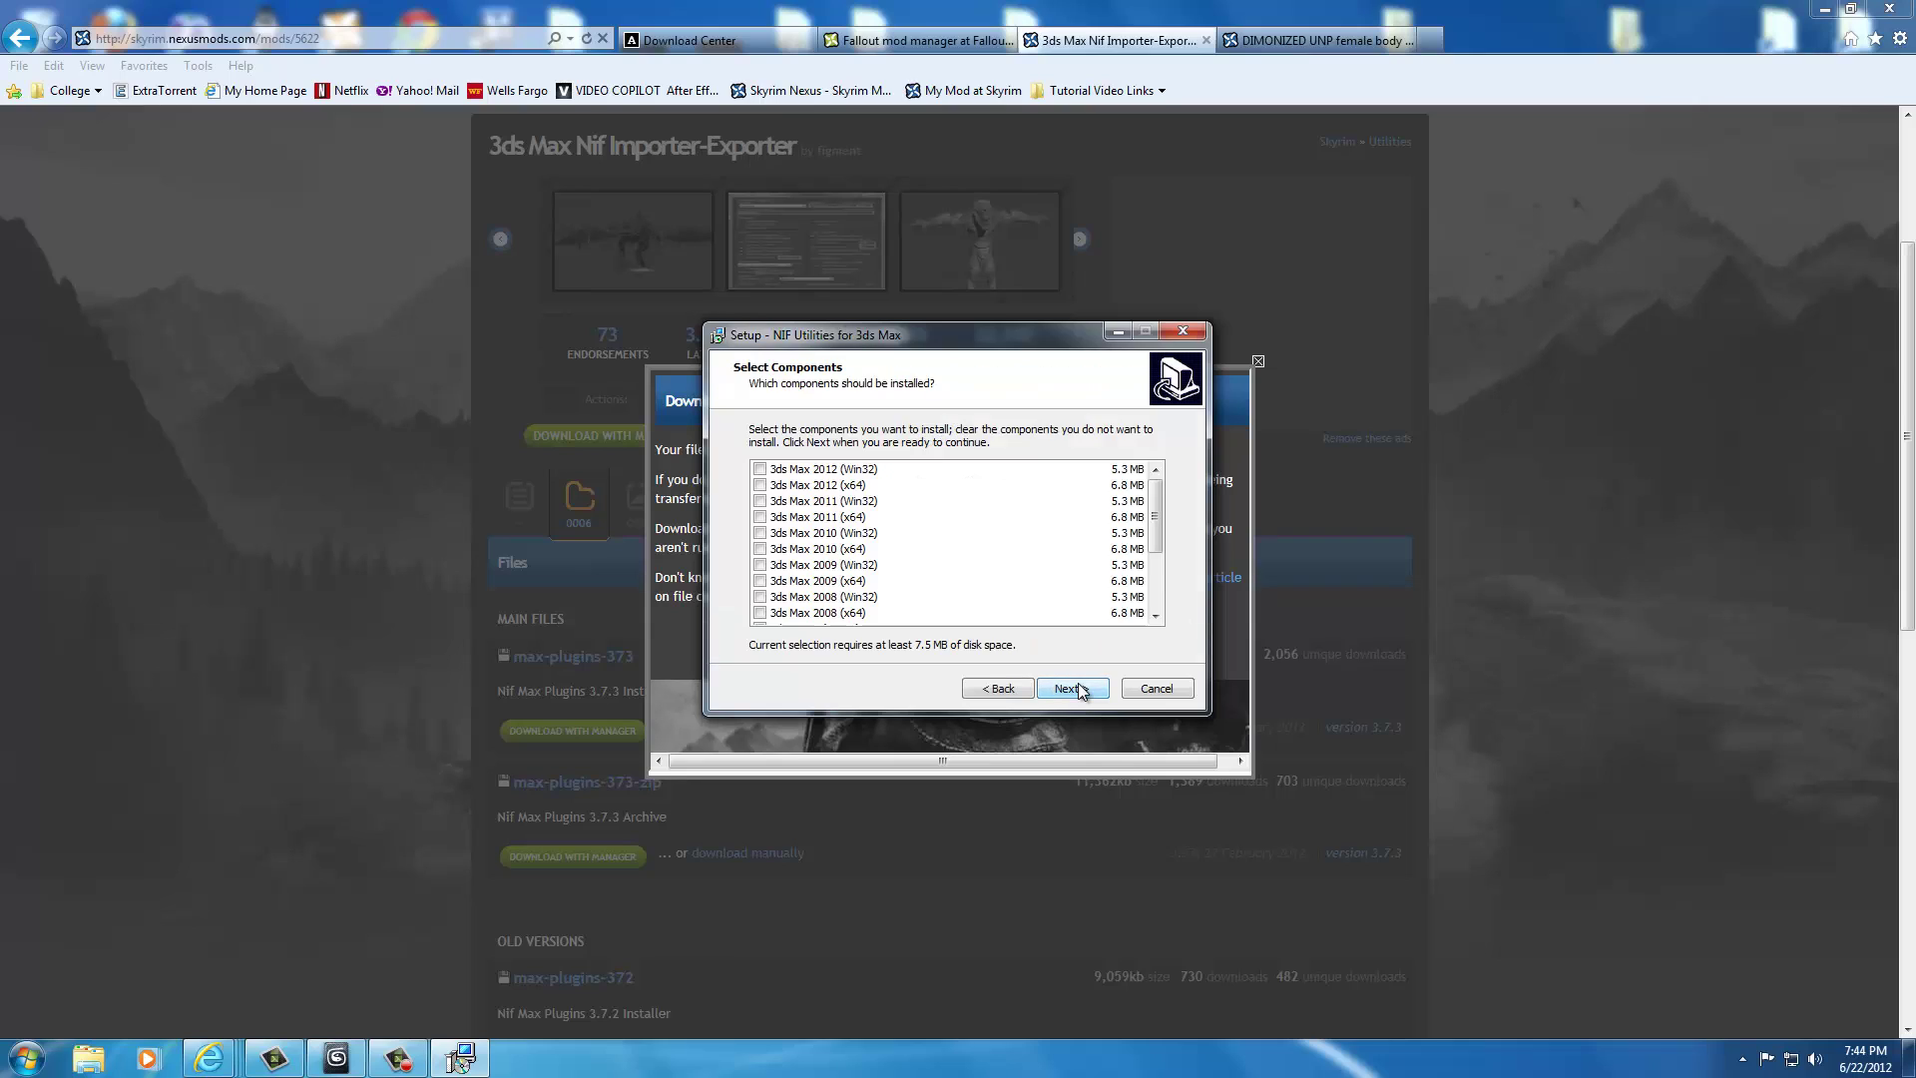
click(838, 487)
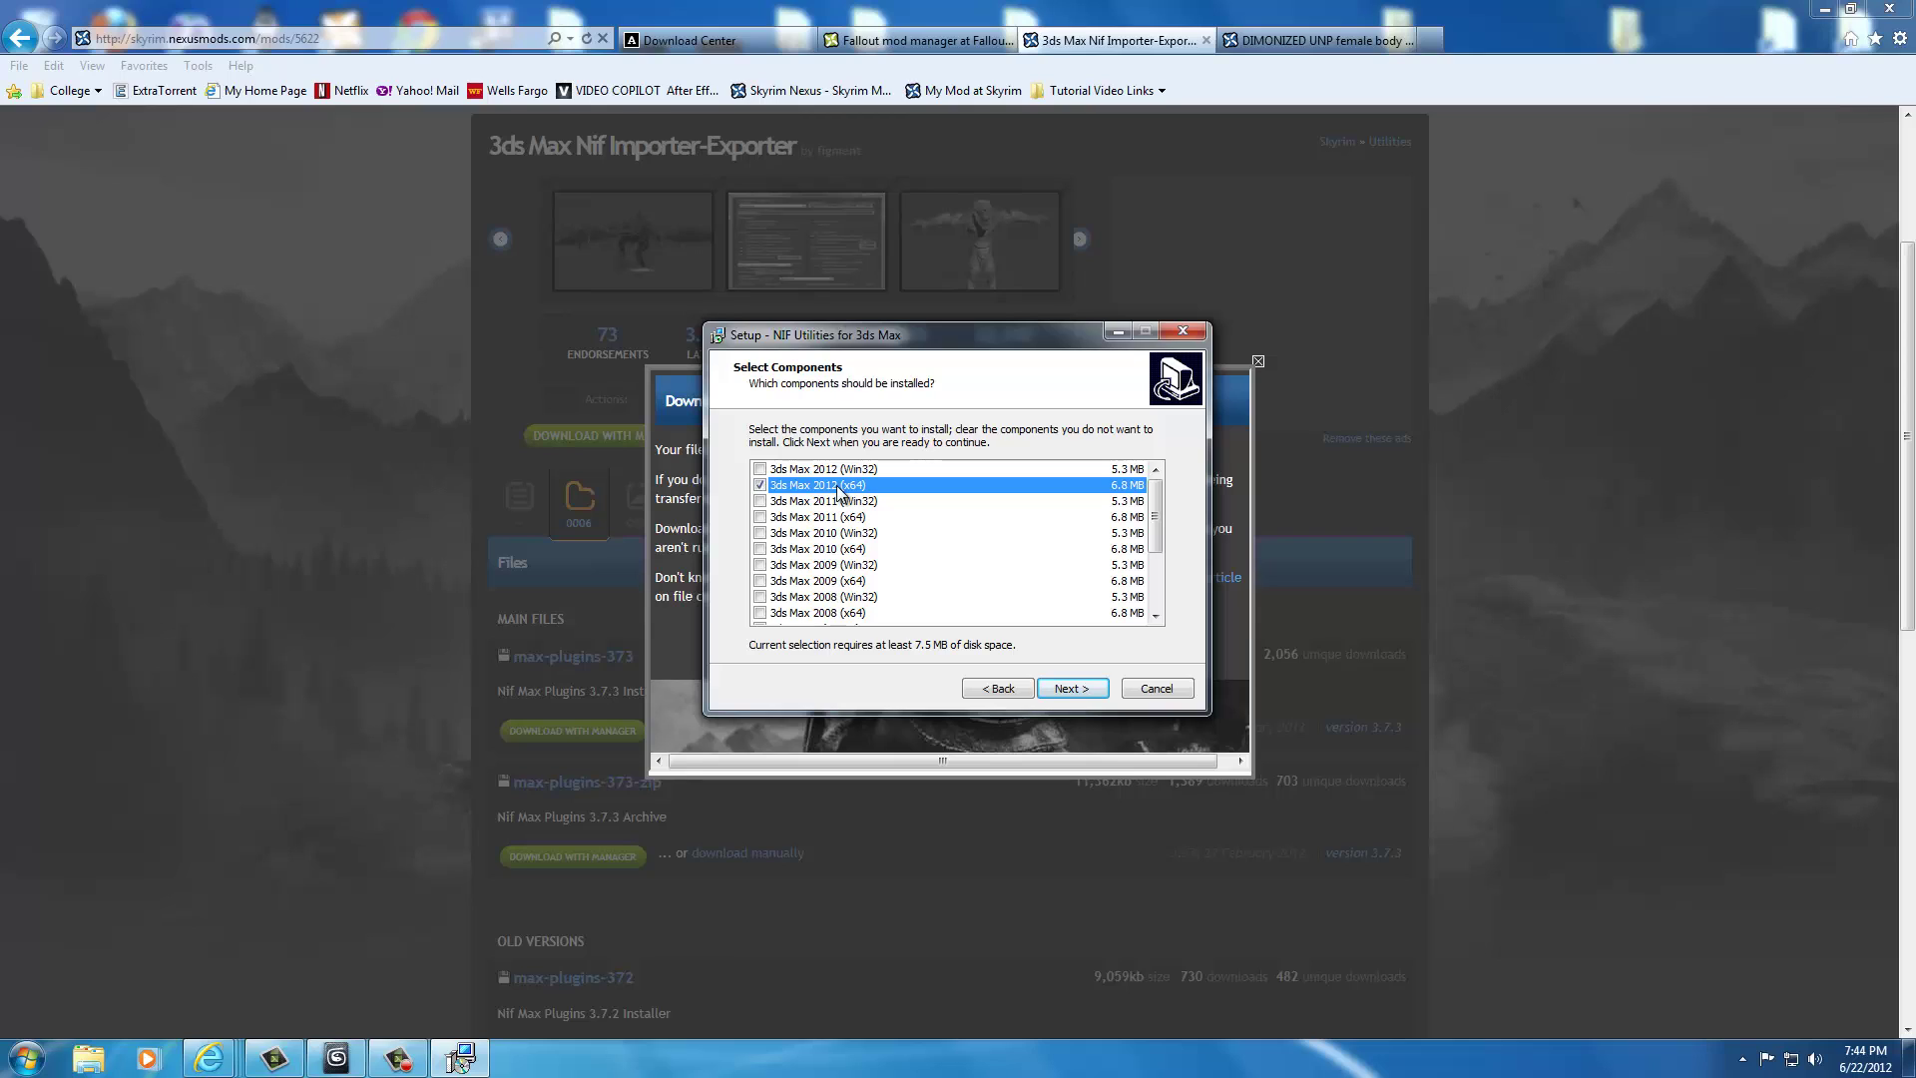
click(835, 470)
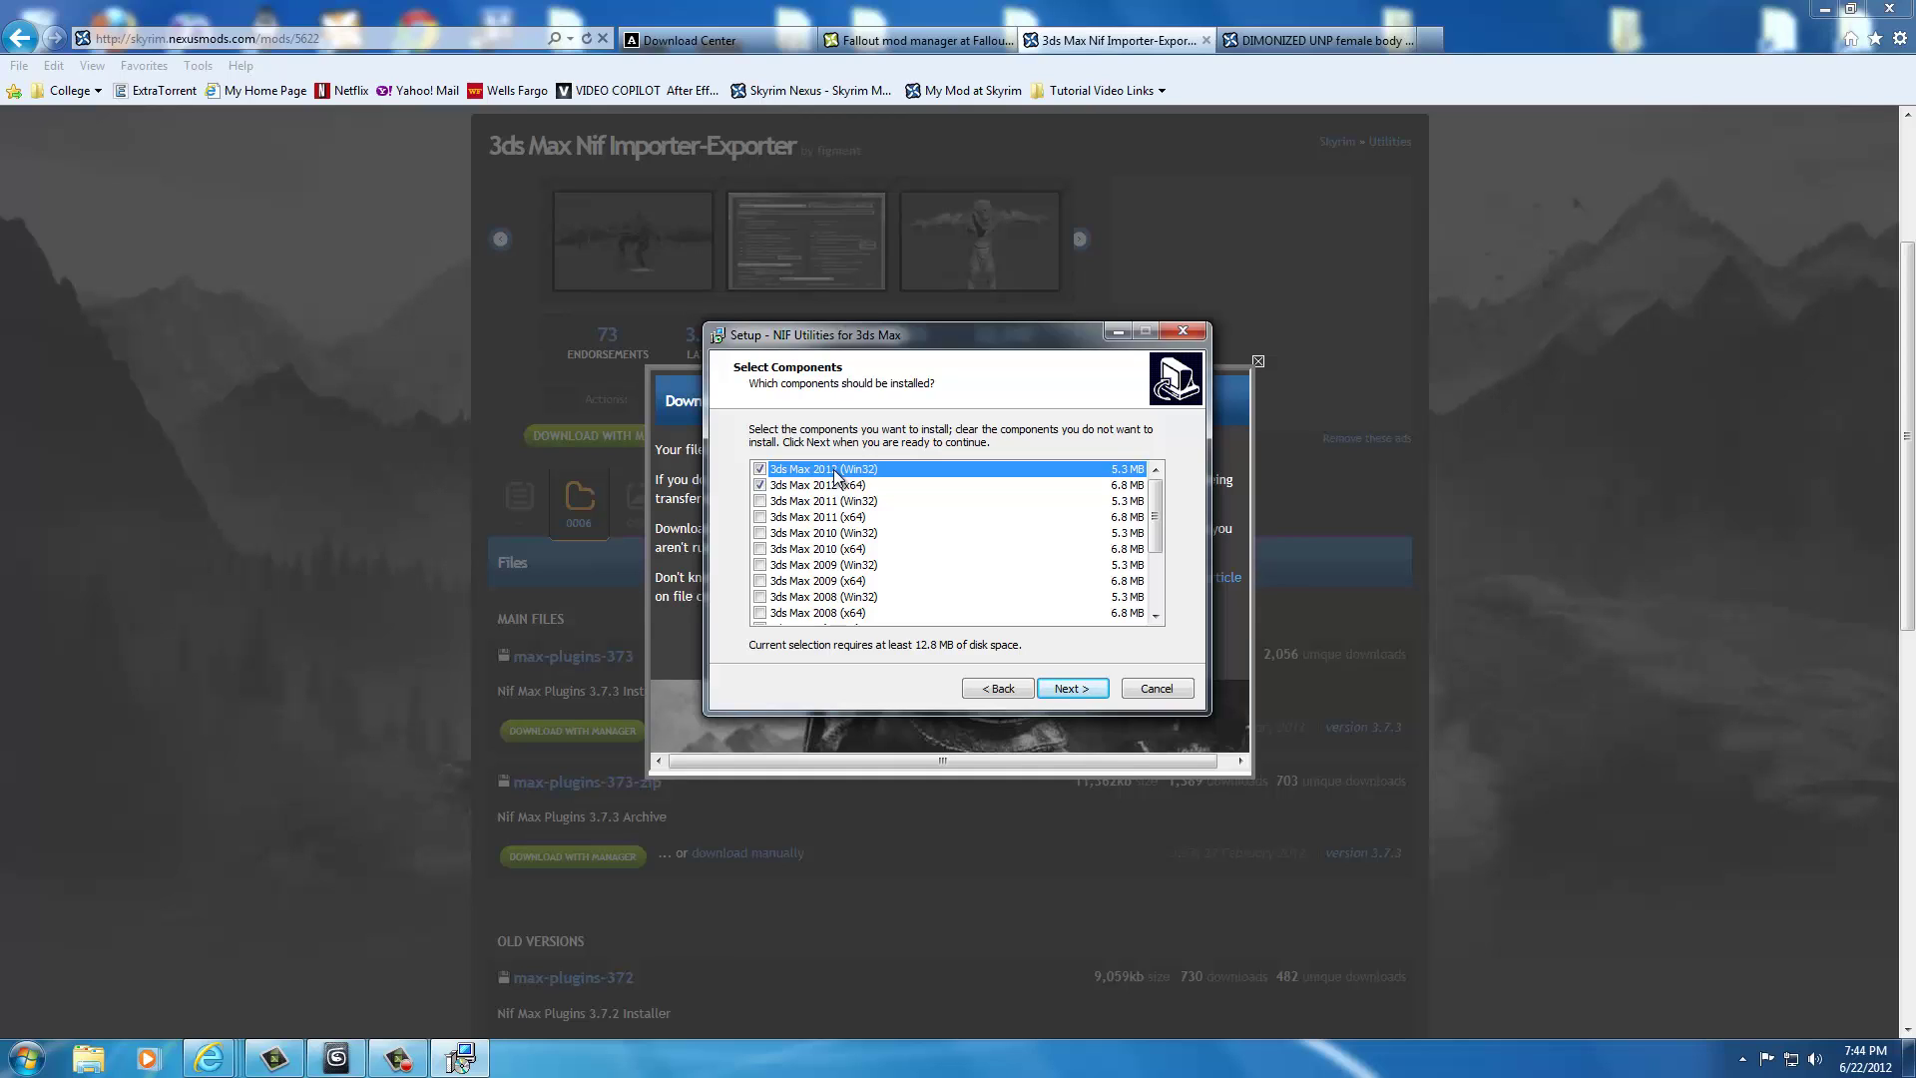
click(784, 487)
scroll(858, 543, down, 2)
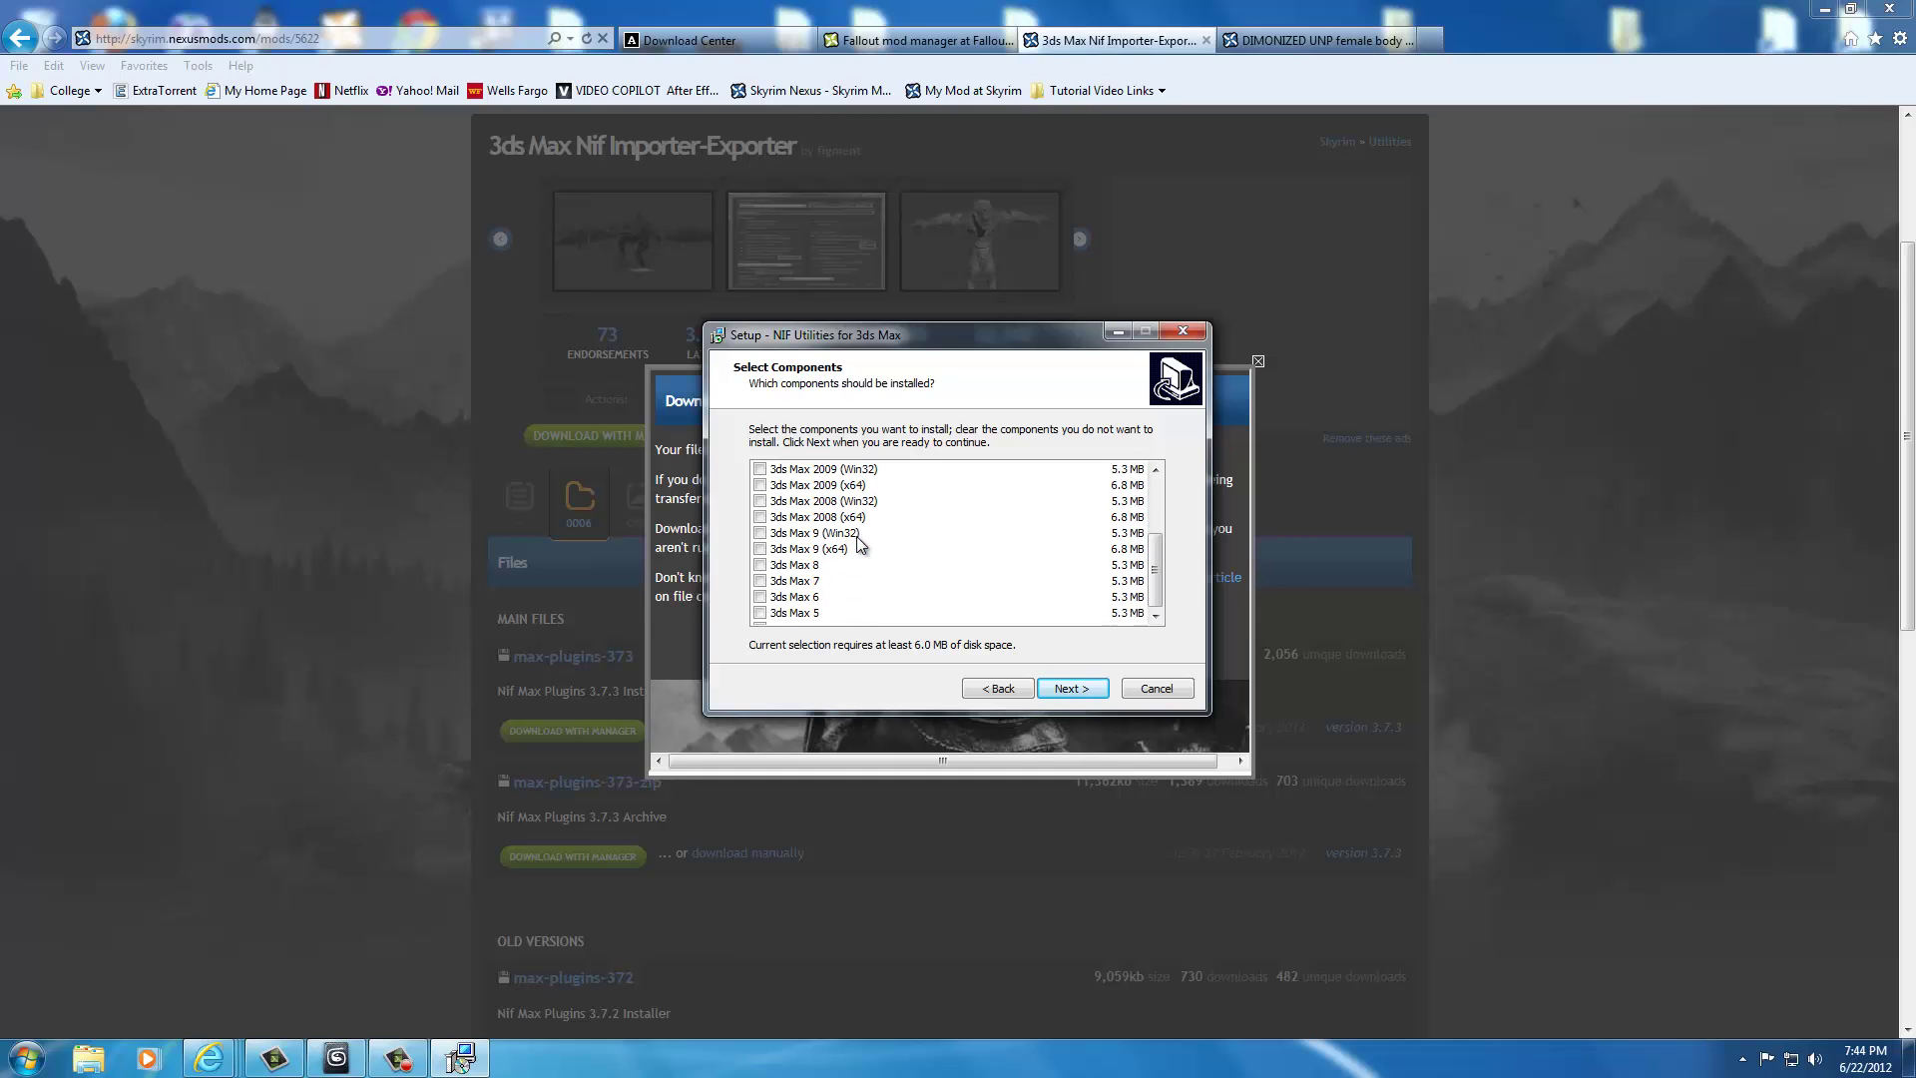
scroll(858, 544, up, 2)
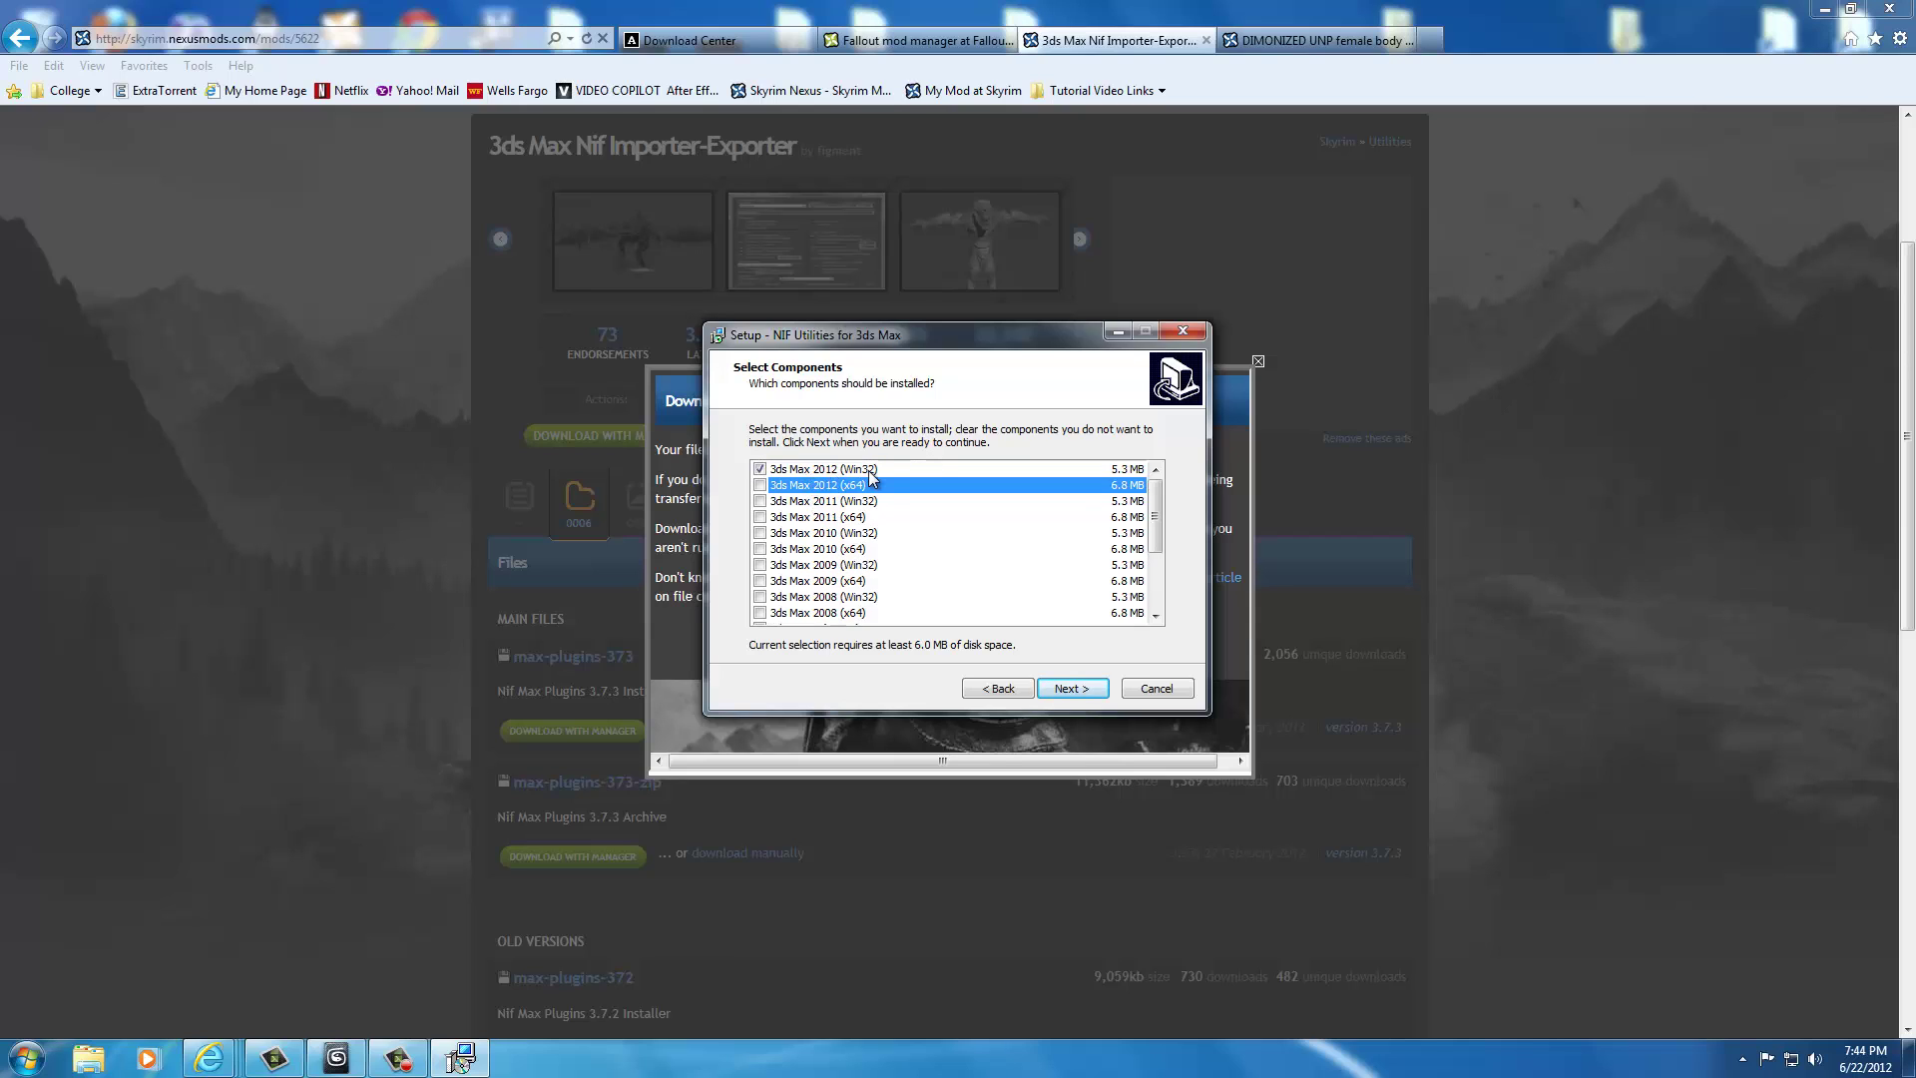
- Decline to continue with the selected component and exit the NIF Utilities setup without installing
click(1076, 696)
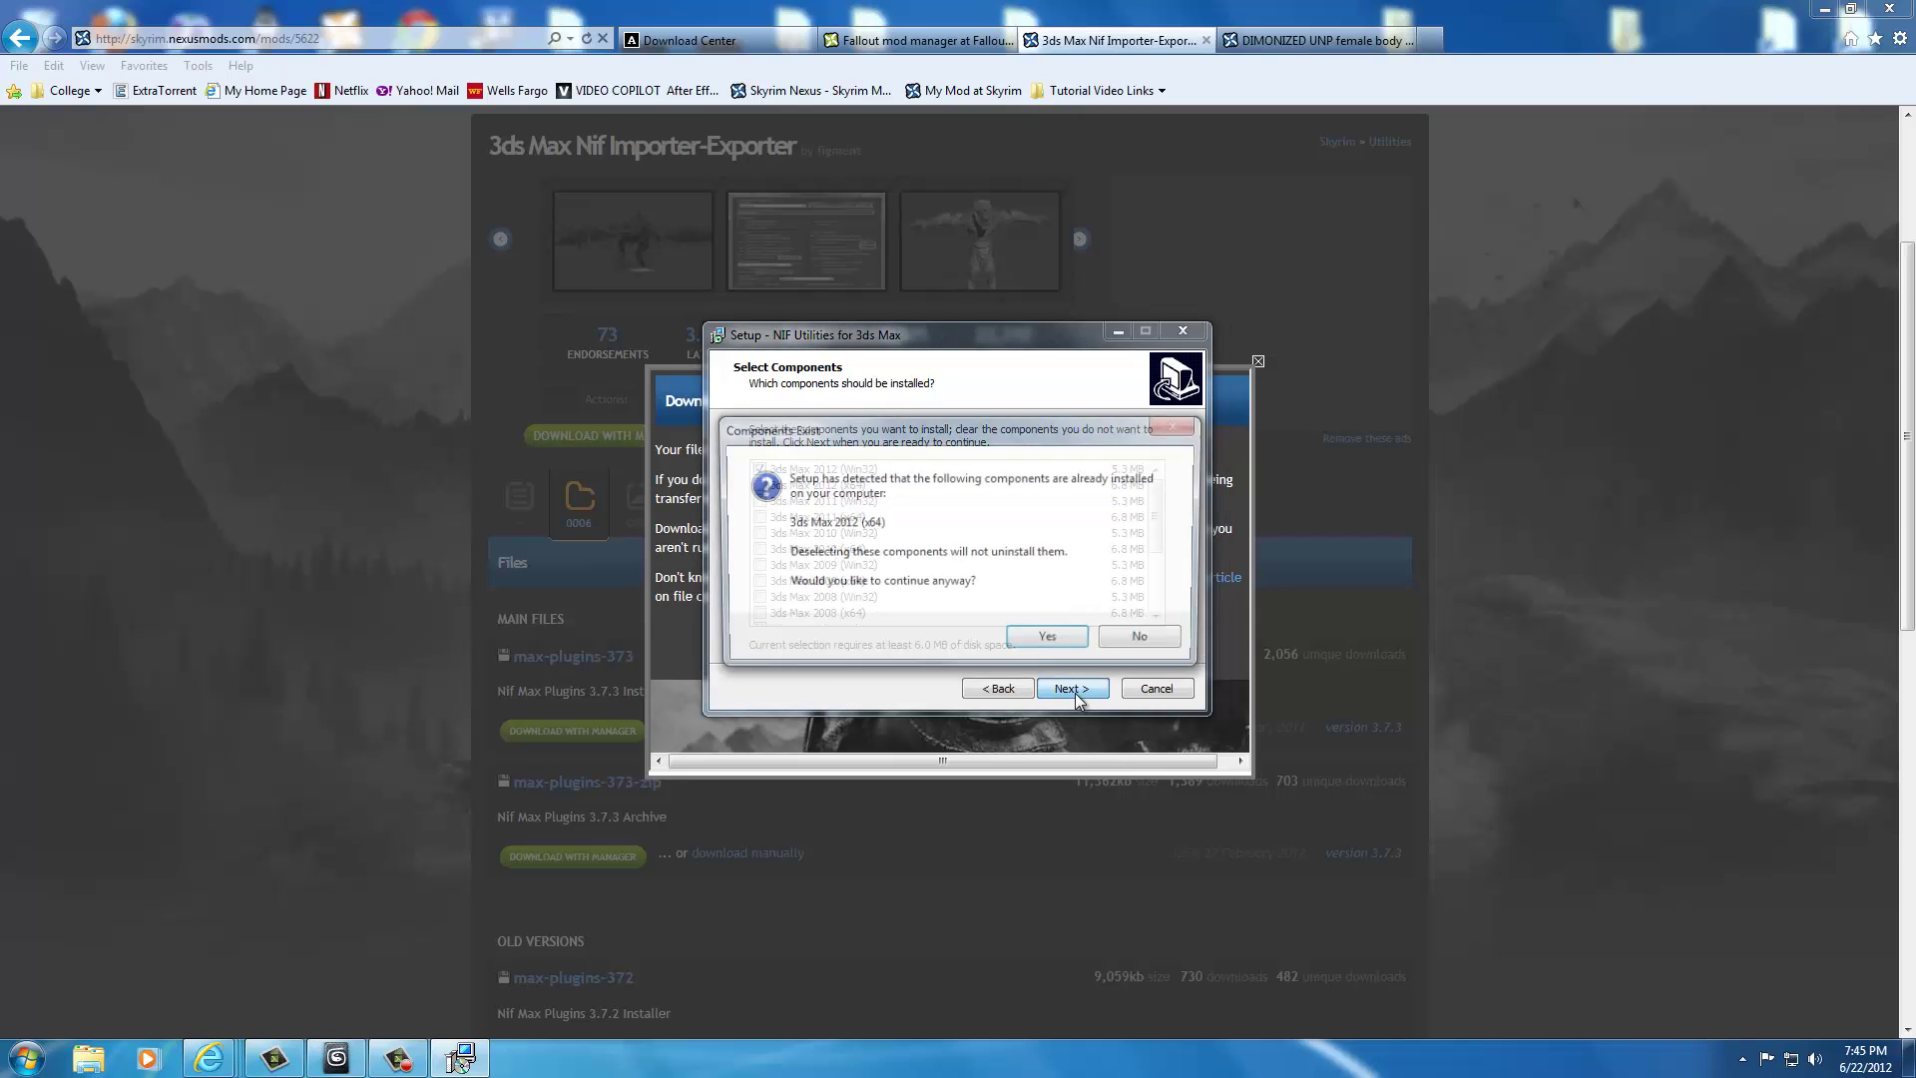
click(1143, 640)
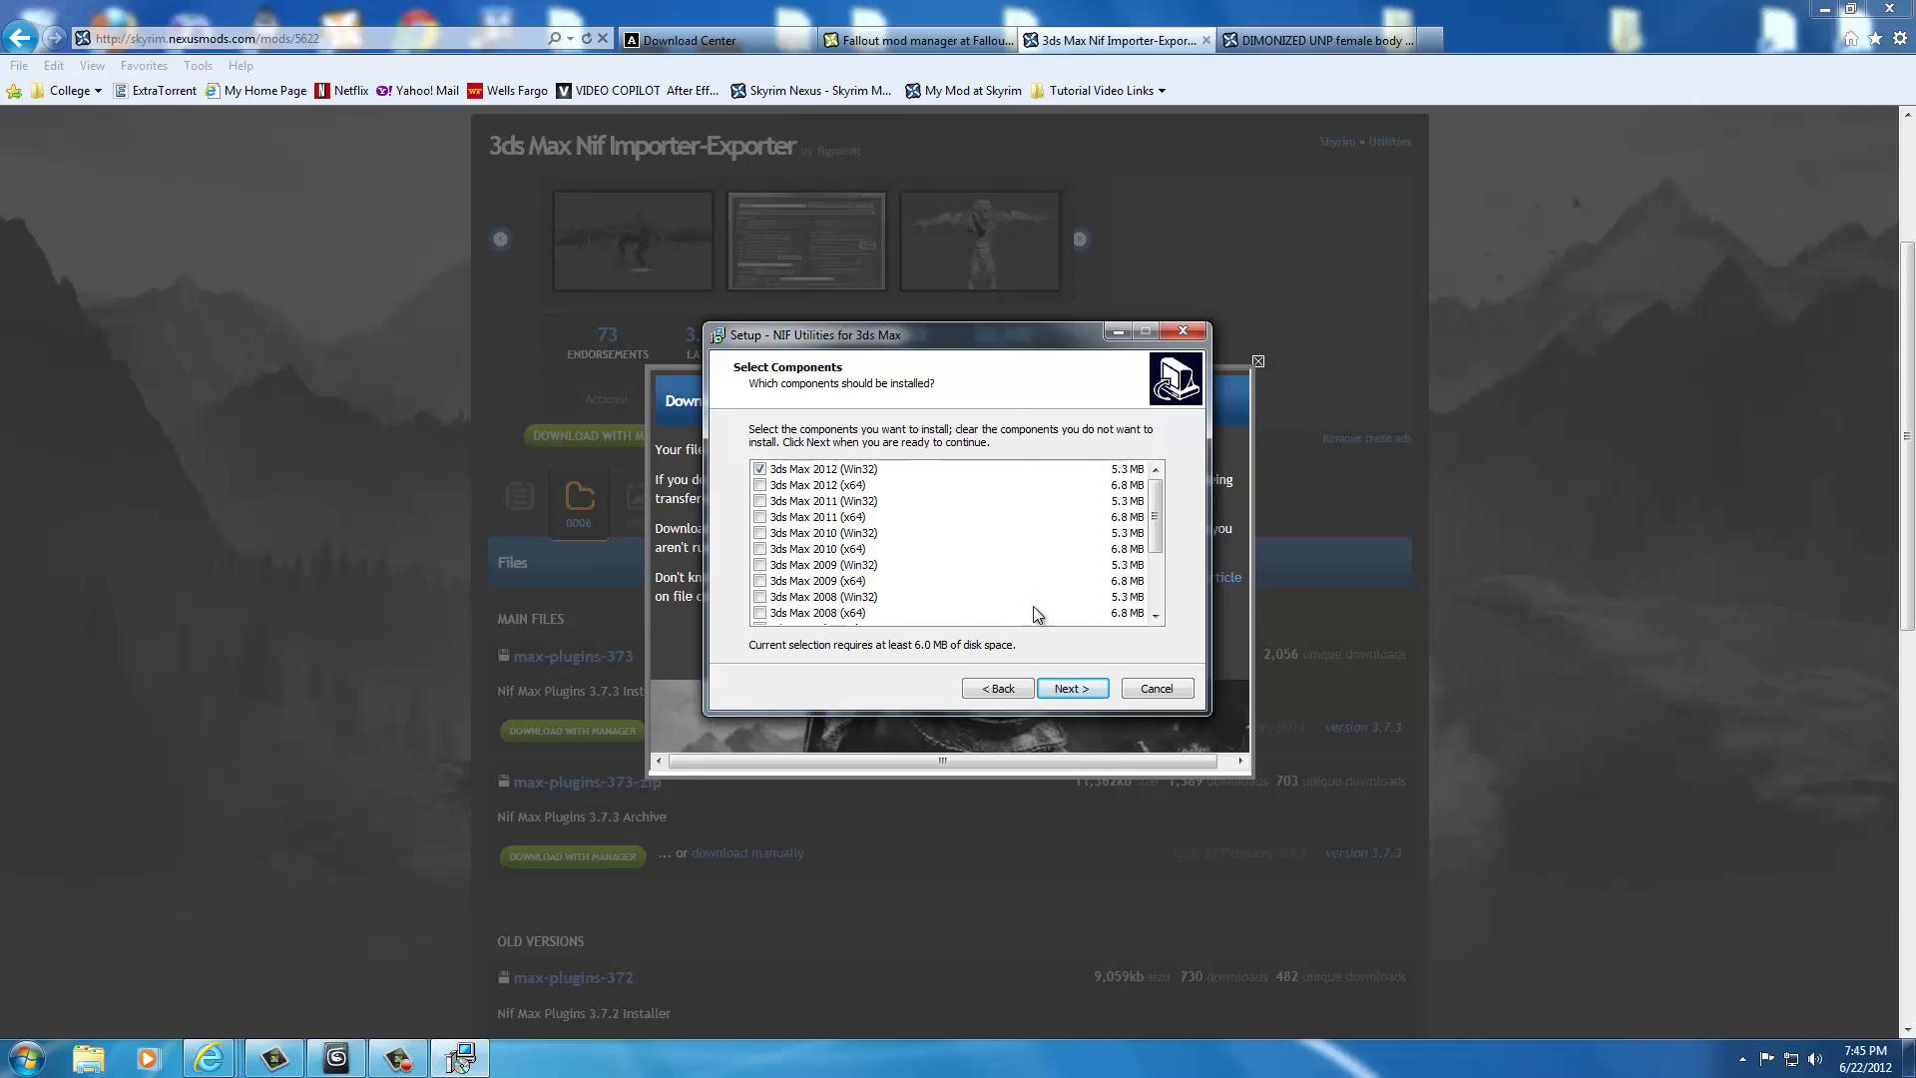
click(1154, 688)
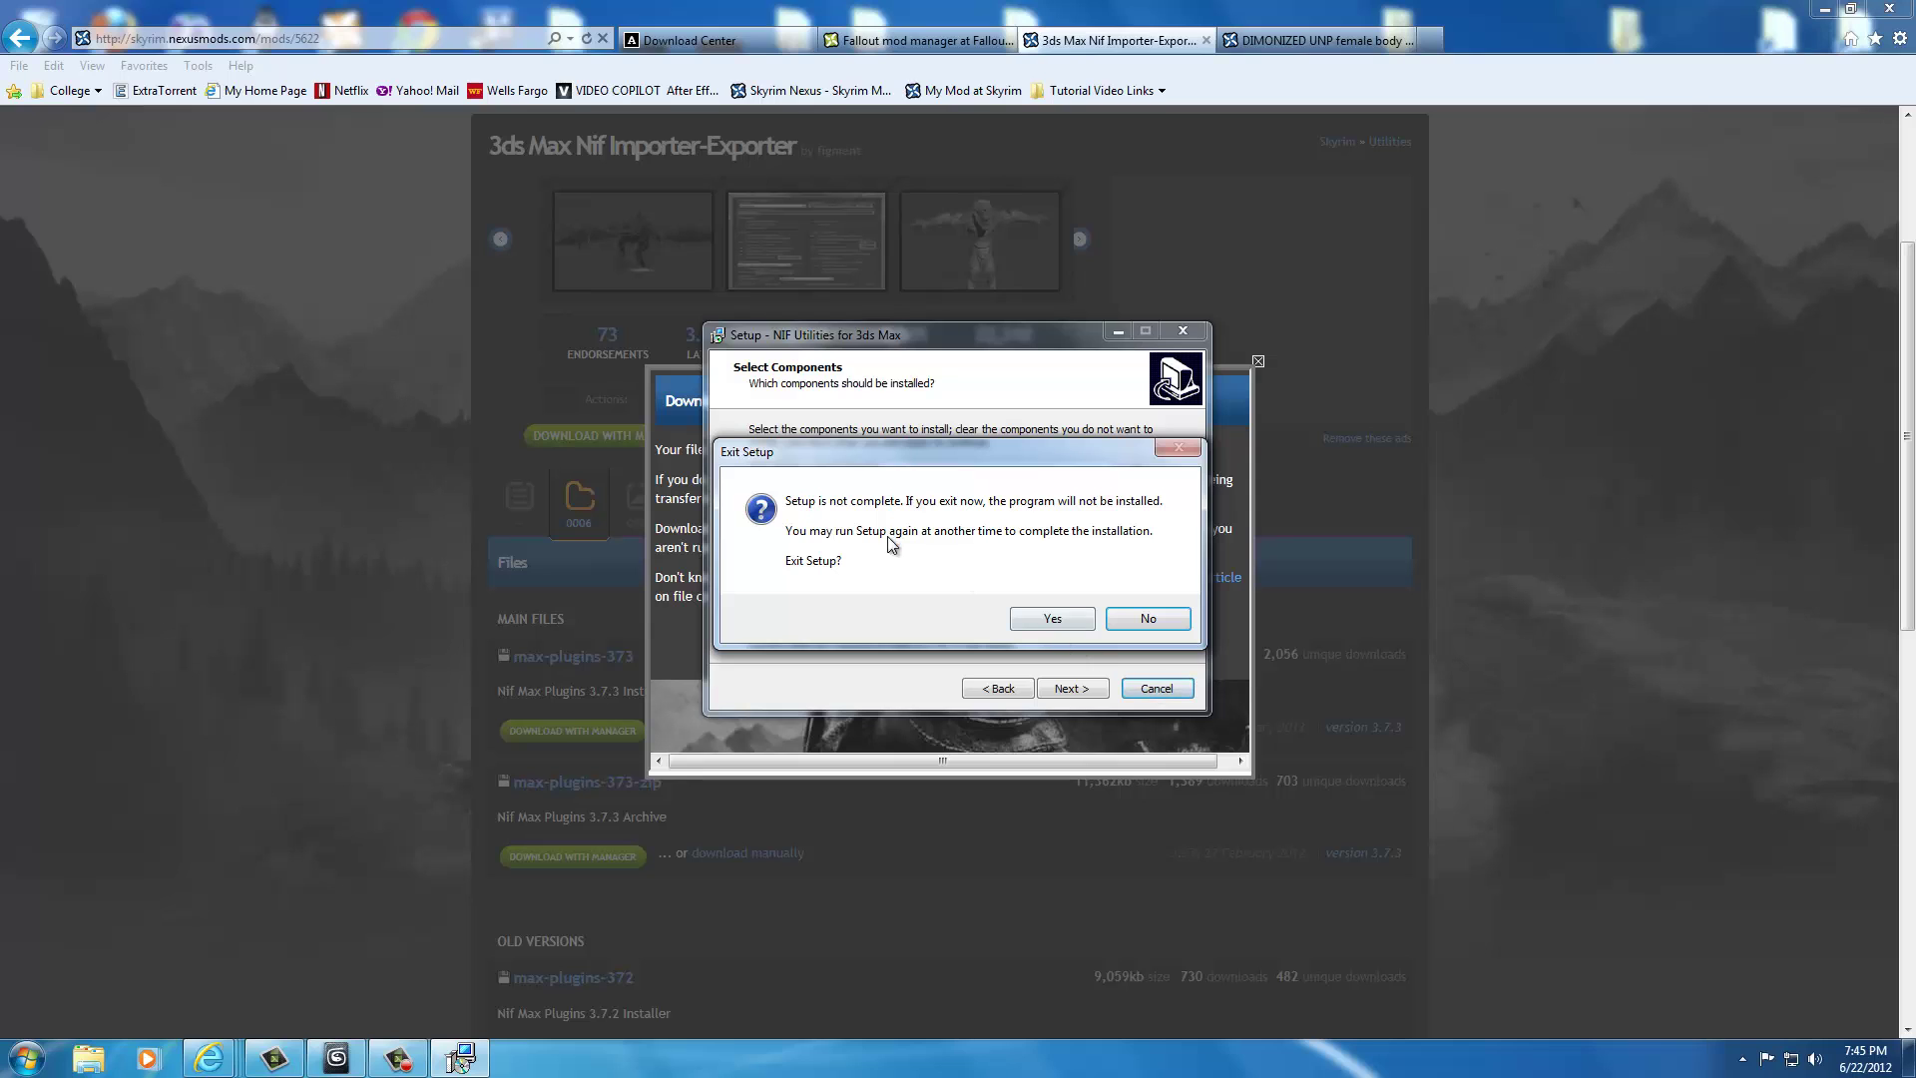
click(1058, 621)
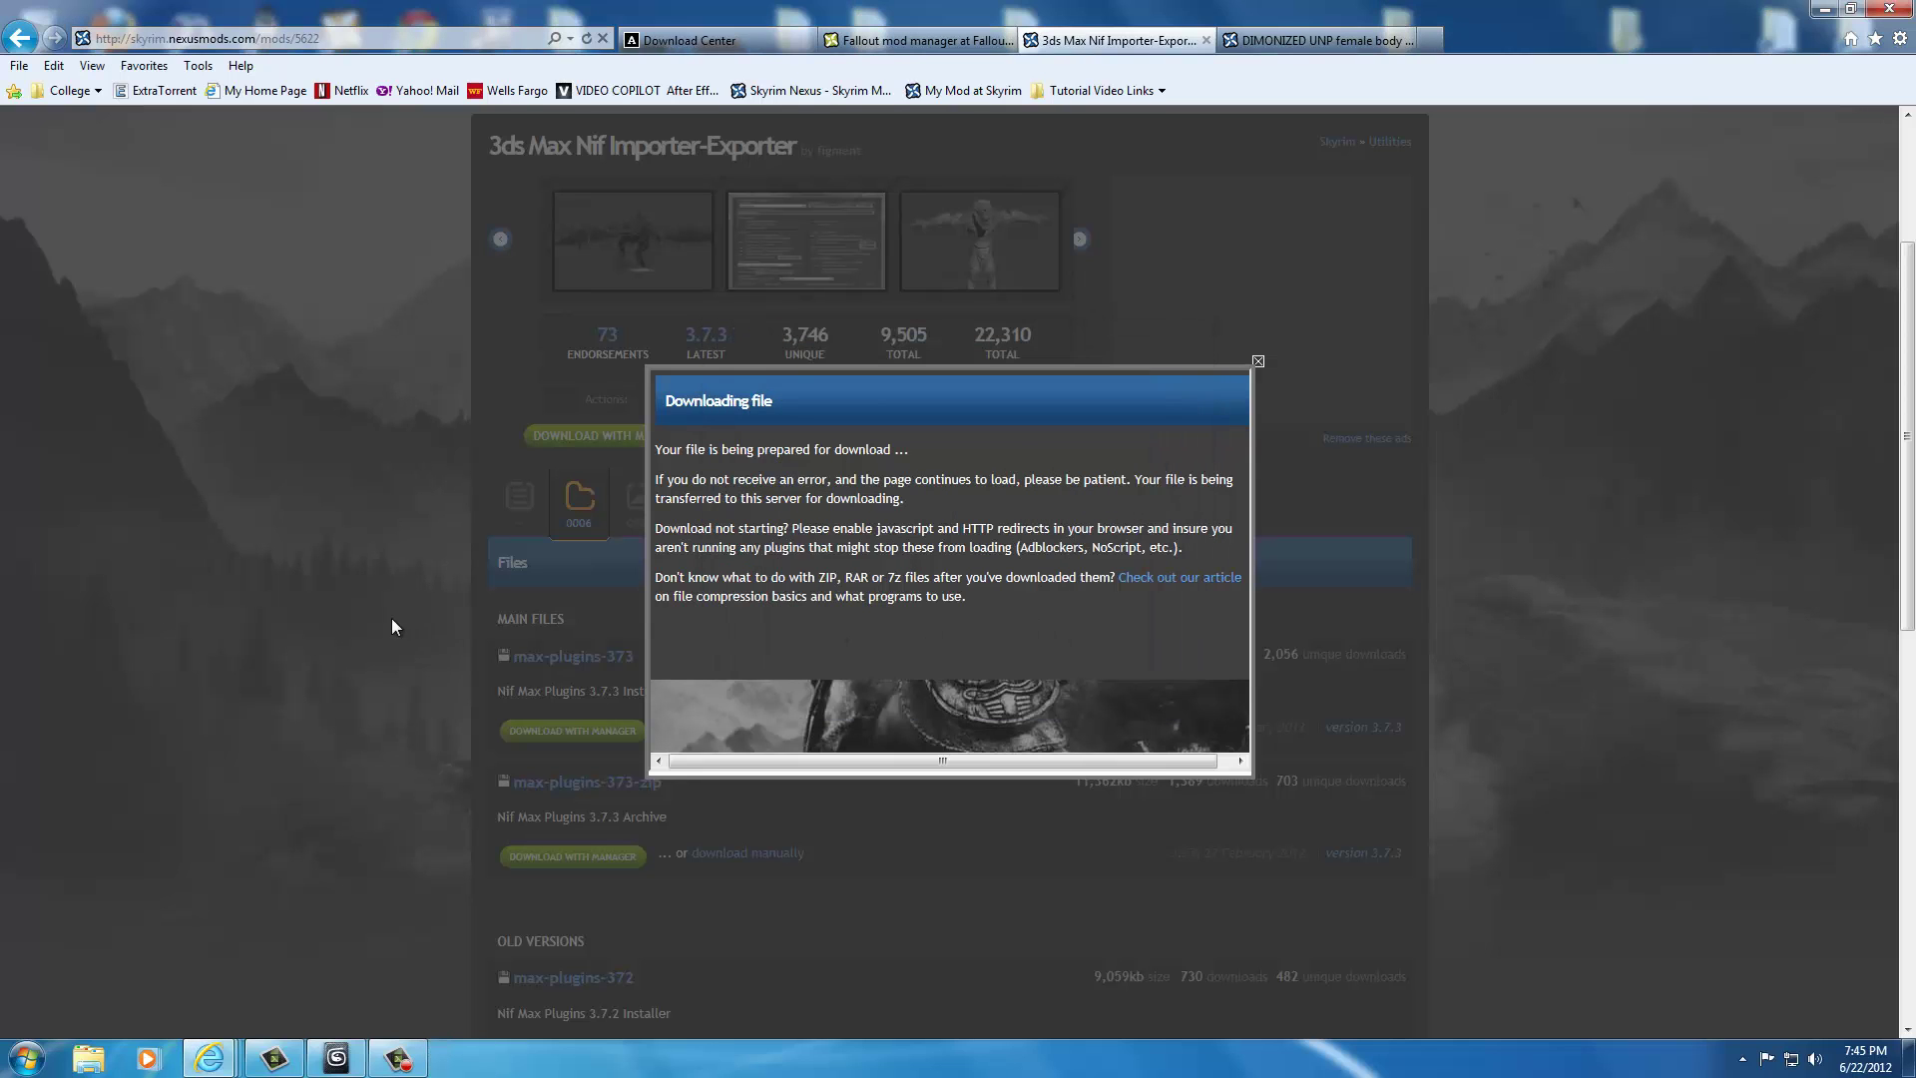
- Dismiss the download notice on the Nif Importer-Exporter page and return to the desktop
click(391, 626)
scroll(421, 579, up, 5)
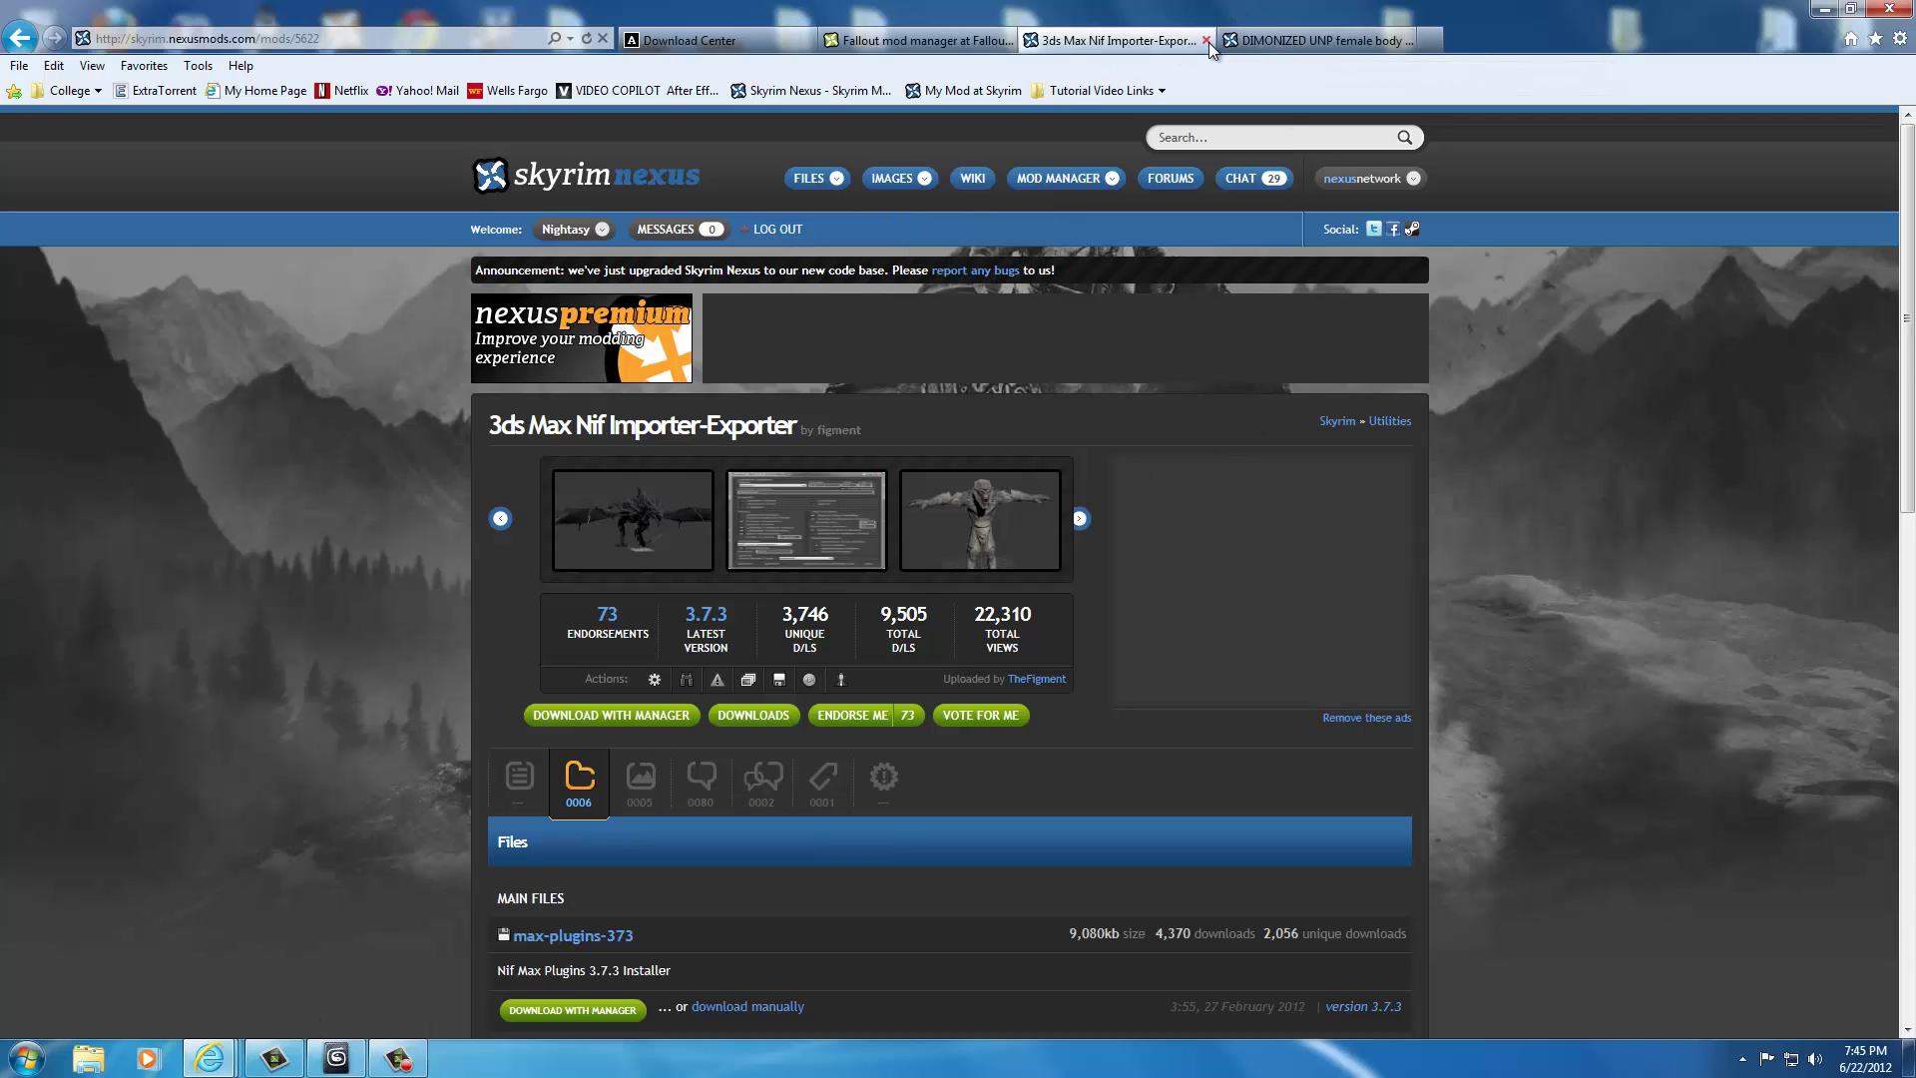
click(1821, 9)
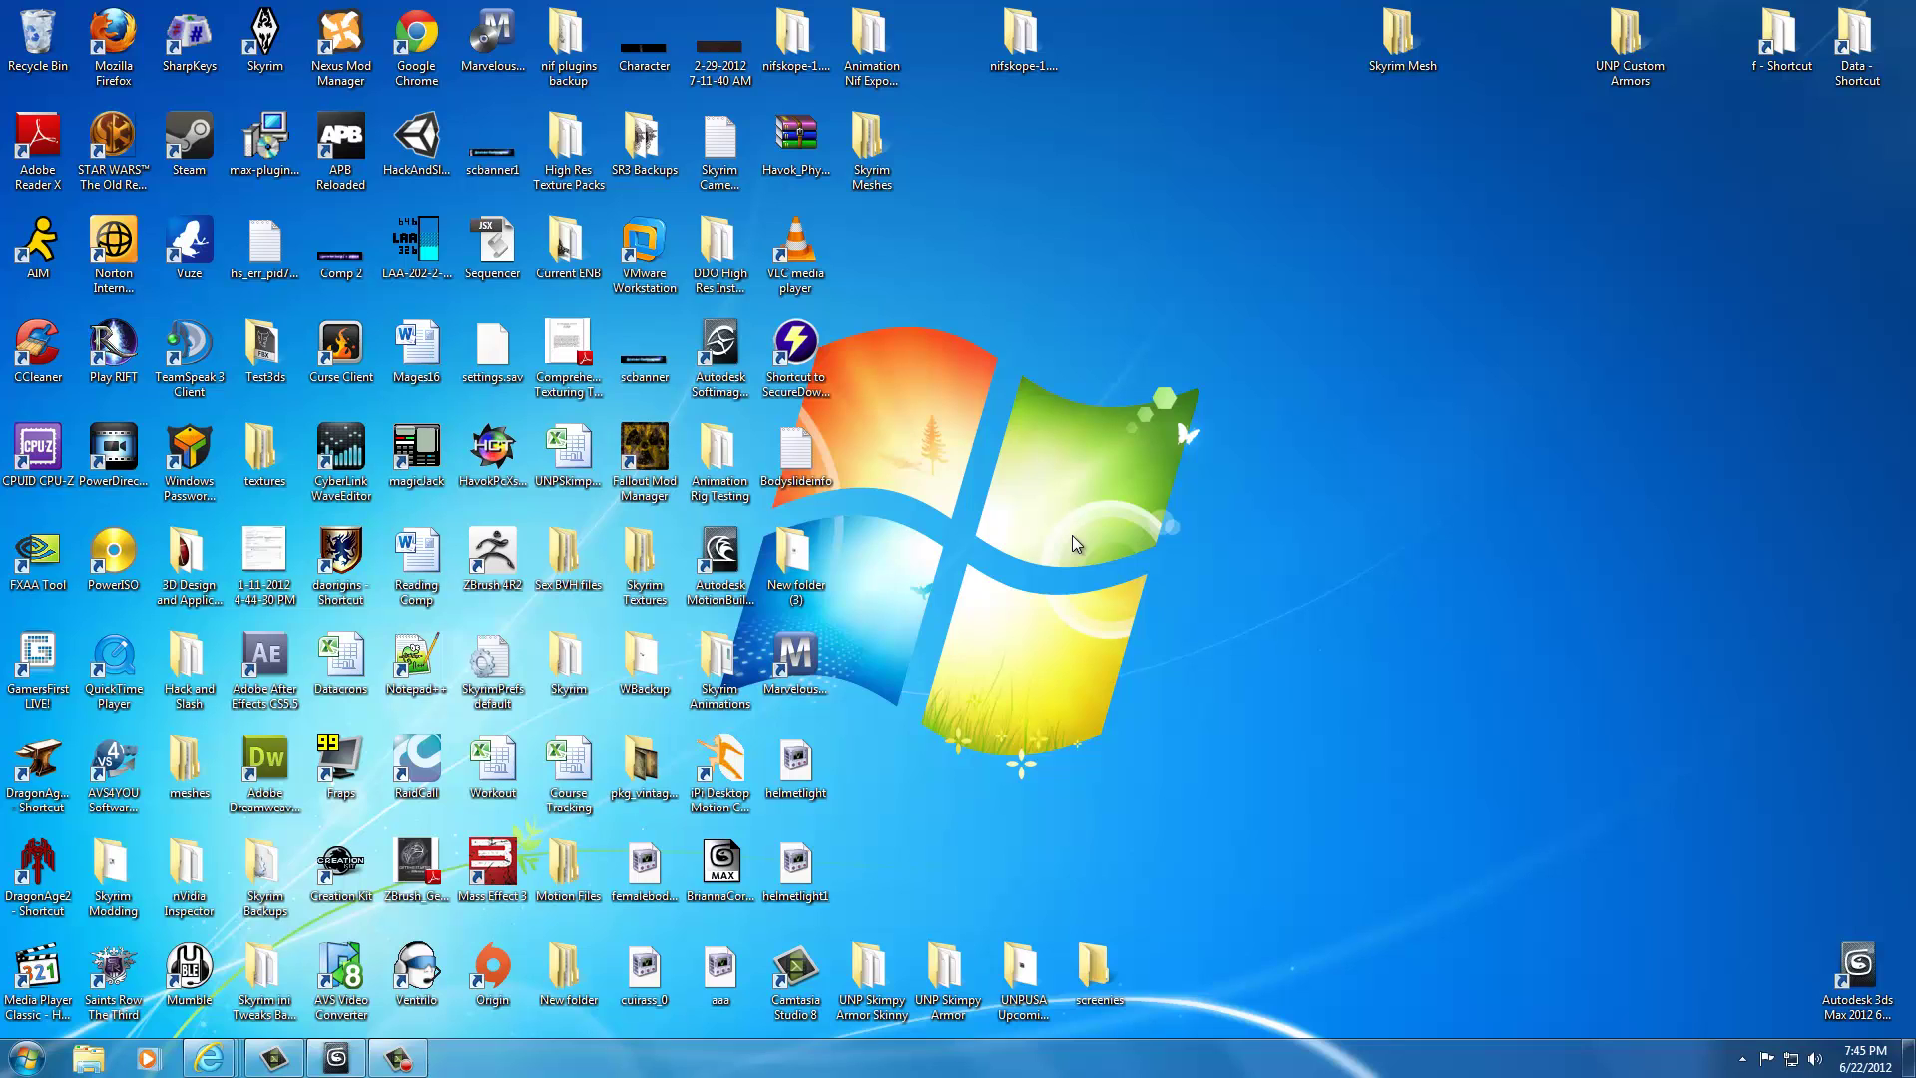
- Switch to 3ds Max, orbit the perspective view around the textured armor, and return to the desktop
mouse_move(335, 1064)
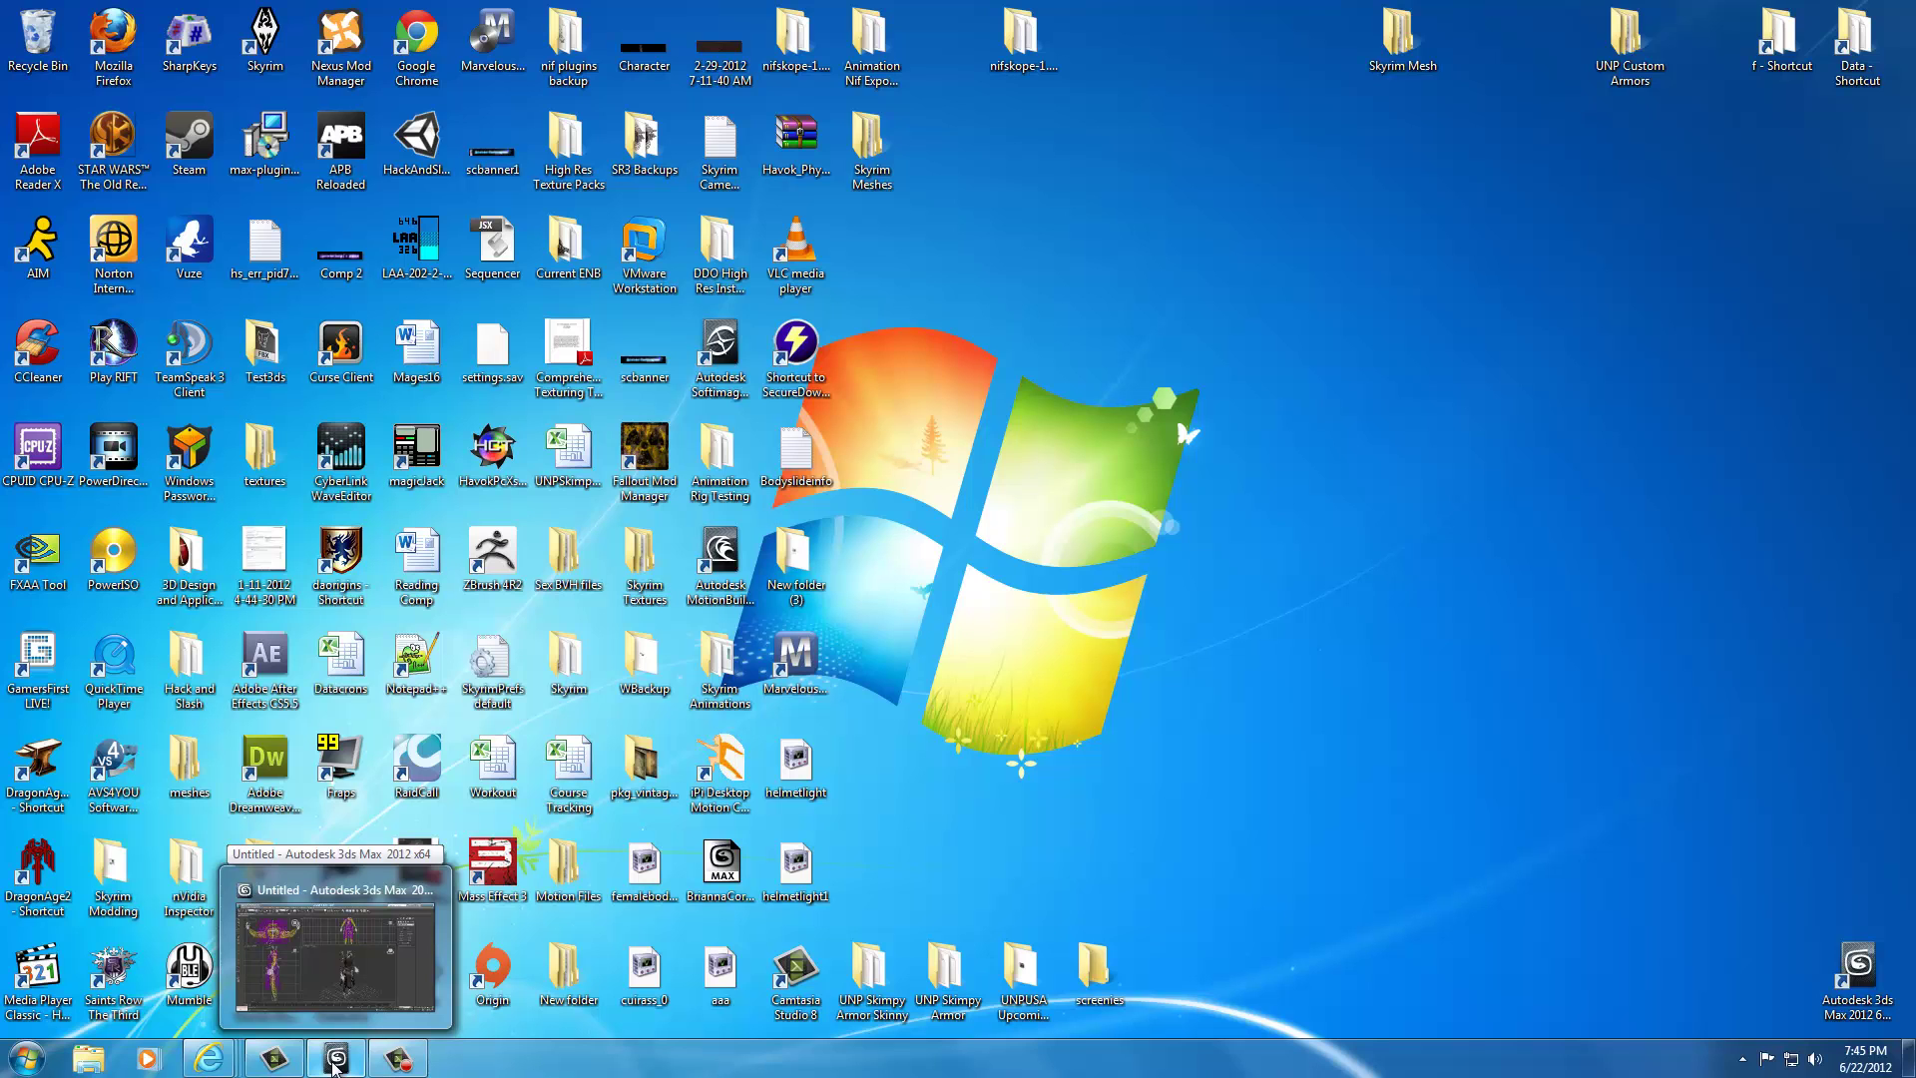
click(335, 1065)
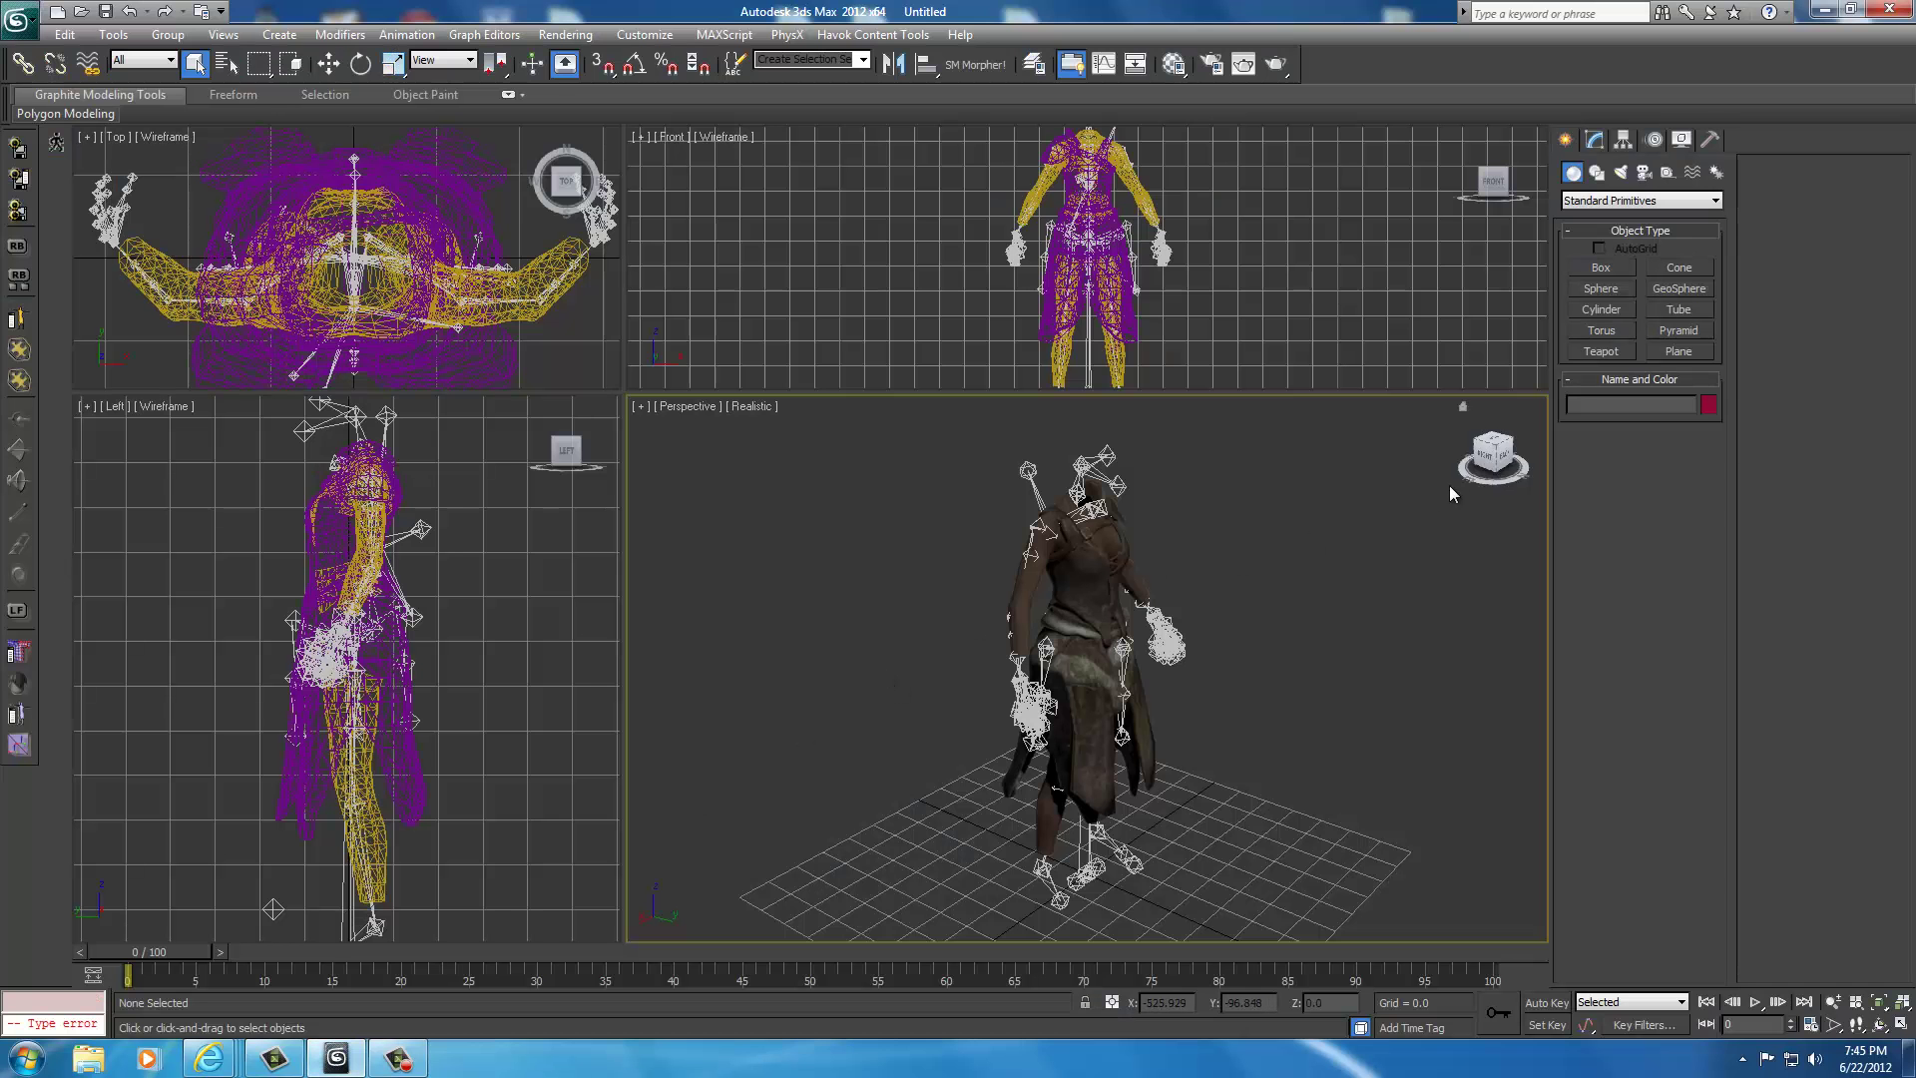
drag(1487, 457, 1363, 447)
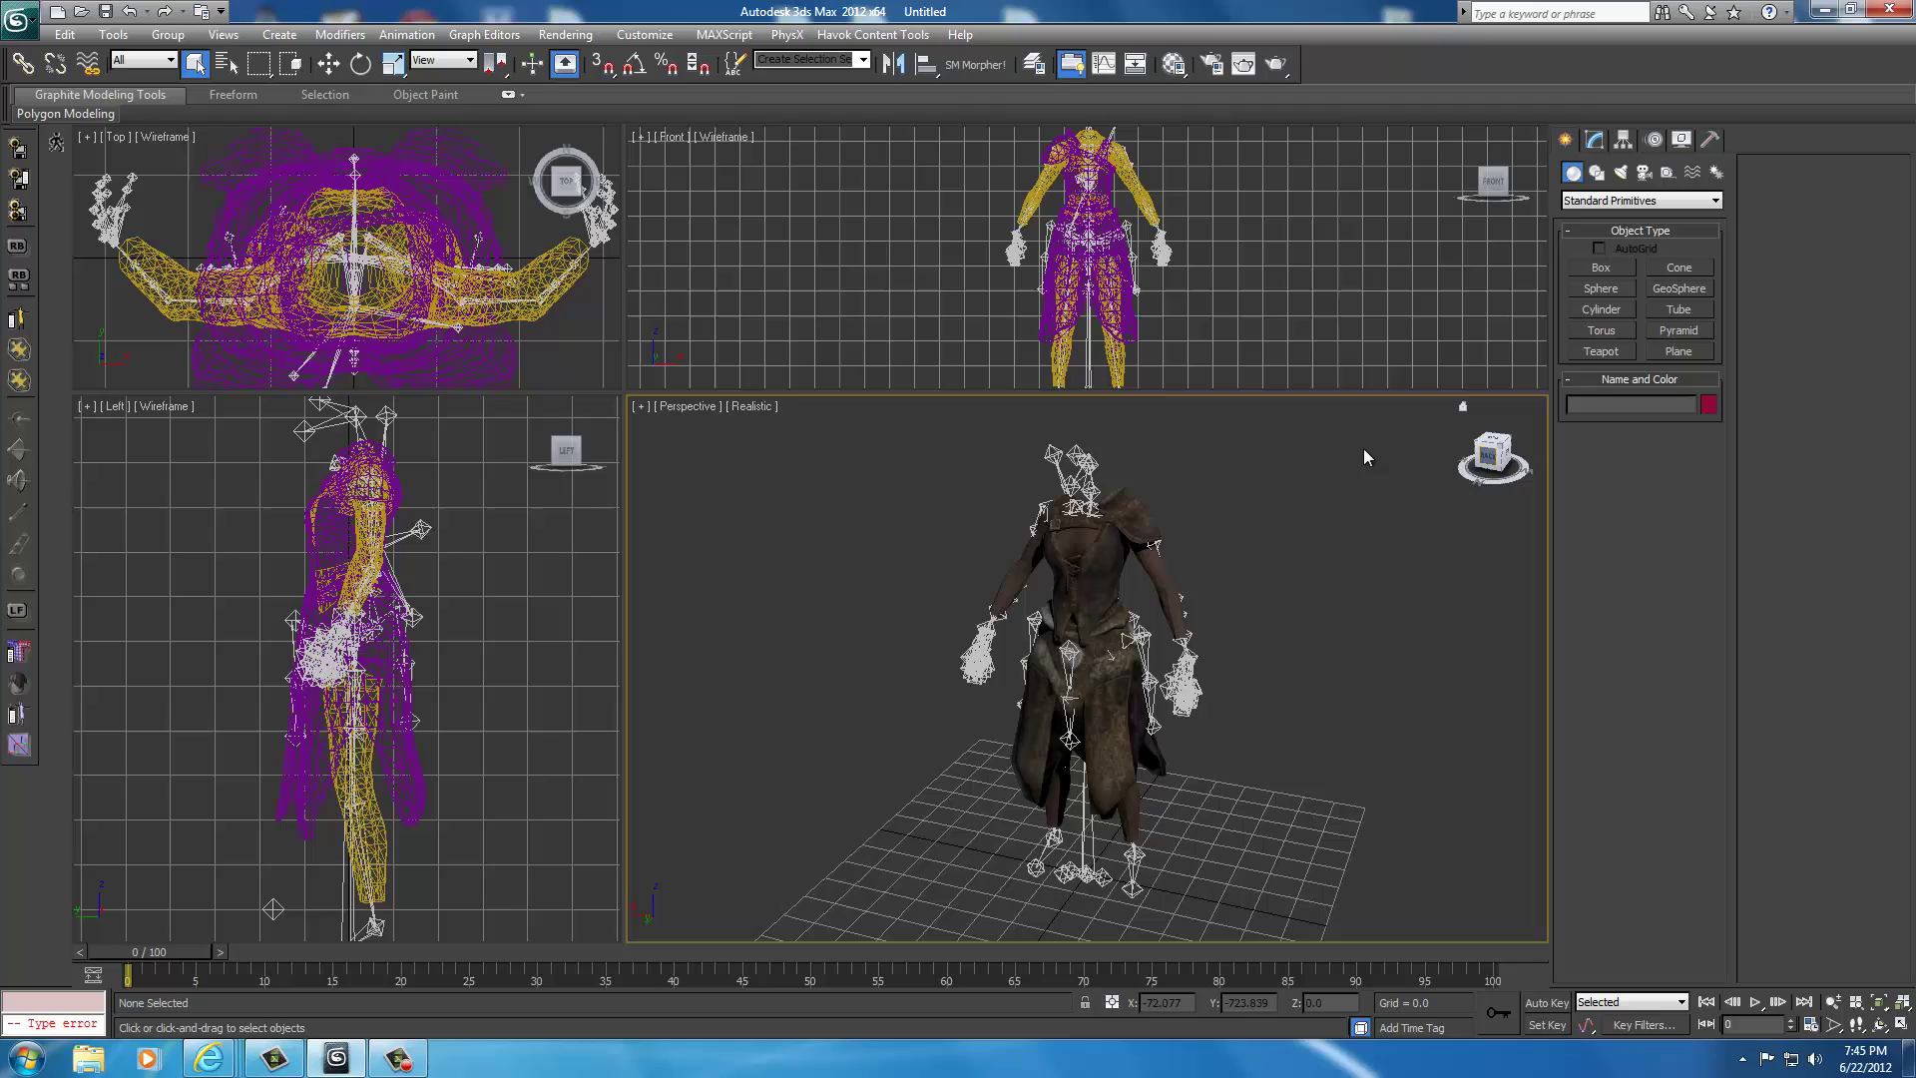
click(1489, 457)
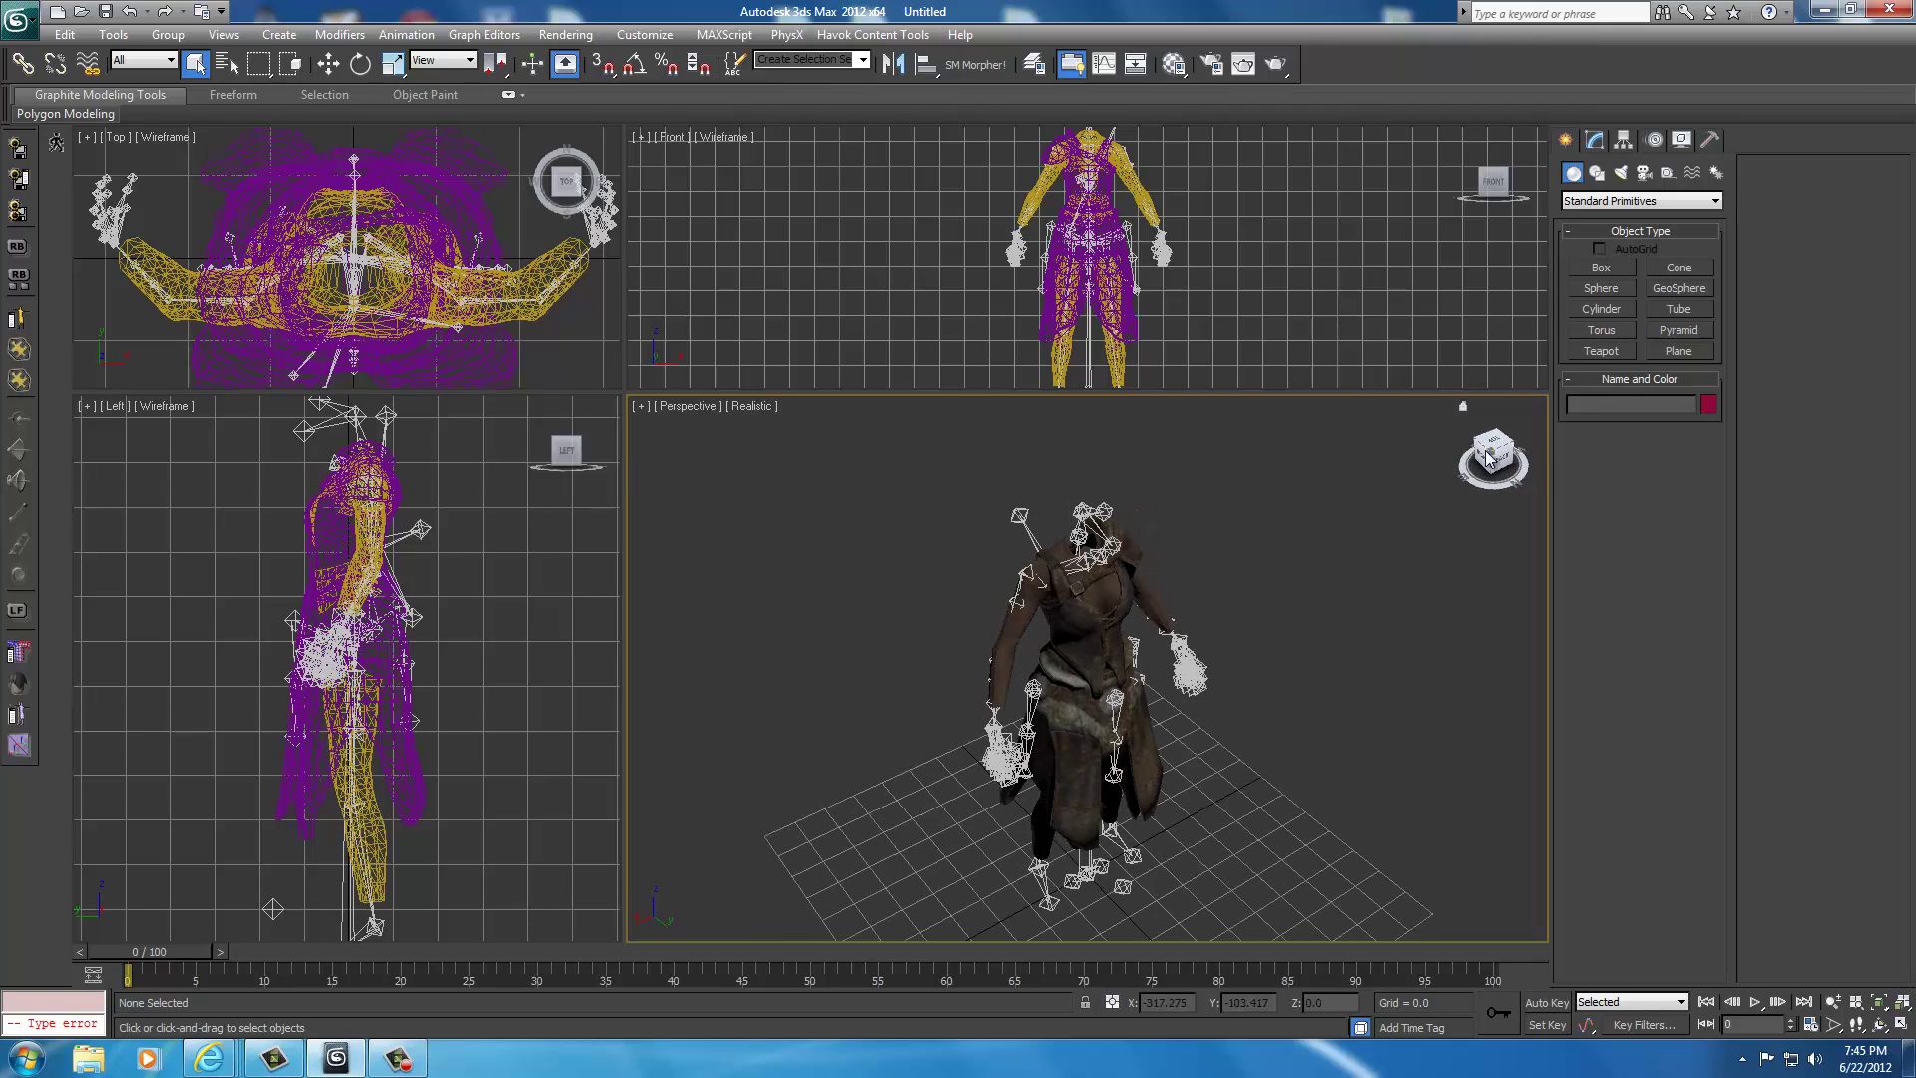
click(1821, 12)
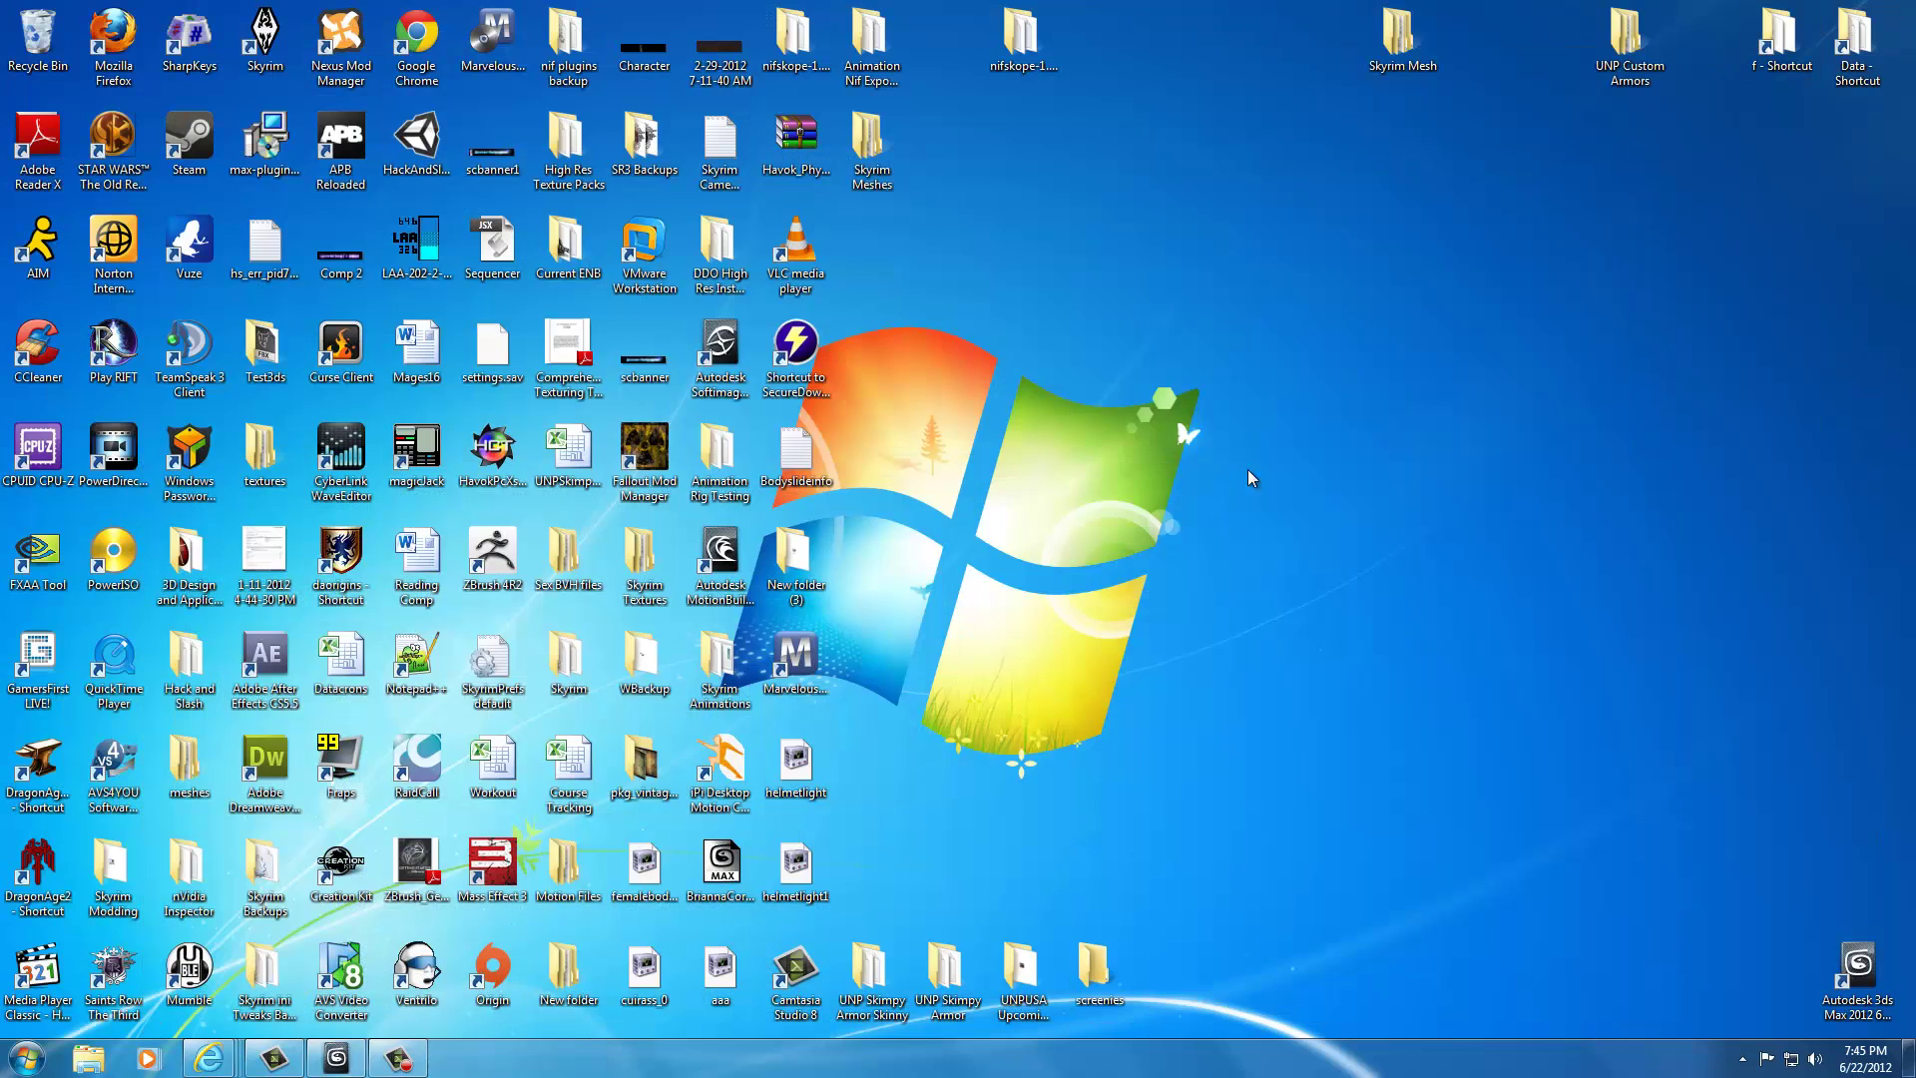
- Switch to the DIMONIZED UNP female body page in Internet Explorer and show its list of main files
mouse_move(209, 1057)
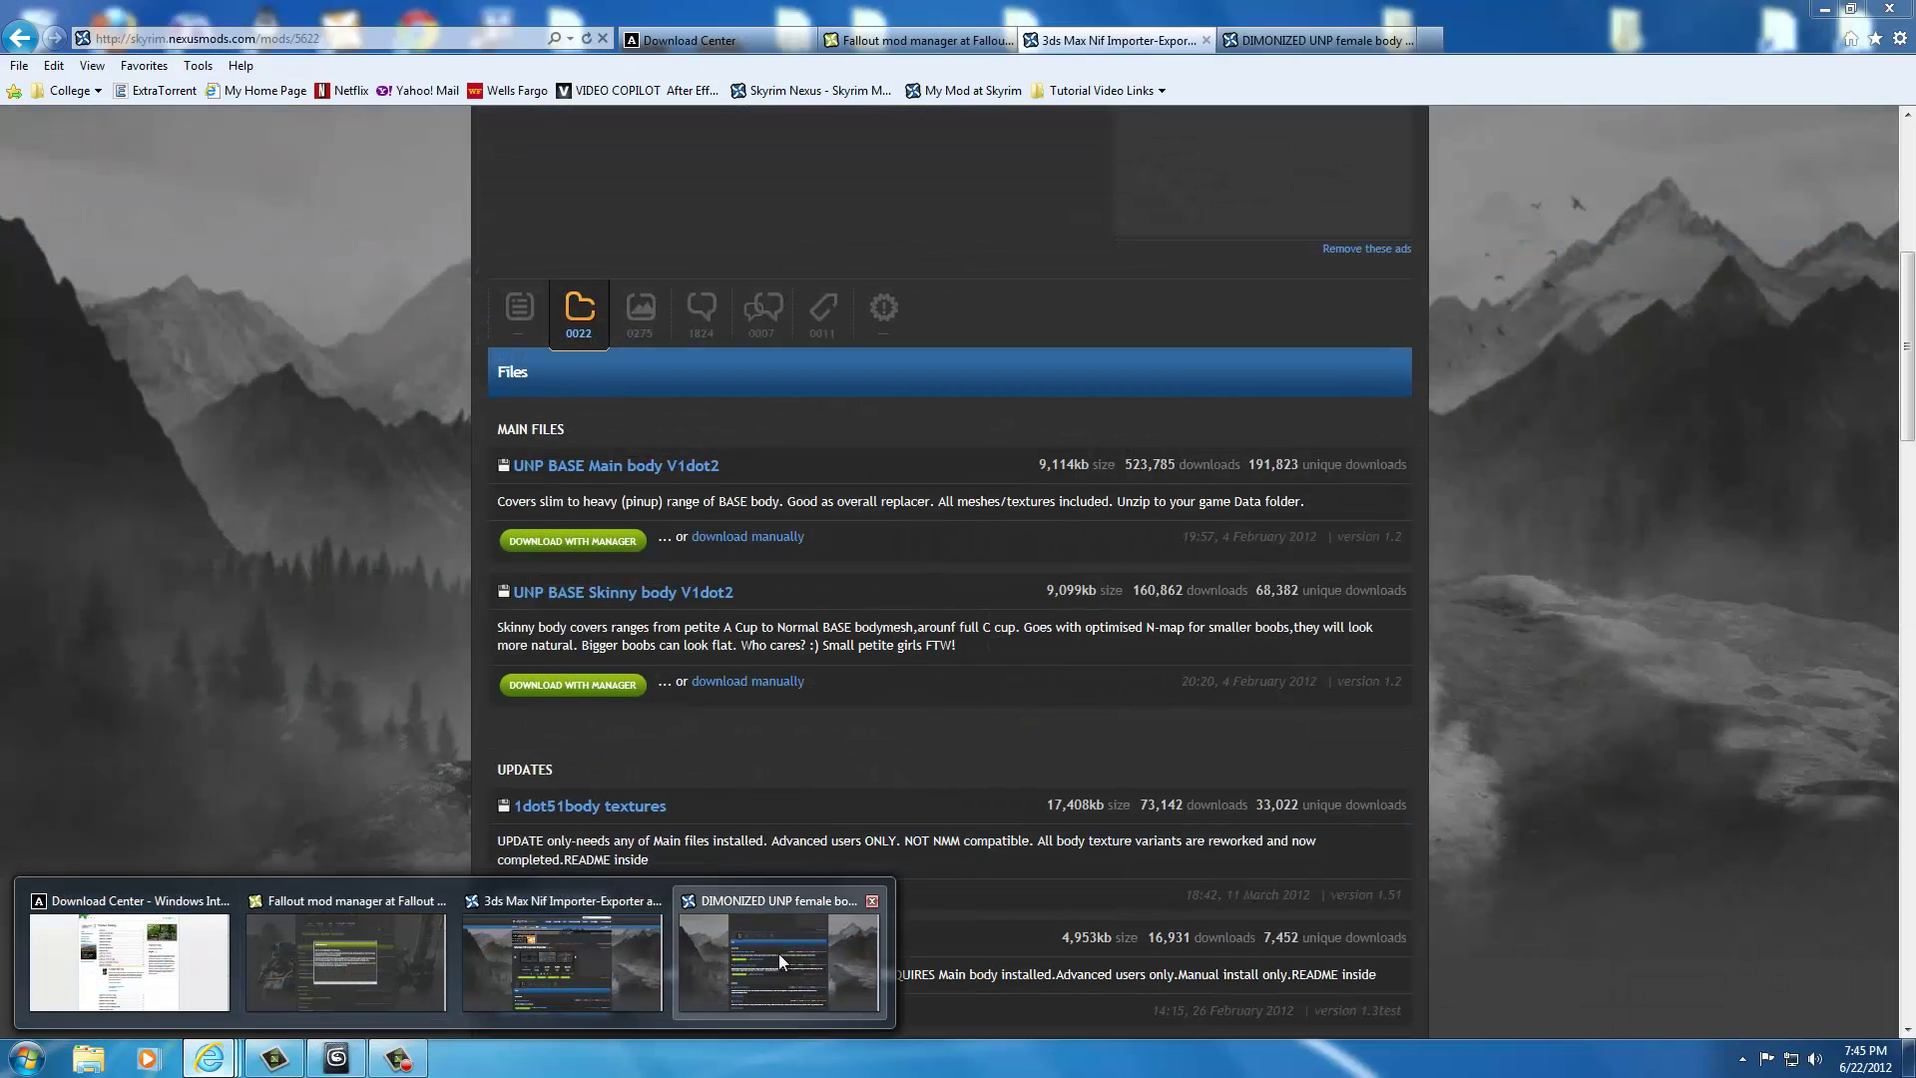
click(778, 954)
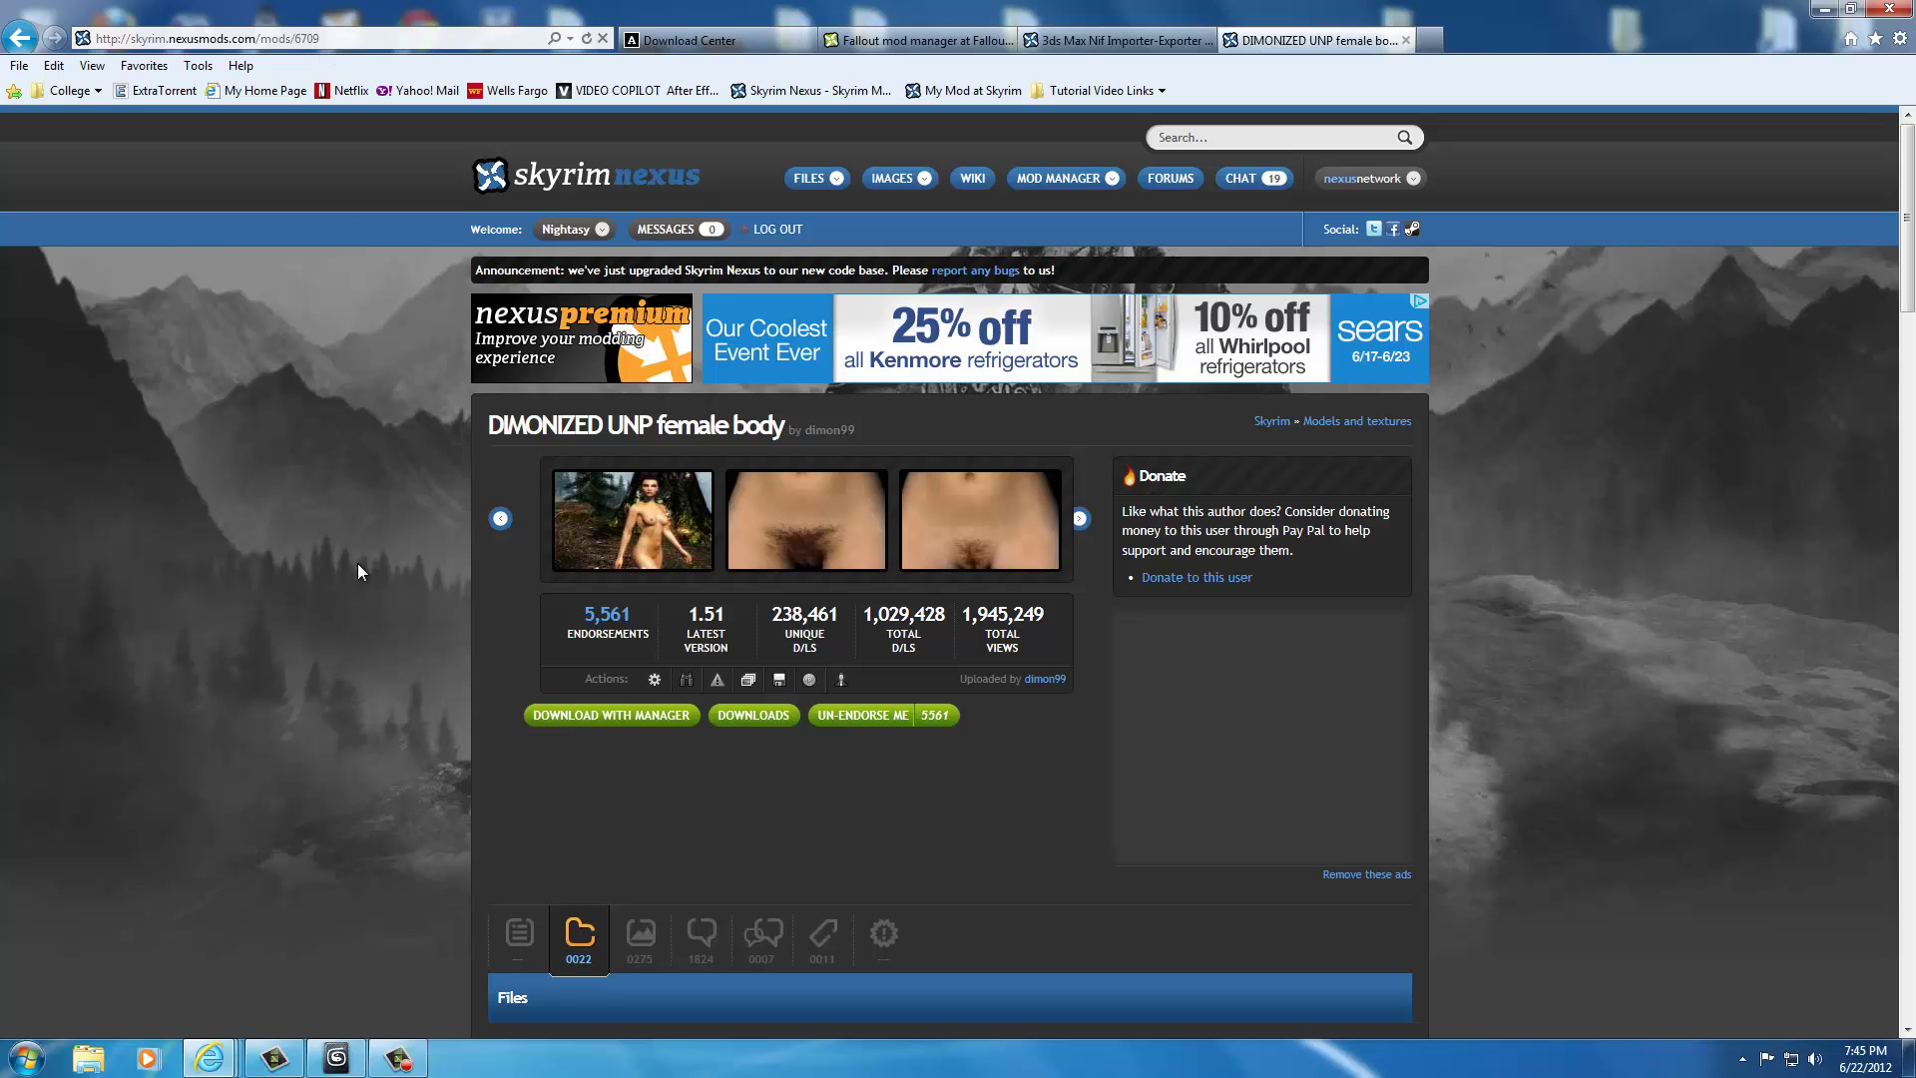
scroll(415, 740, down, 3)
click(586, 670)
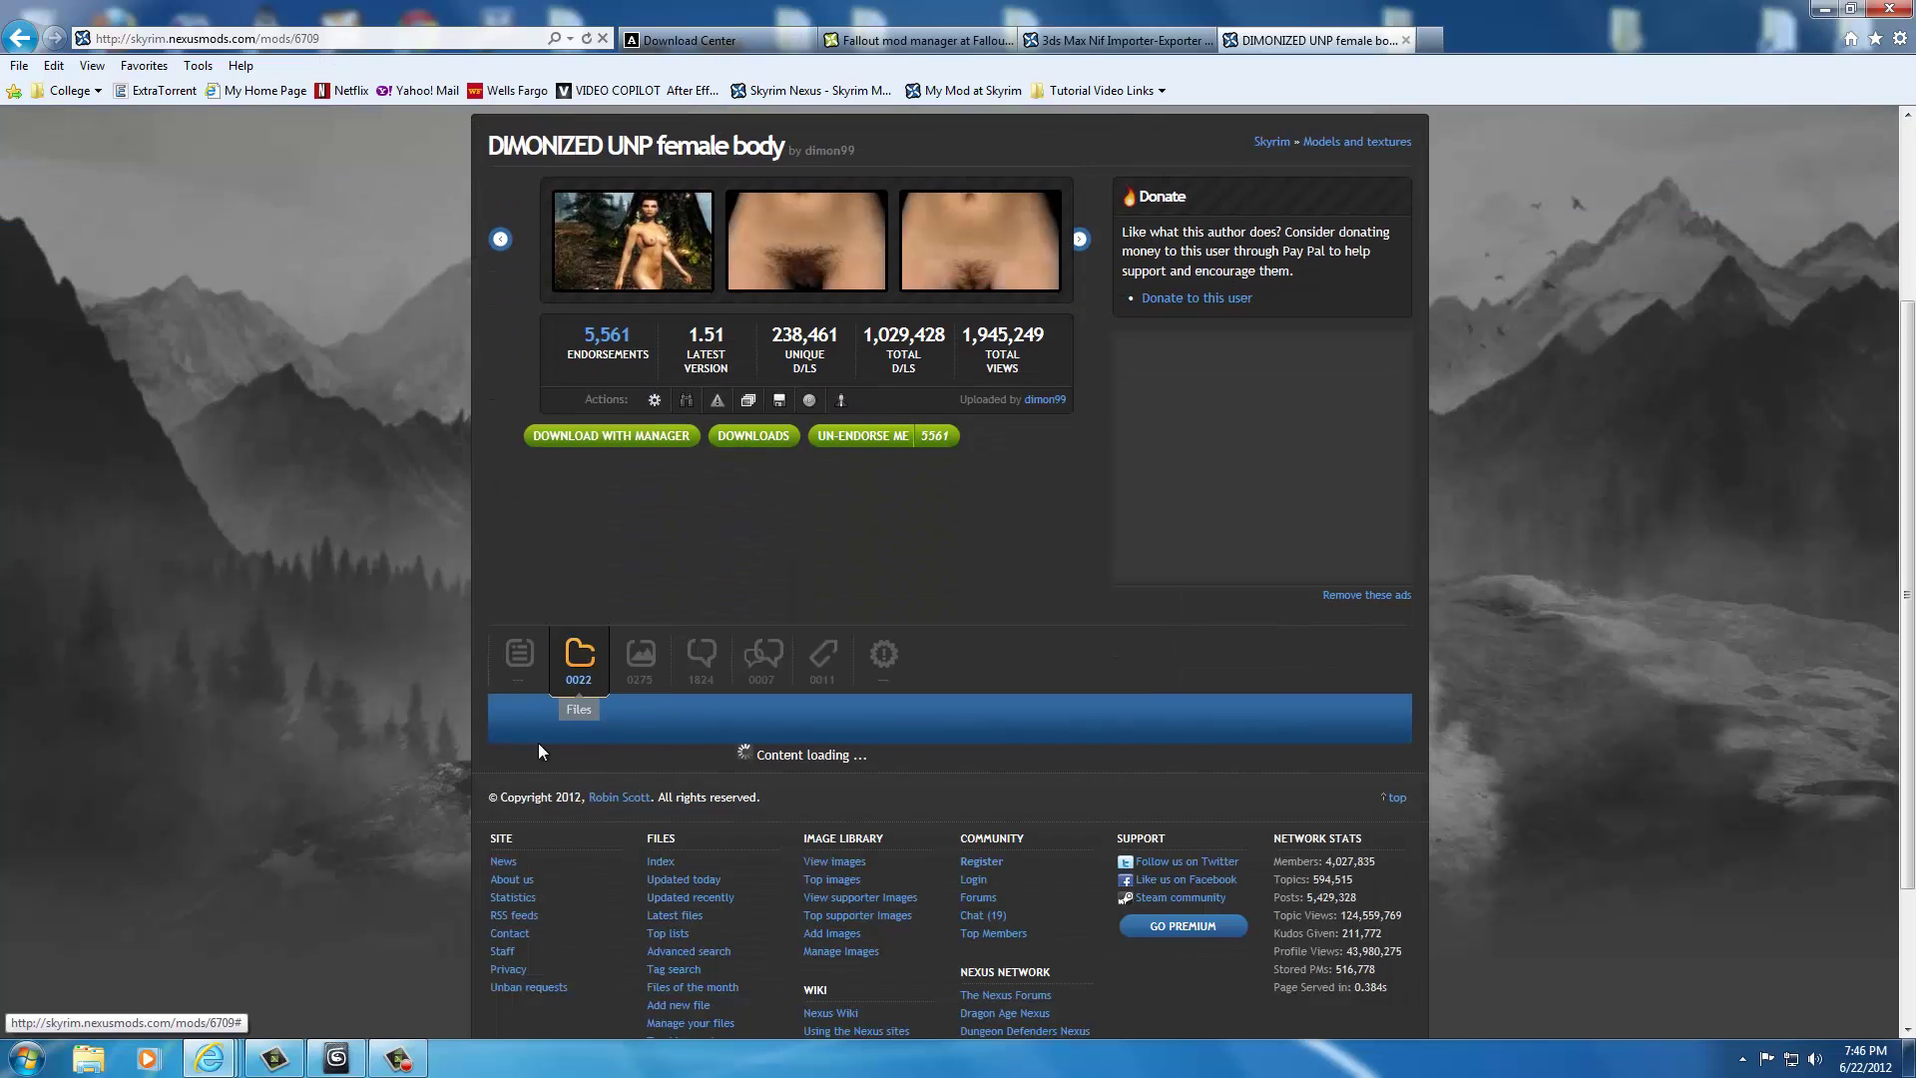
scroll(567, 692, down, 1)
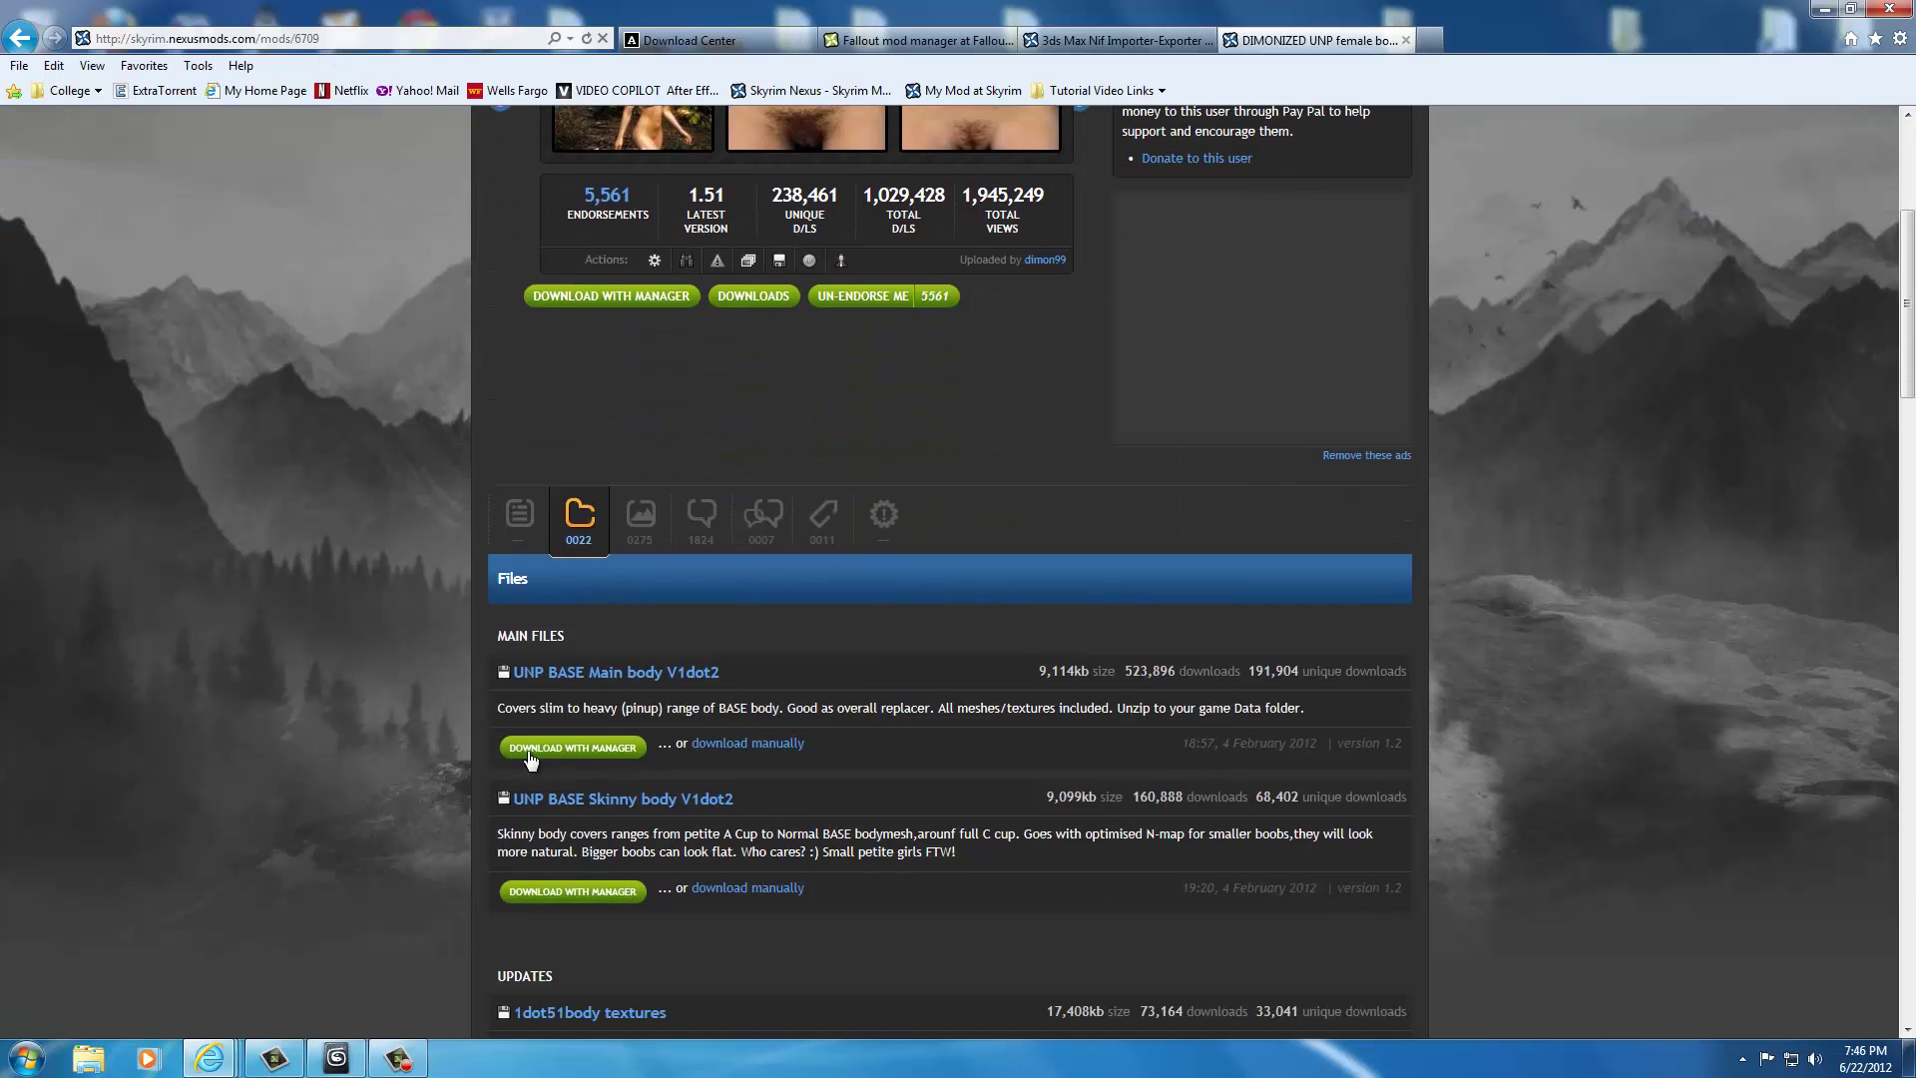
- Request a manual download of UNP BASE Main body V1dot2 and open the archive directly in WinRAR
click(730, 745)
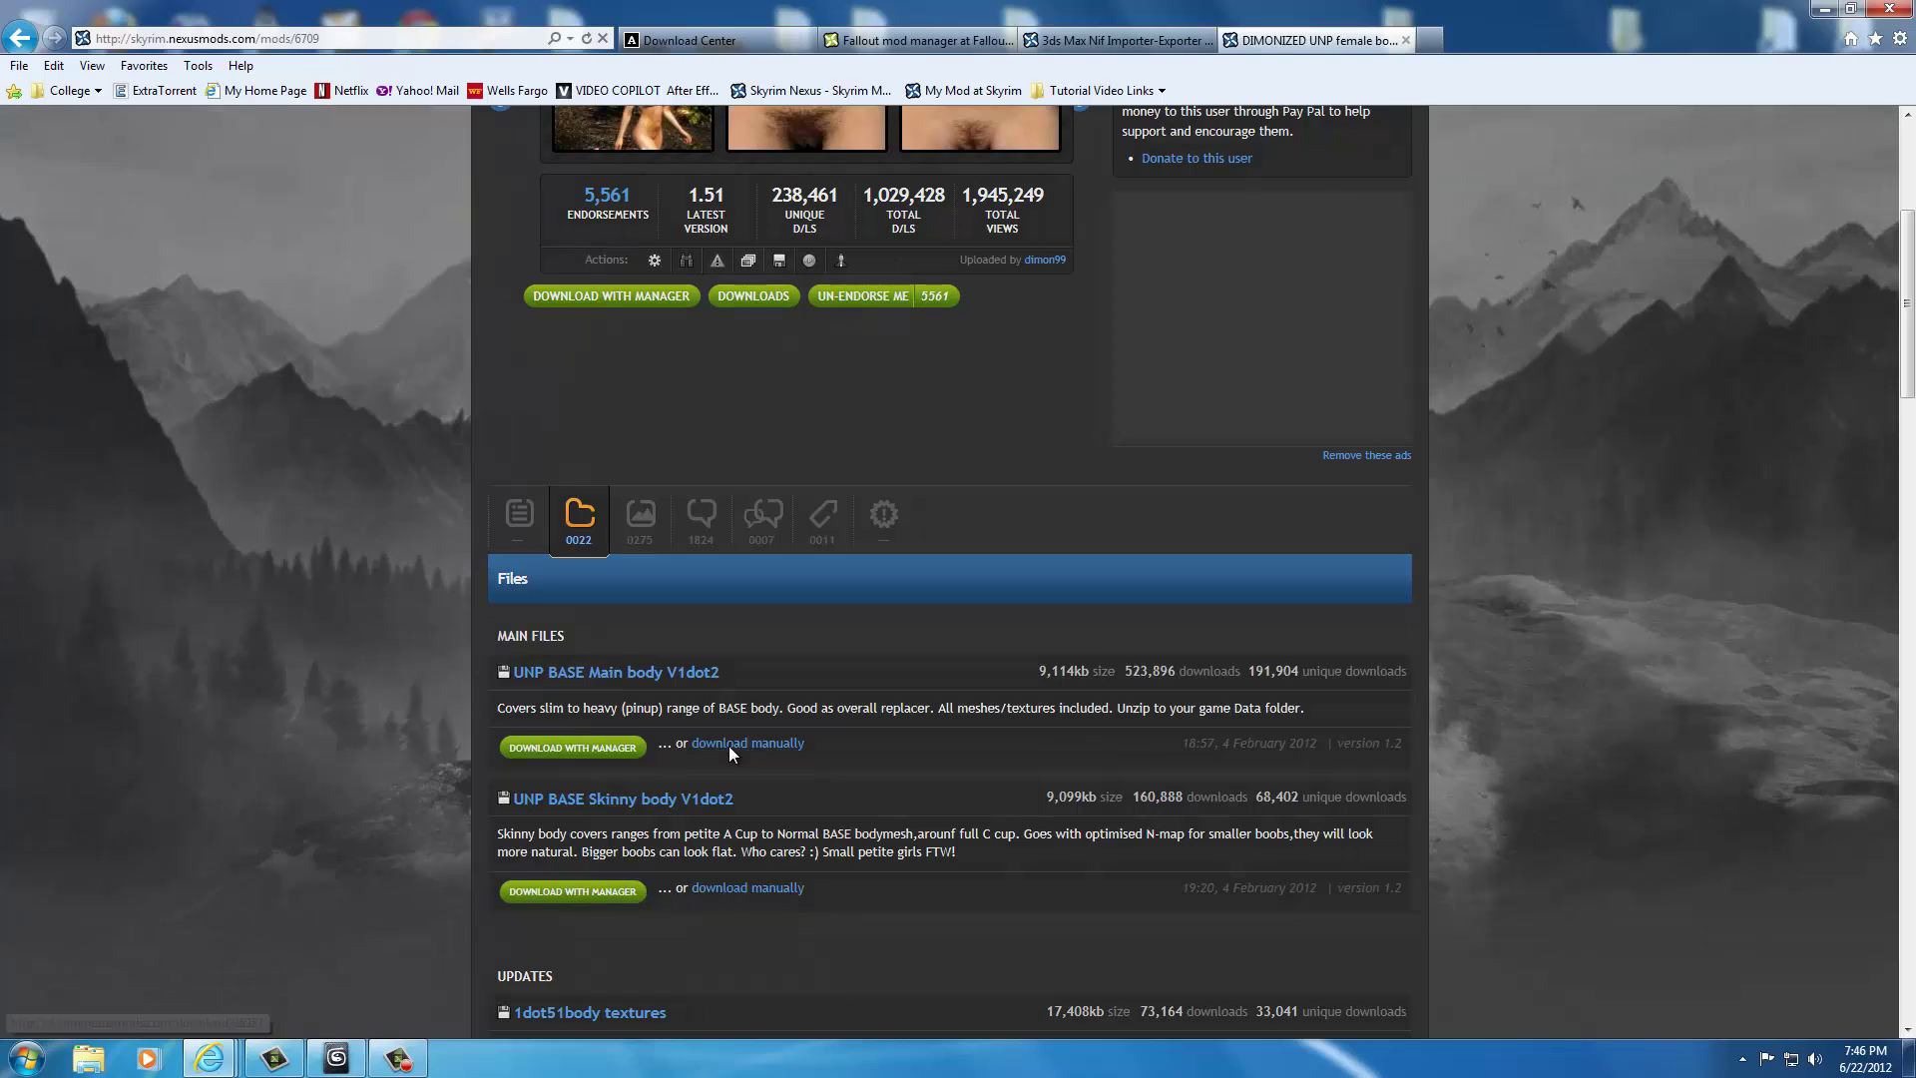
click(718, 481)
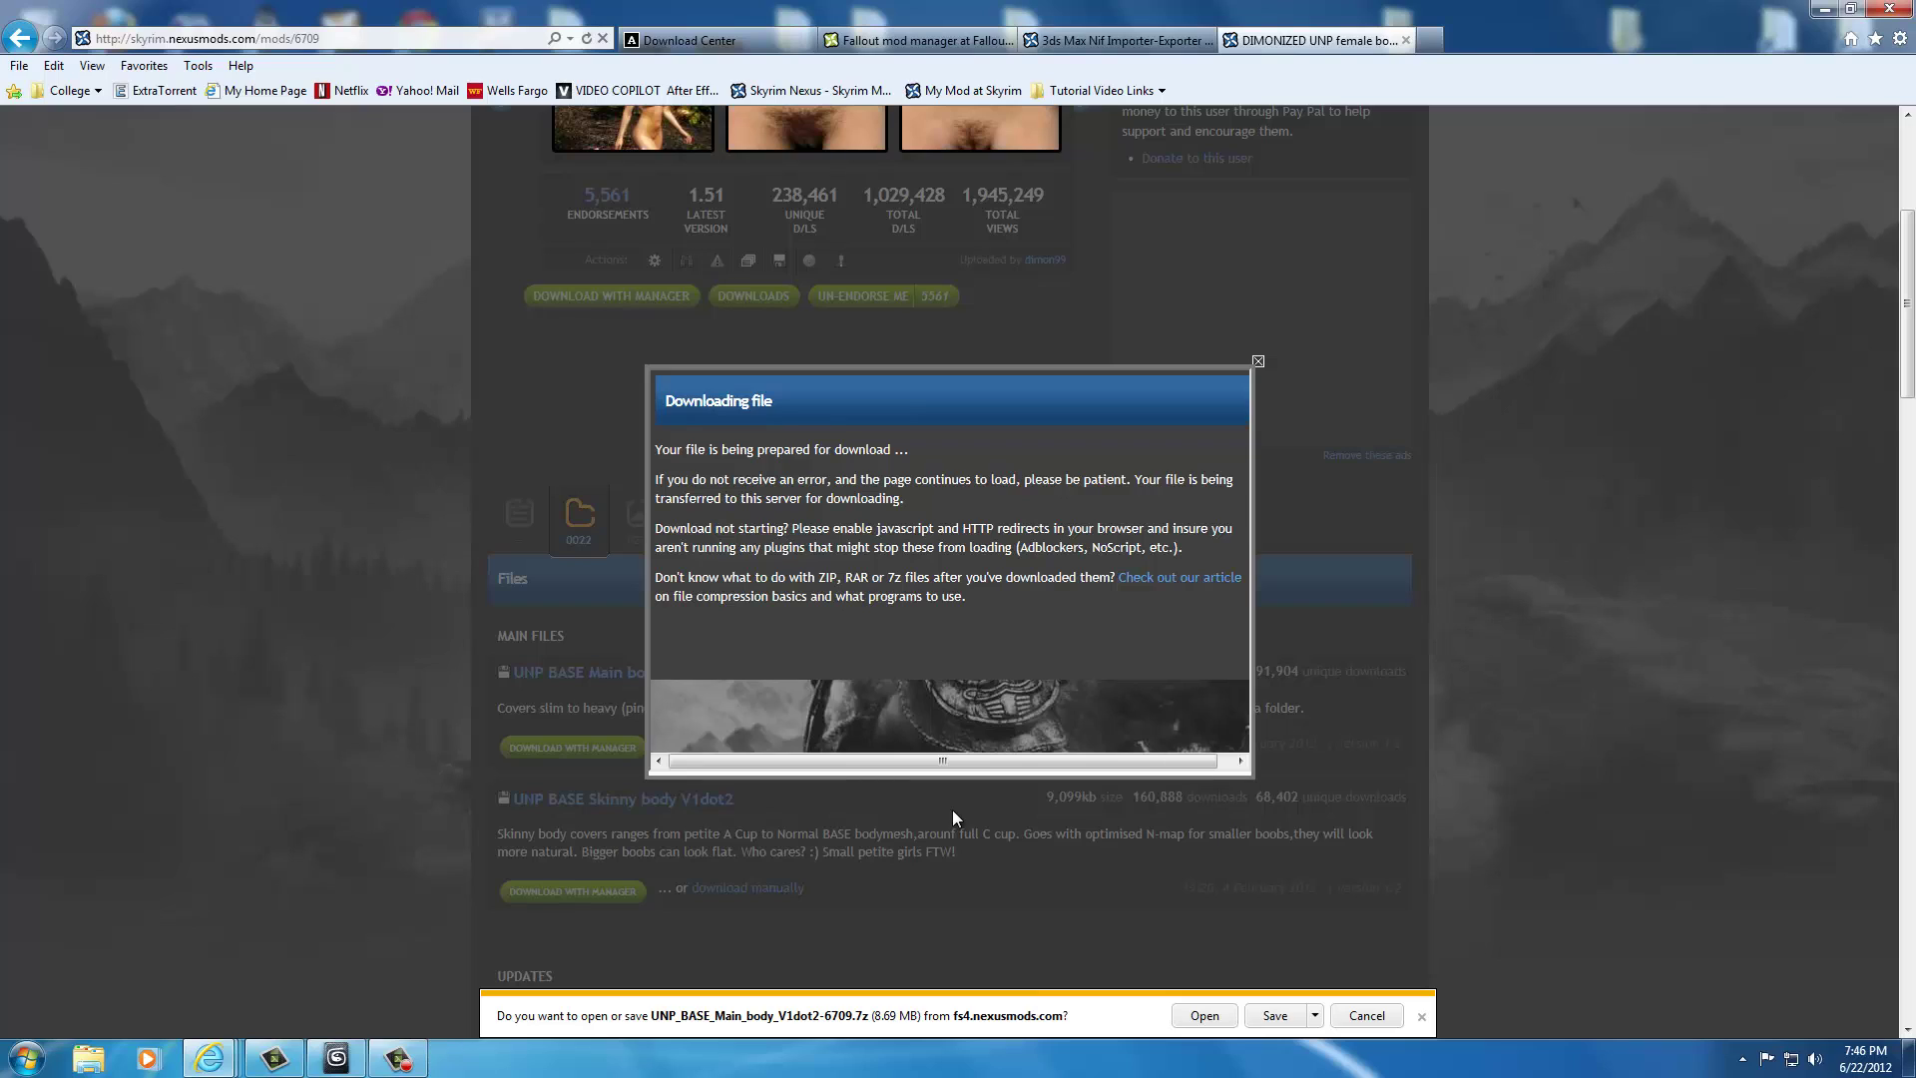
click(1217, 1022)
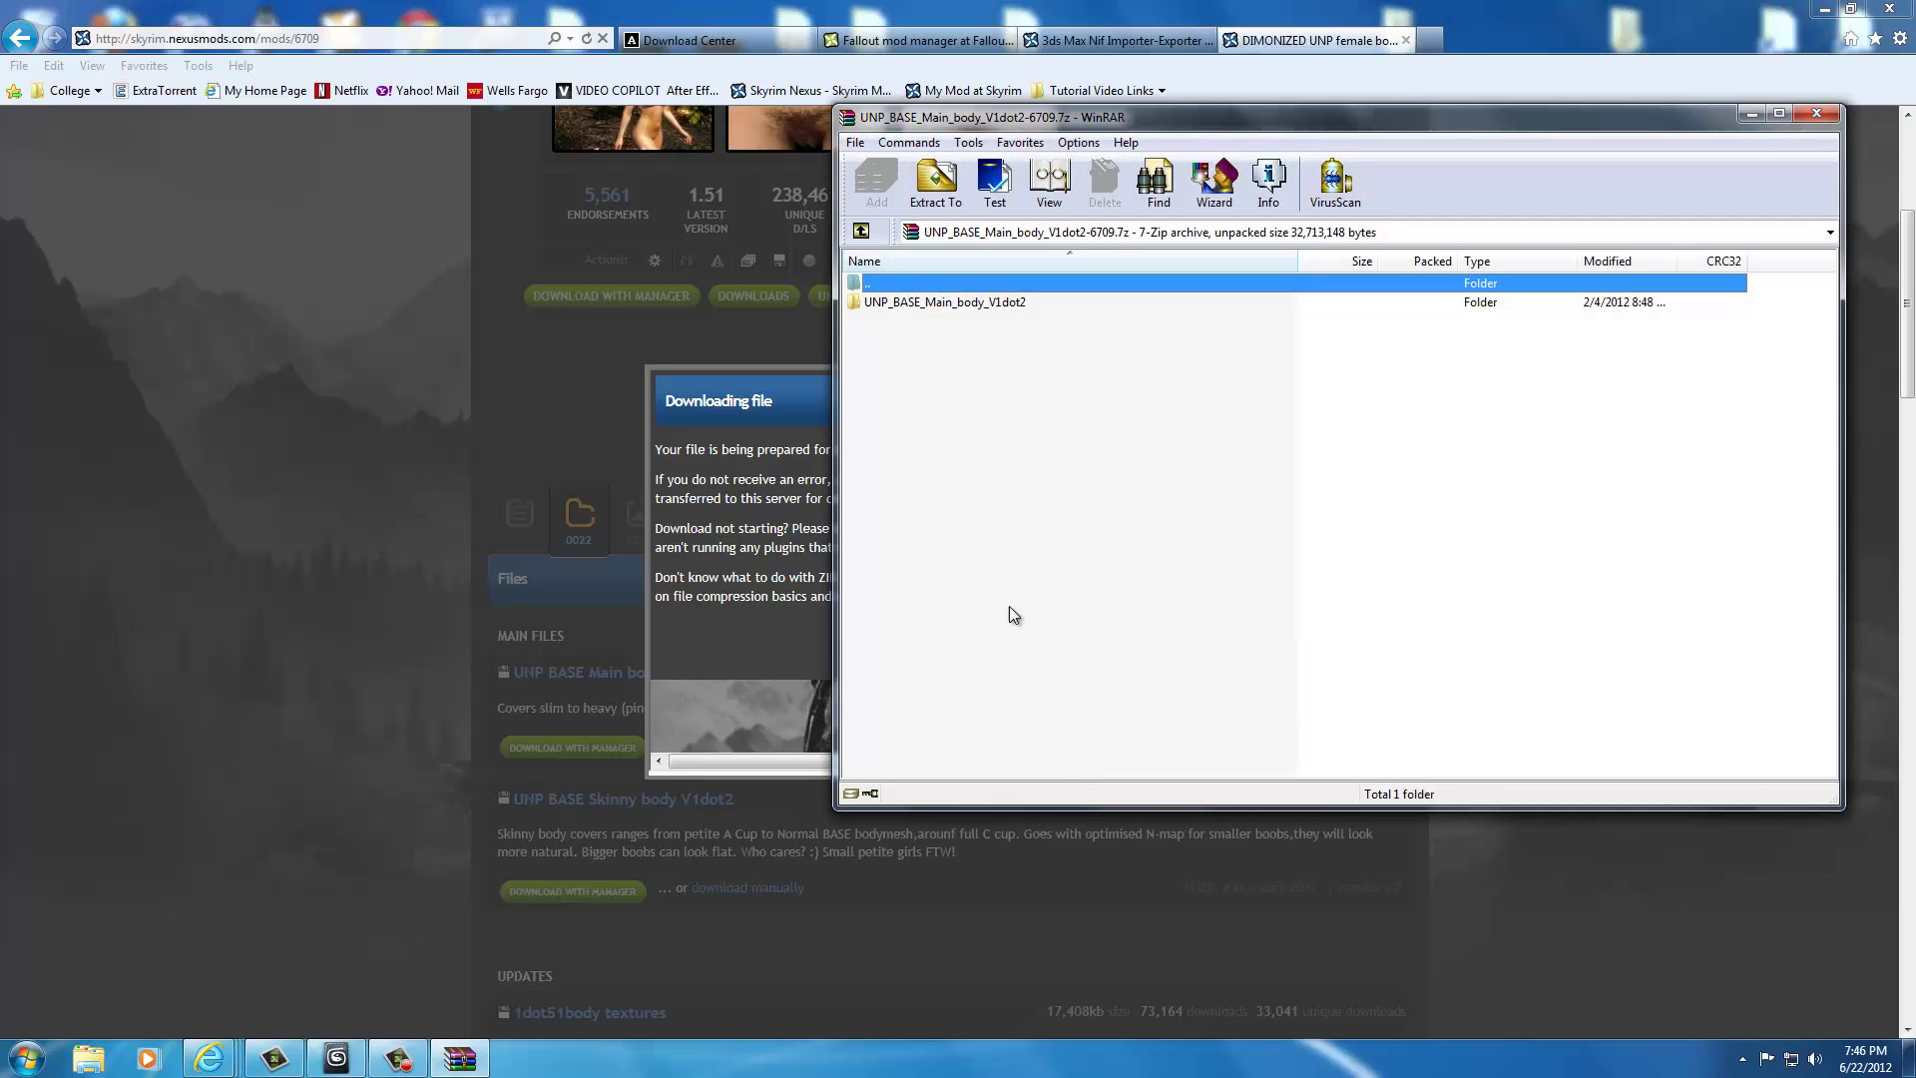
- Open the archive's UNP_BASE_Main_body_V1dot2\meshes\actors\character\character assets folder and select femalebody_1.nif
double_click(900, 300)
click(890, 303)
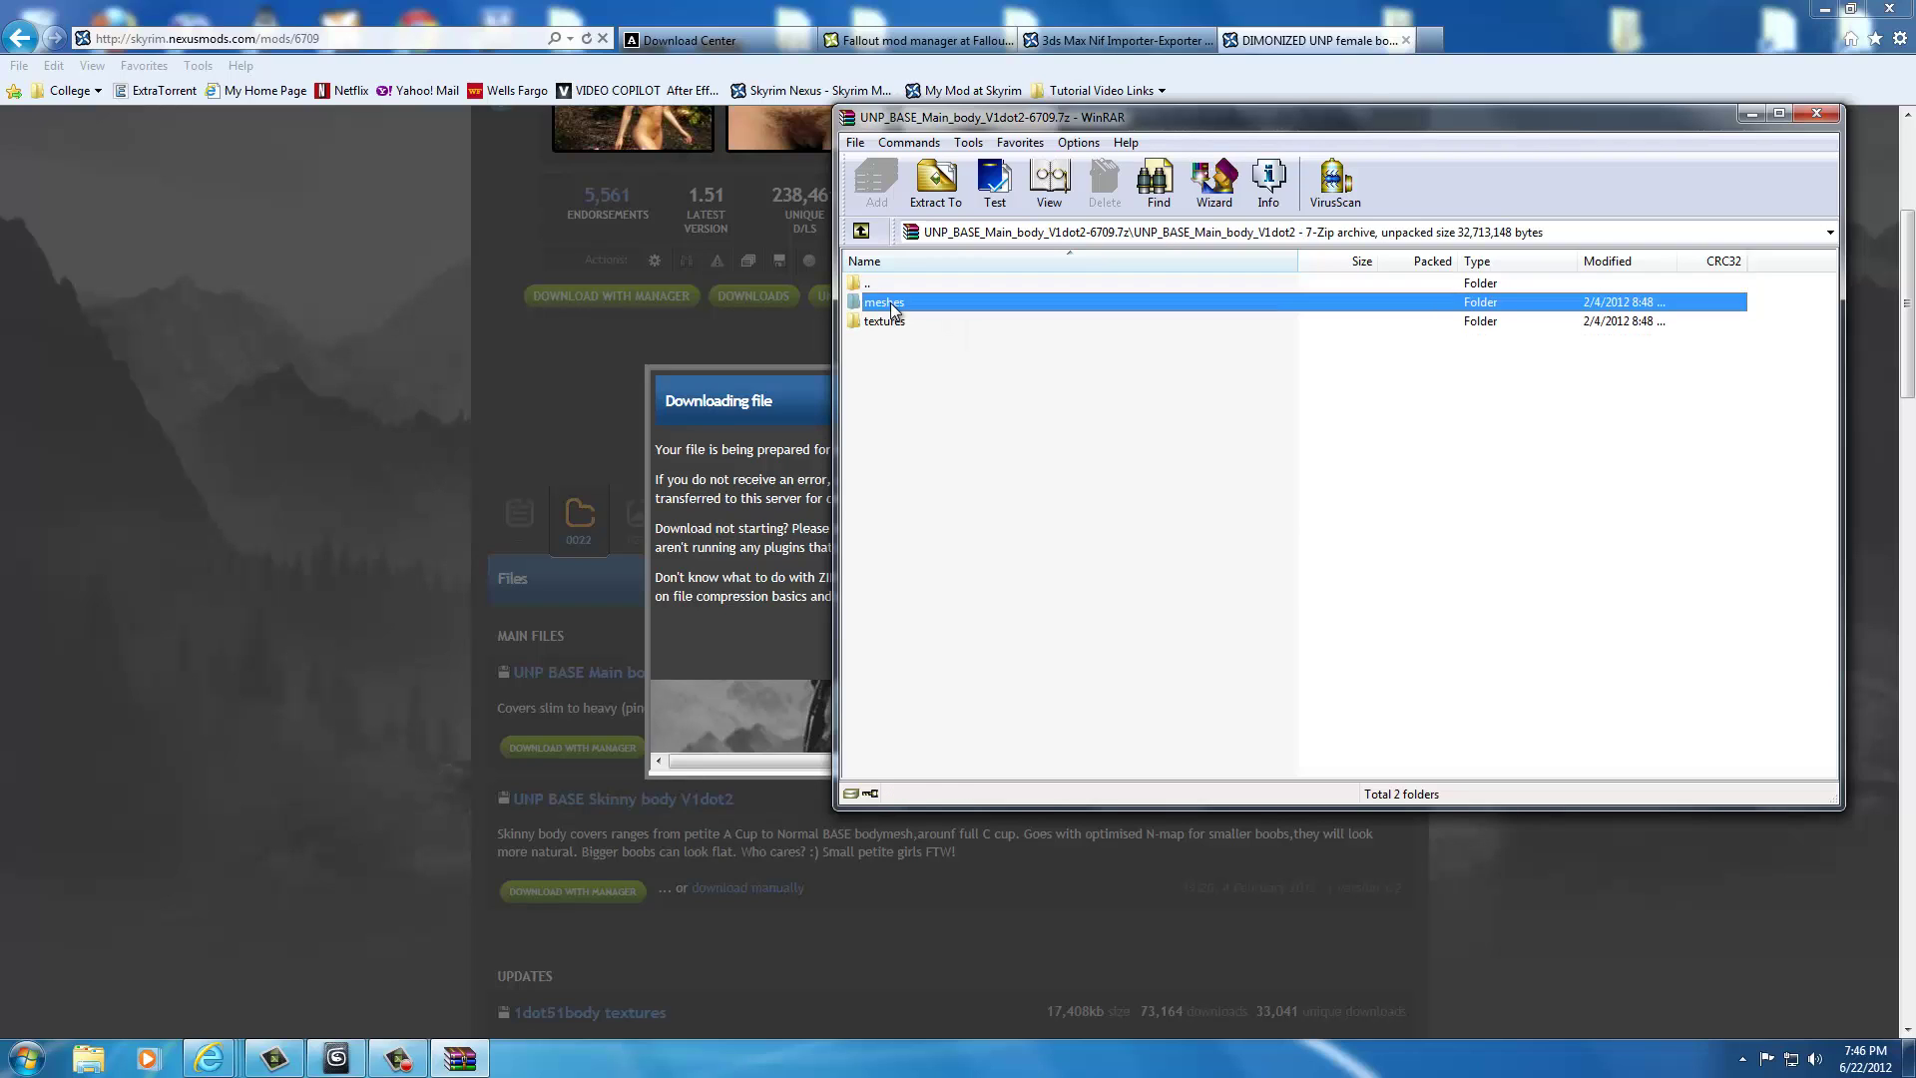
double_click(890, 302)
double_click(890, 302)
double_click(891, 304)
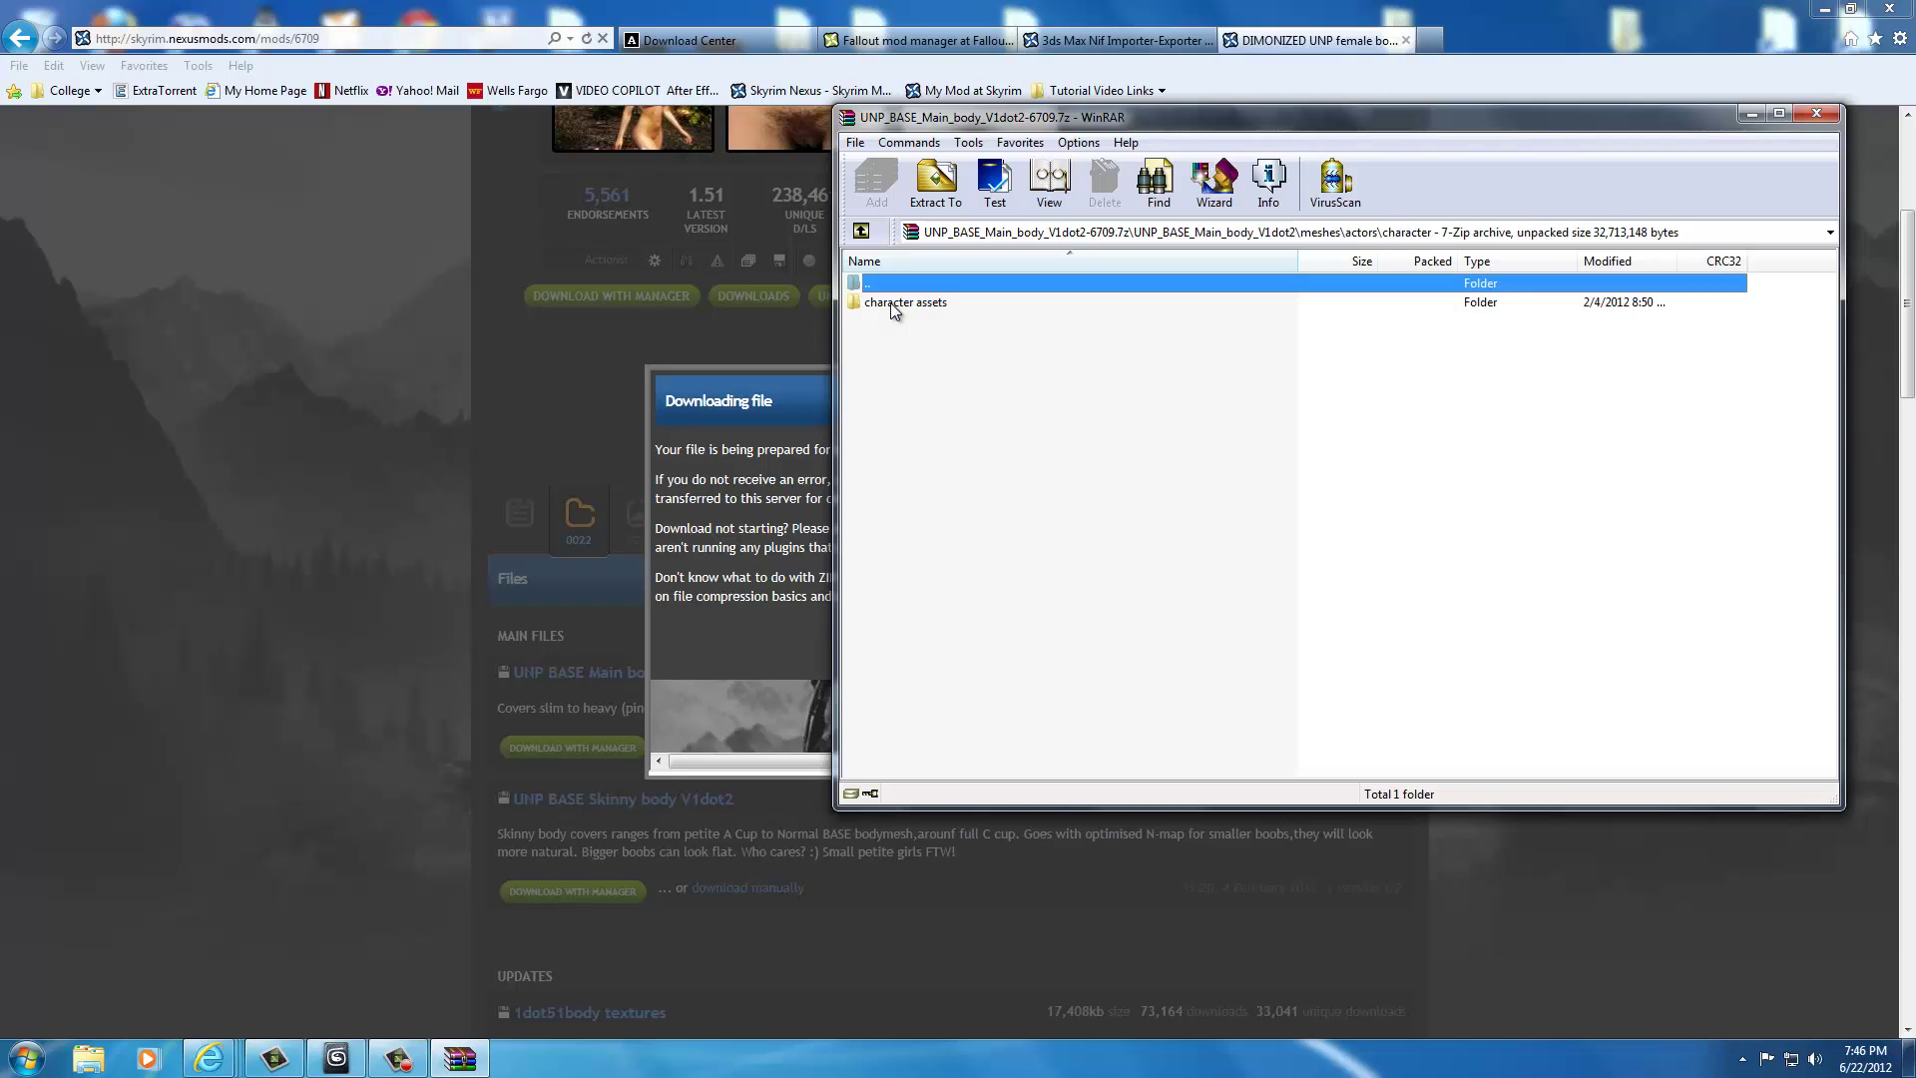
double_click(894, 303)
click(892, 308)
click(901, 328)
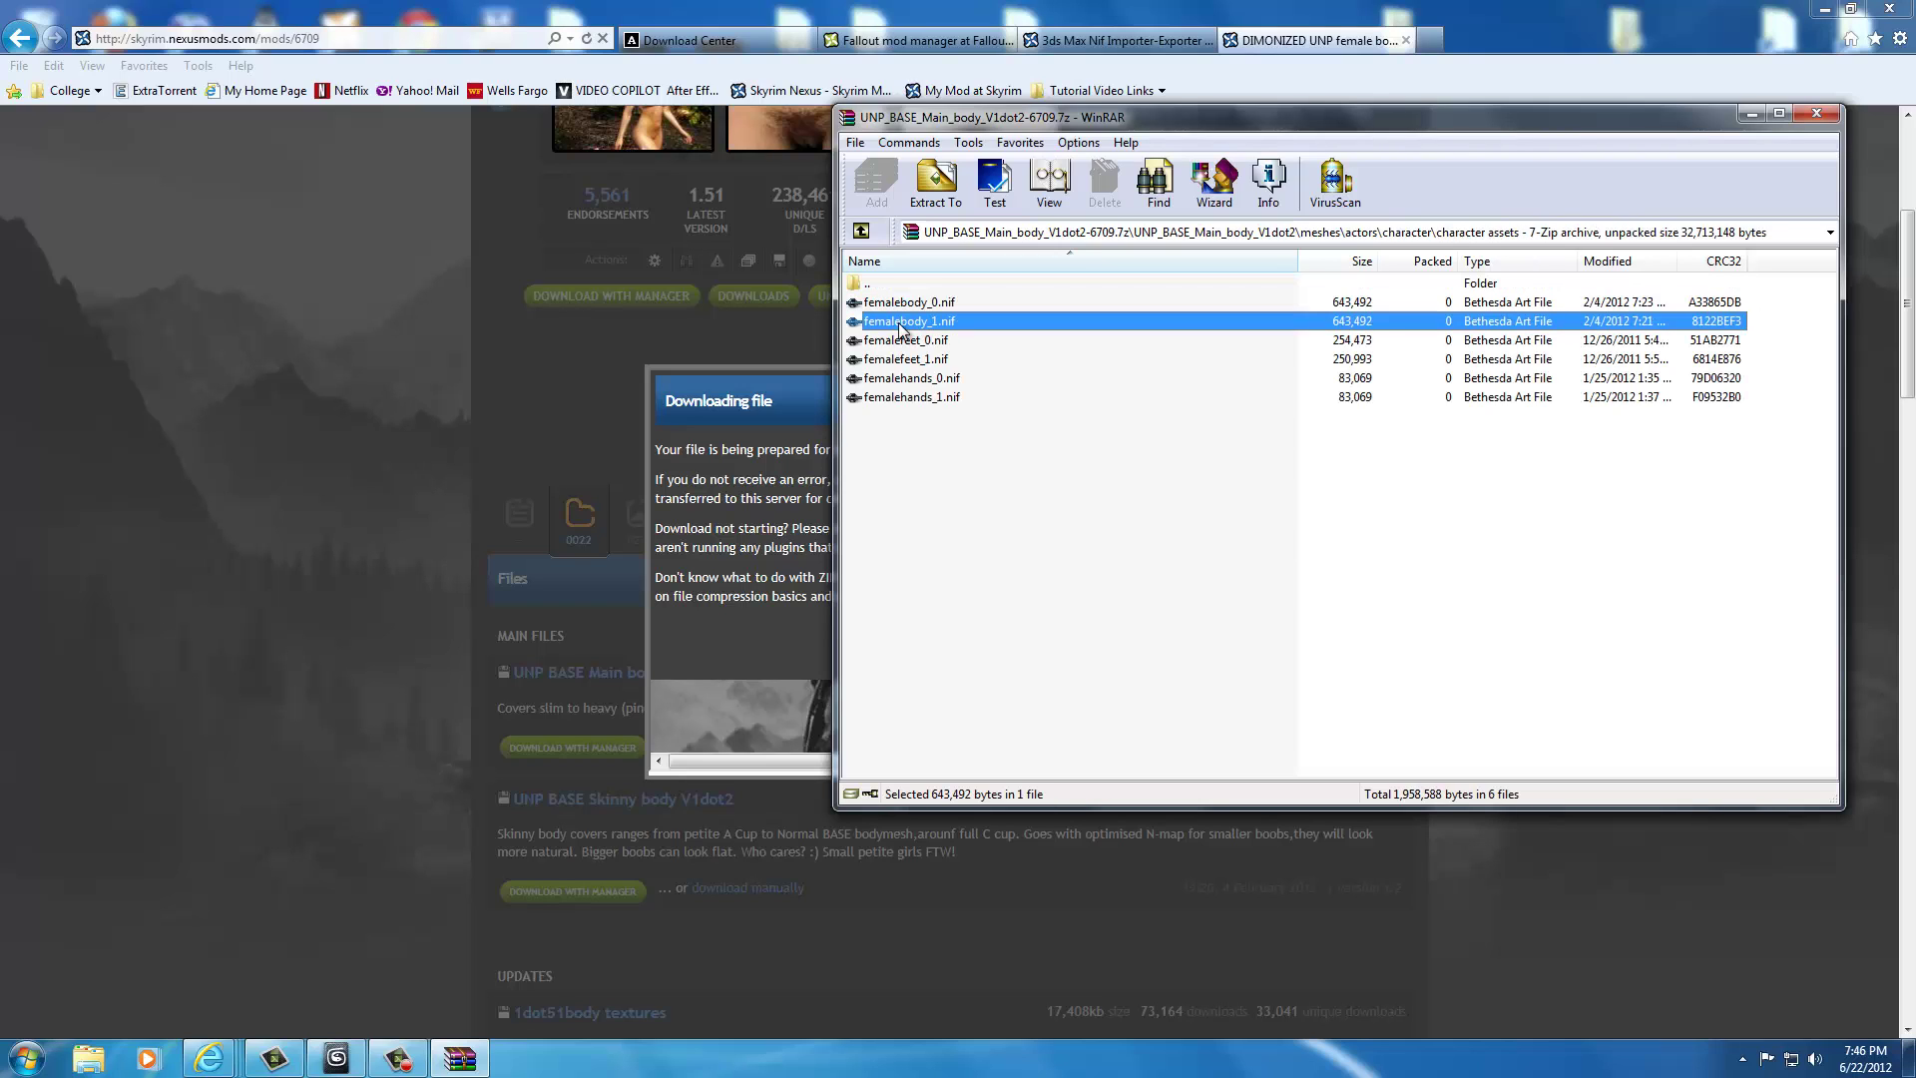
click(900, 302)
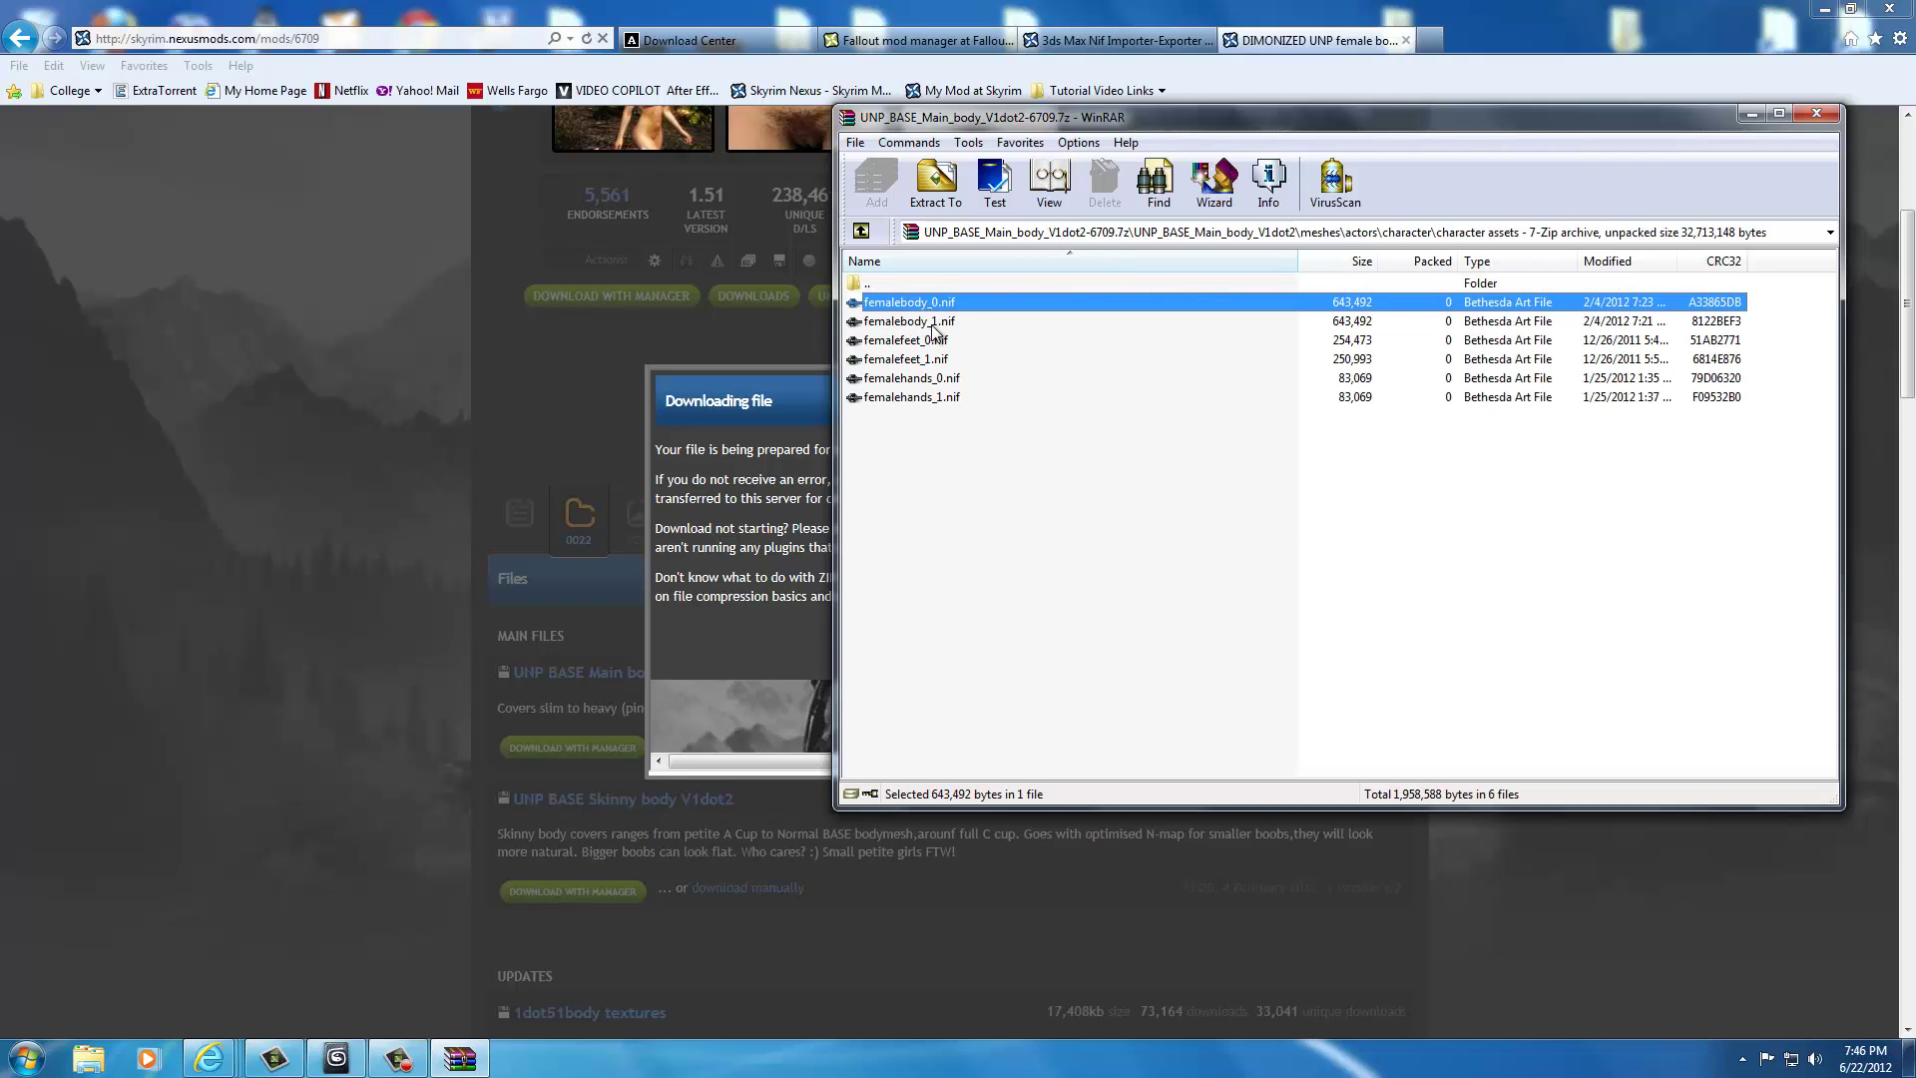
click(932, 324)
- Minimize the browser and open the data\meshes folder inside the desktop's UNP Custom Armors folder
click(1824, 9)
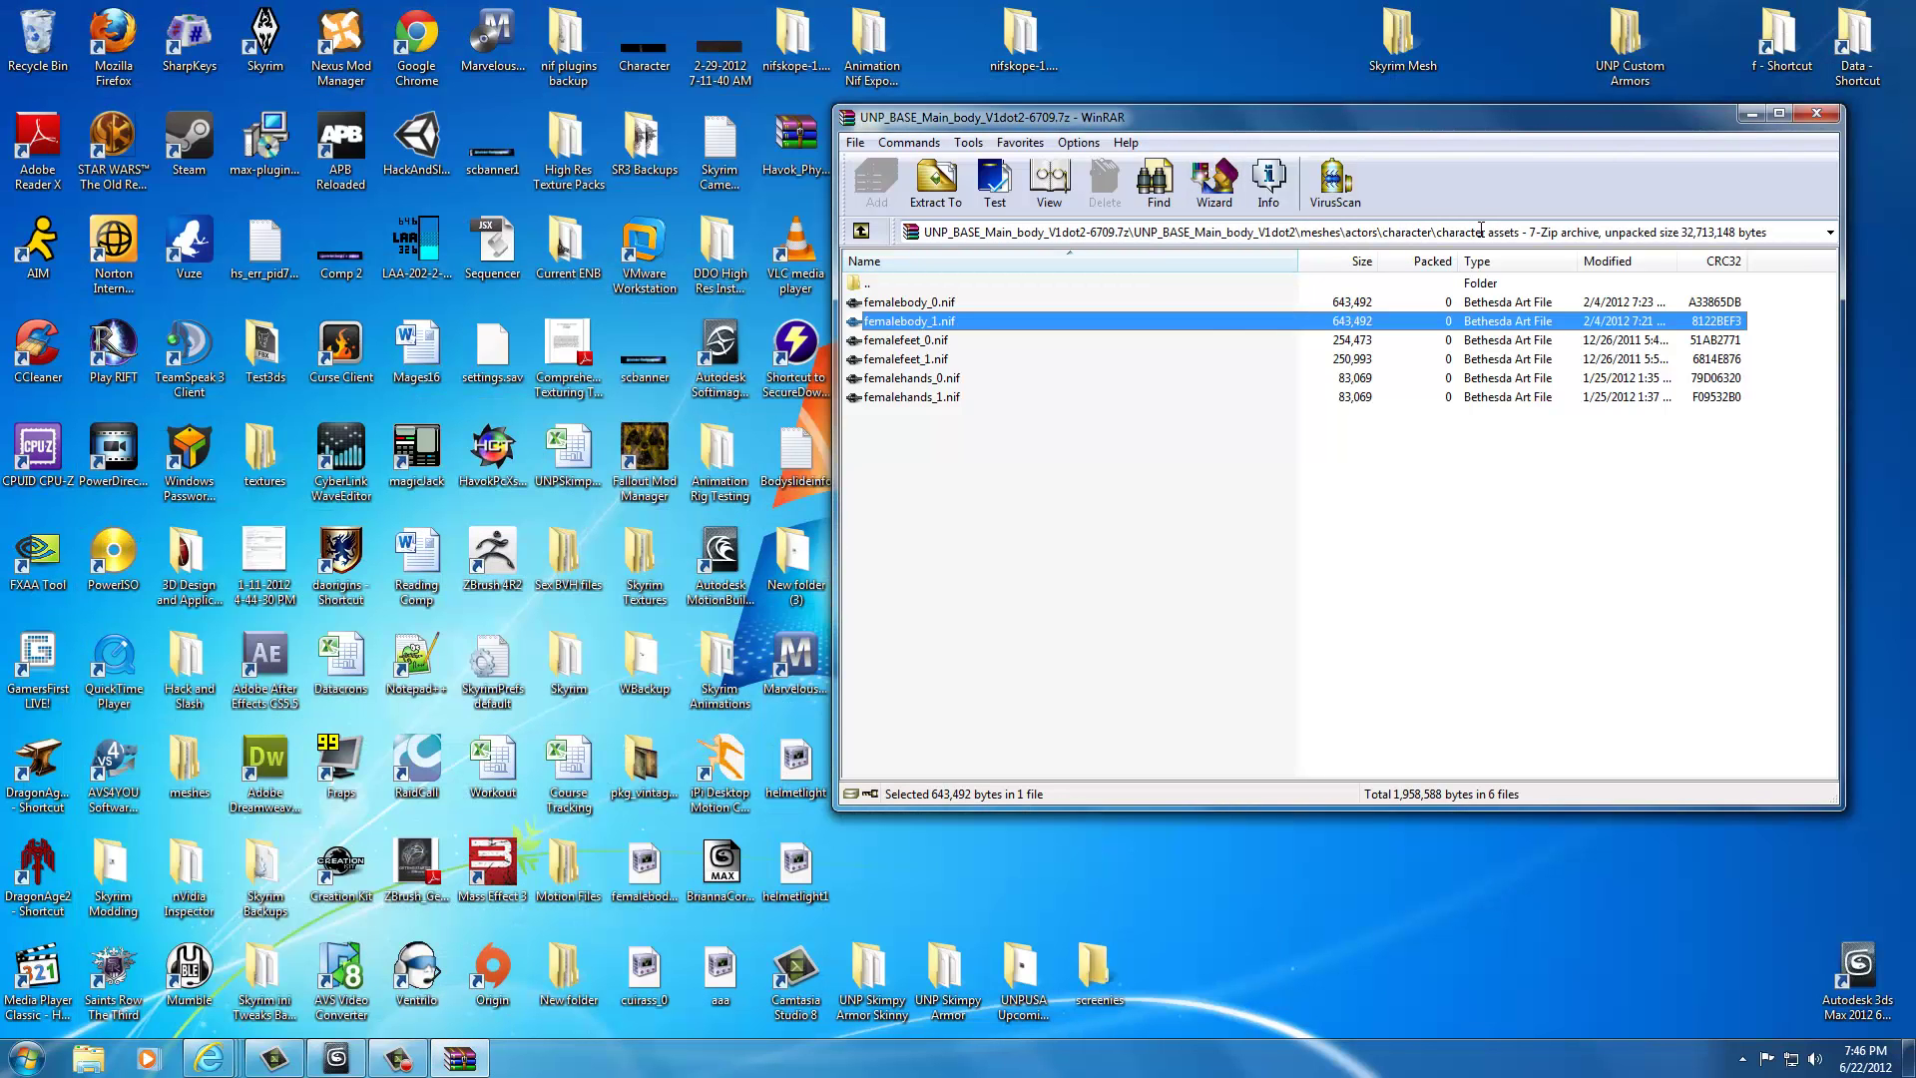
double_click(1637, 48)
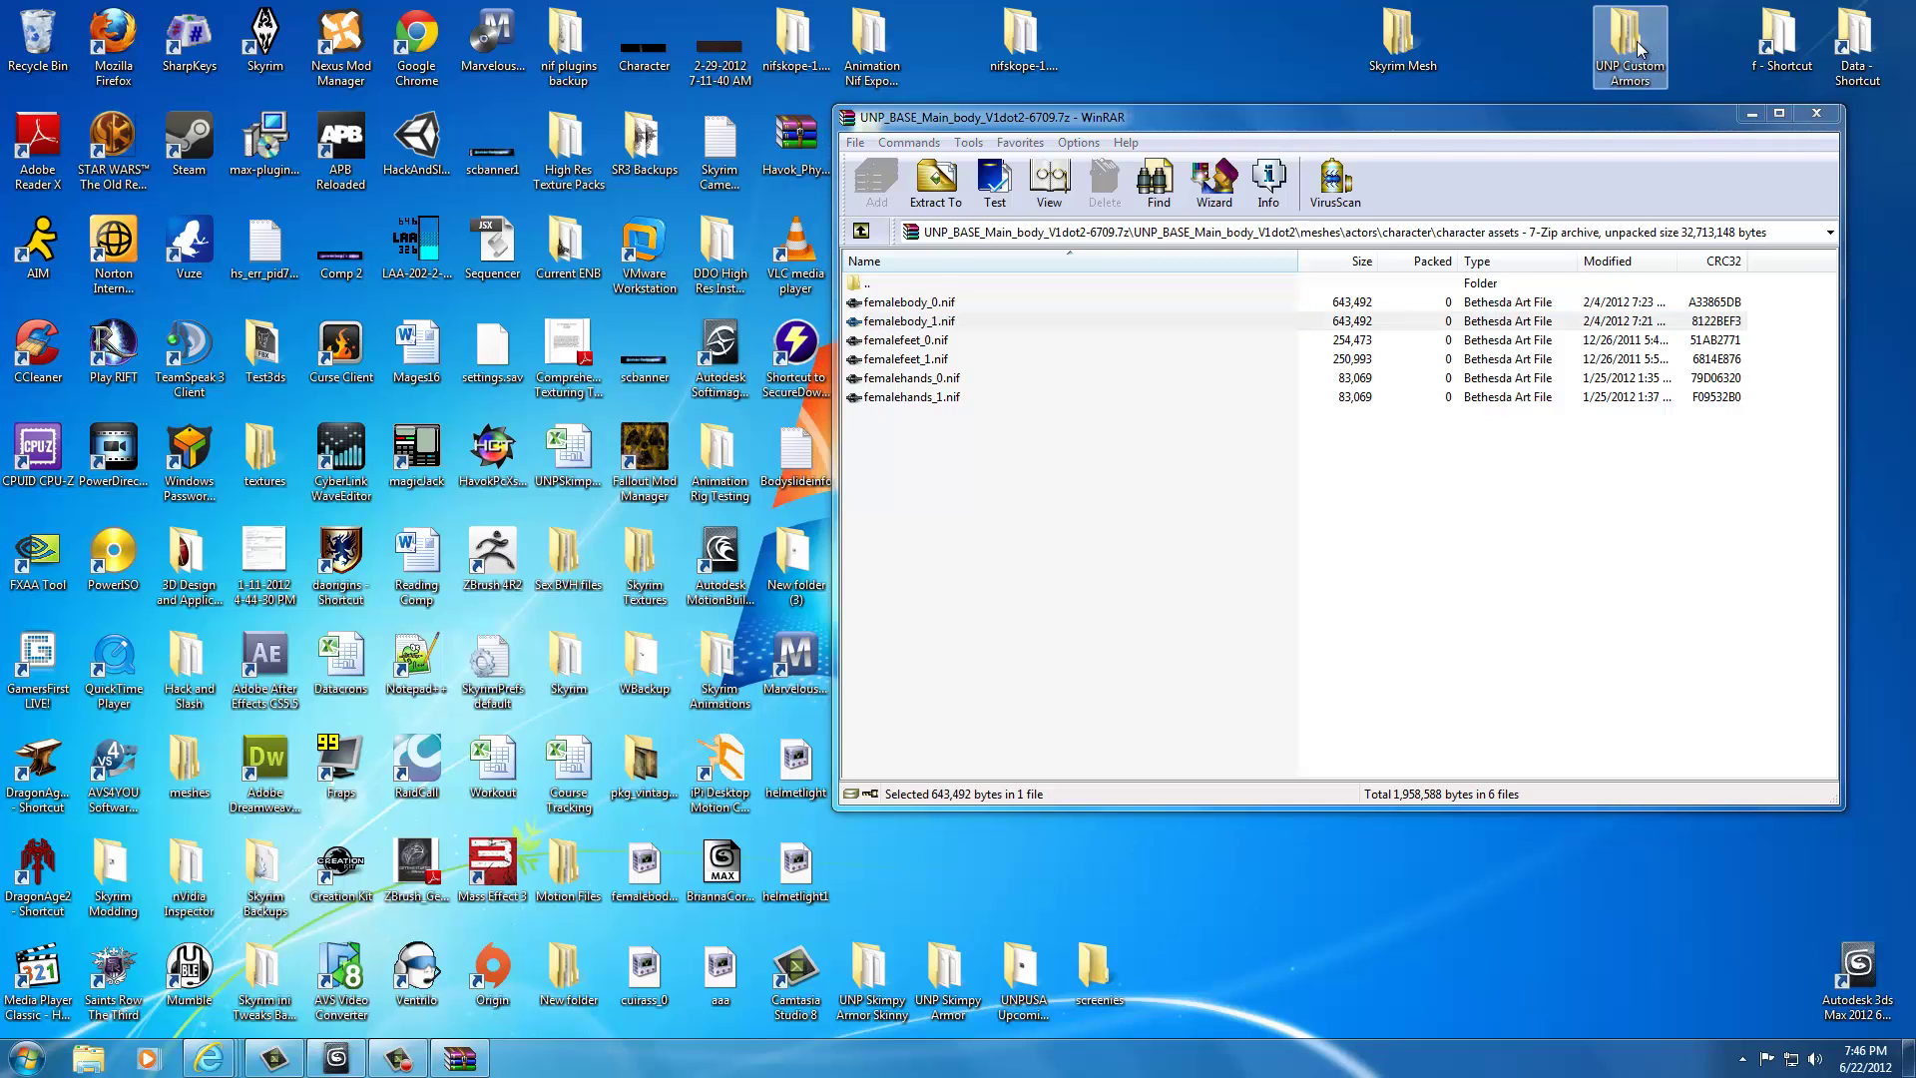
double_click(320, 401)
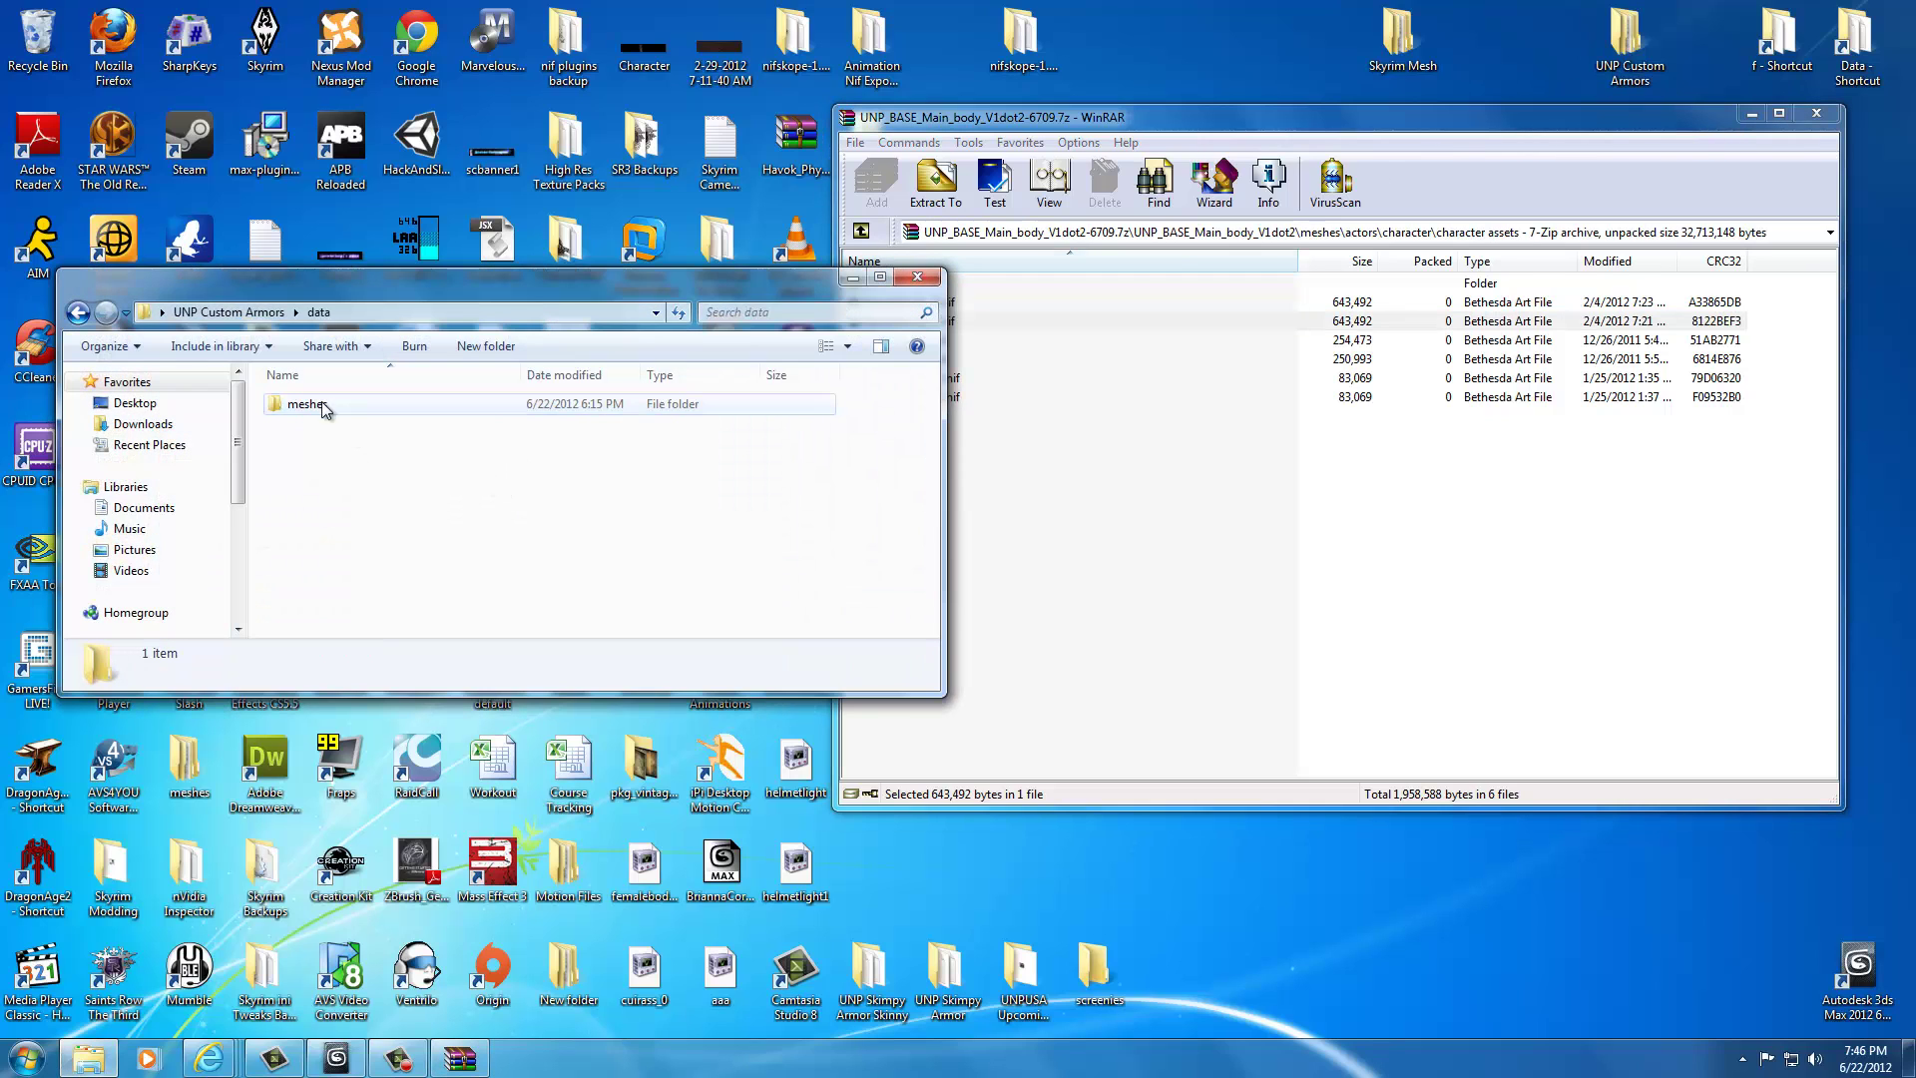
double_click(322, 402)
- Create and open a folder named Base Body Mesh inside meshes, and switch back to the WinRAR archive window
right_click(314, 458)
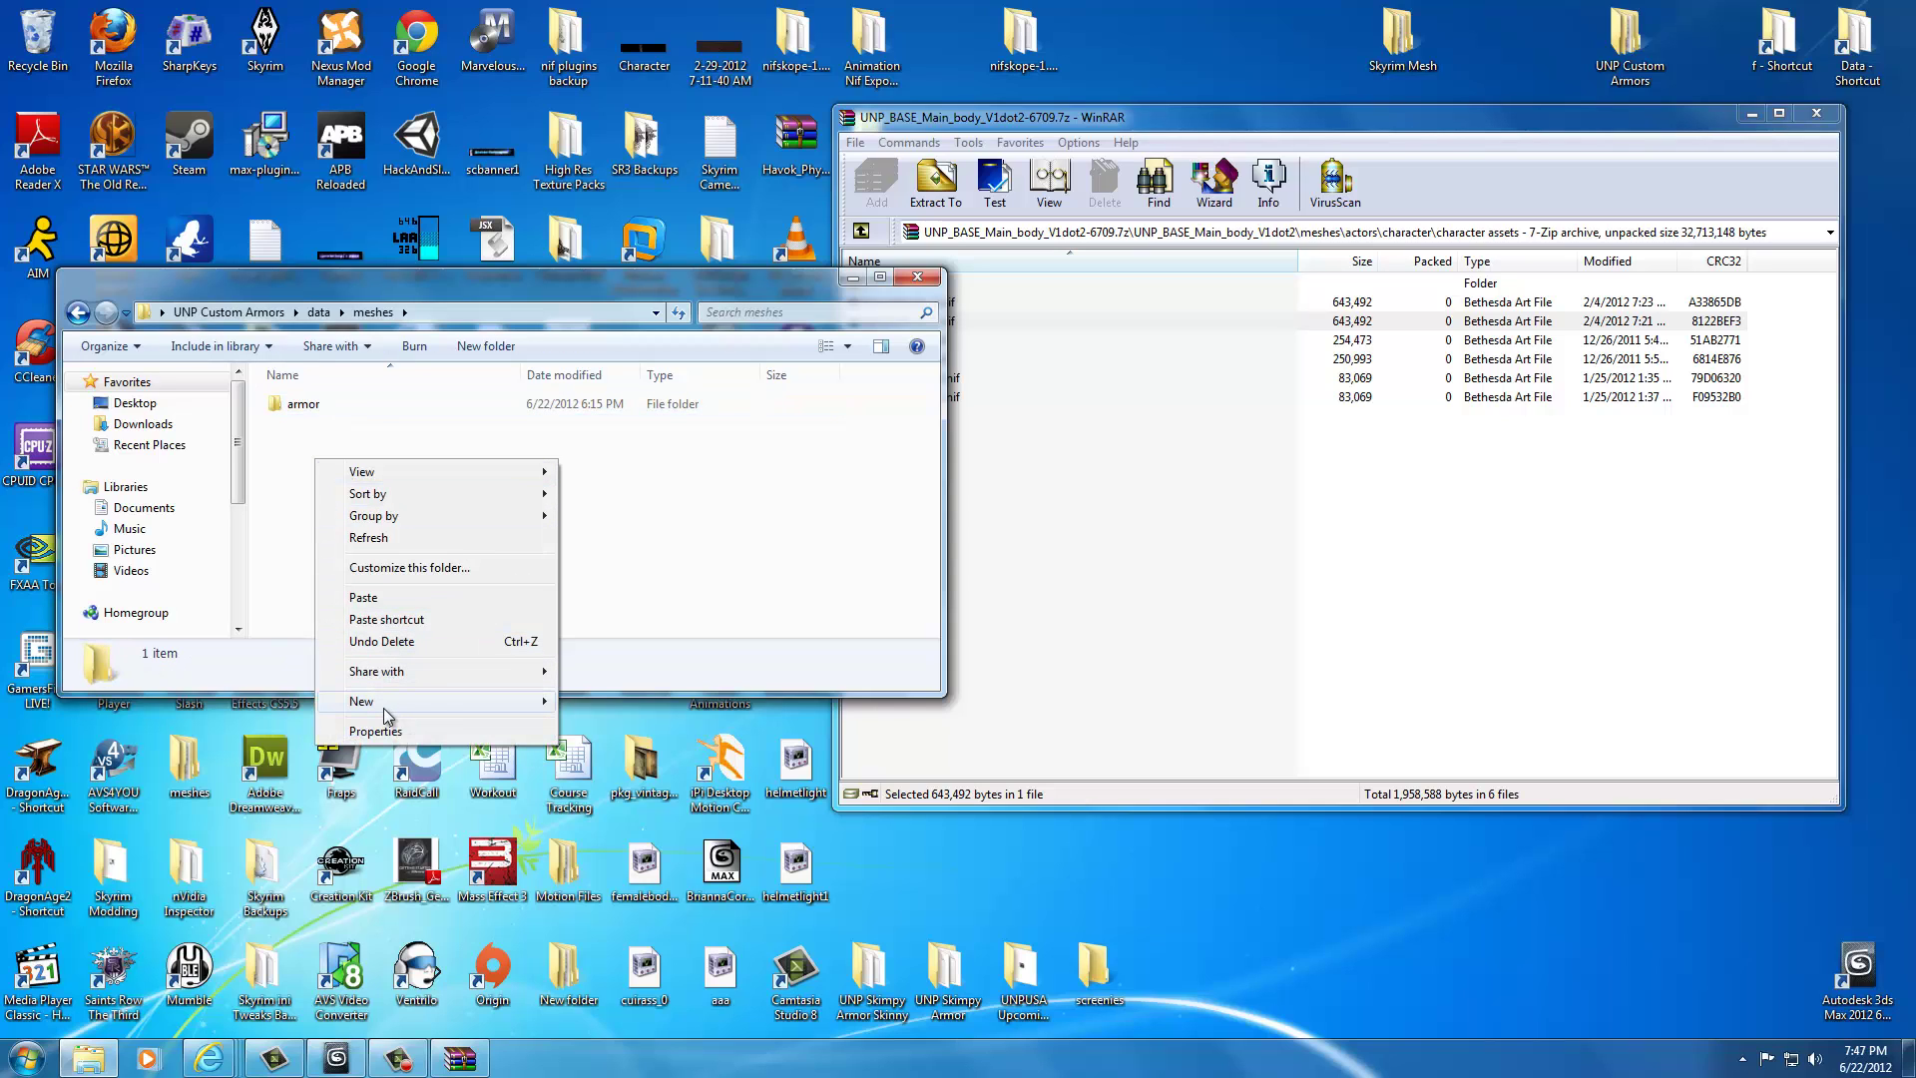
mouse_move(385, 707)
click(649, 697)
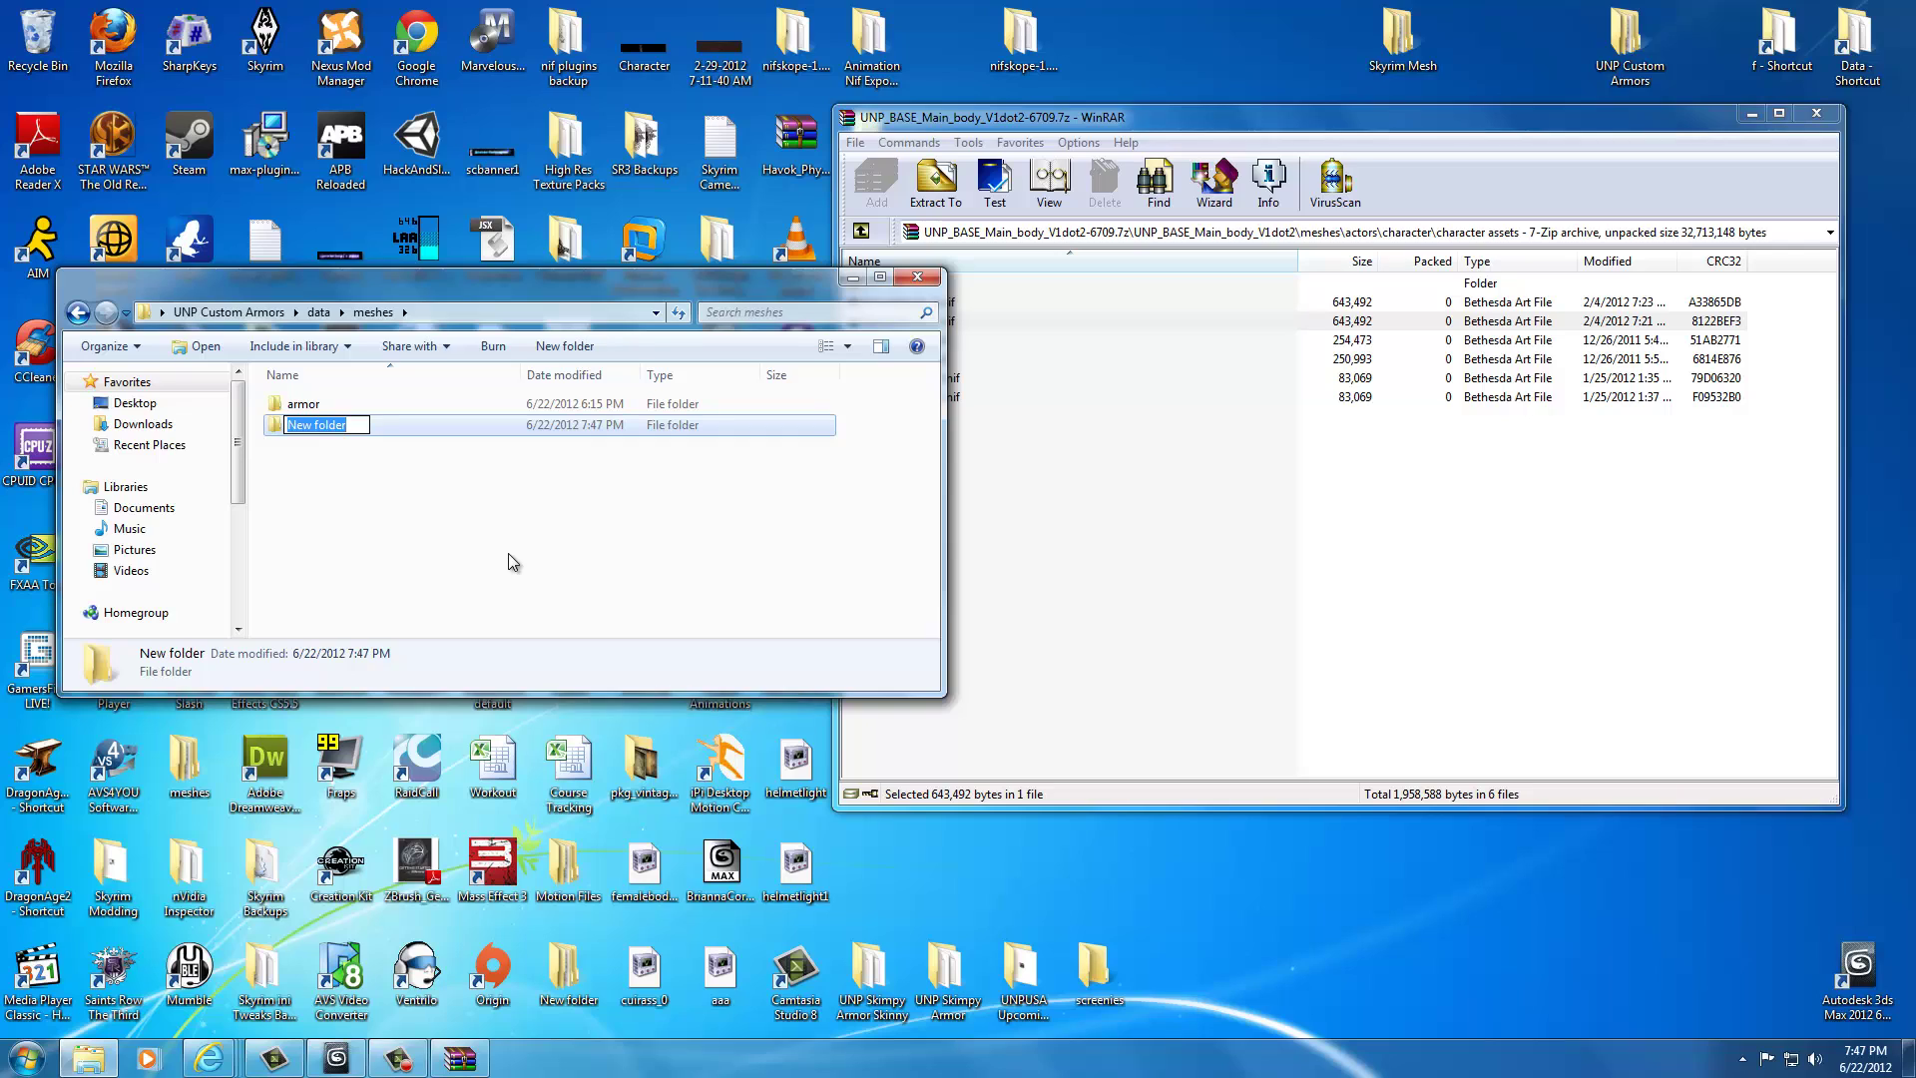
text(Base Body Mesh)
key(Return)
key(Return)
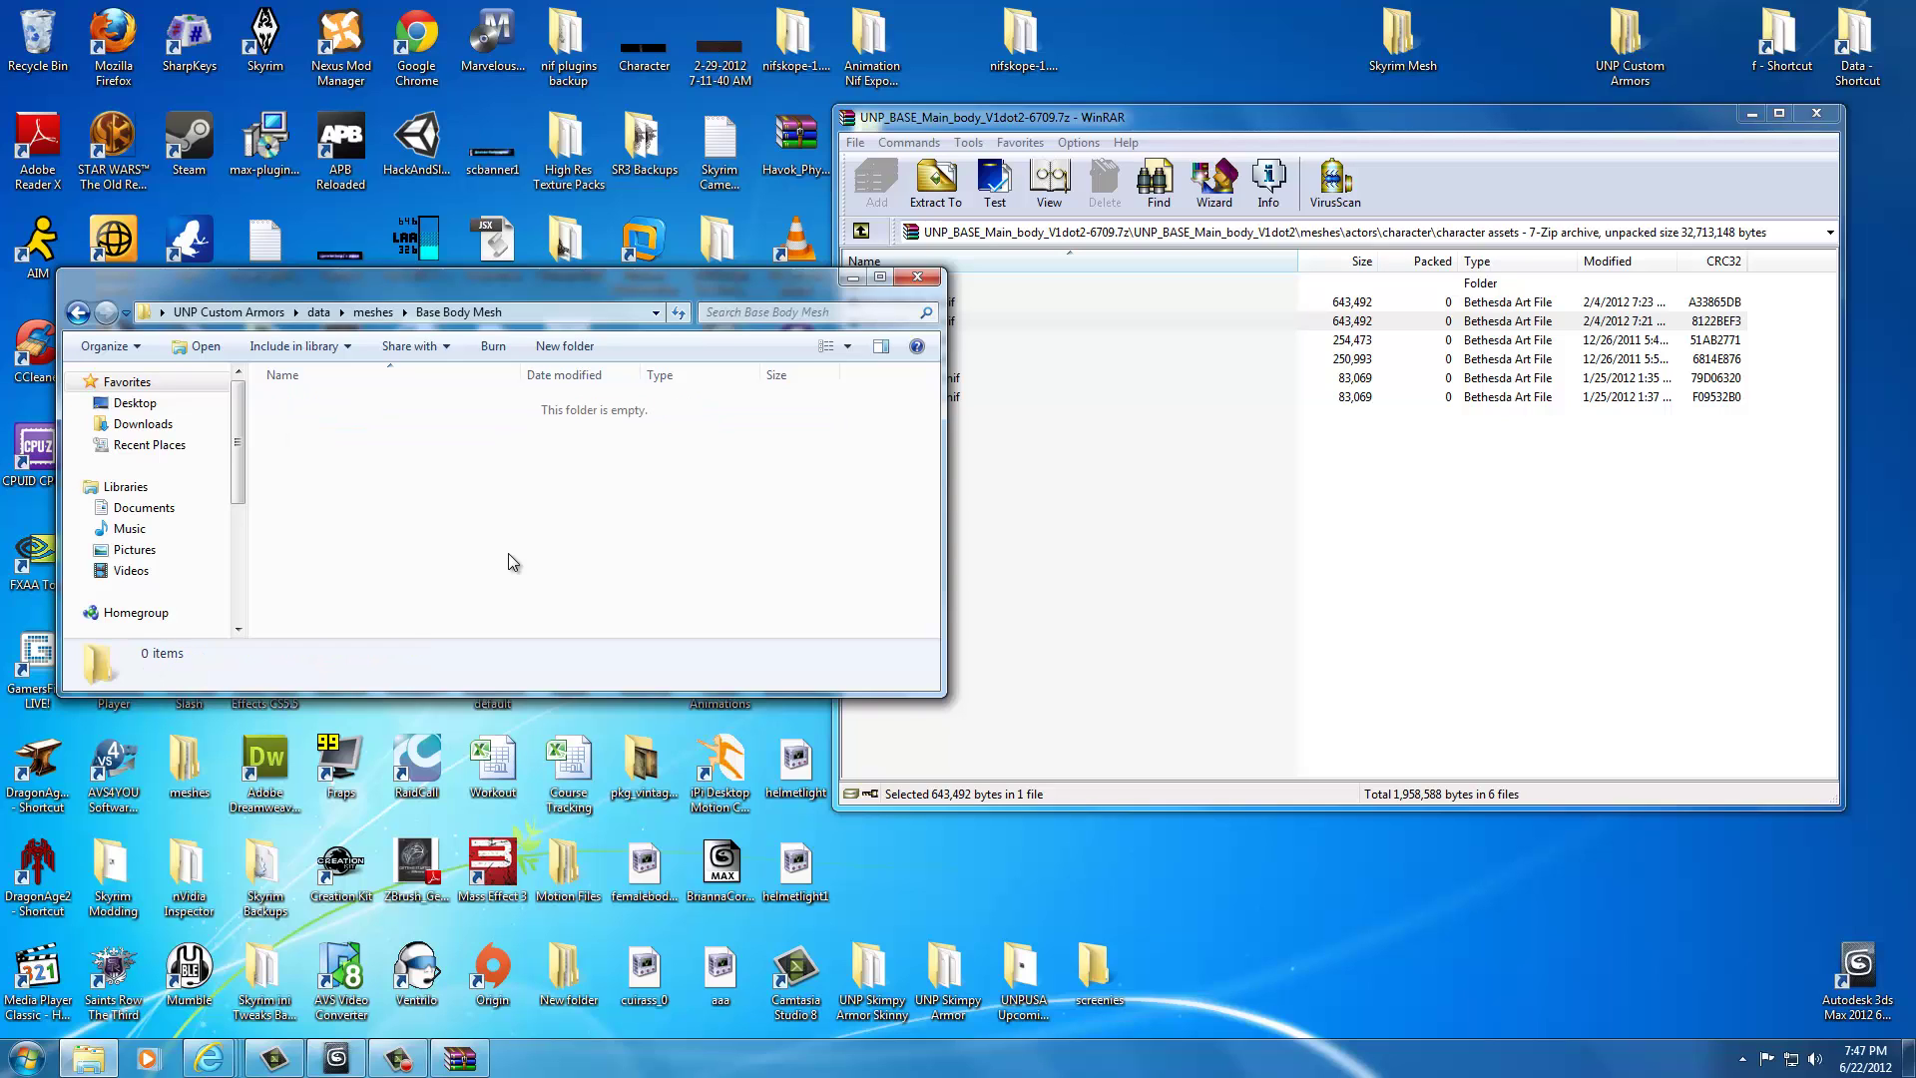
click(1080, 486)
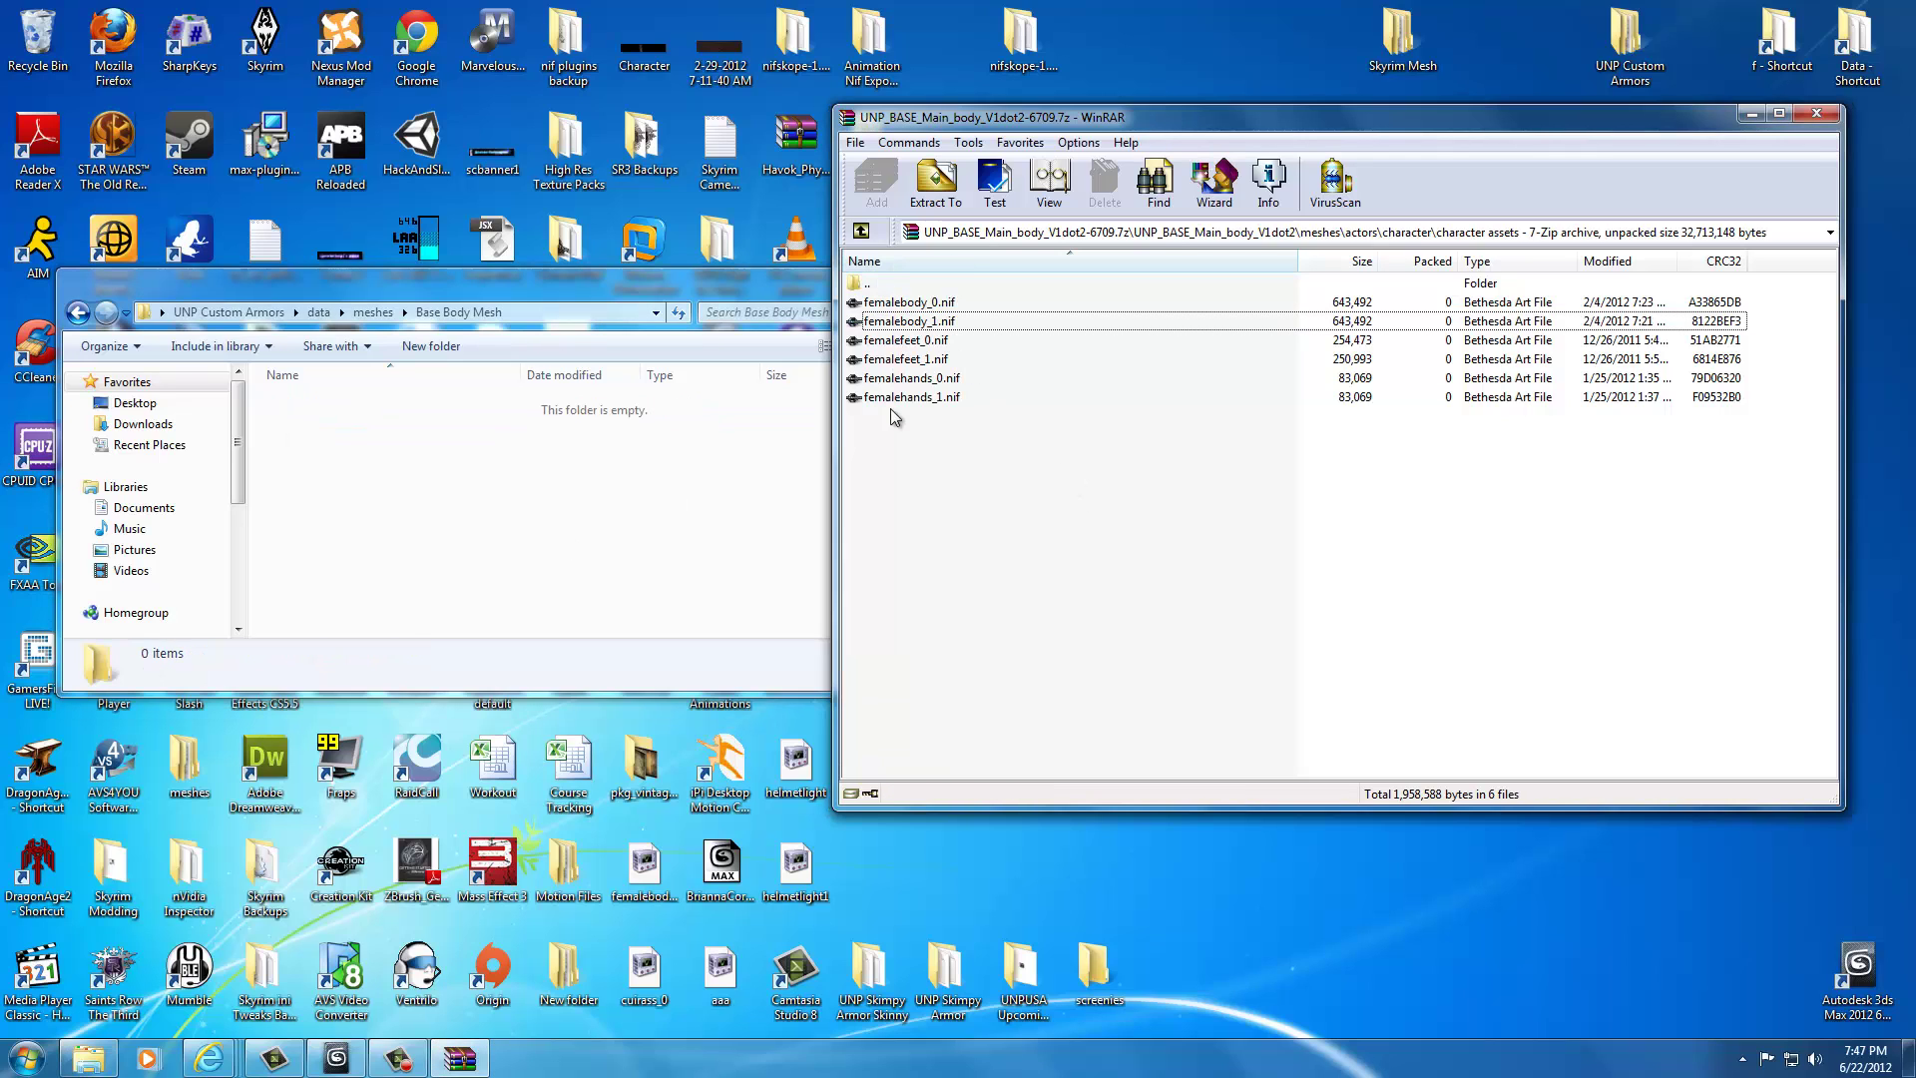
- Extract all six femalebody, femalefeet and femalehands .nif files from the archive into the Base Body Mesh folder
drag(903, 399, 932, 303)
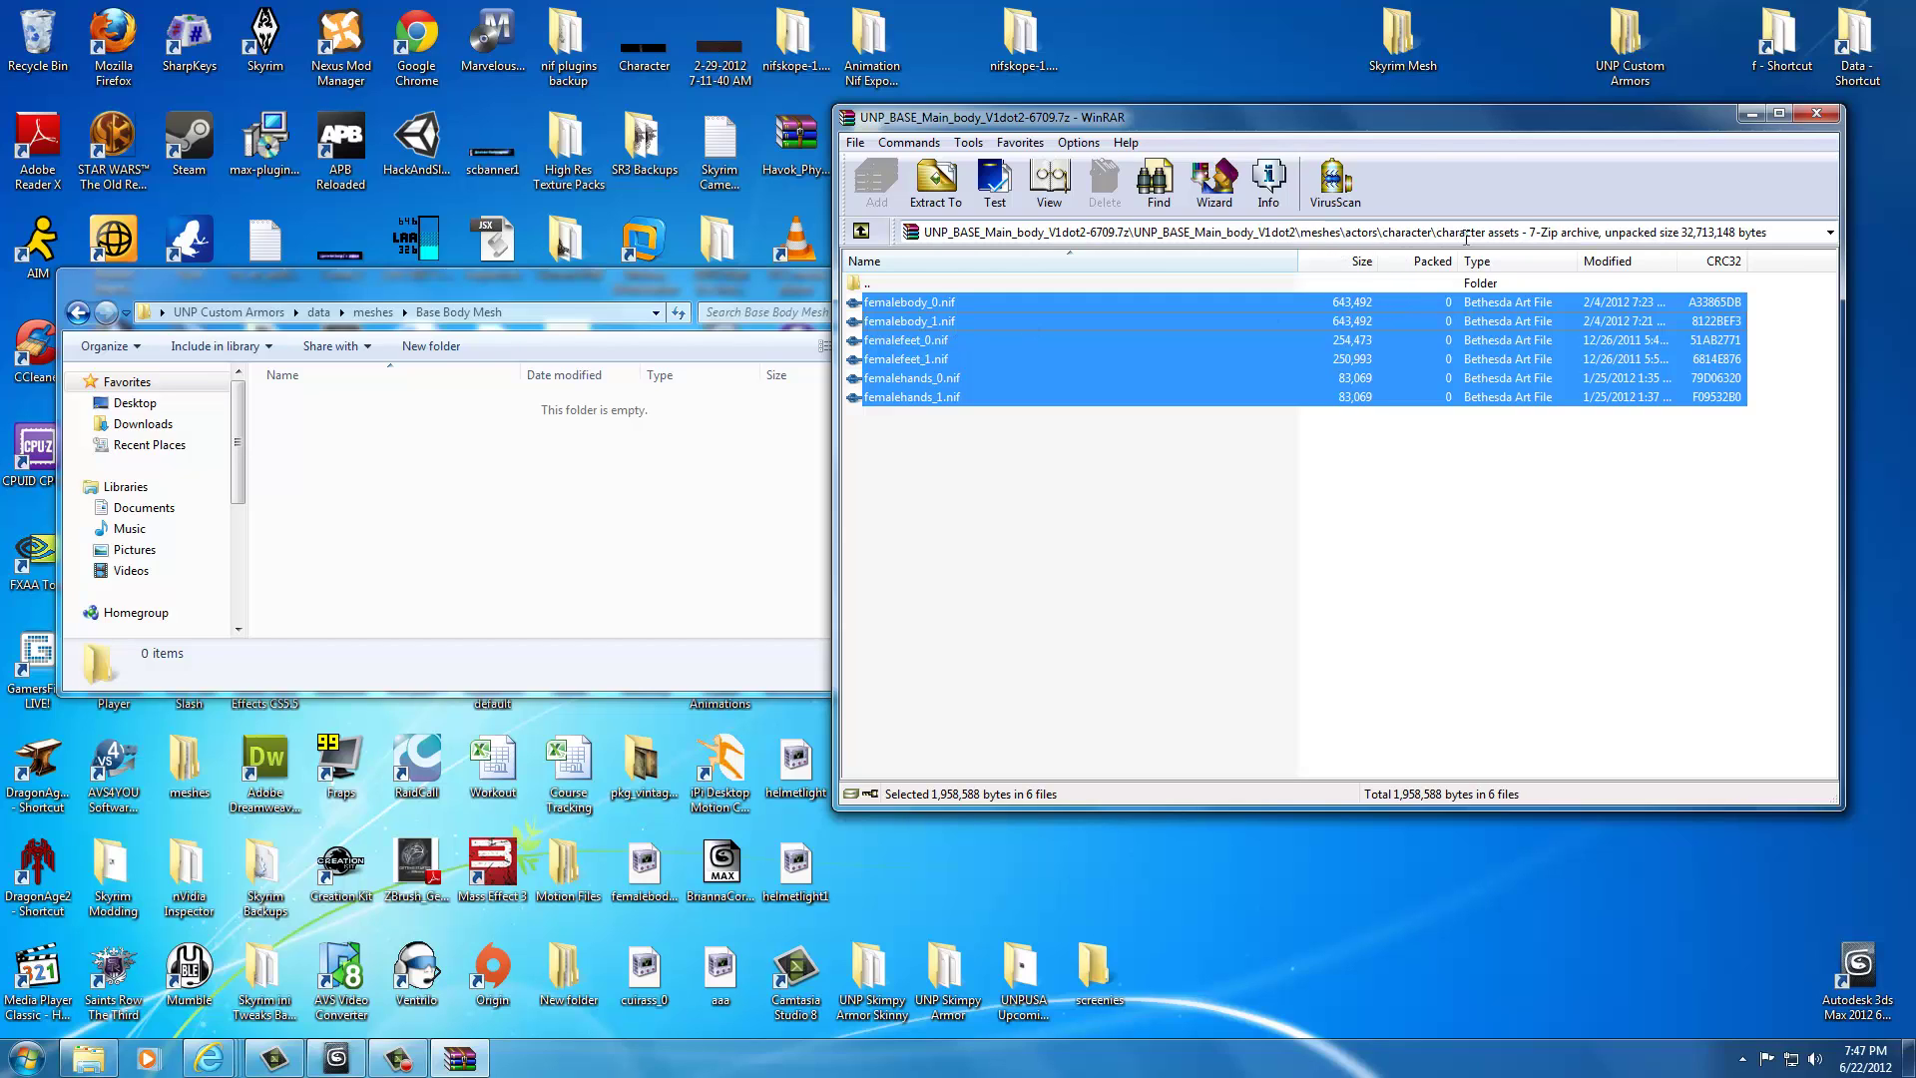
drag(1095, 342, 569, 503)
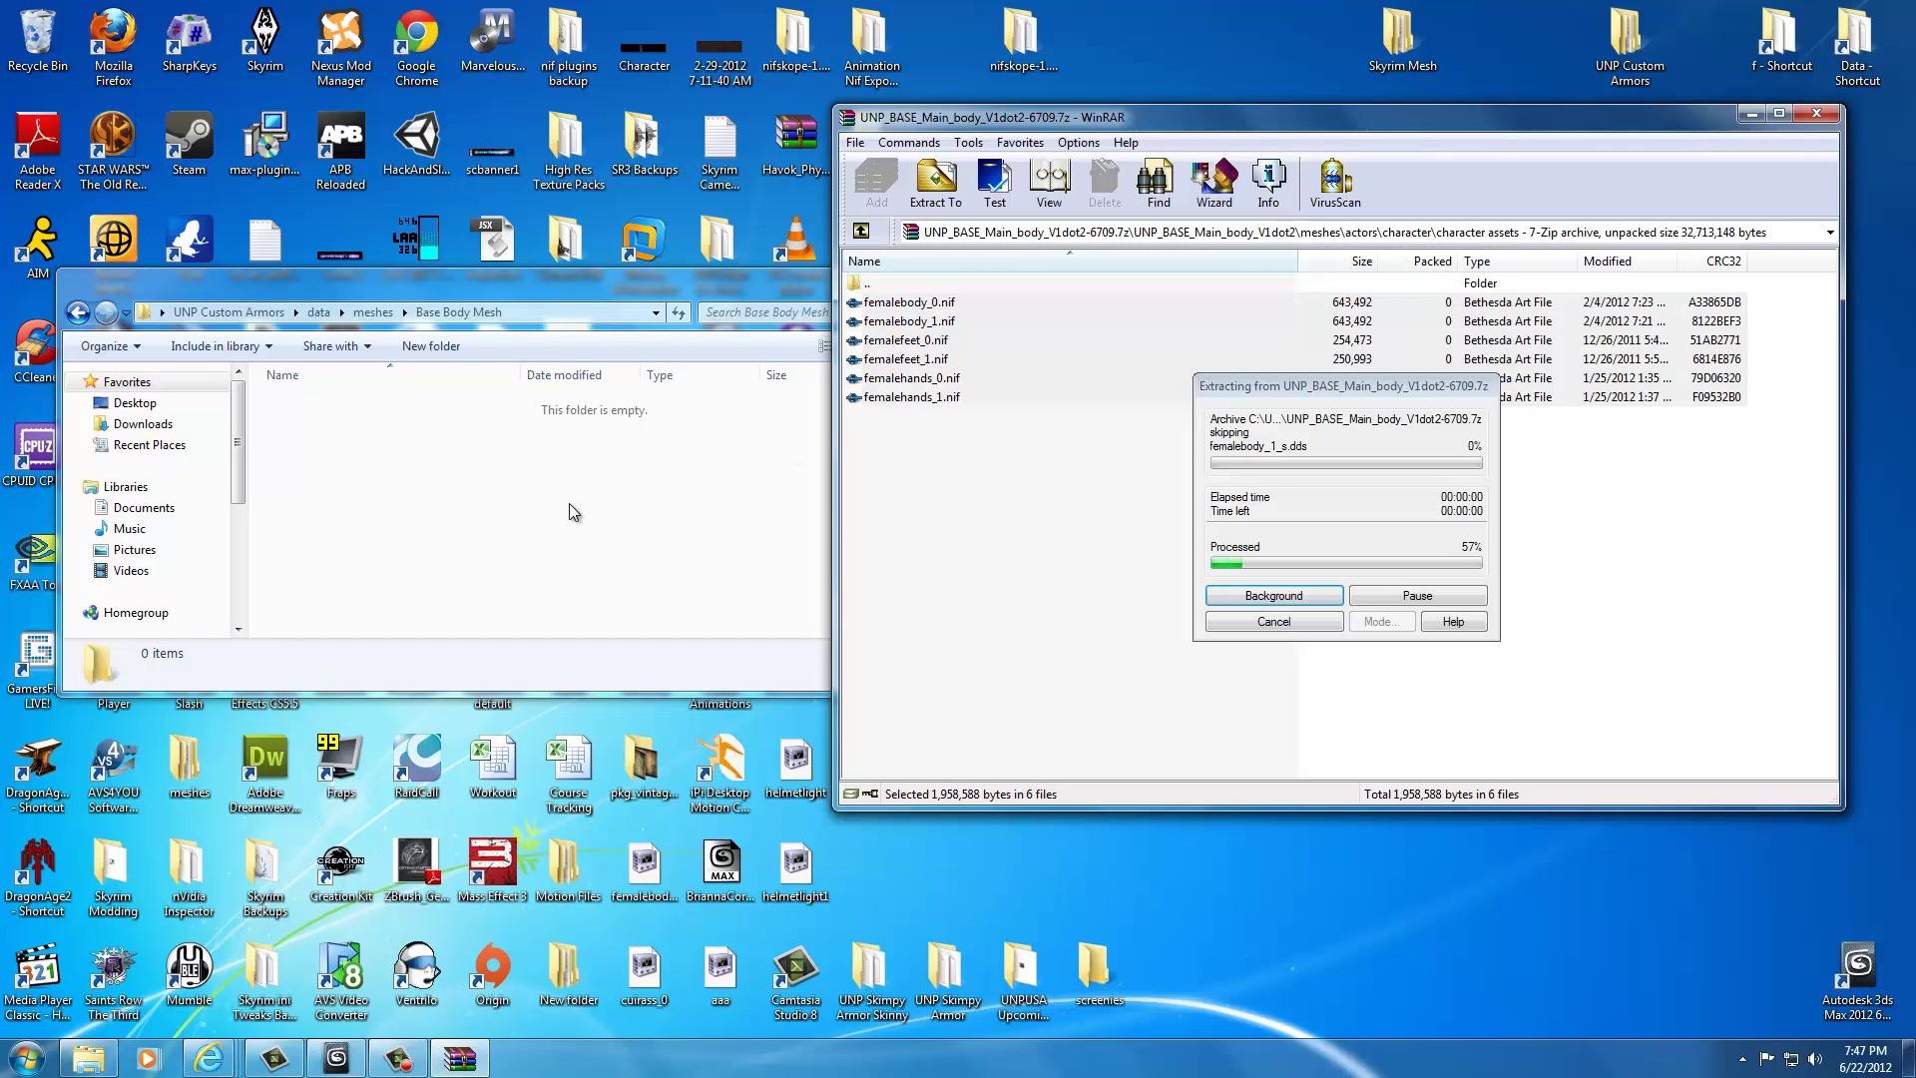
click(415, 544)
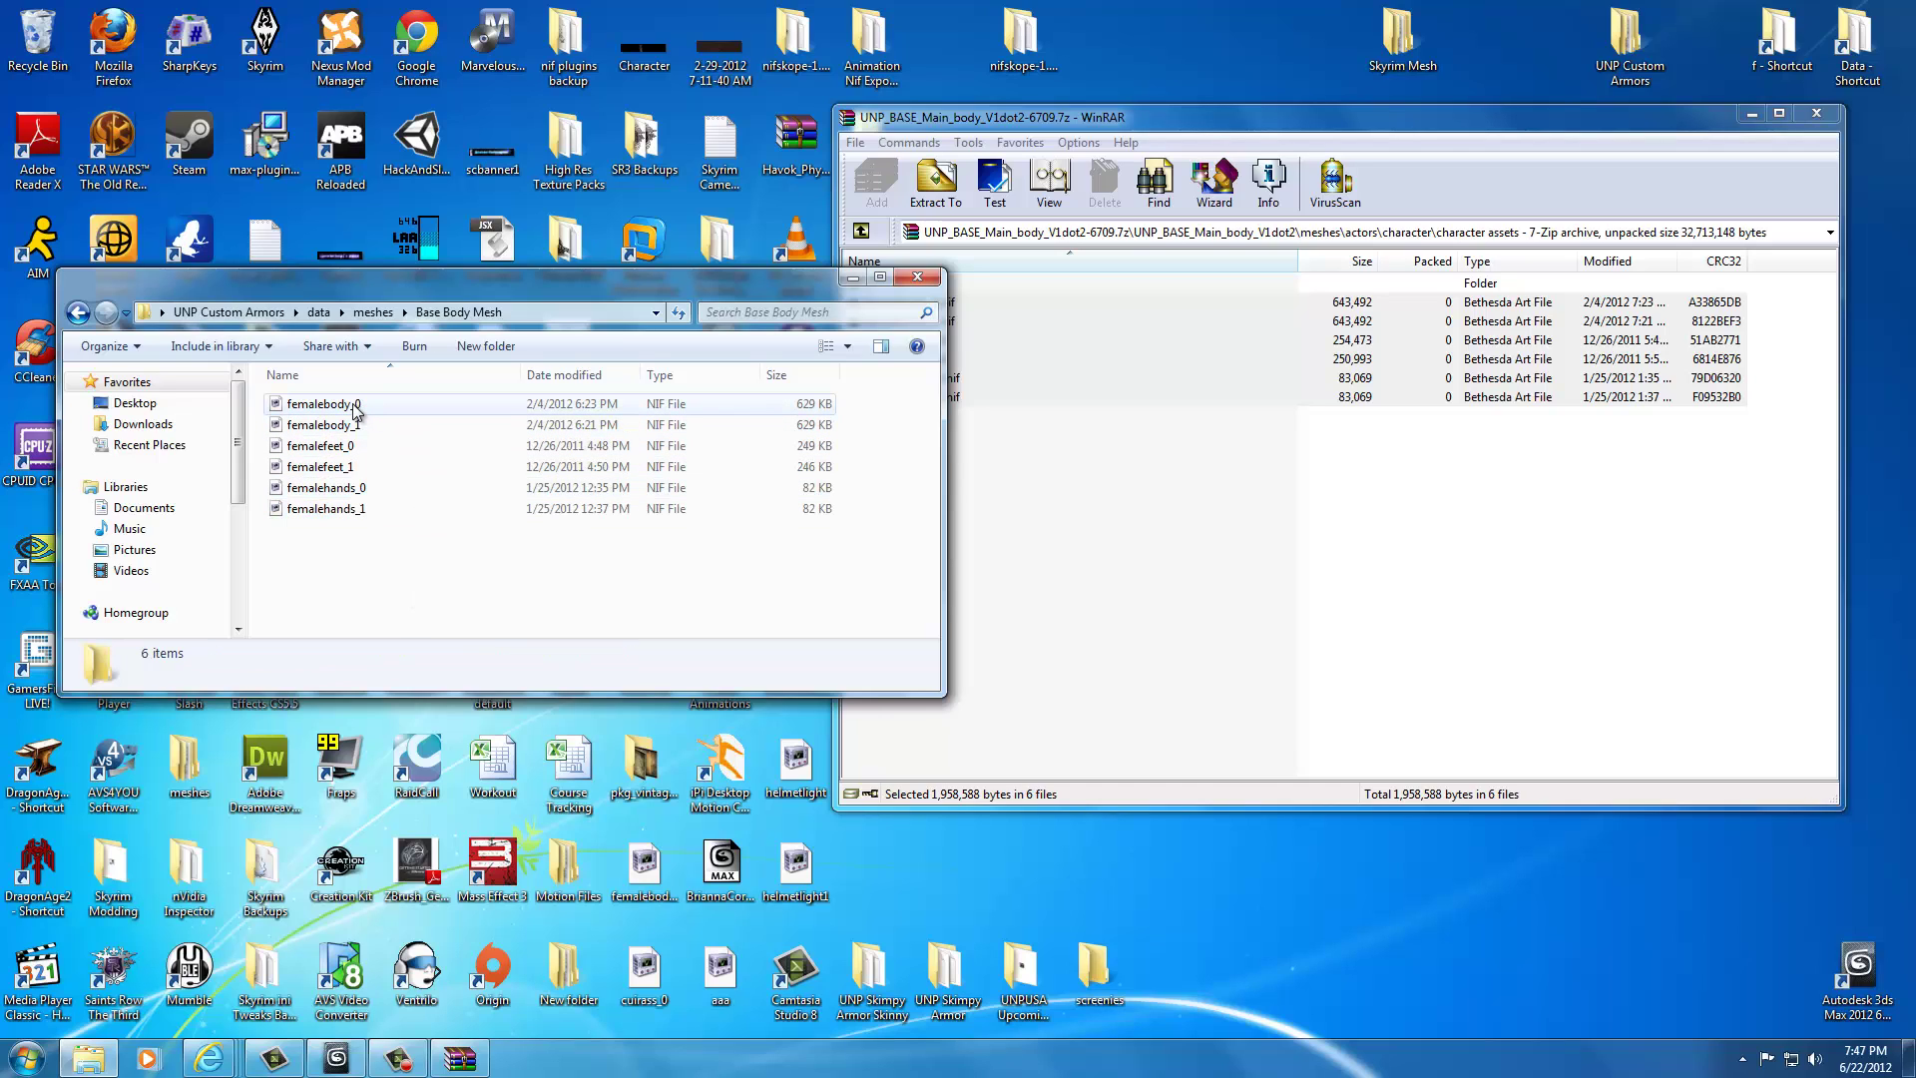
- Browse to NifSkope in the desktop's nifskope-1.1.0-rc6 folder as the default program for femalebody_0, and cancel the choice
click(354, 405)
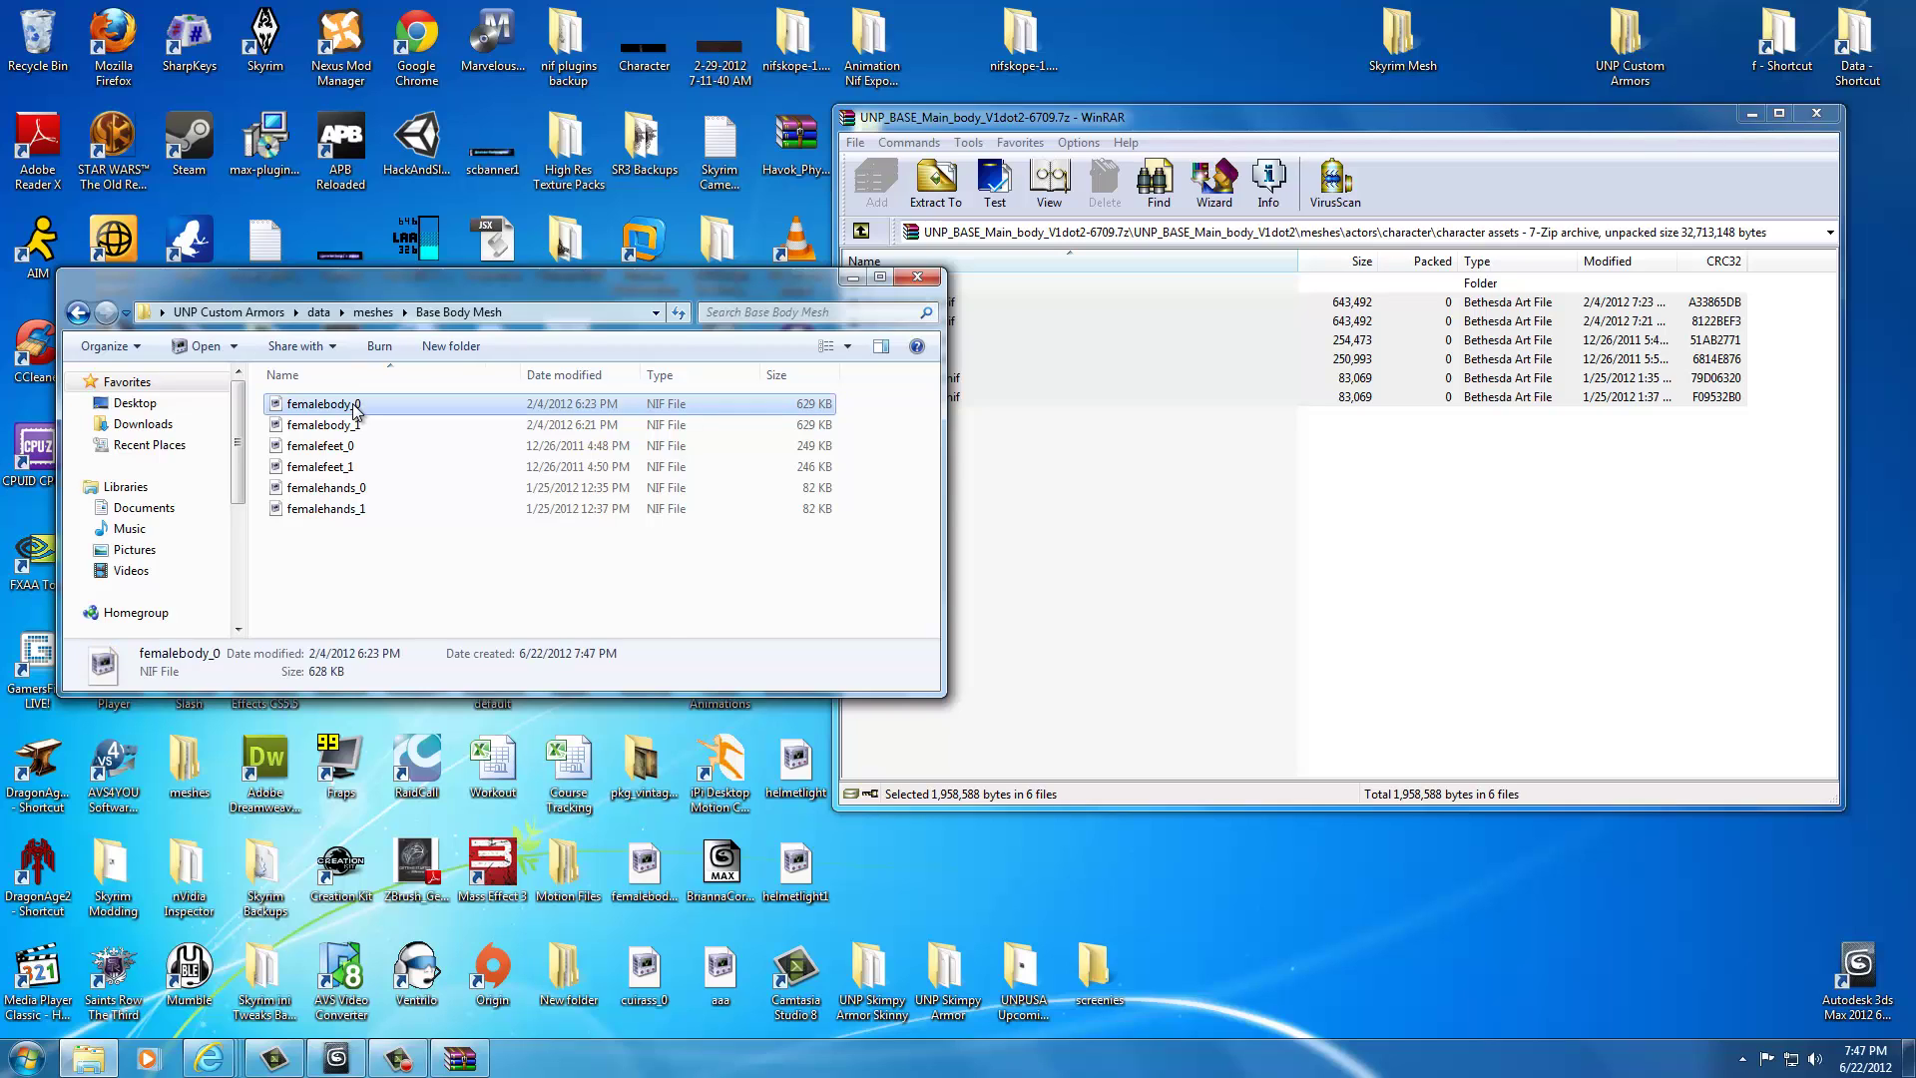
right_click(355, 409)
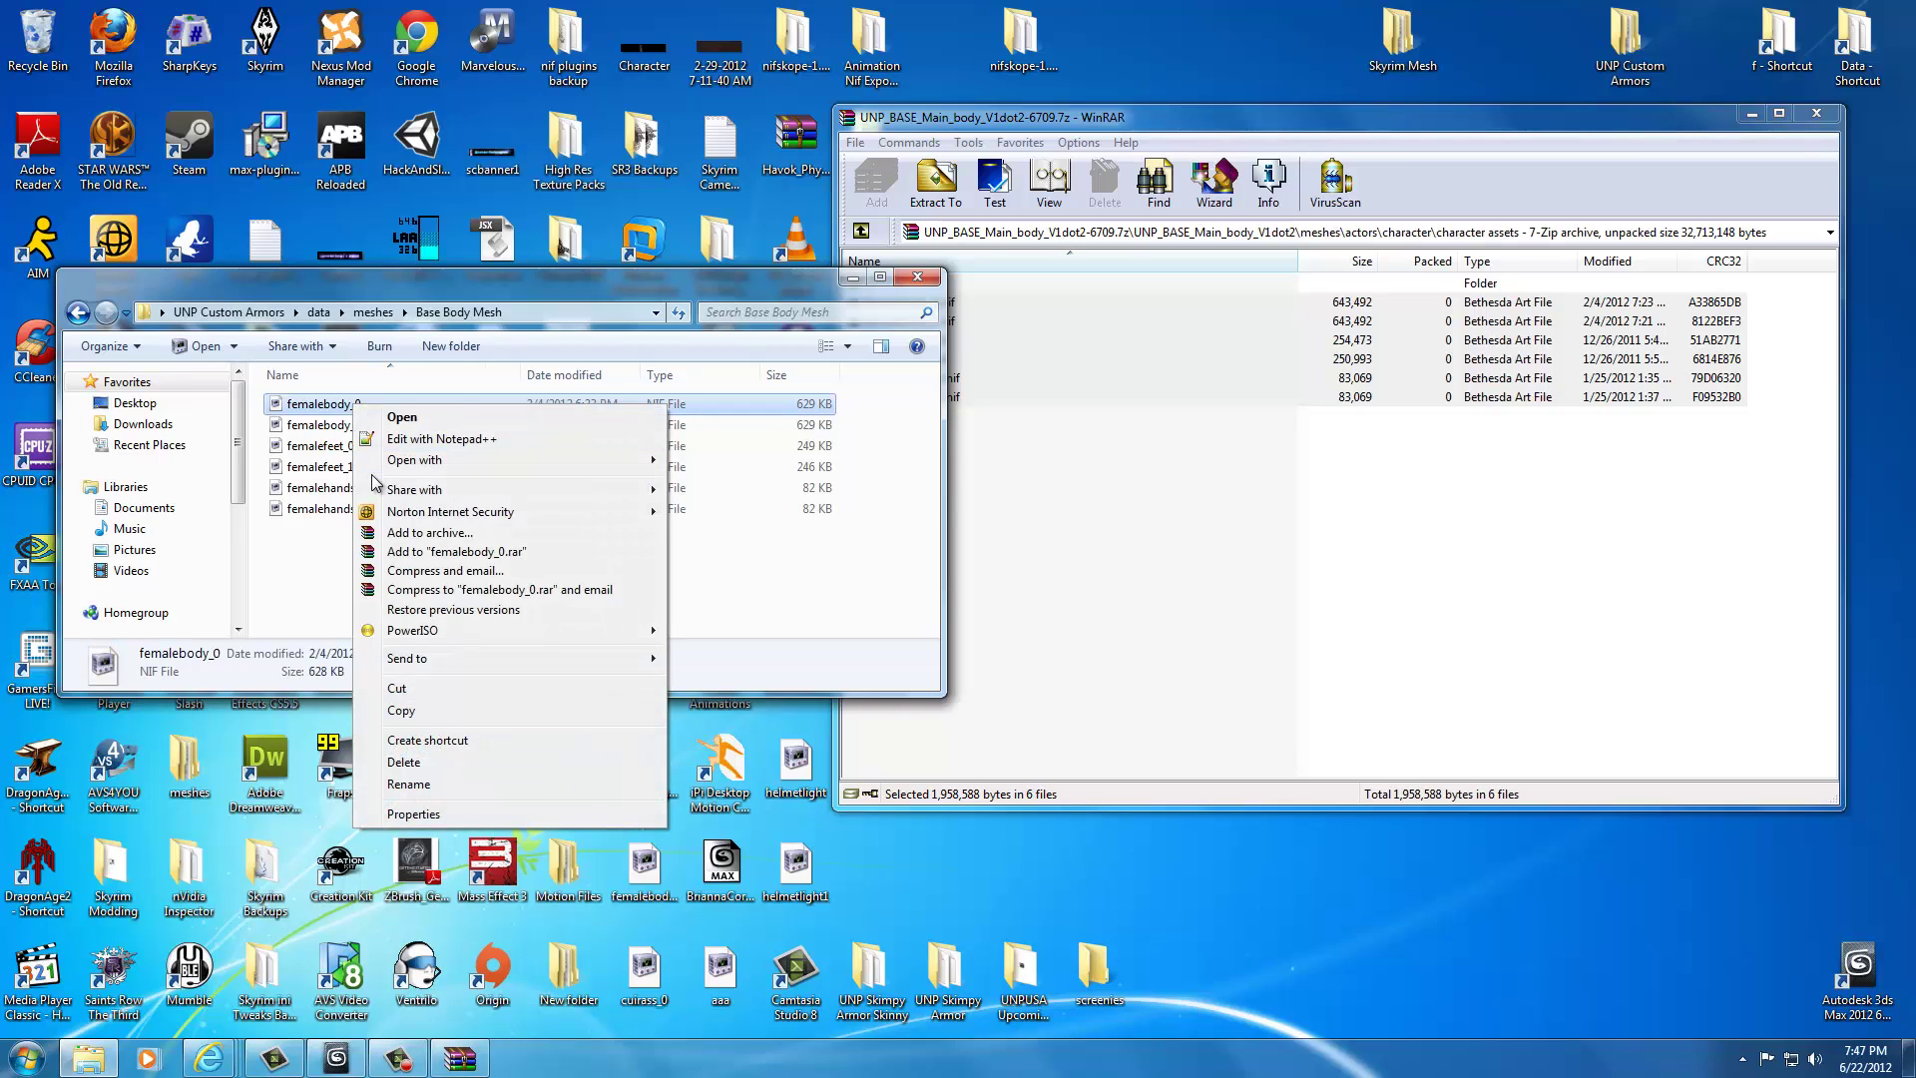
mouse_move(449, 461)
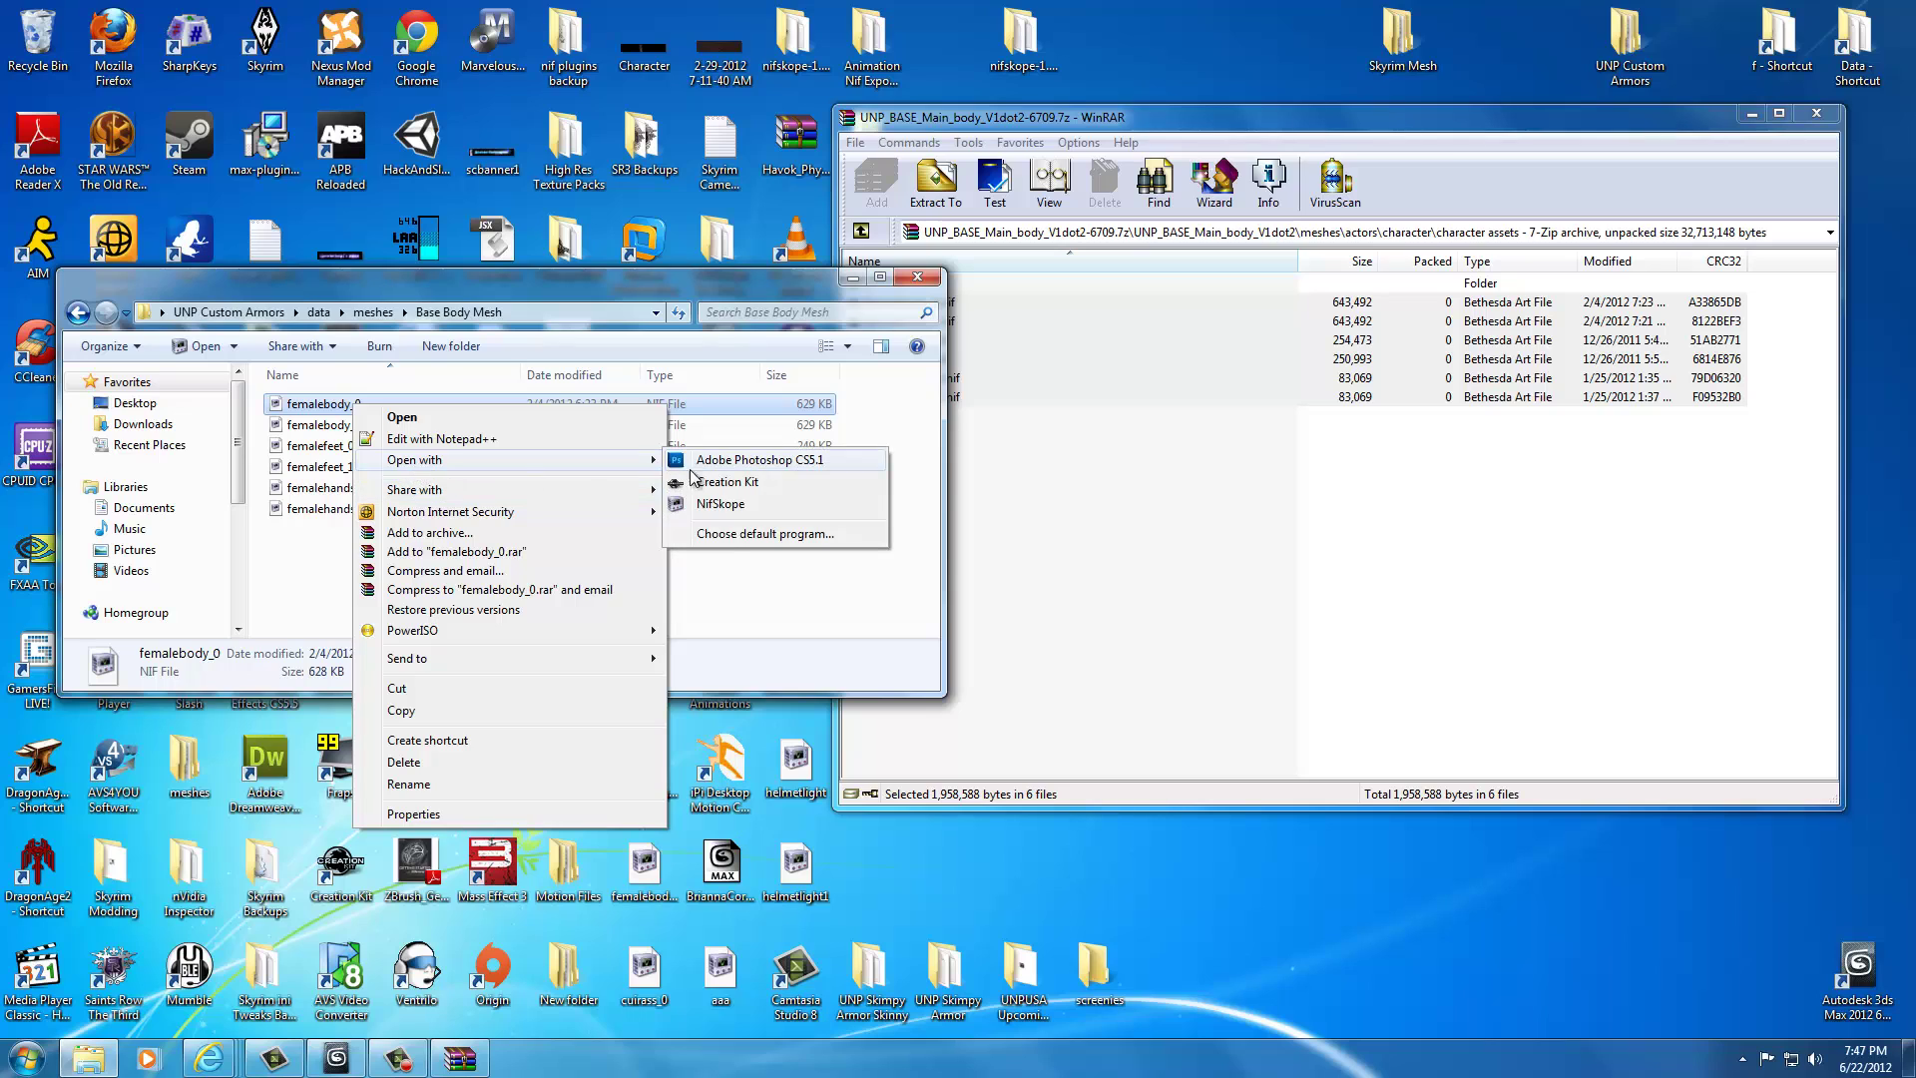
click(727, 535)
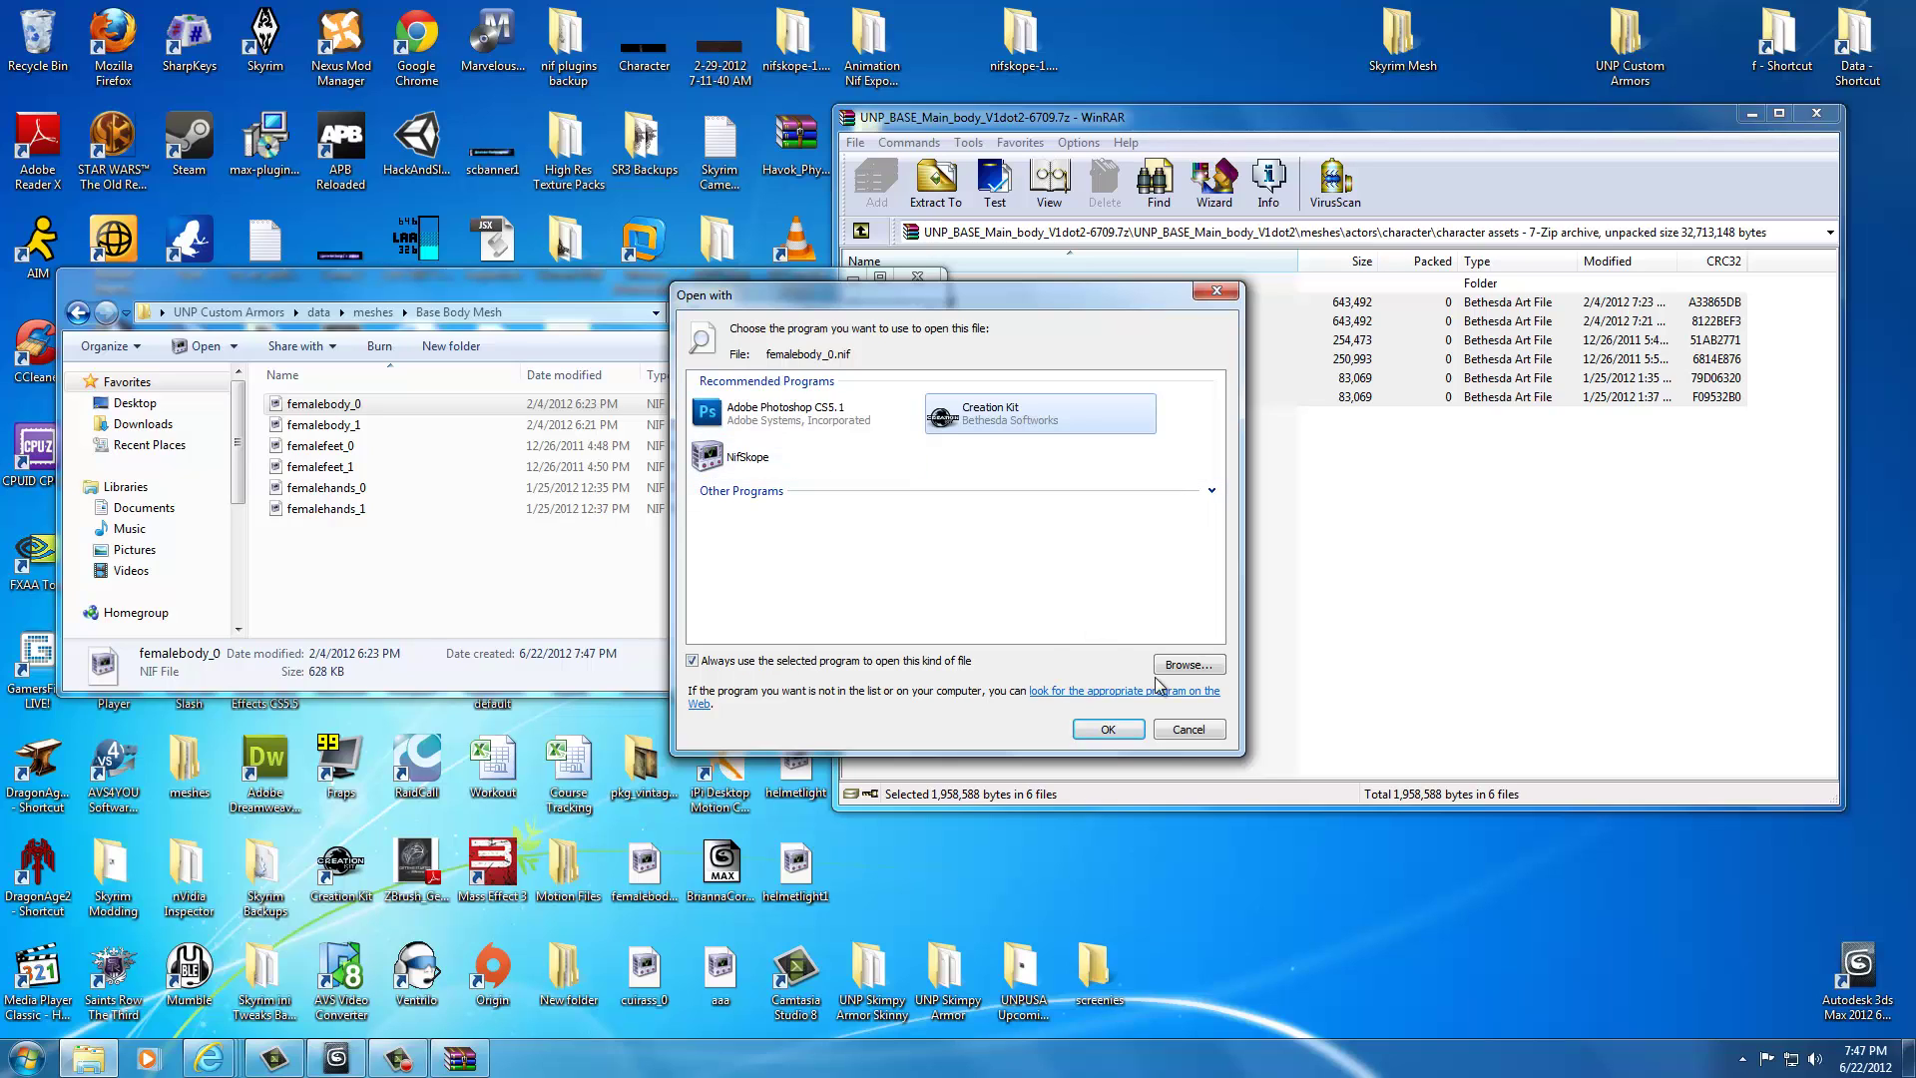
click(1038, 52)
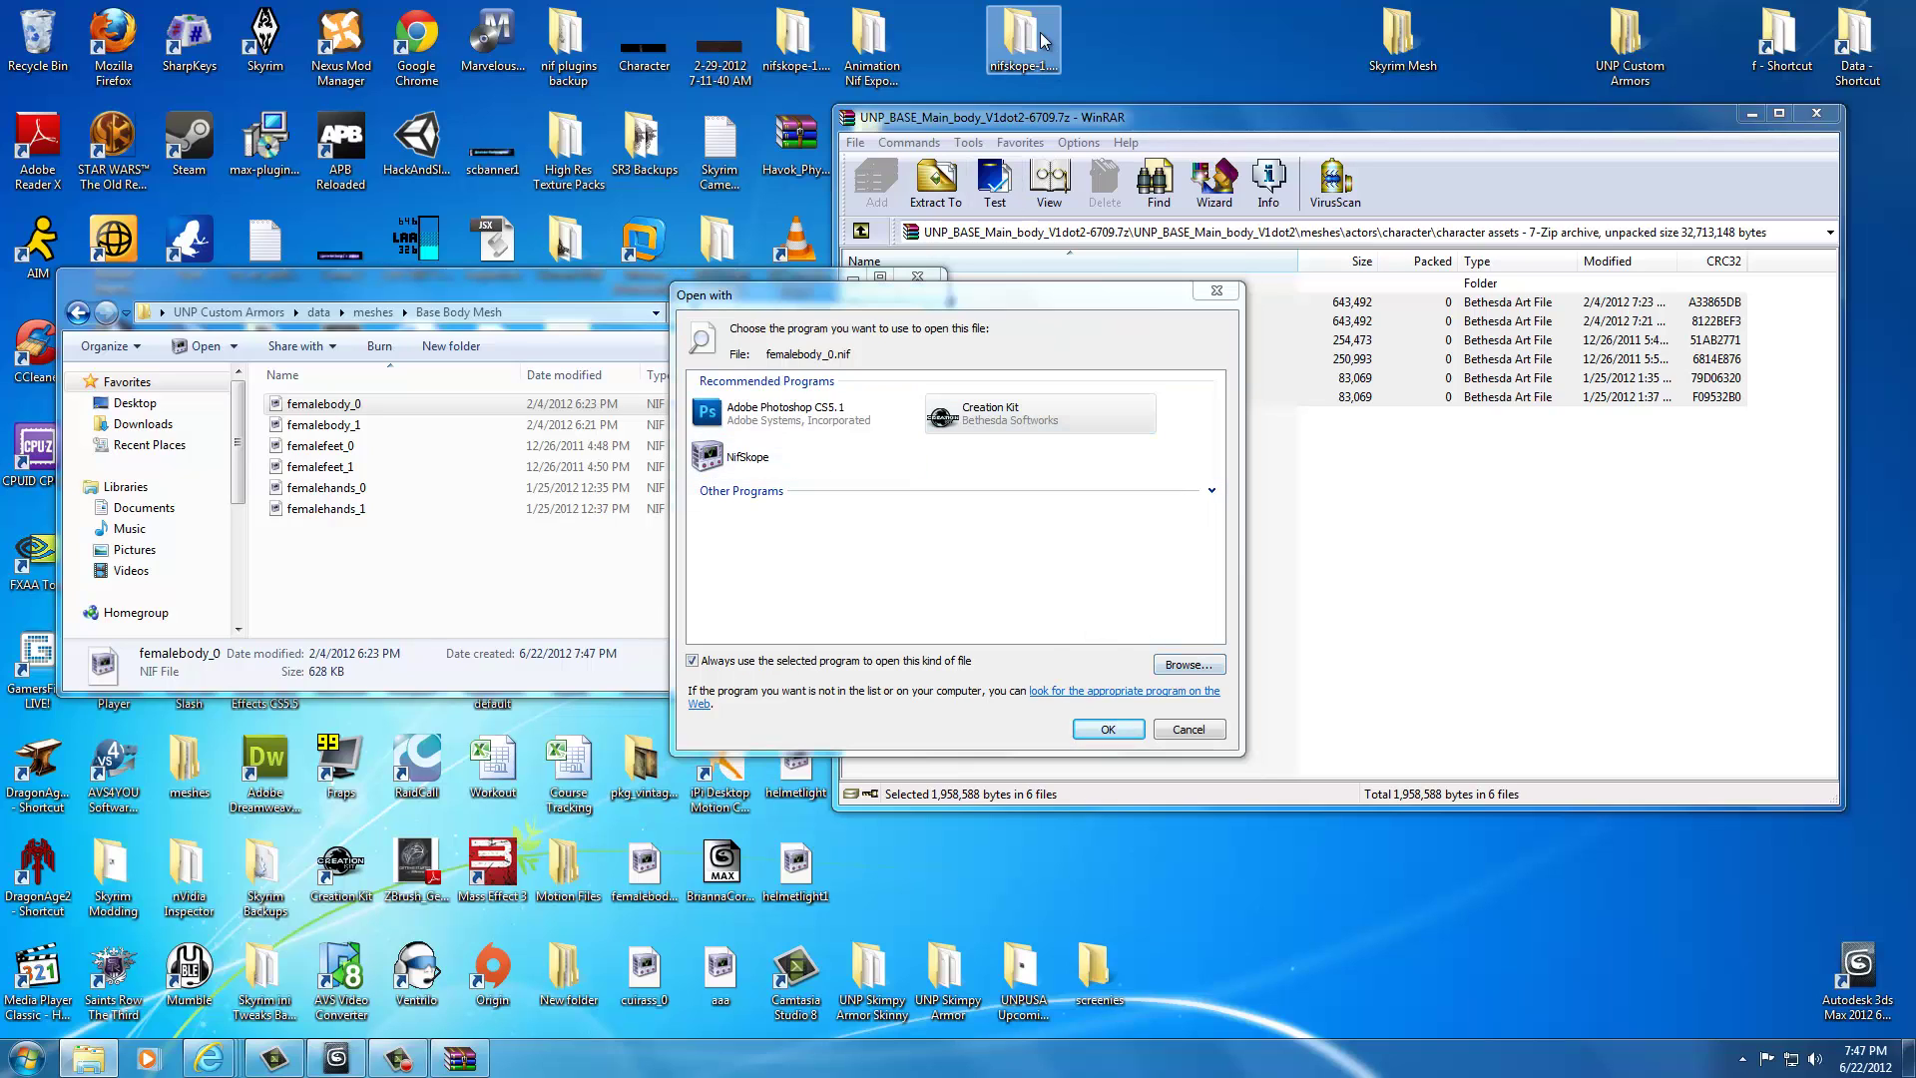
click(1188, 663)
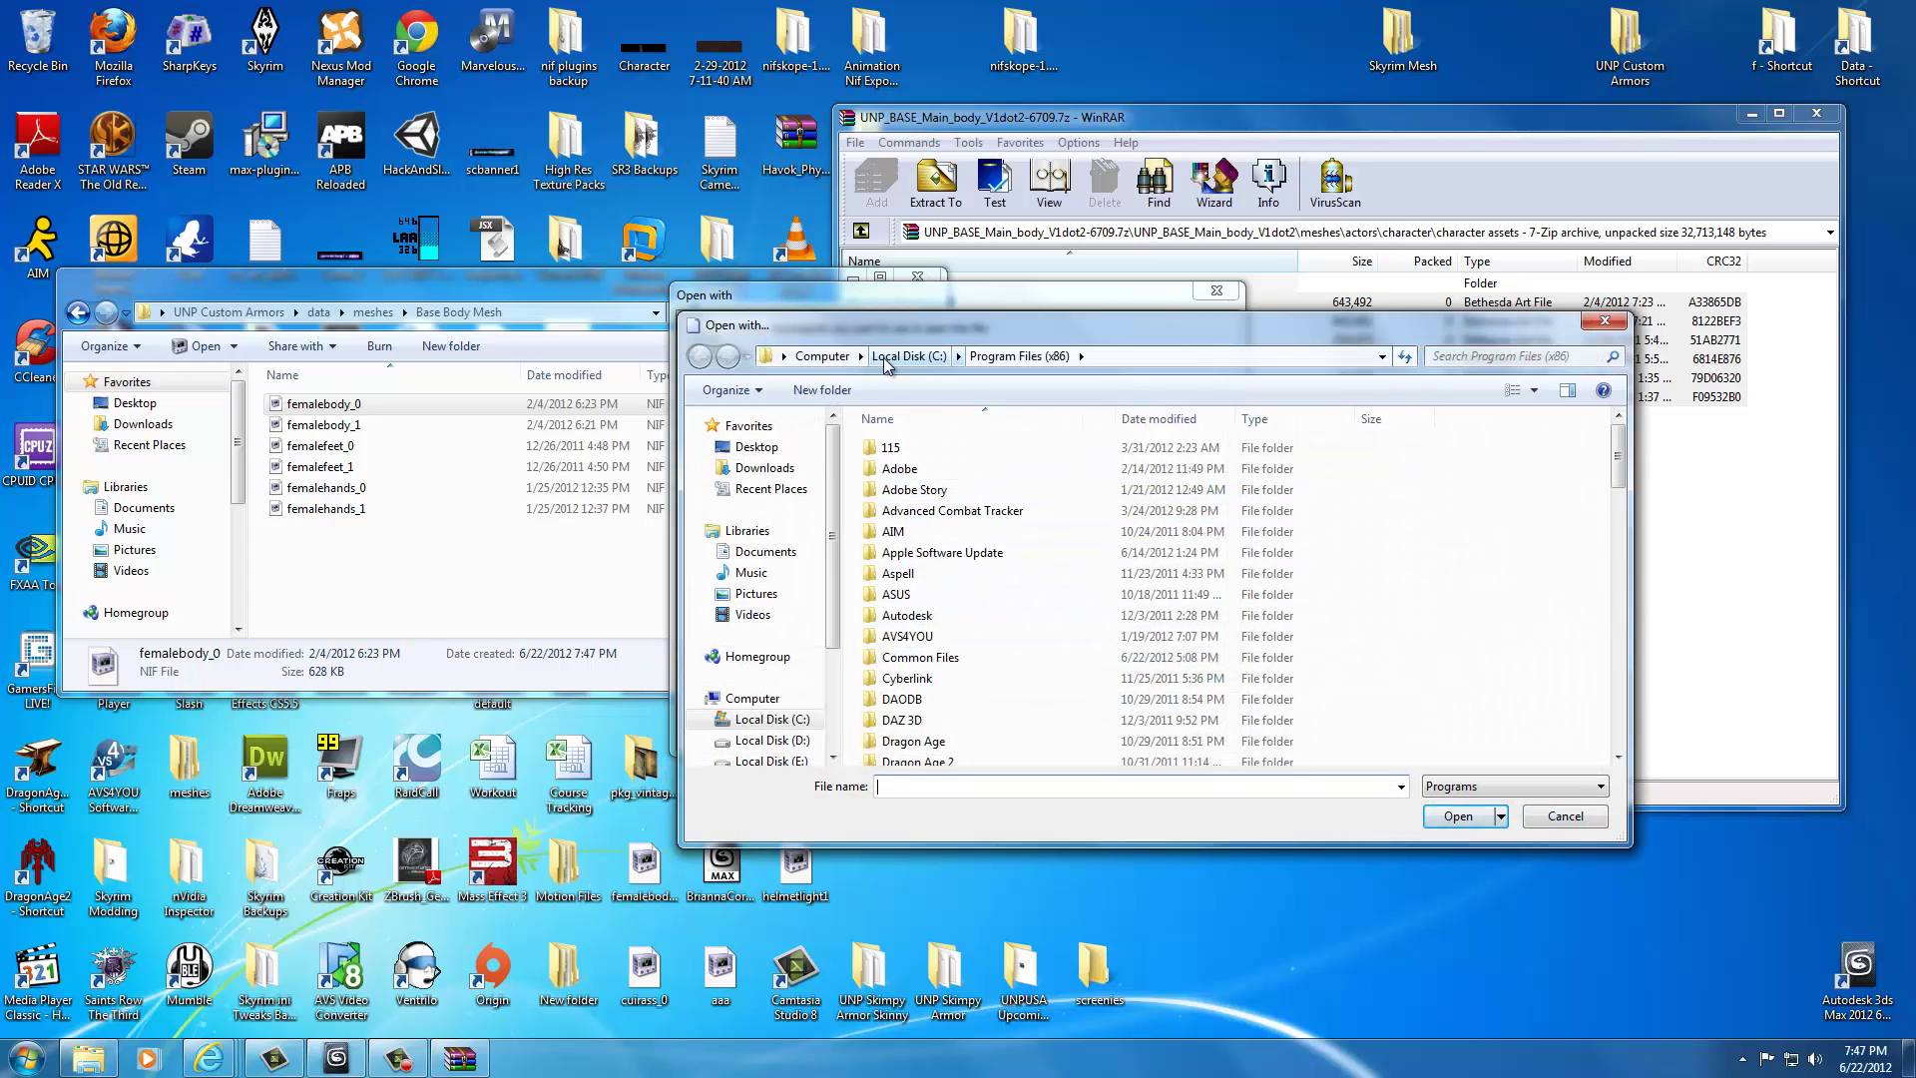
click(758, 447)
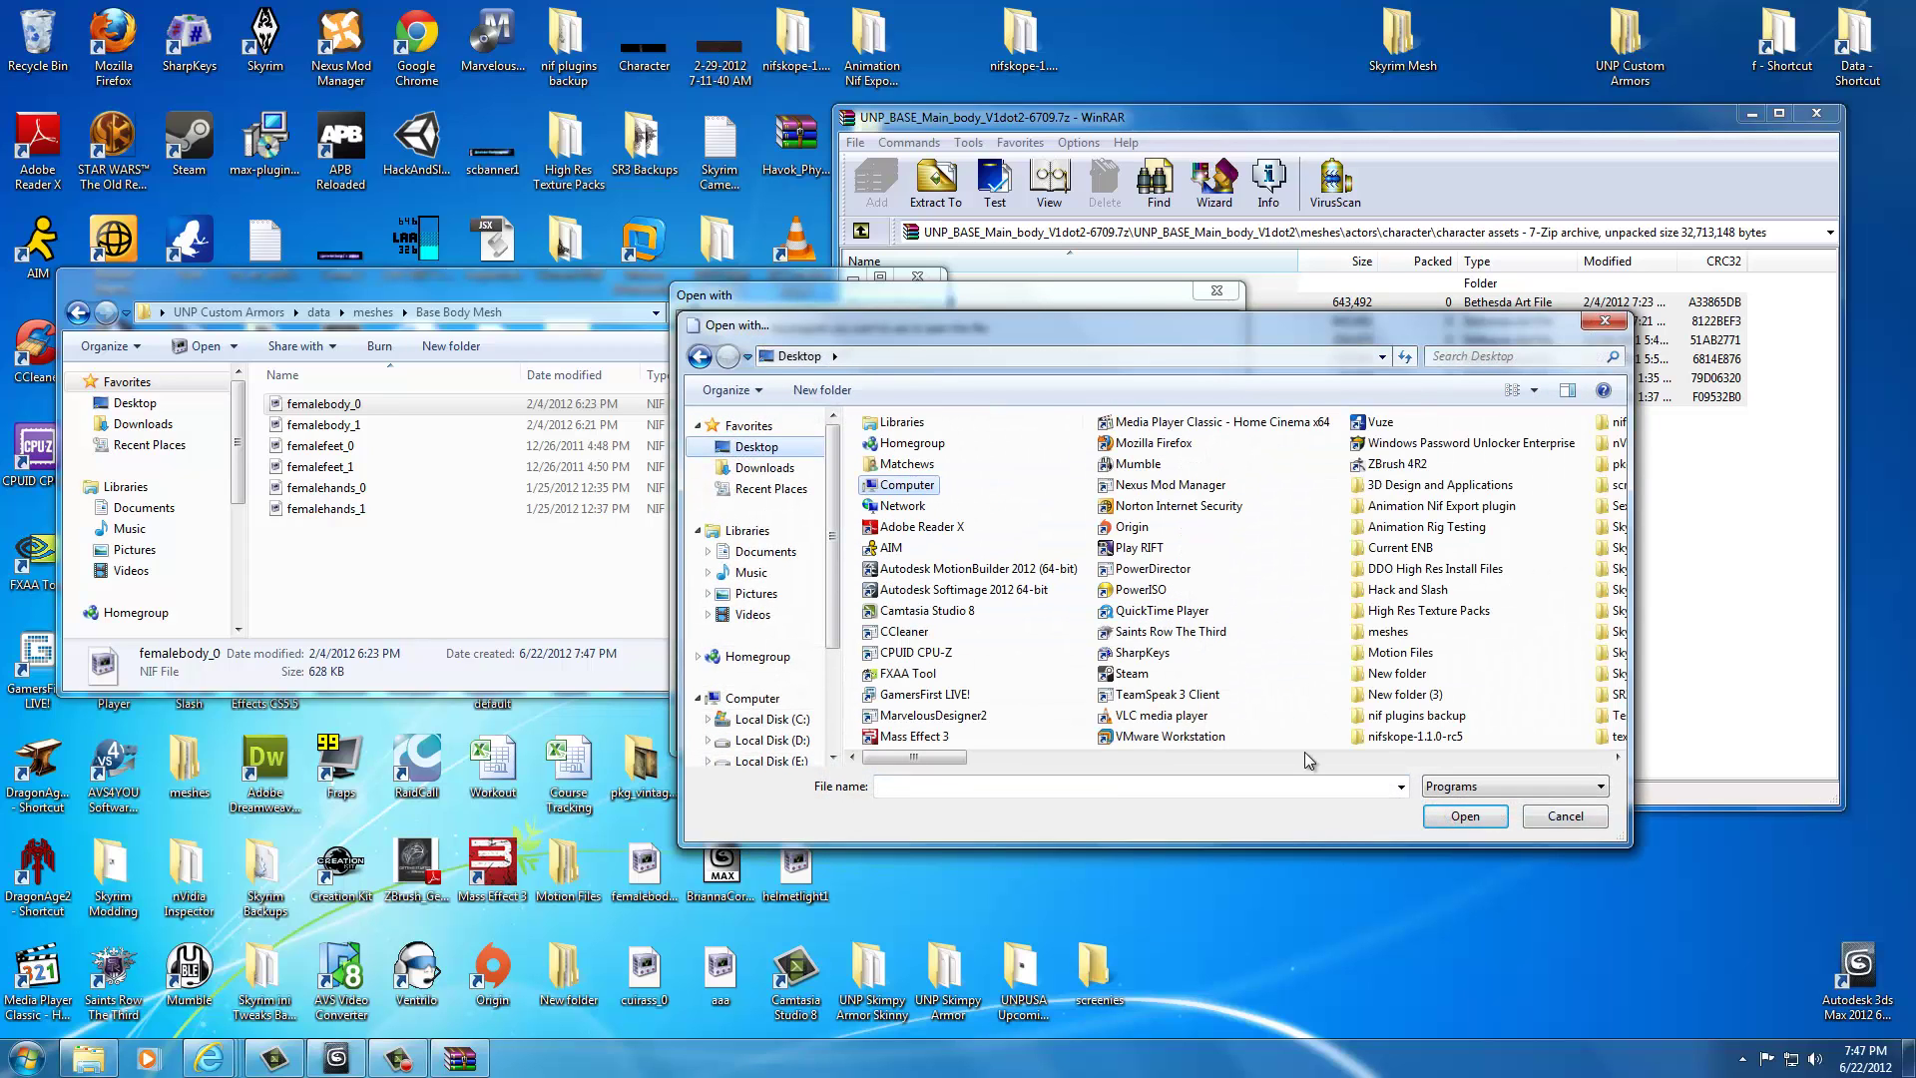
drag(943, 757, 1267, 764)
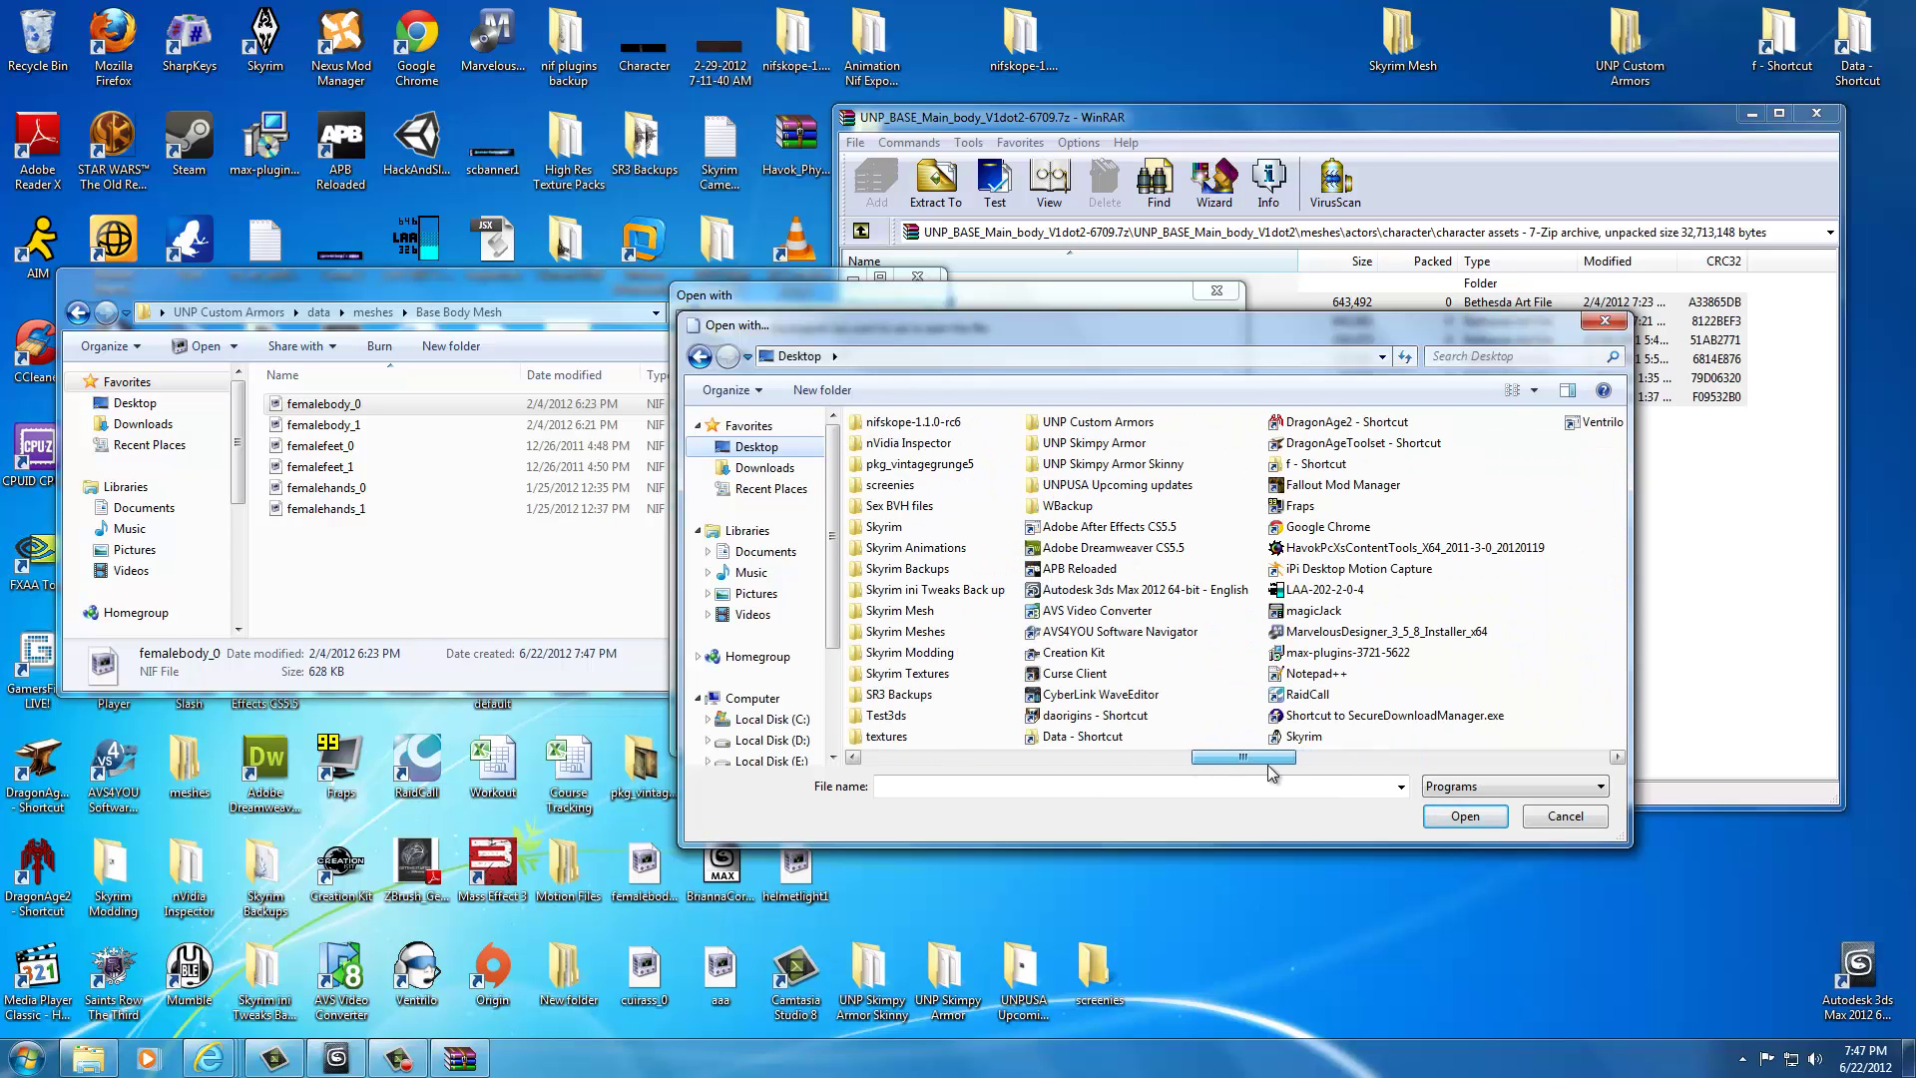
double_click(938, 421)
click(877, 553)
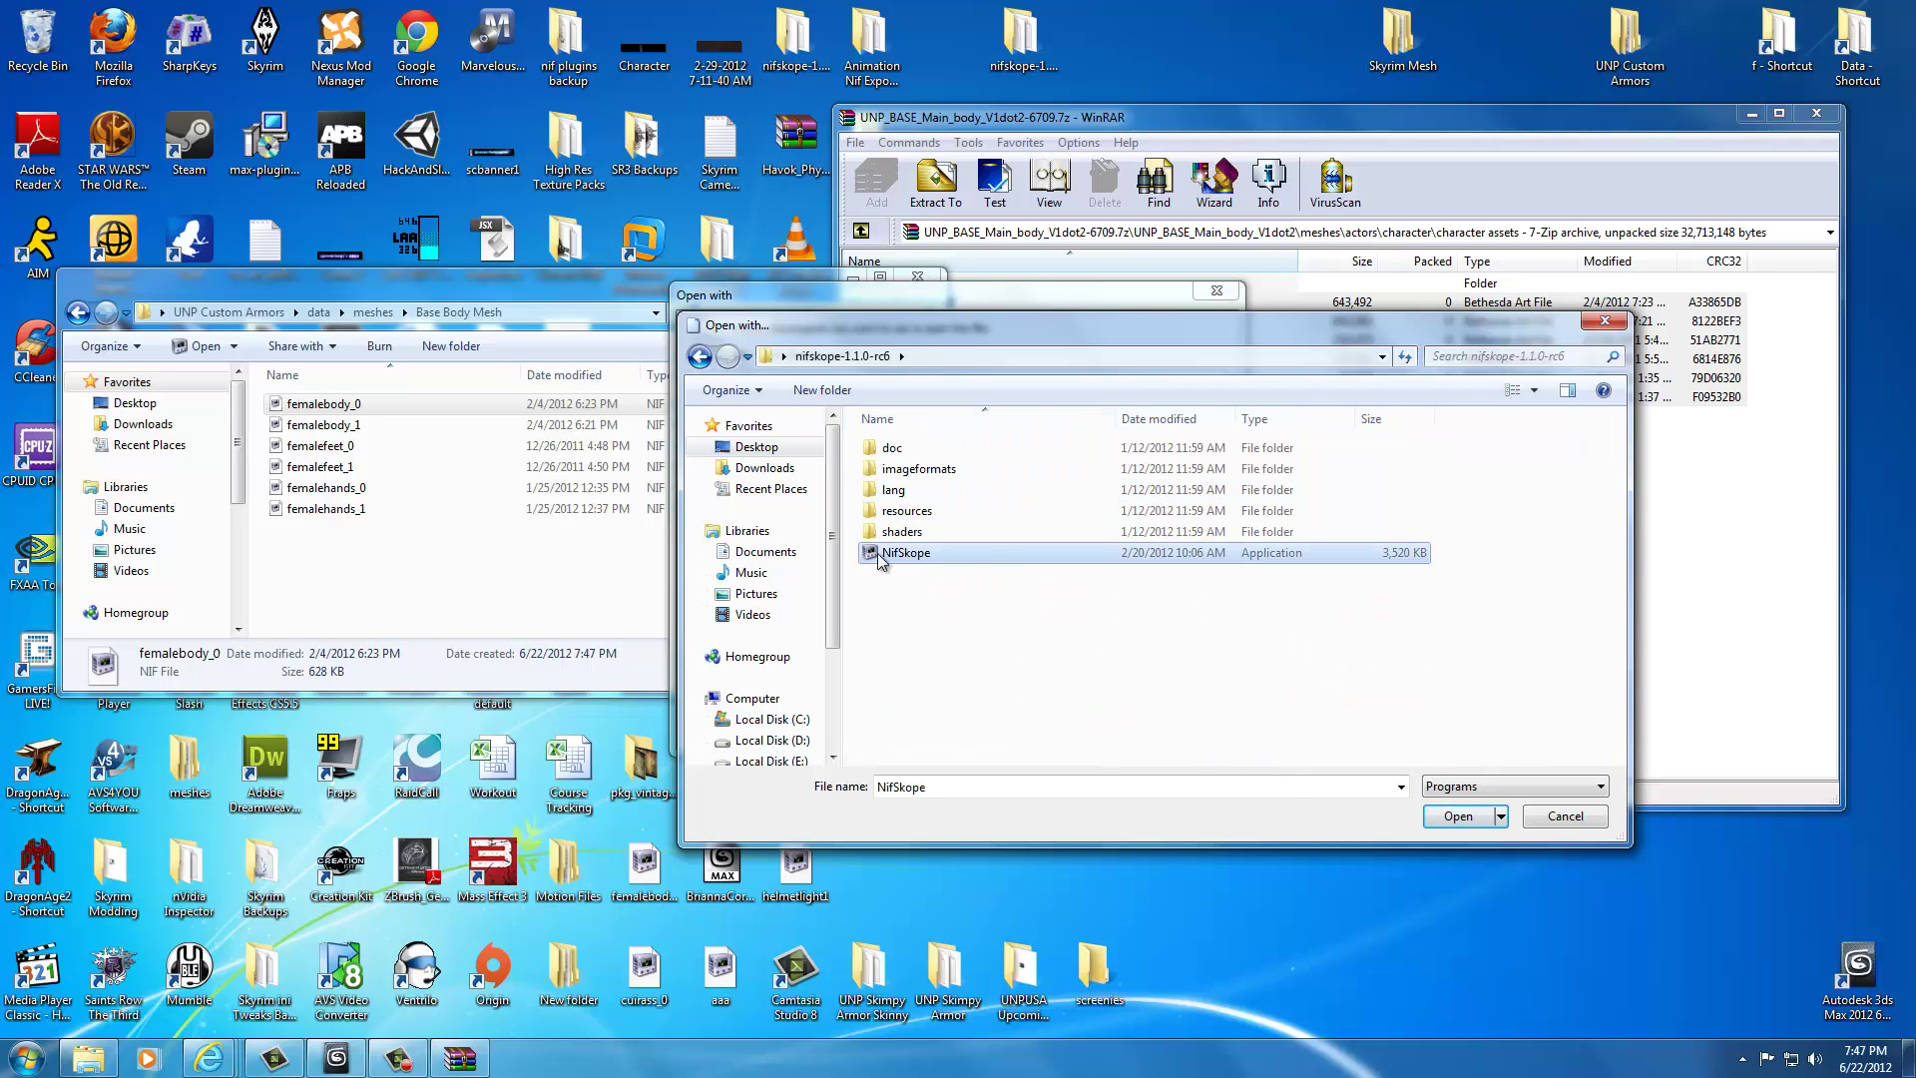
click(1572, 820)
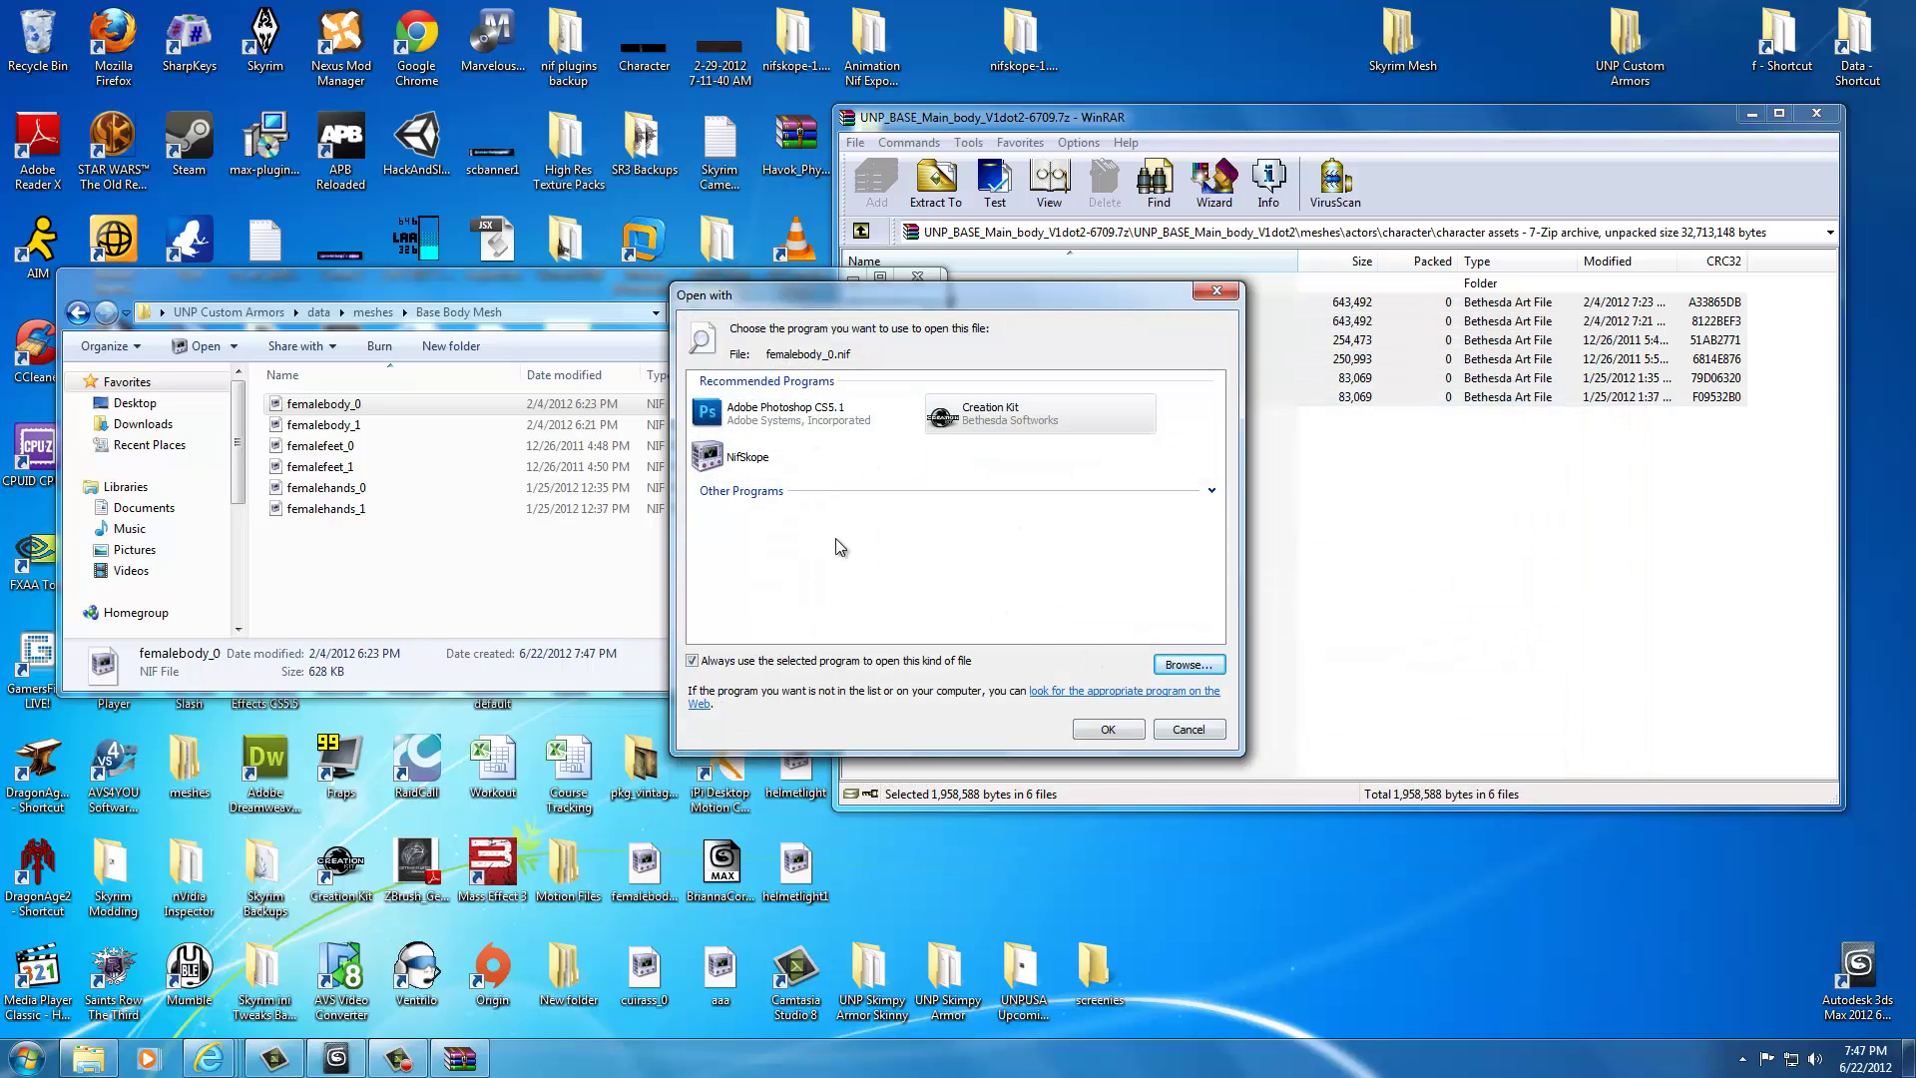
click(1183, 732)
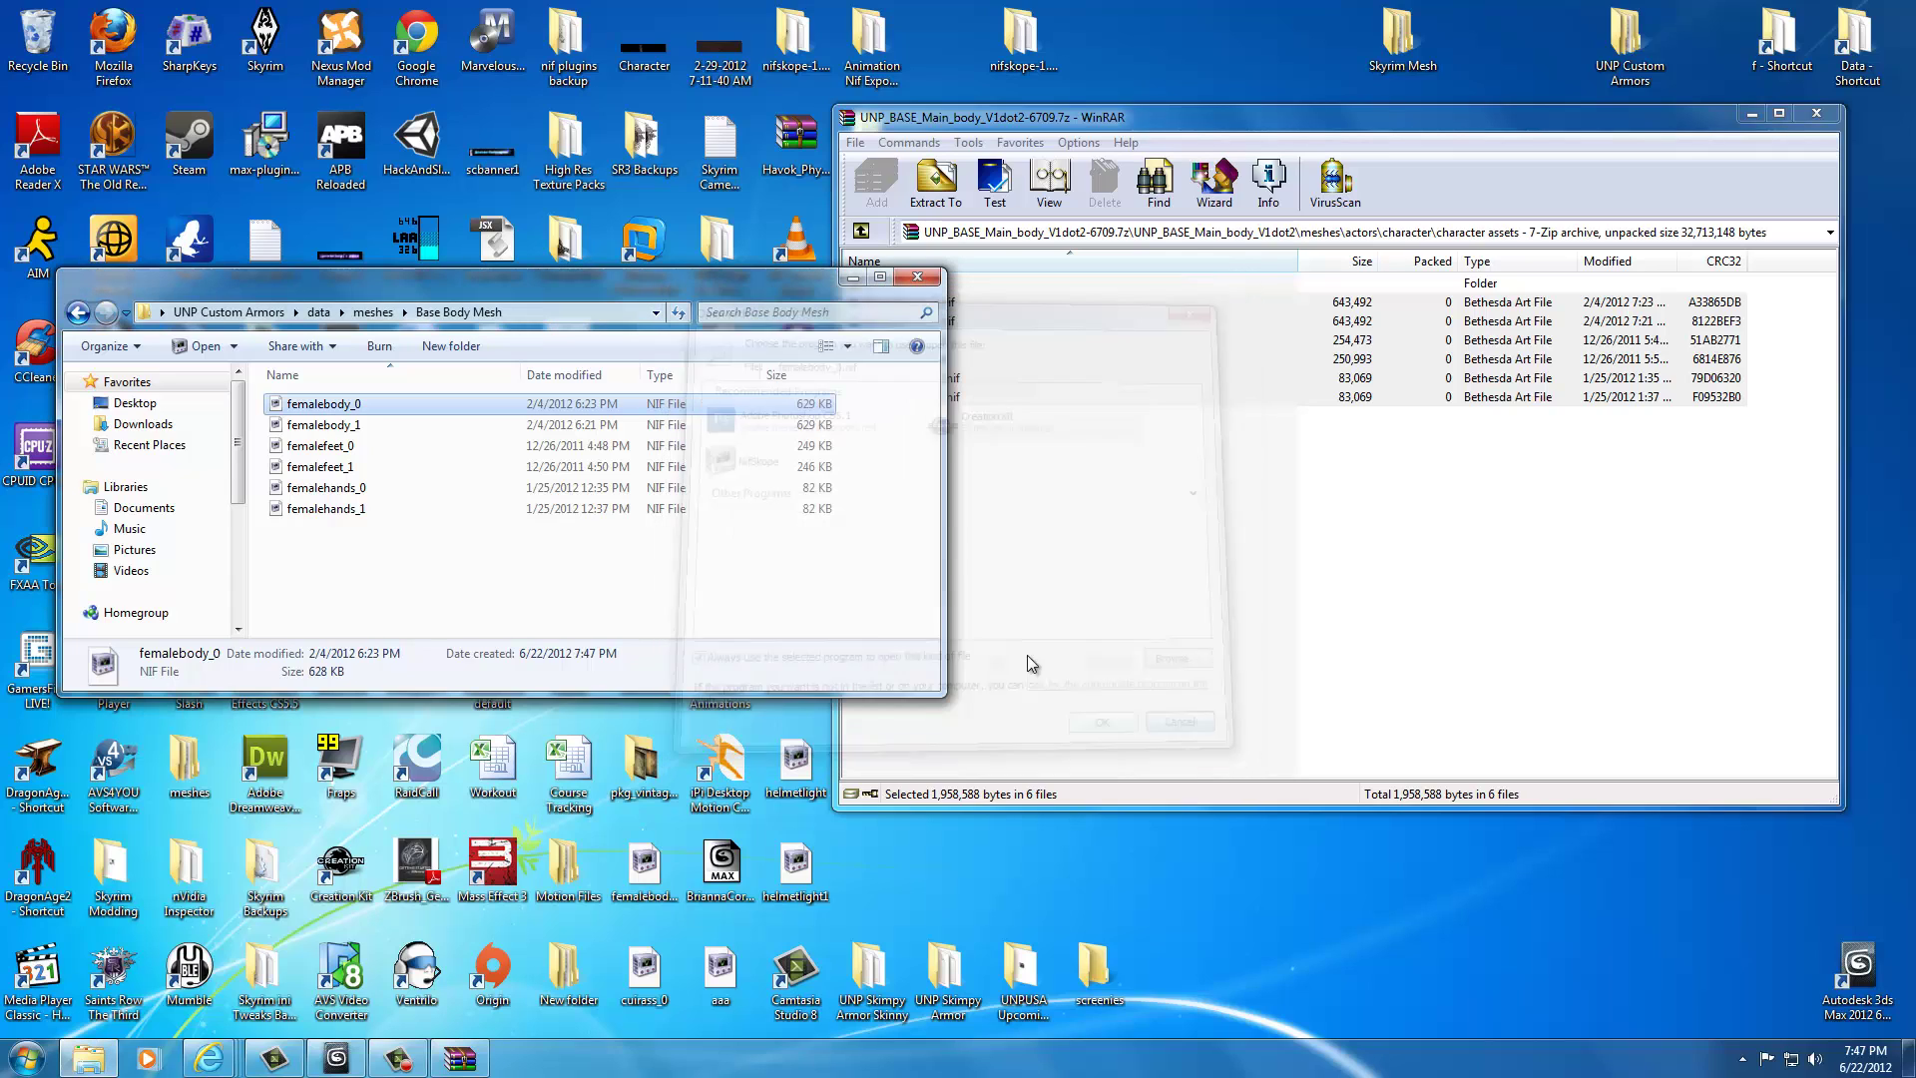
- Open femalebody_0 from the Base Body Mesh folder in NifSkope and select the body mesh in the 3D view
double_click(368, 411)
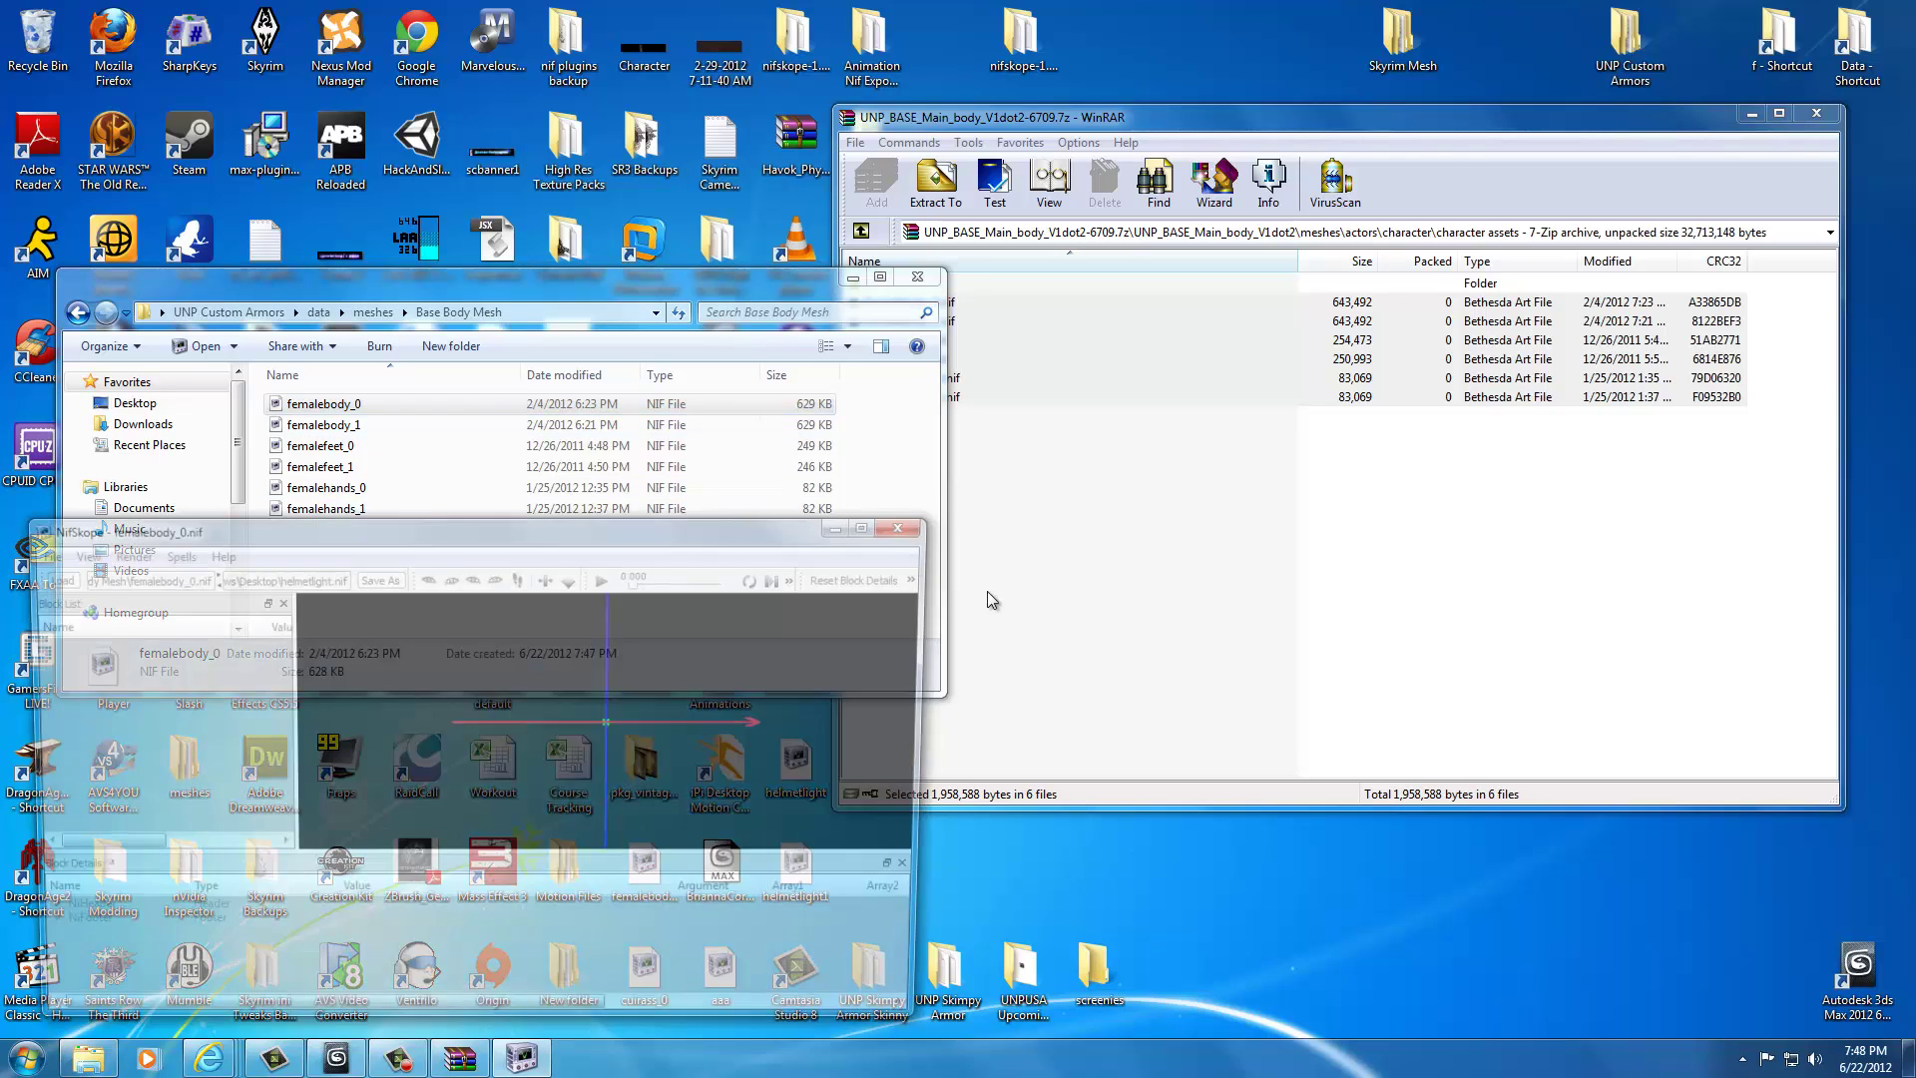
drag(721, 788, 602, 694)
scroll(754, 733, up, 4)
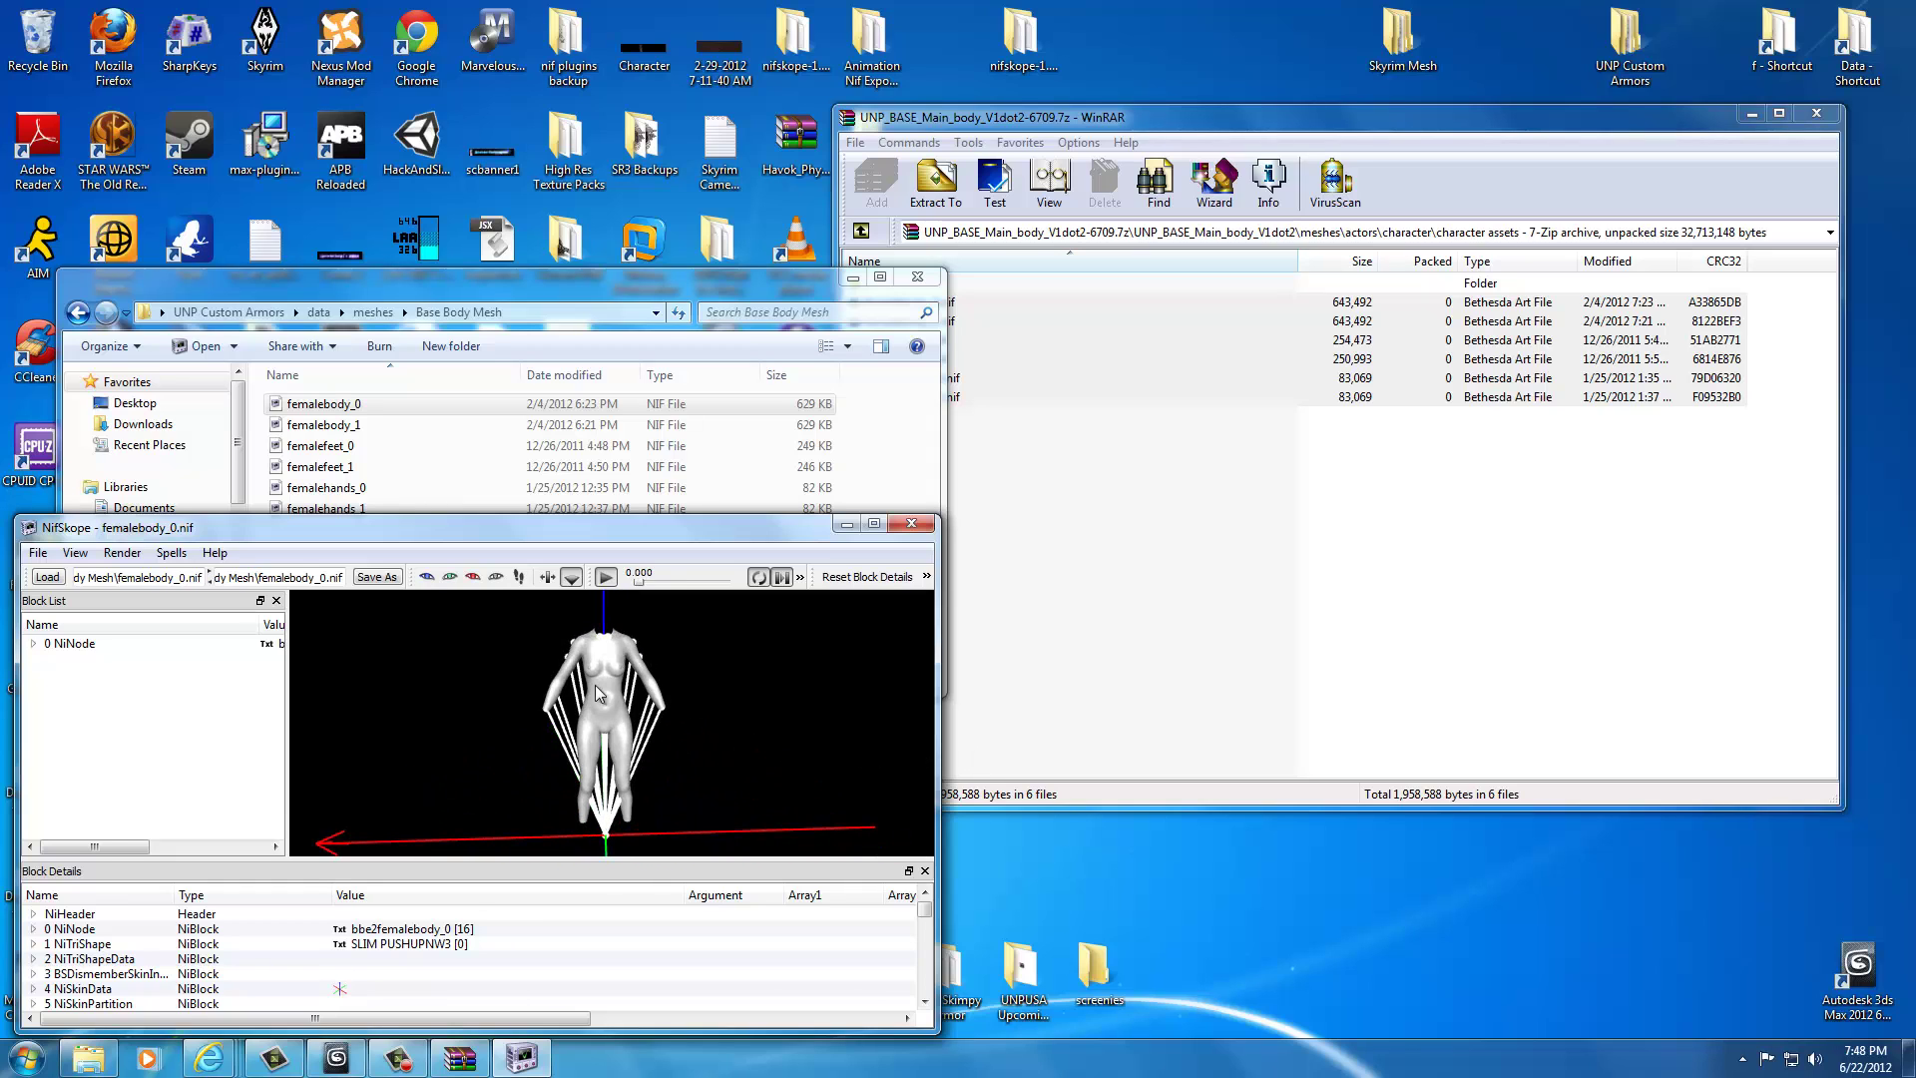
click(601, 694)
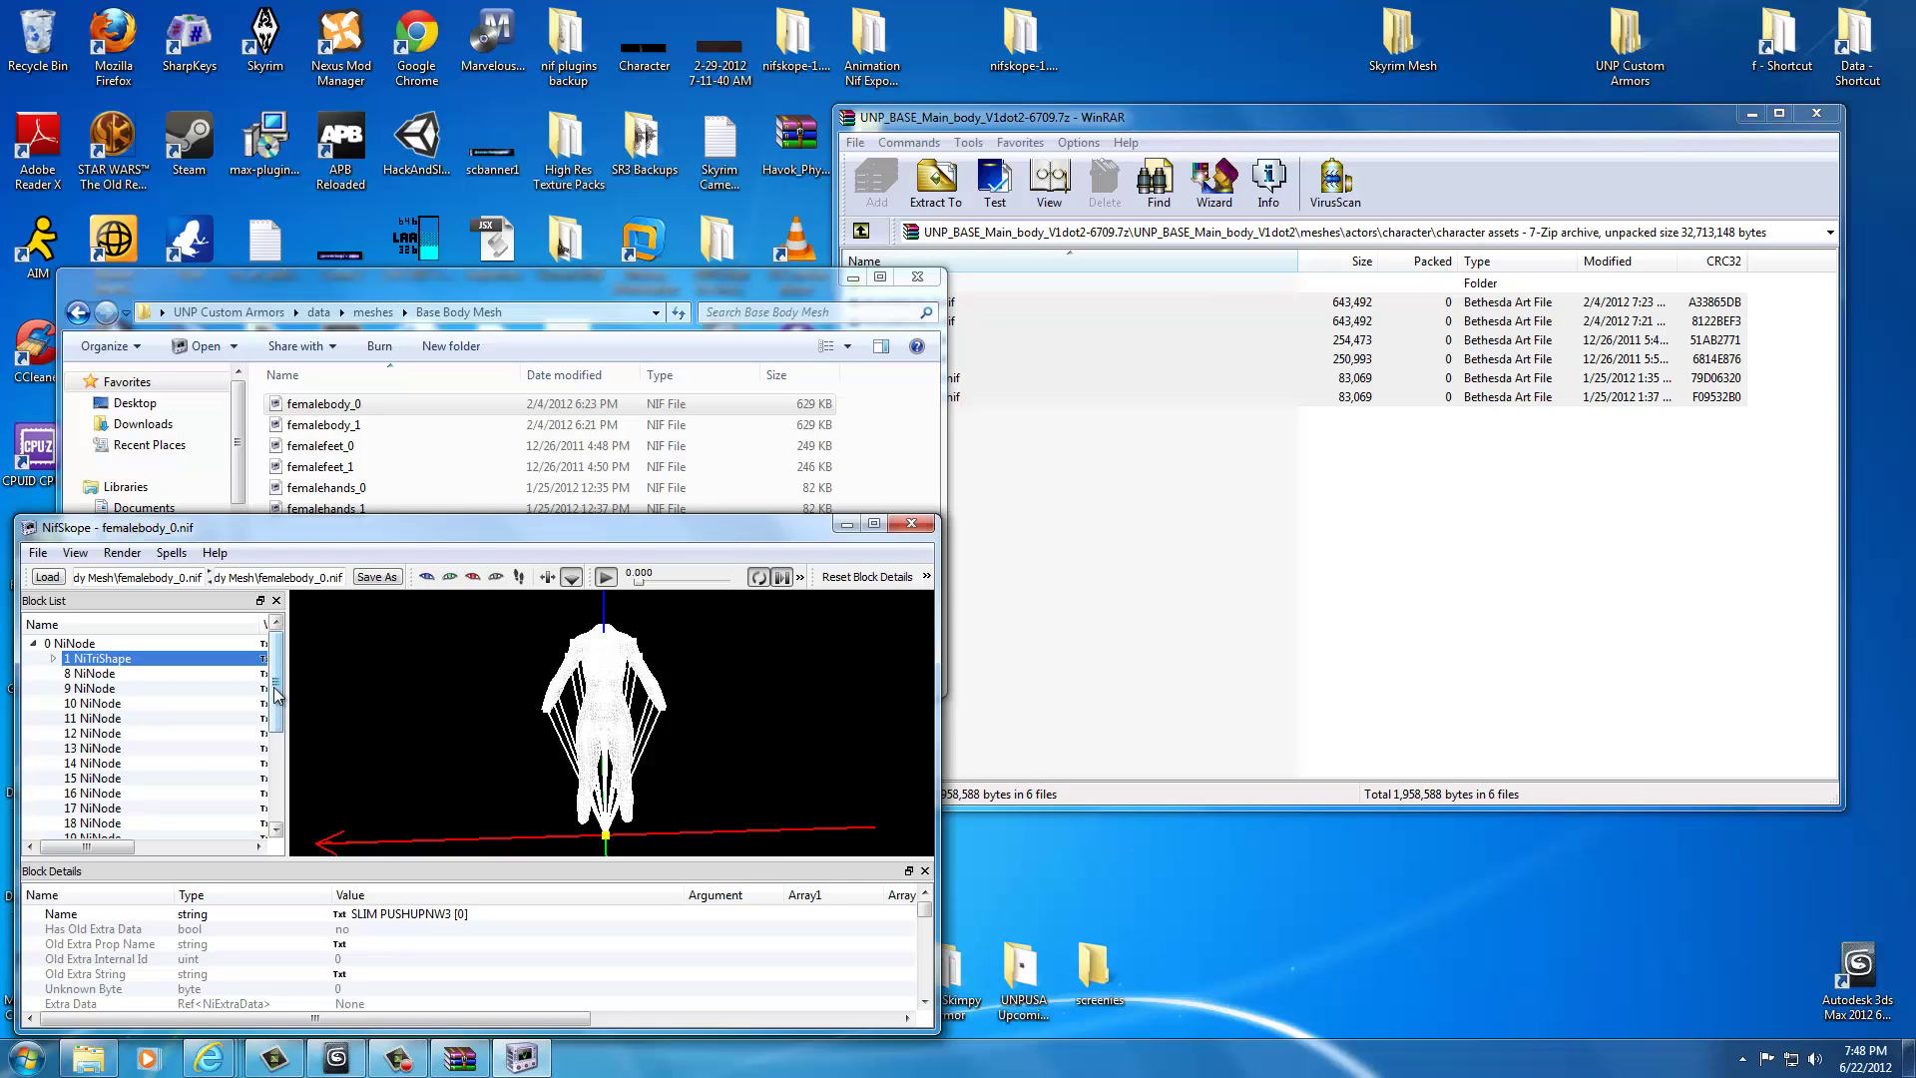
- Examine several NiNode bone blocks under the root node and where each one sits on the body
mouse_move(278, 682)
mouse_down()
mouse_move(280, 777)
mouse_move(281, 661)
mouse_up()
click(94, 688)
click(99, 718)
click(105, 777)
click(112, 808)
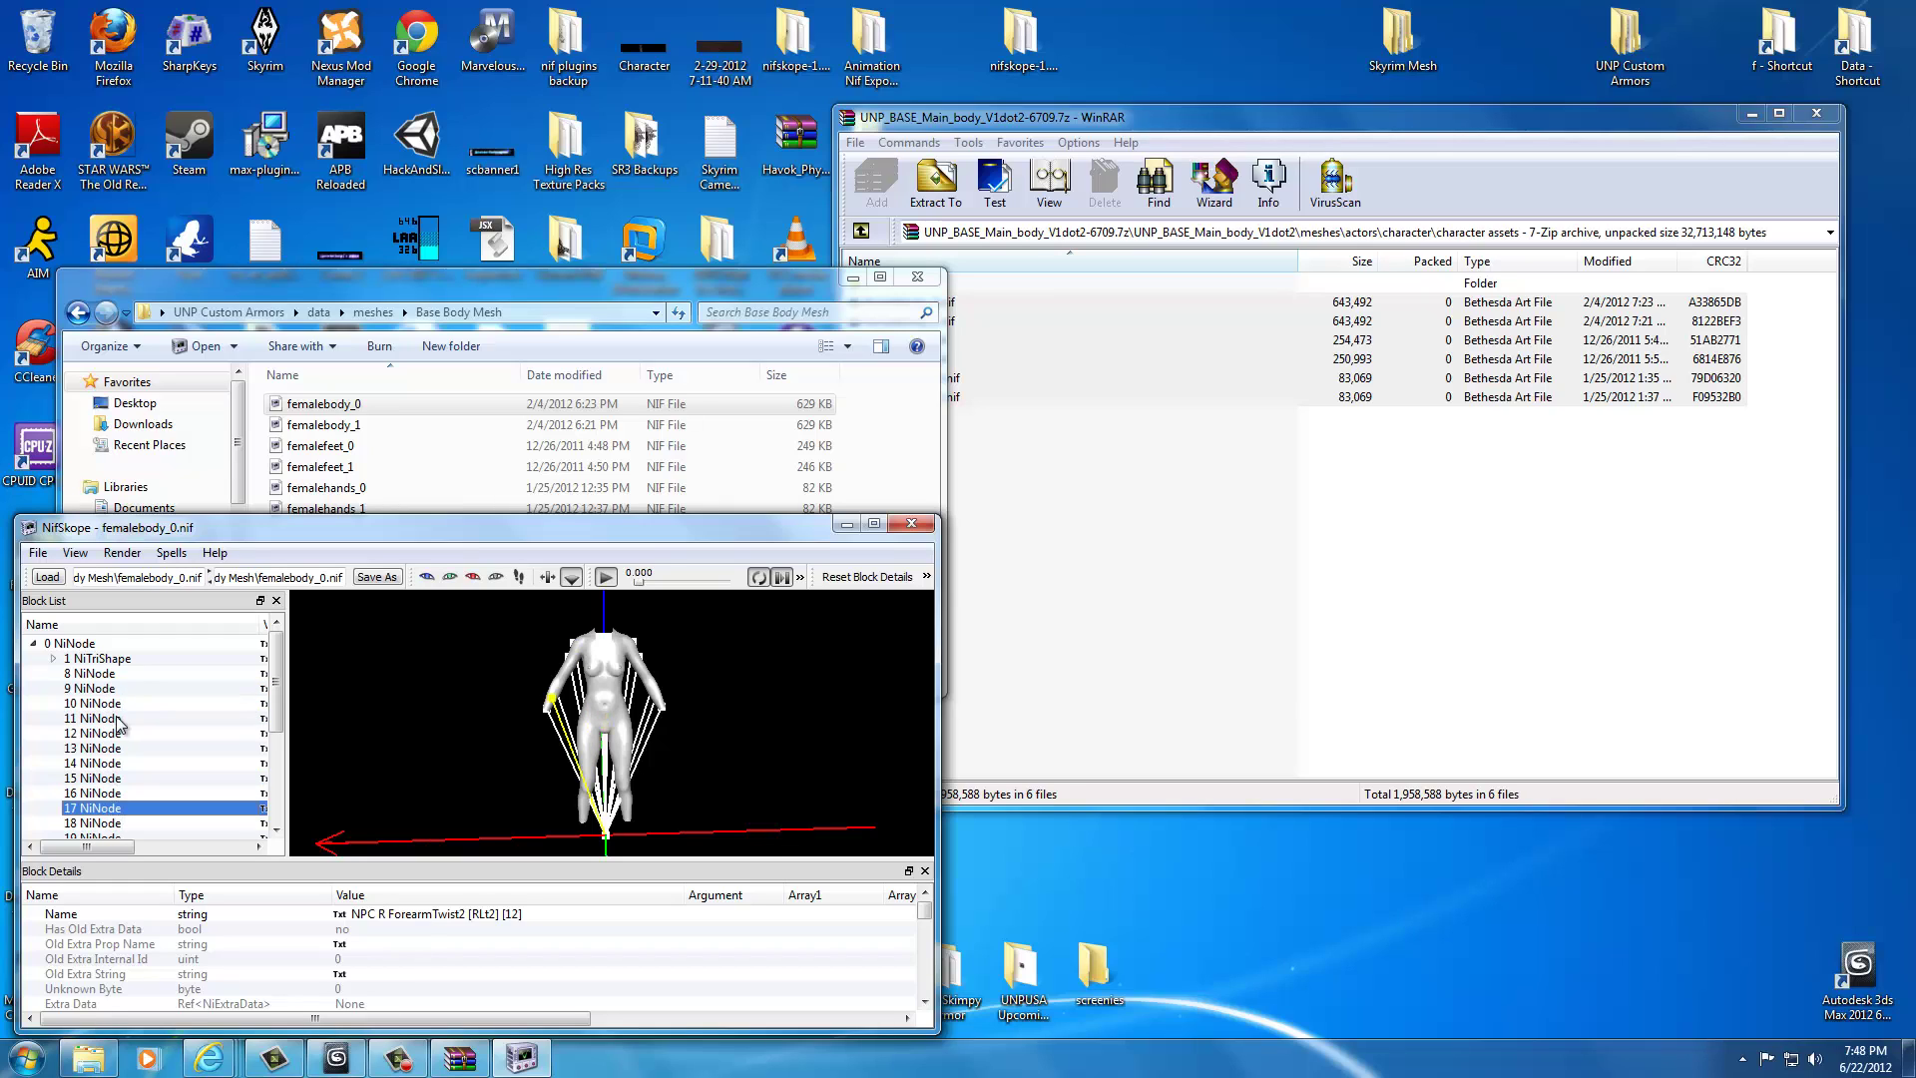
click(117, 717)
click(123, 675)
click(145, 733)
click(141, 762)
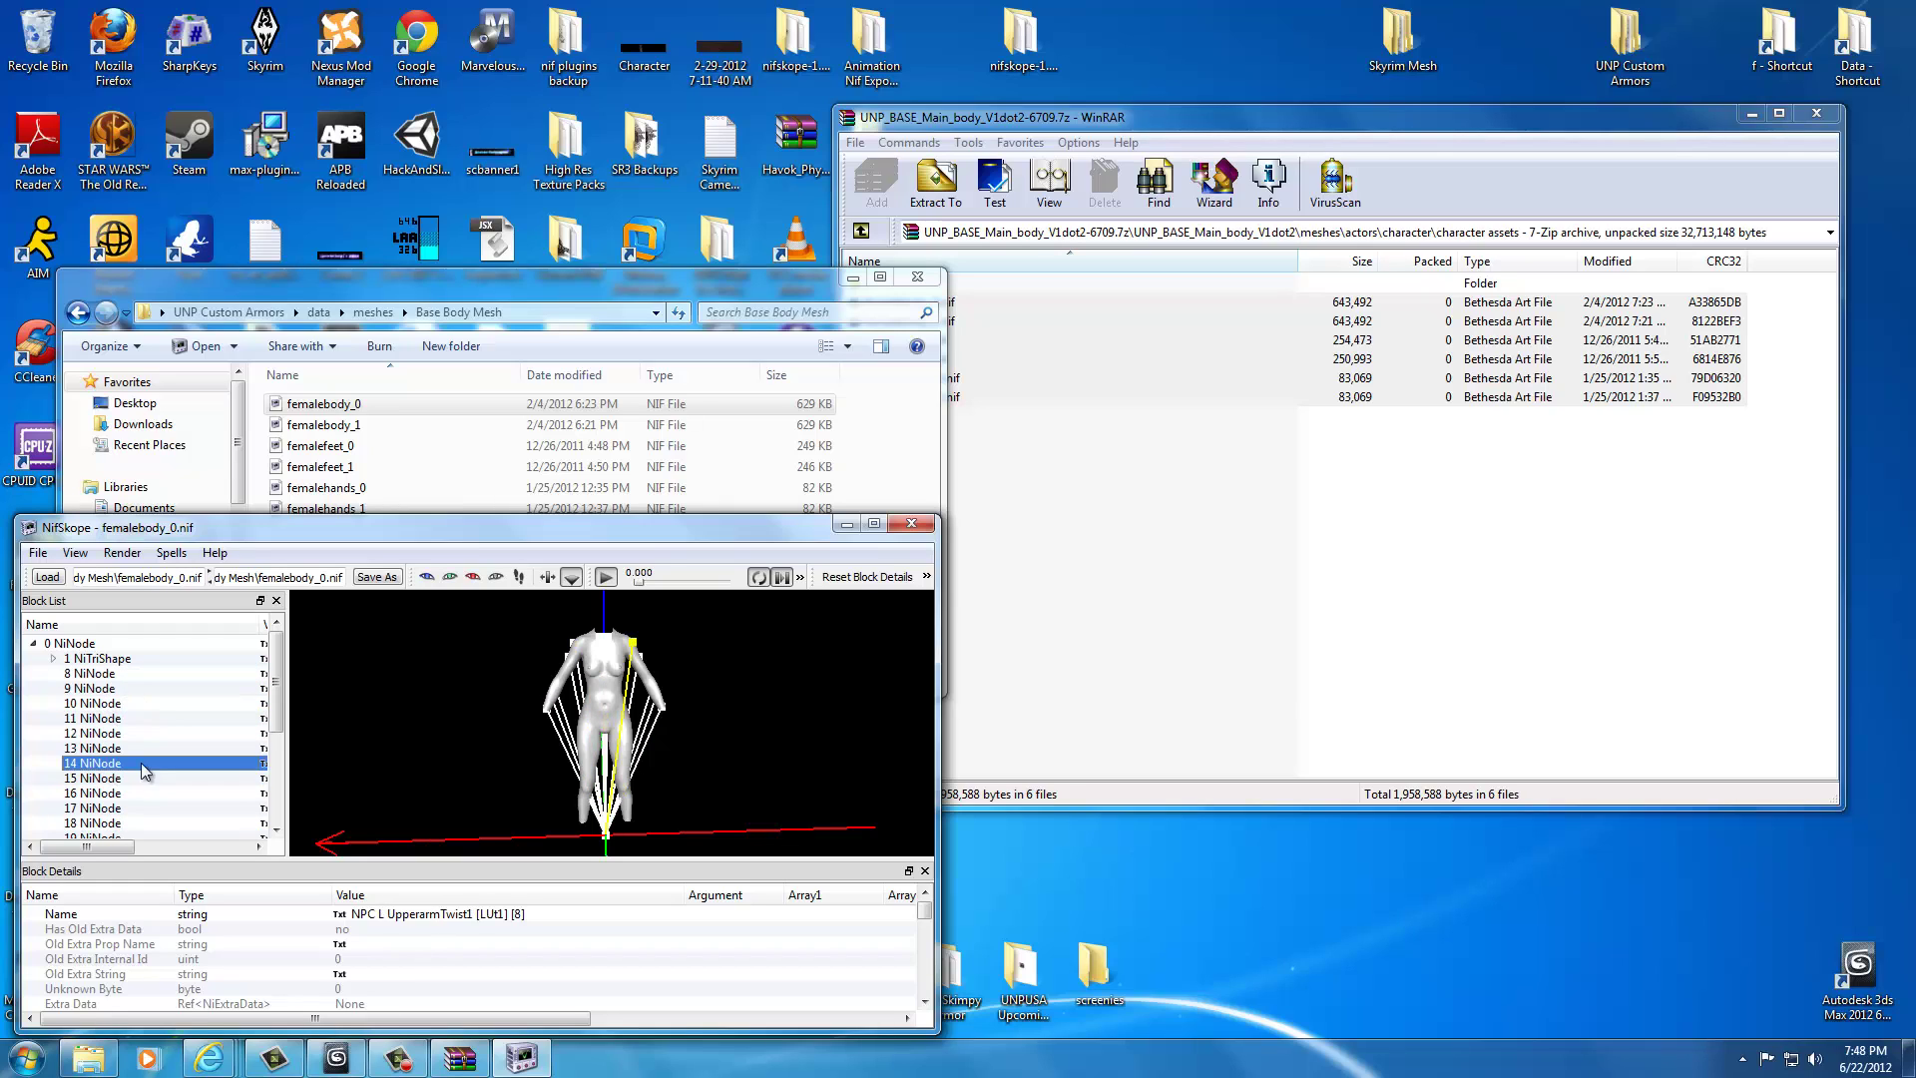
- Expand the NiTriShape block and examine its NiTriShapeData and BSDismemberSkinInstance blocks against the body mesh
click(55, 659)
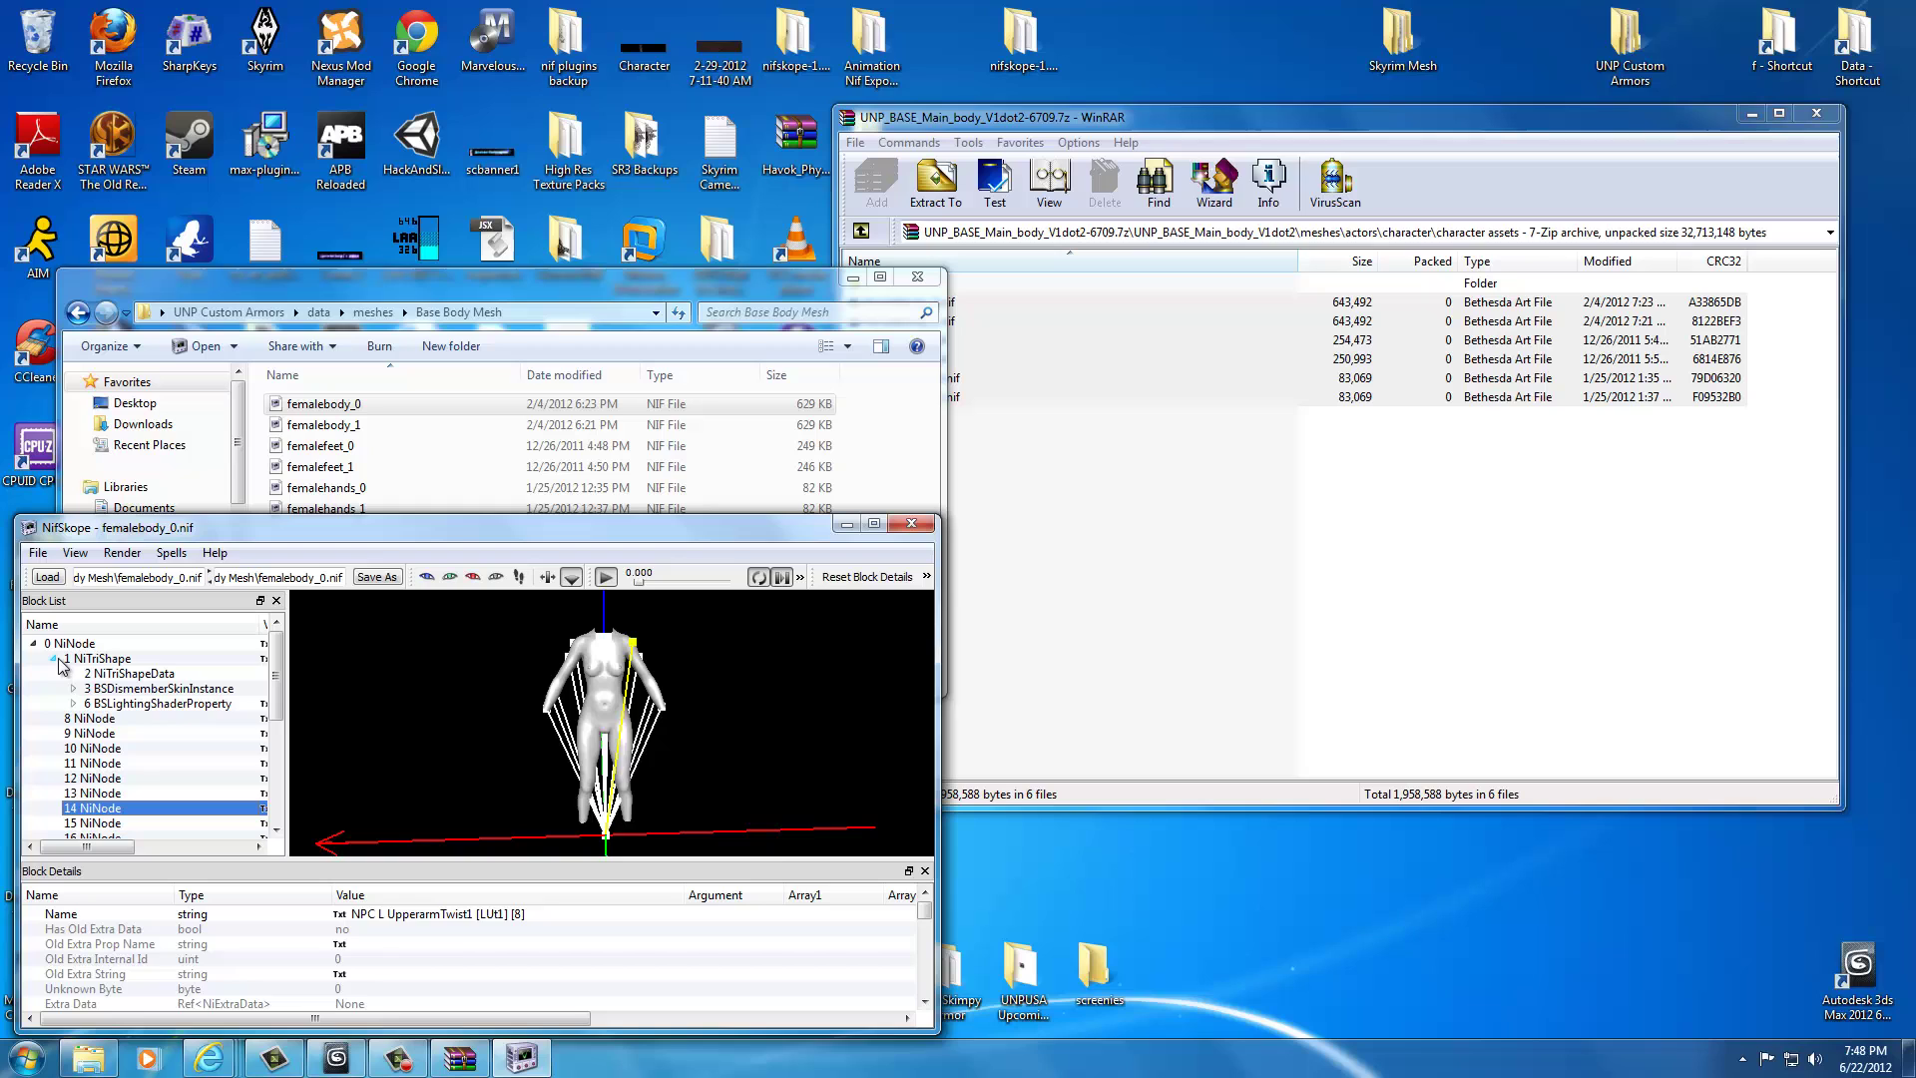
click(125, 674)
scroll(461, 739, up, 5)
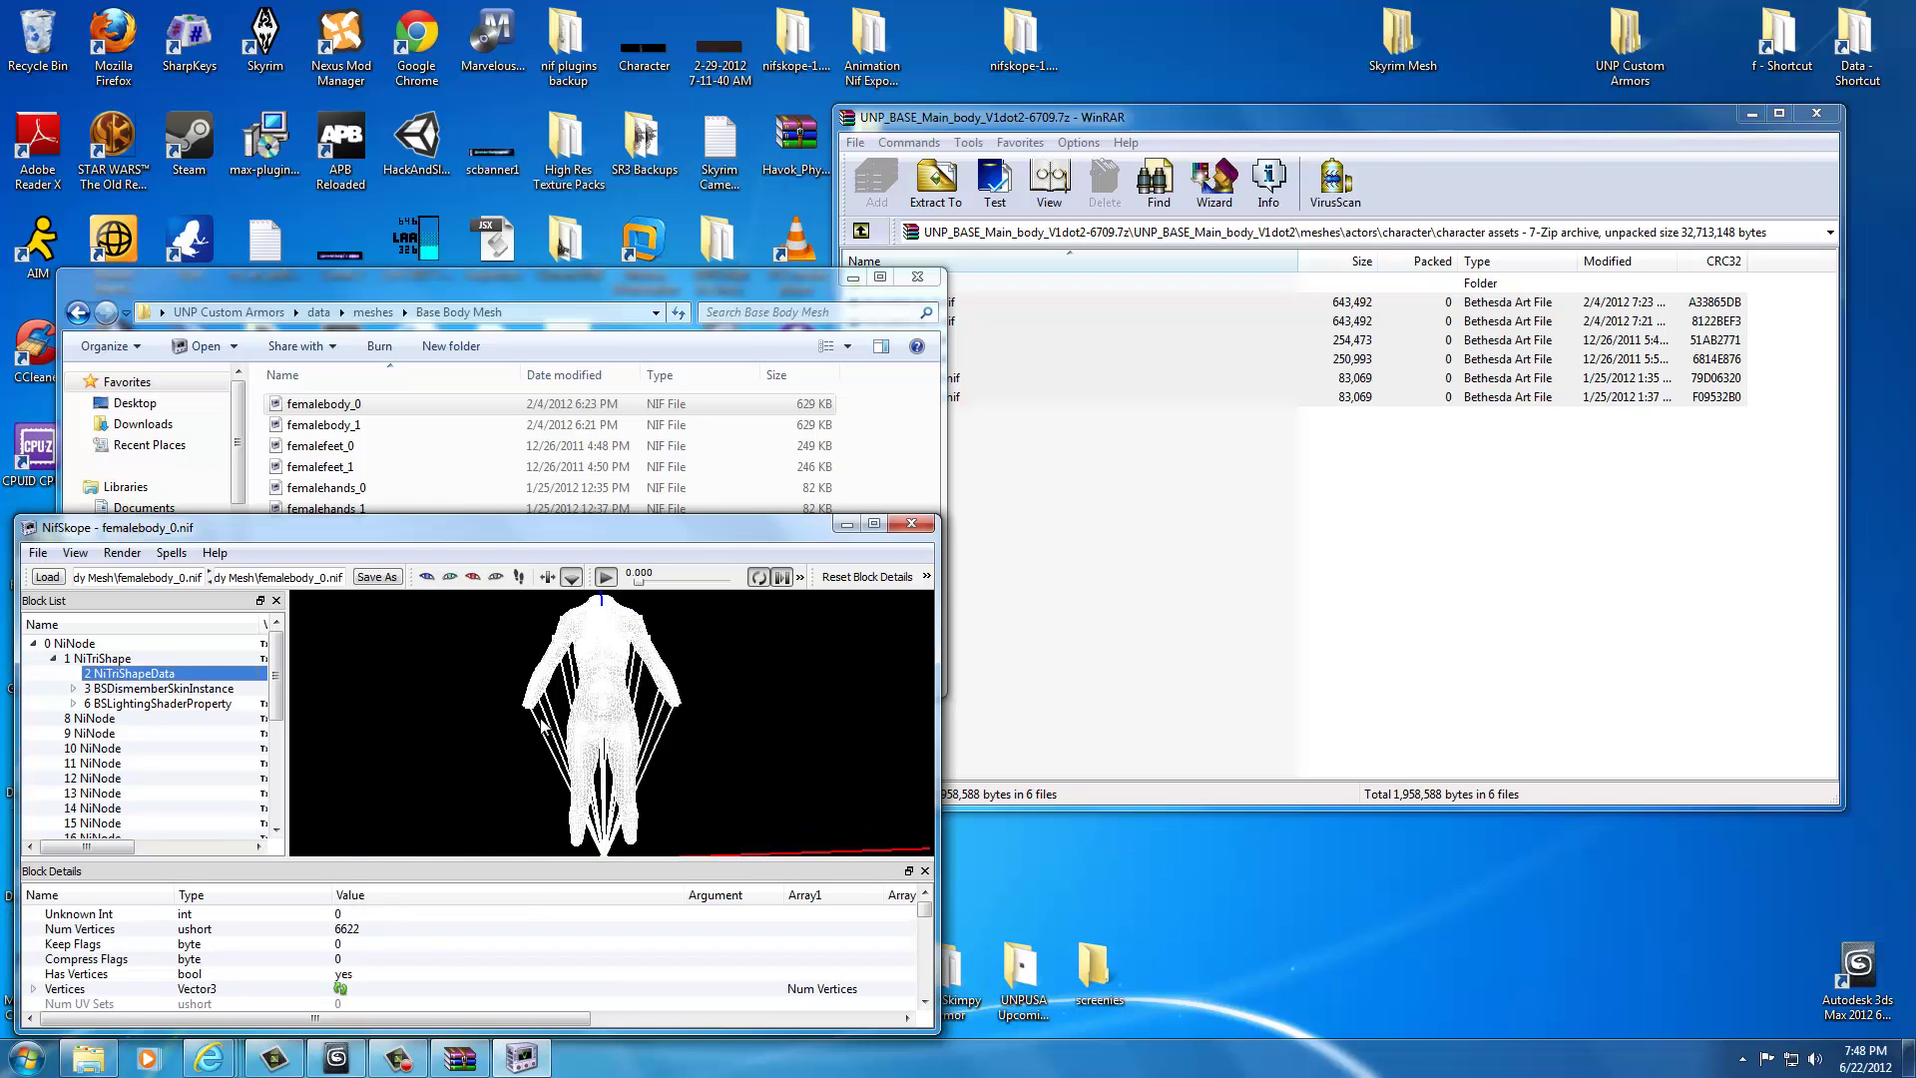
mouse_move(539, 725)
mouse_down()
mouse_move(804, 703)
mouse_move(633, 709)
mouse_move(542, 739)
mouse_up()
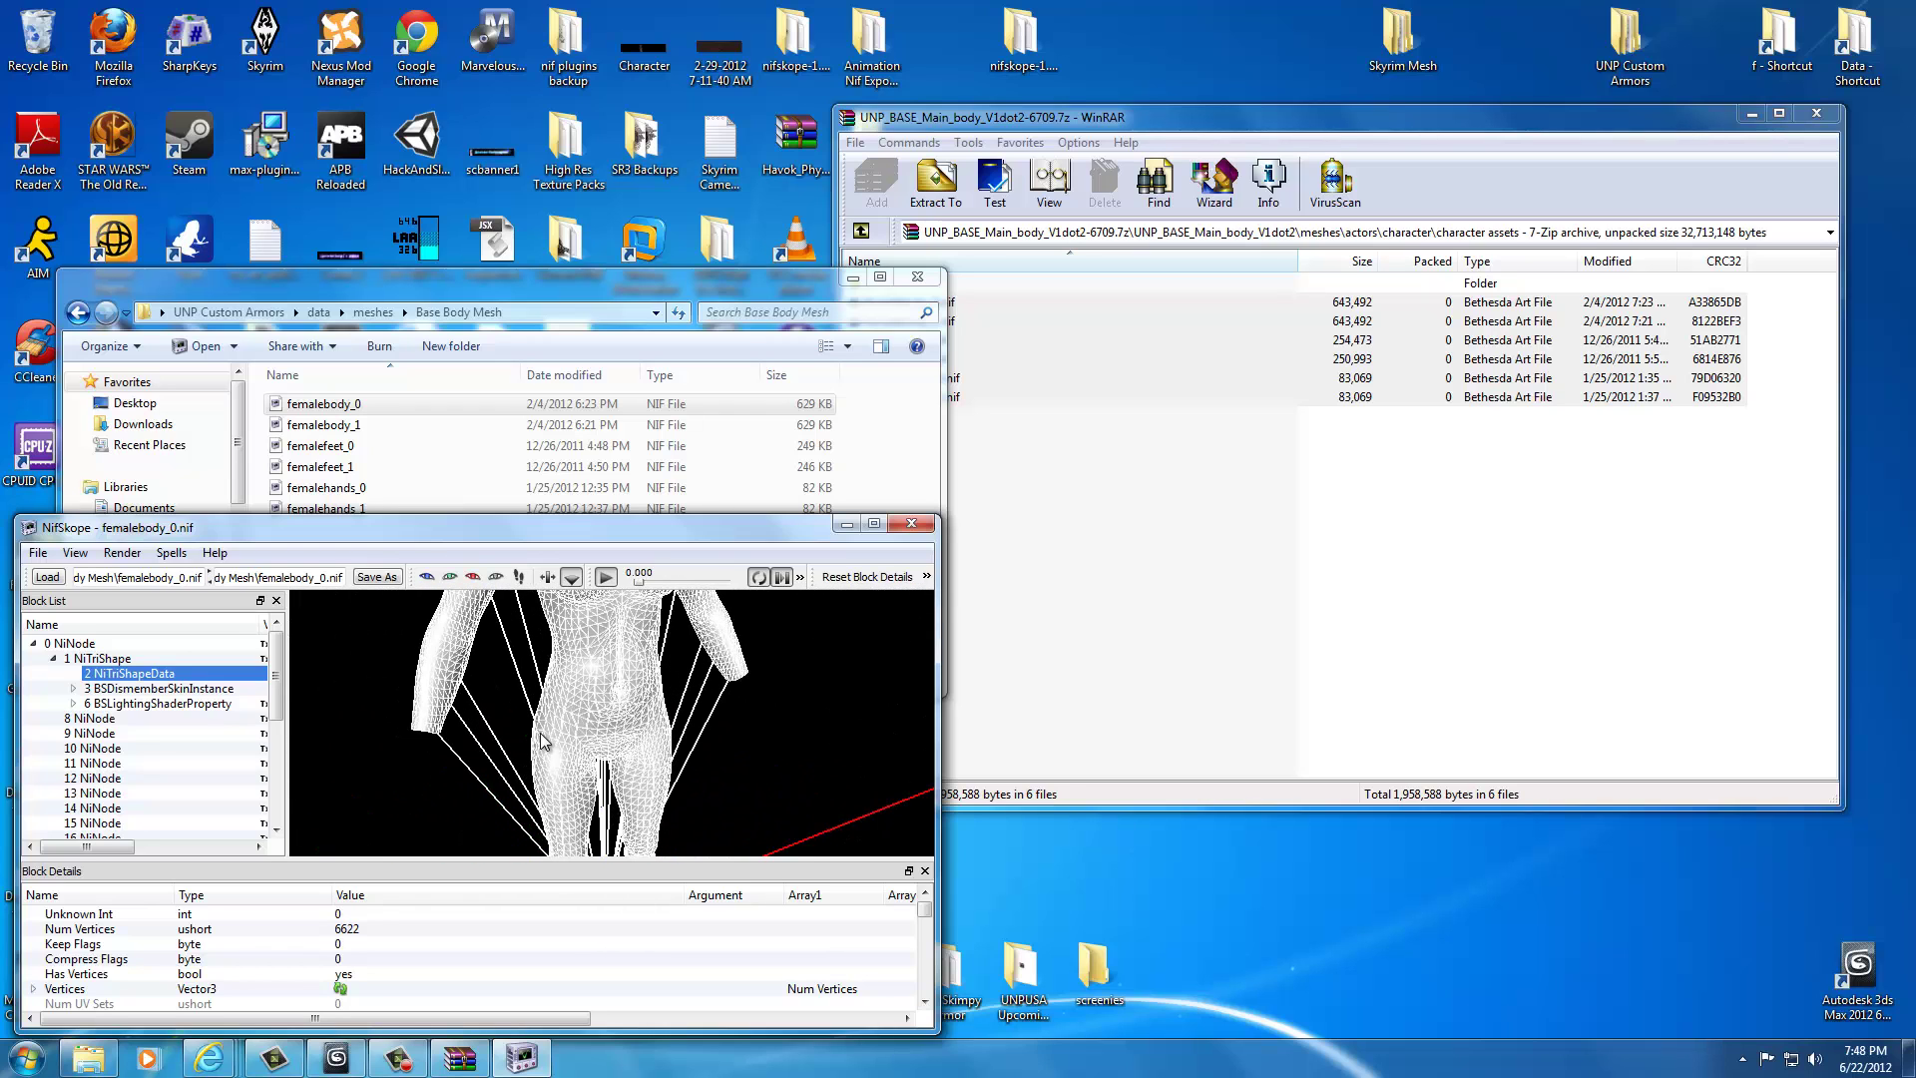
click(105, 689)
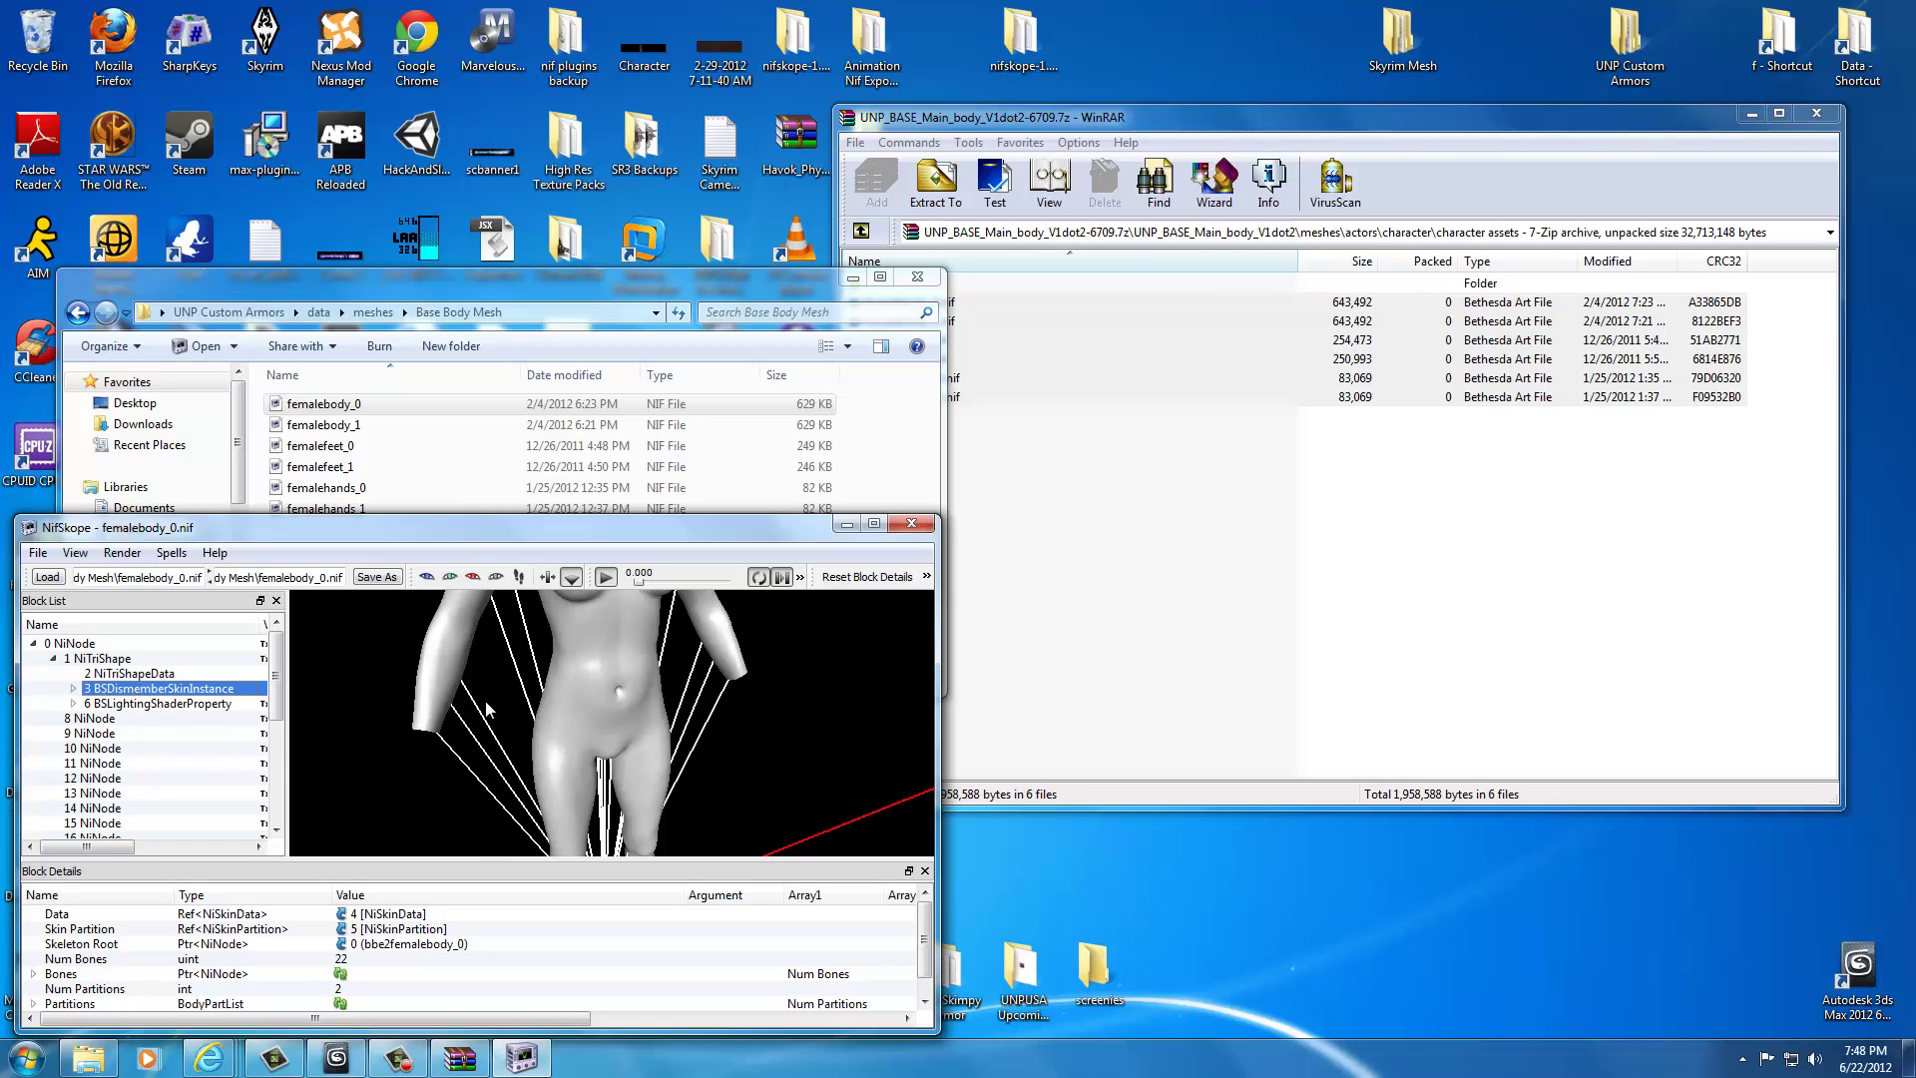
scroll(487, 713, down, 4)
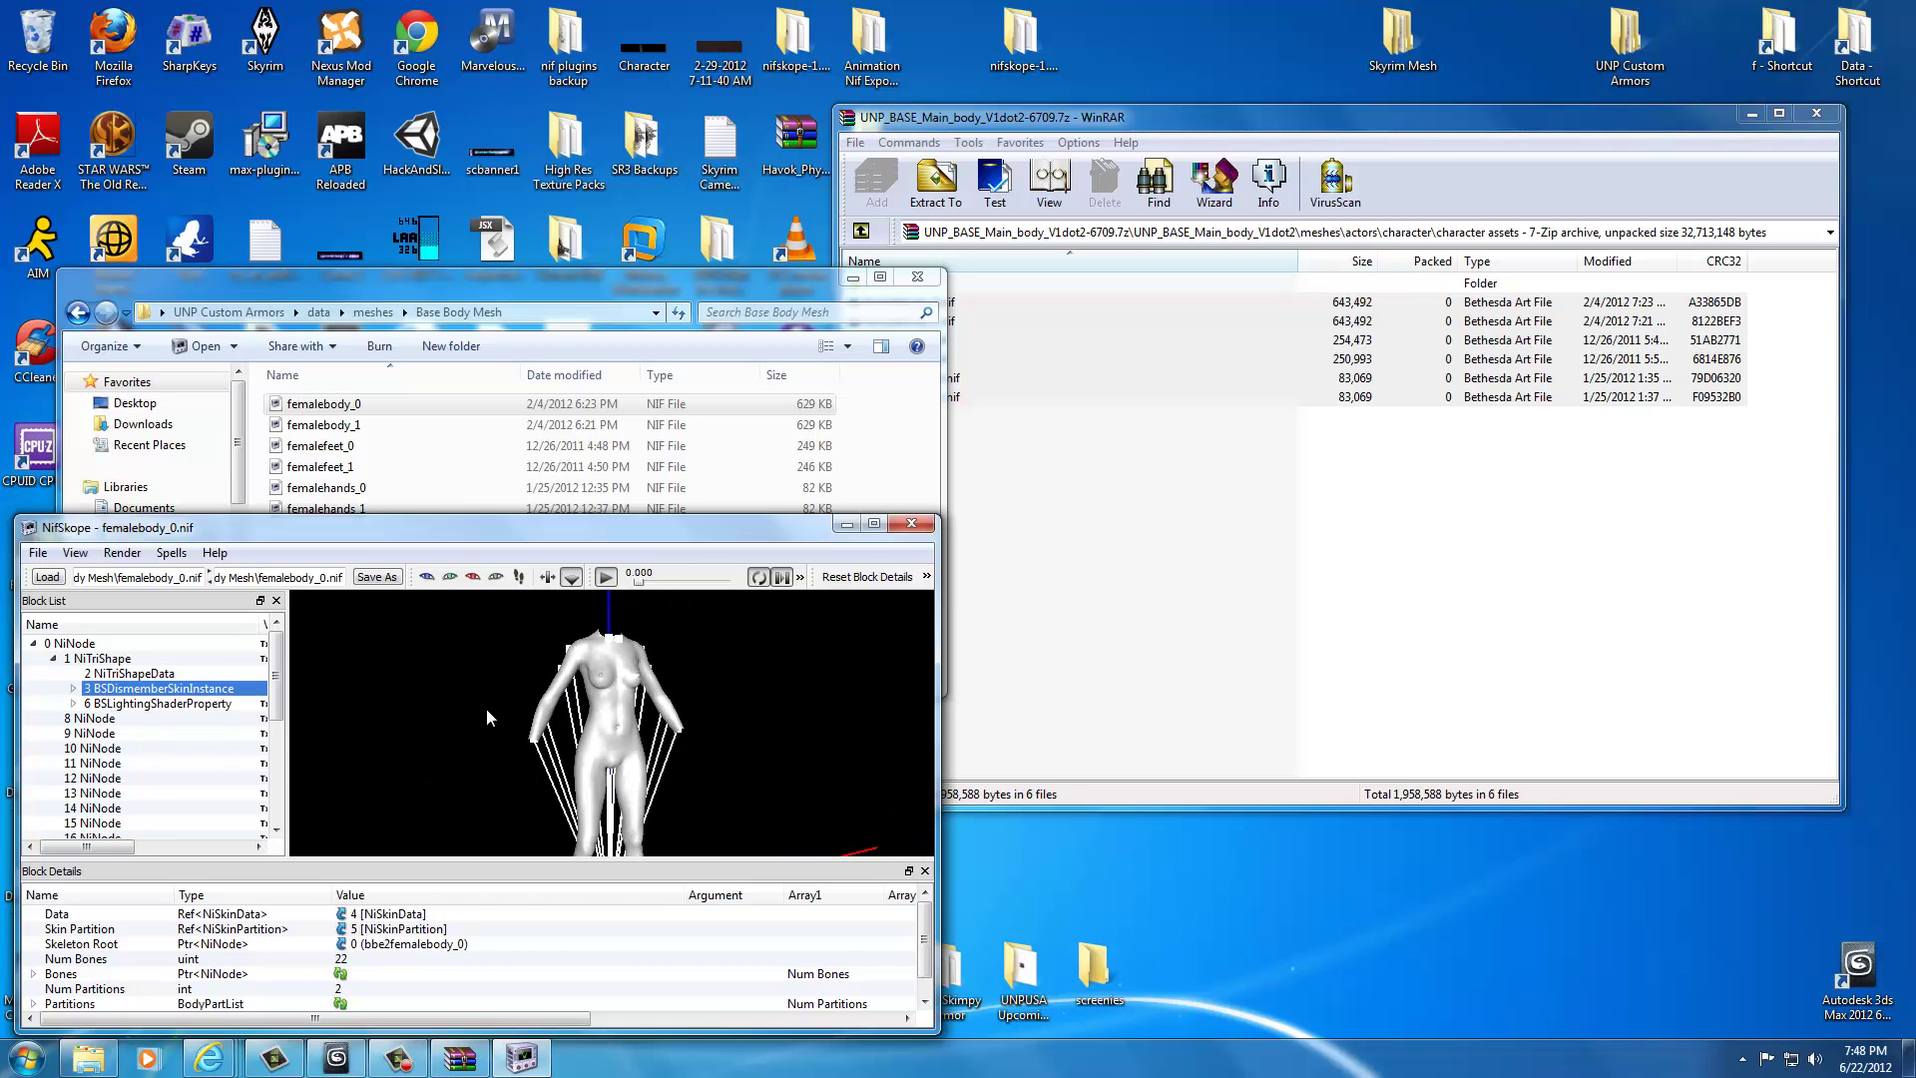
drag(487, 709, 299, 746)
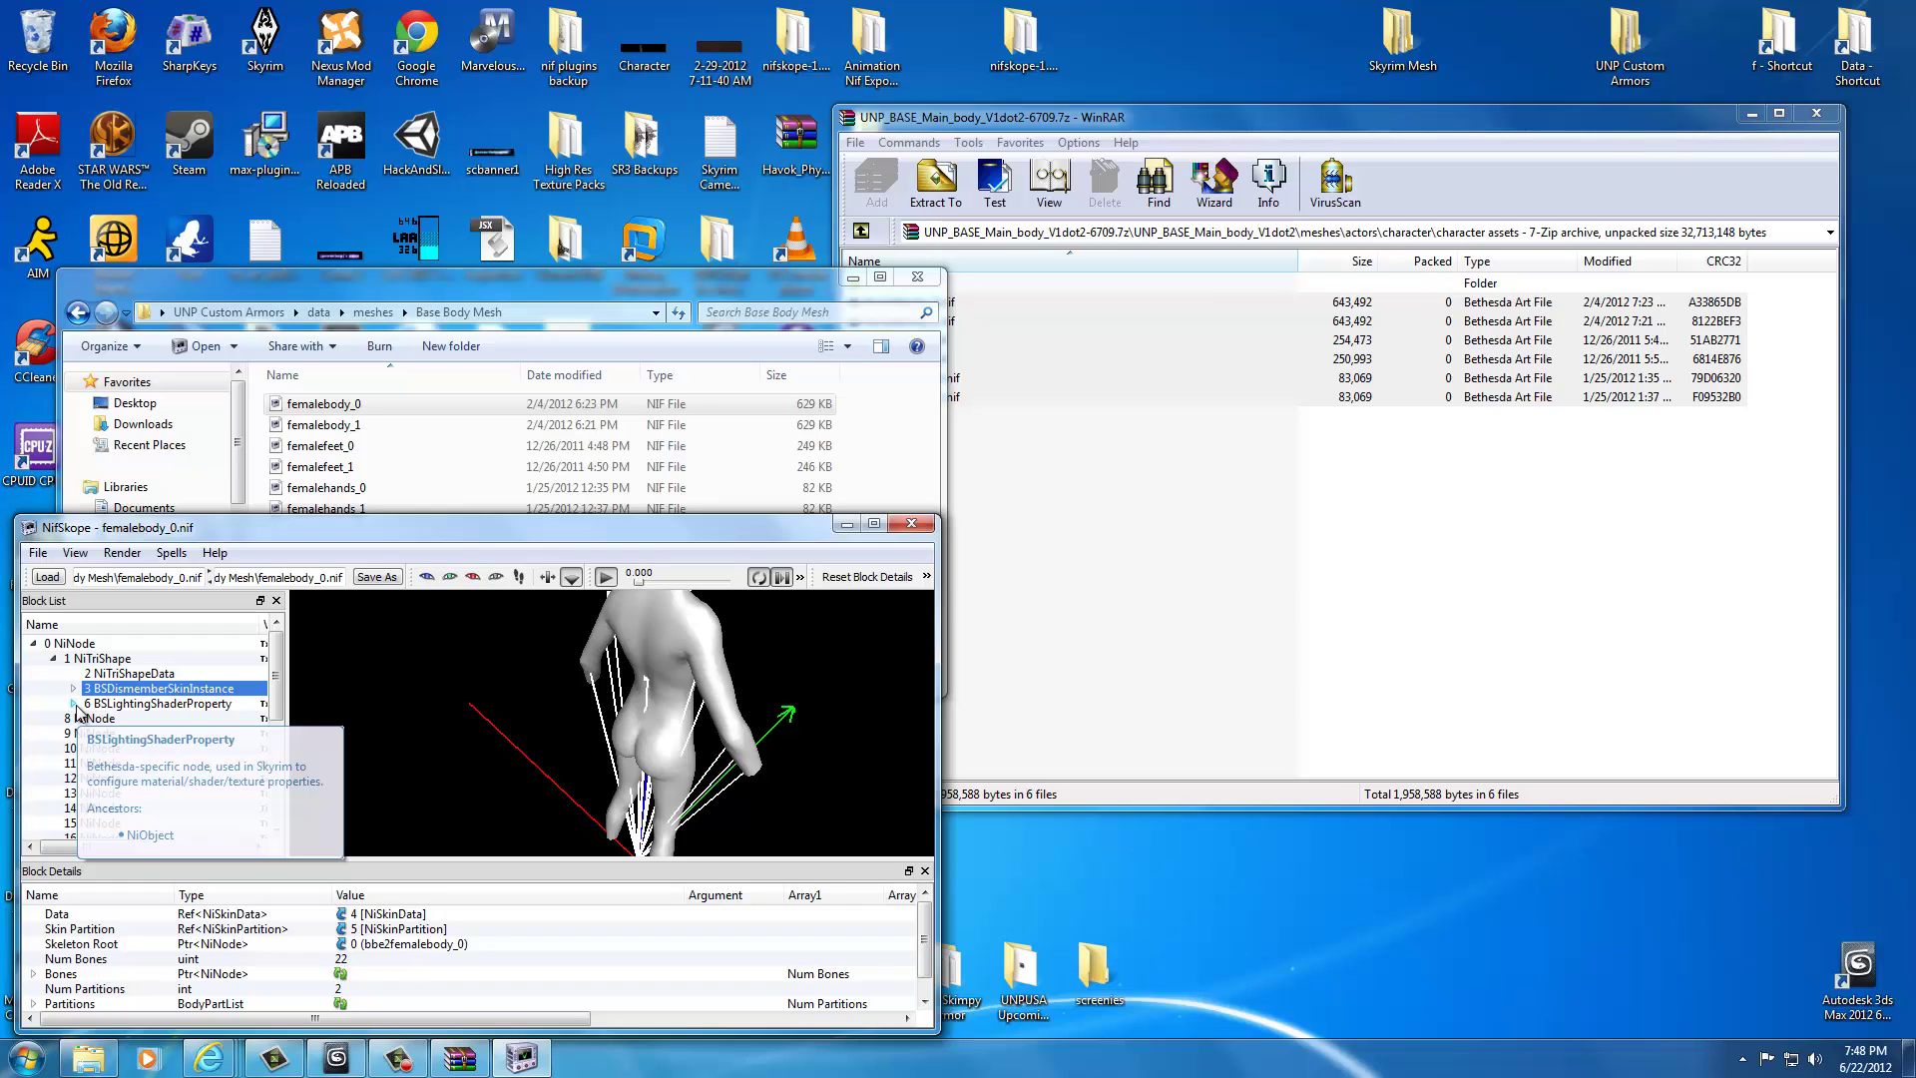
click(588, 653)
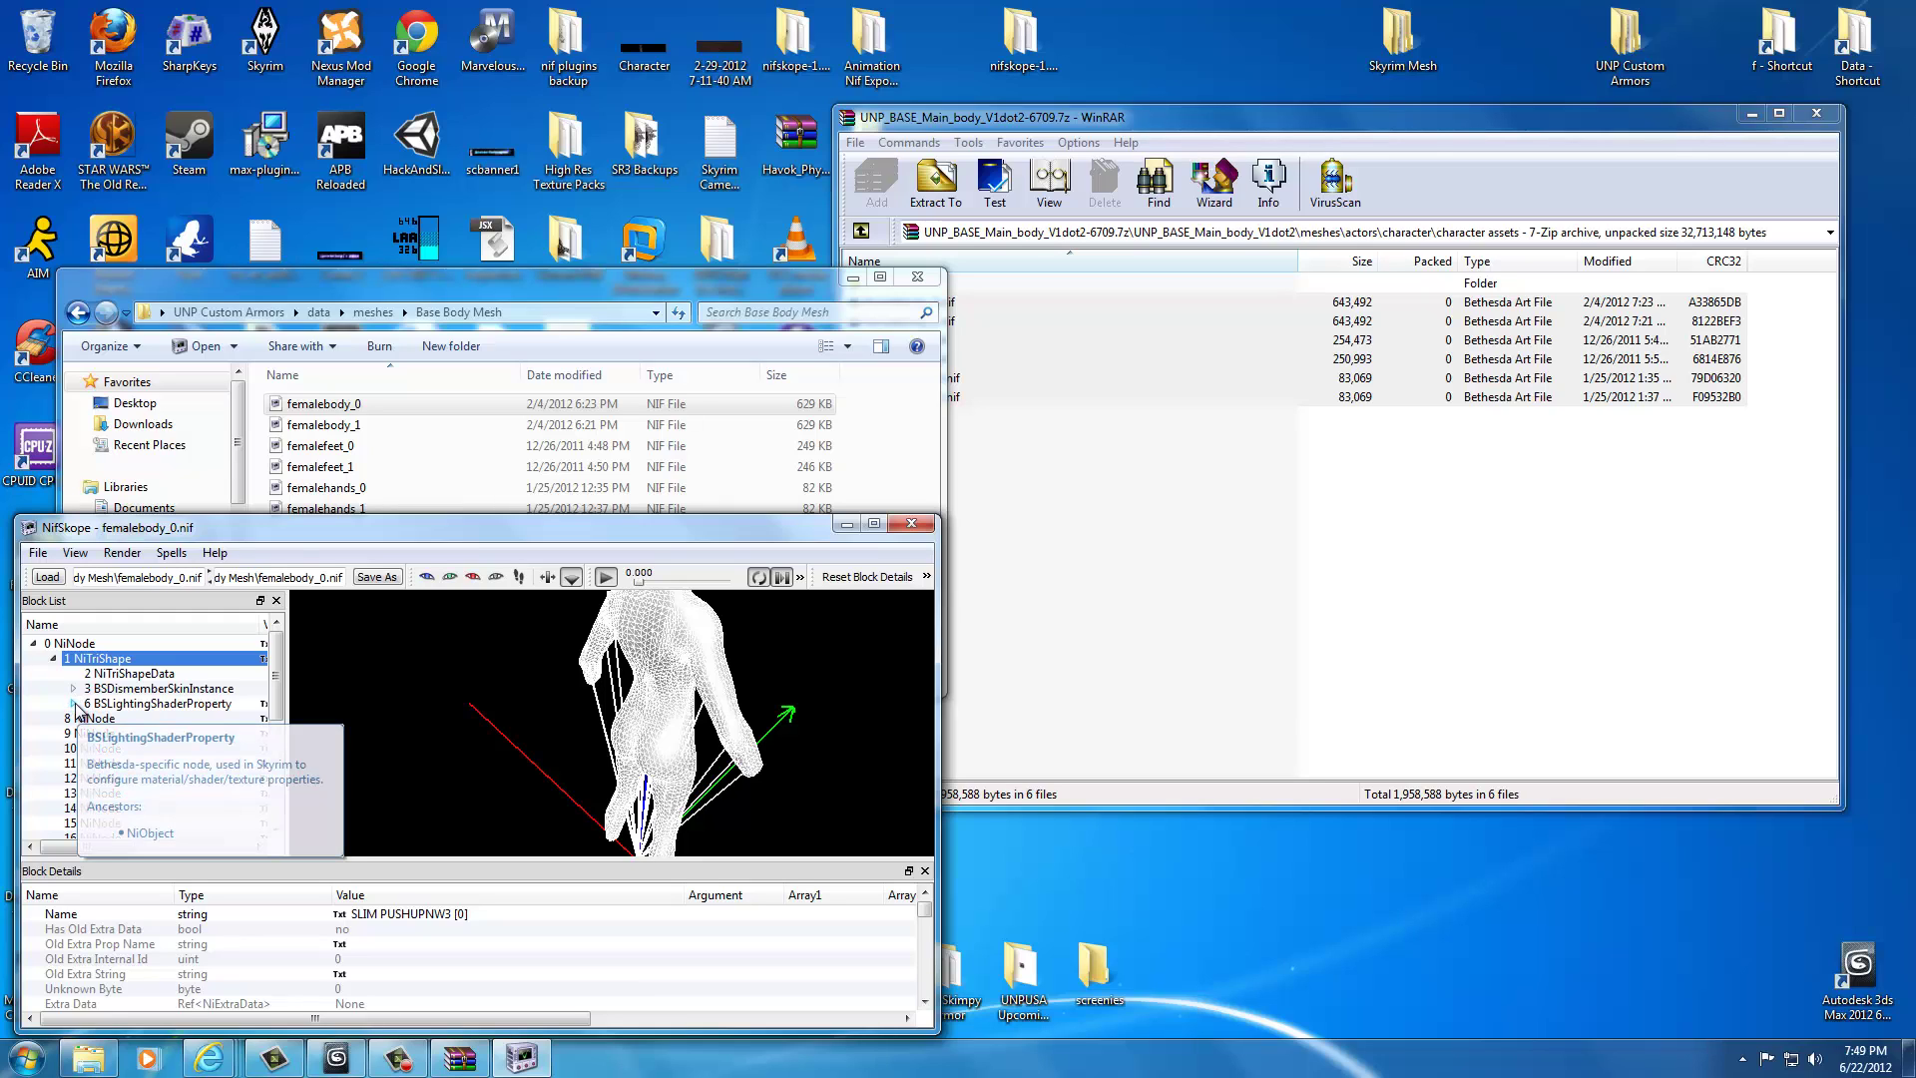
- Expand BSLightingShaderProperty and list the texture paths stored in its BSShaderTextureSet block
click(148, 704)
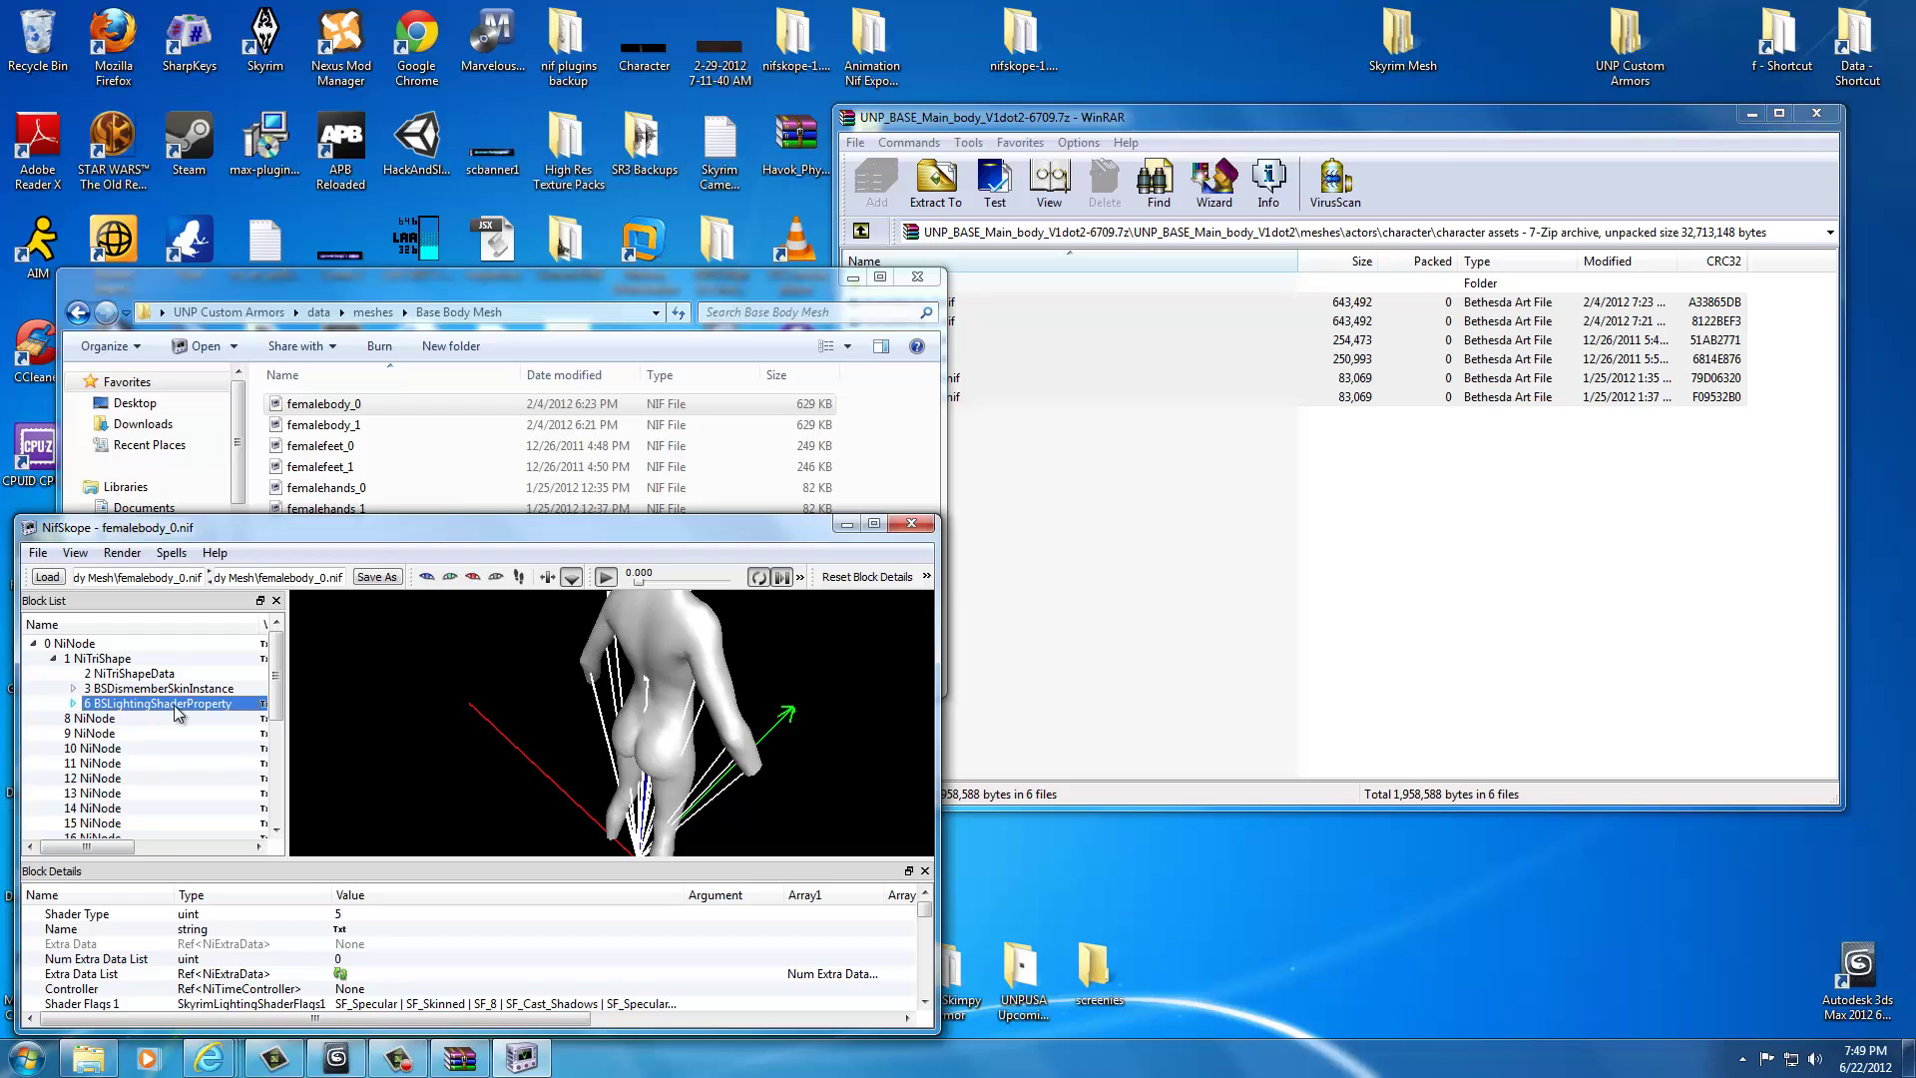
click(75, 705)
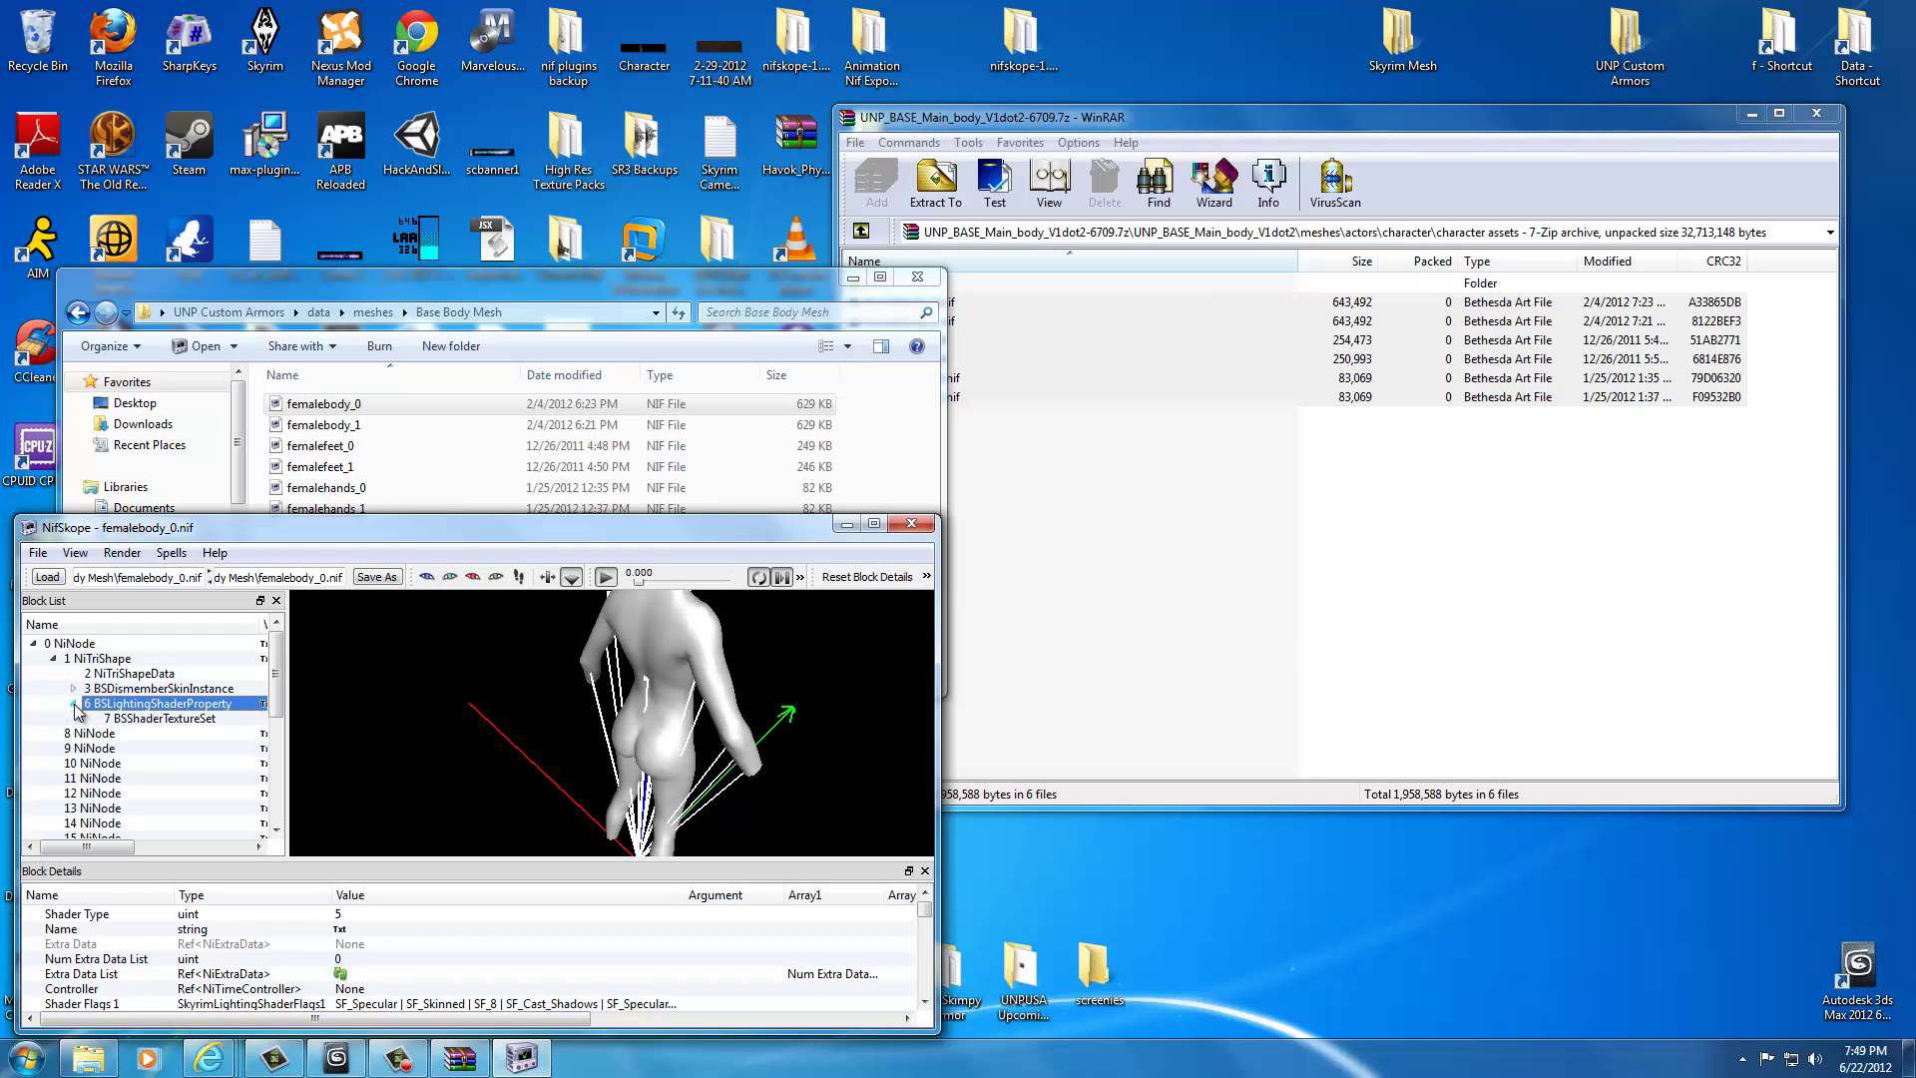
click(132, 719)
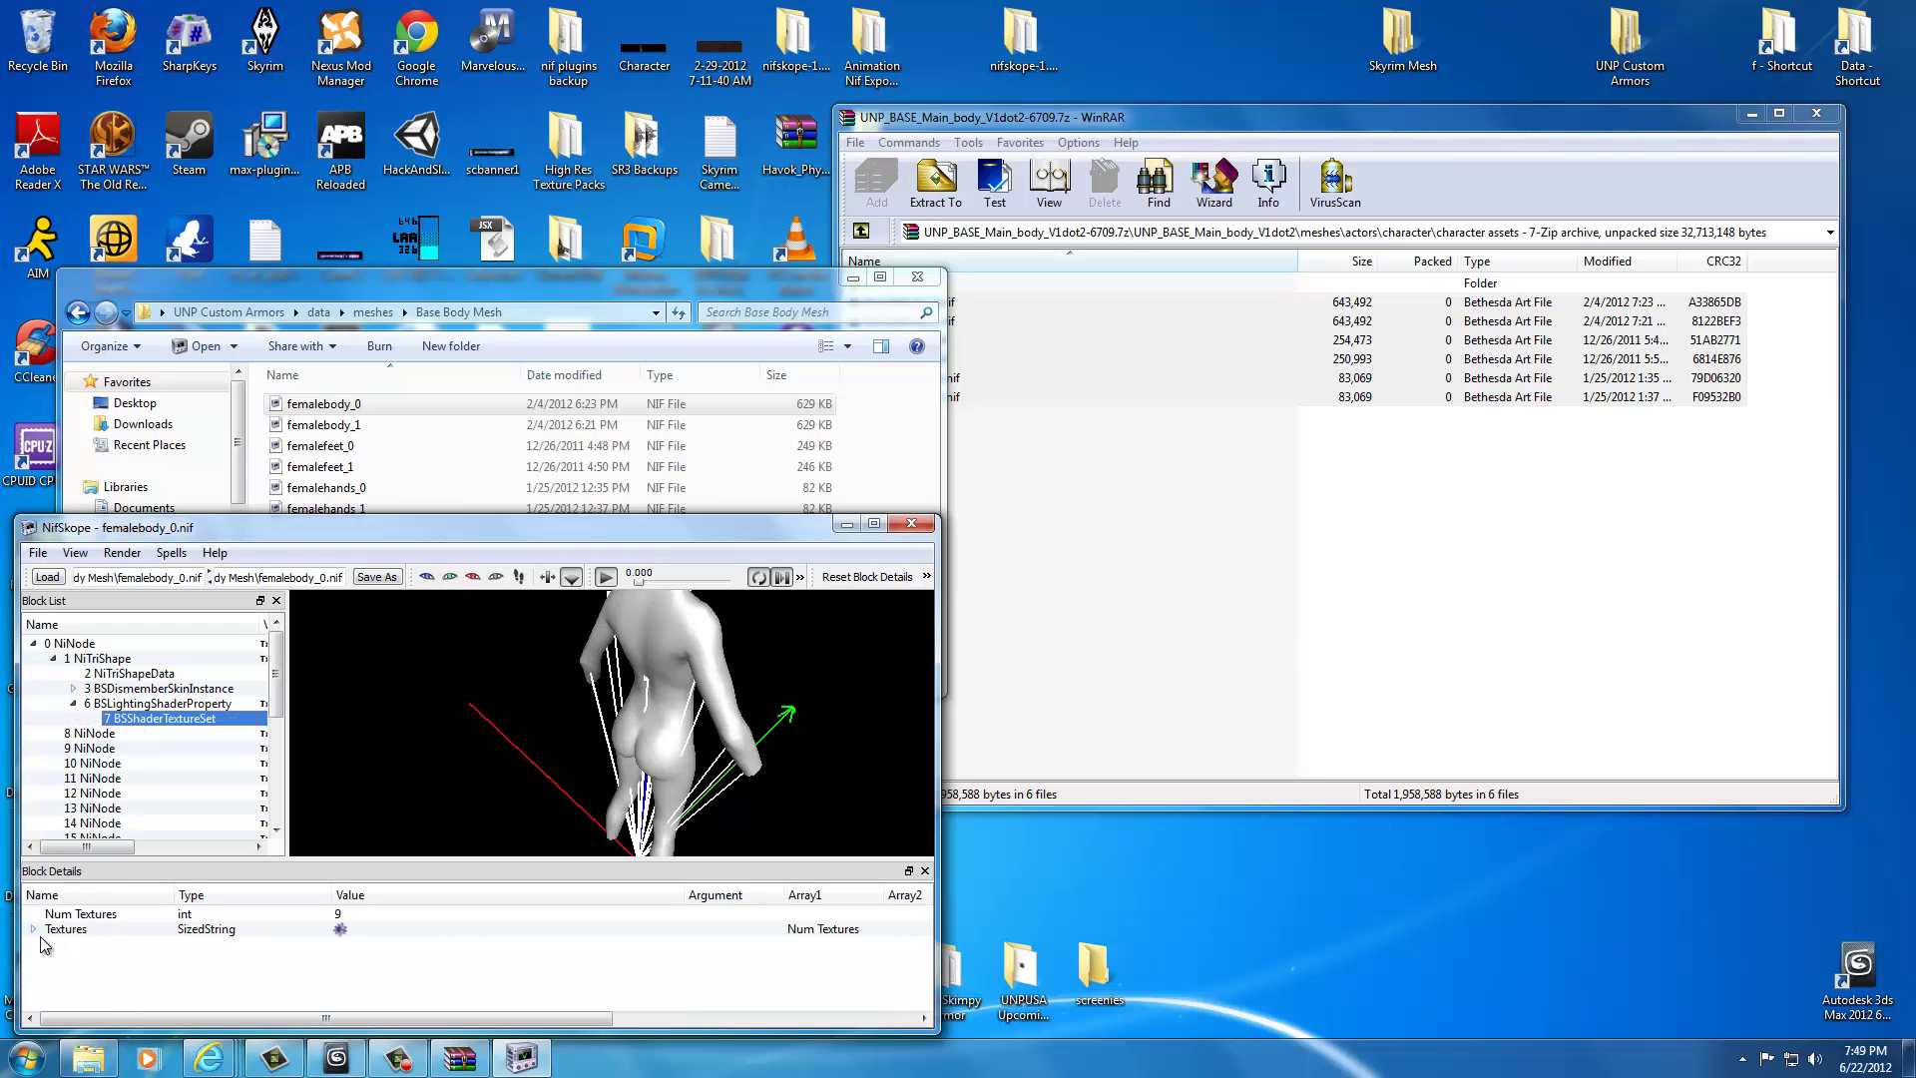
click(34, 929)
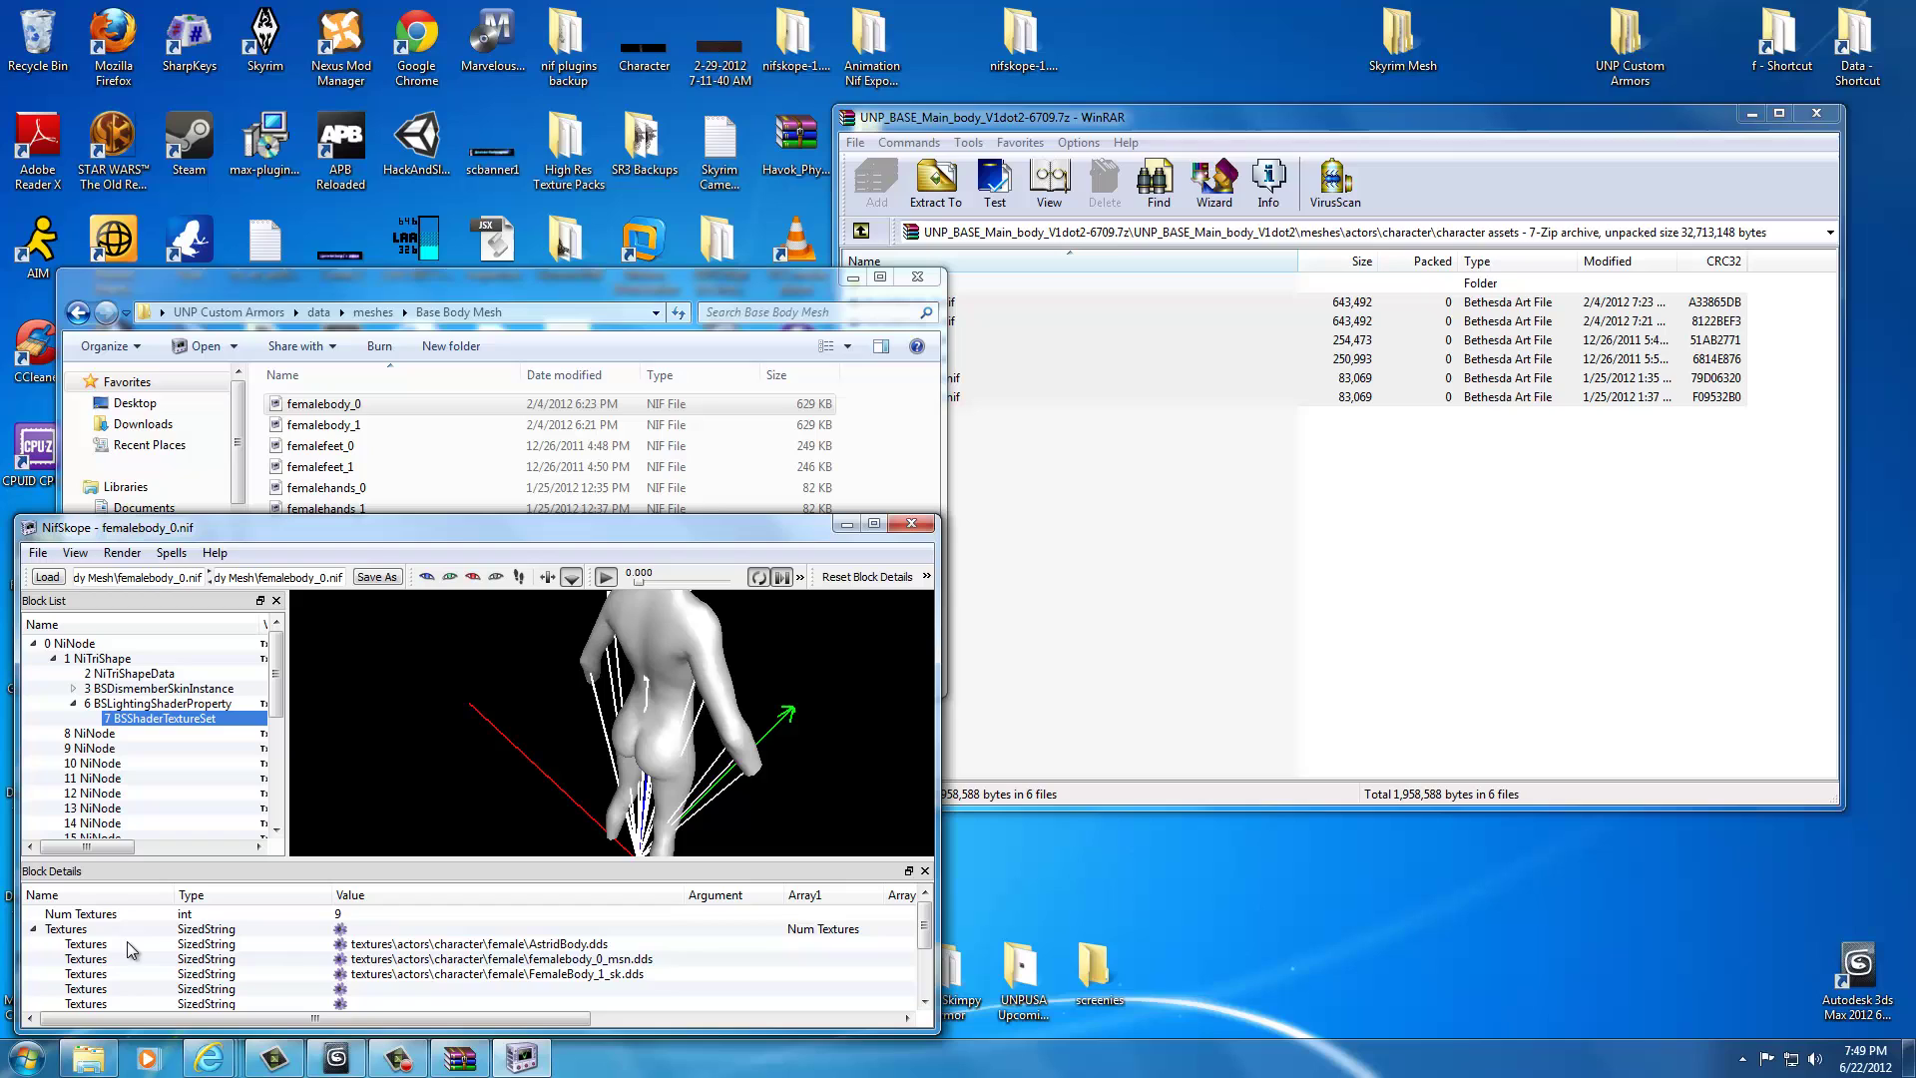
- Examine the BSLightingShaderProperty block's shader flags and list the options available for Shader Flags 2
click(110, 703)
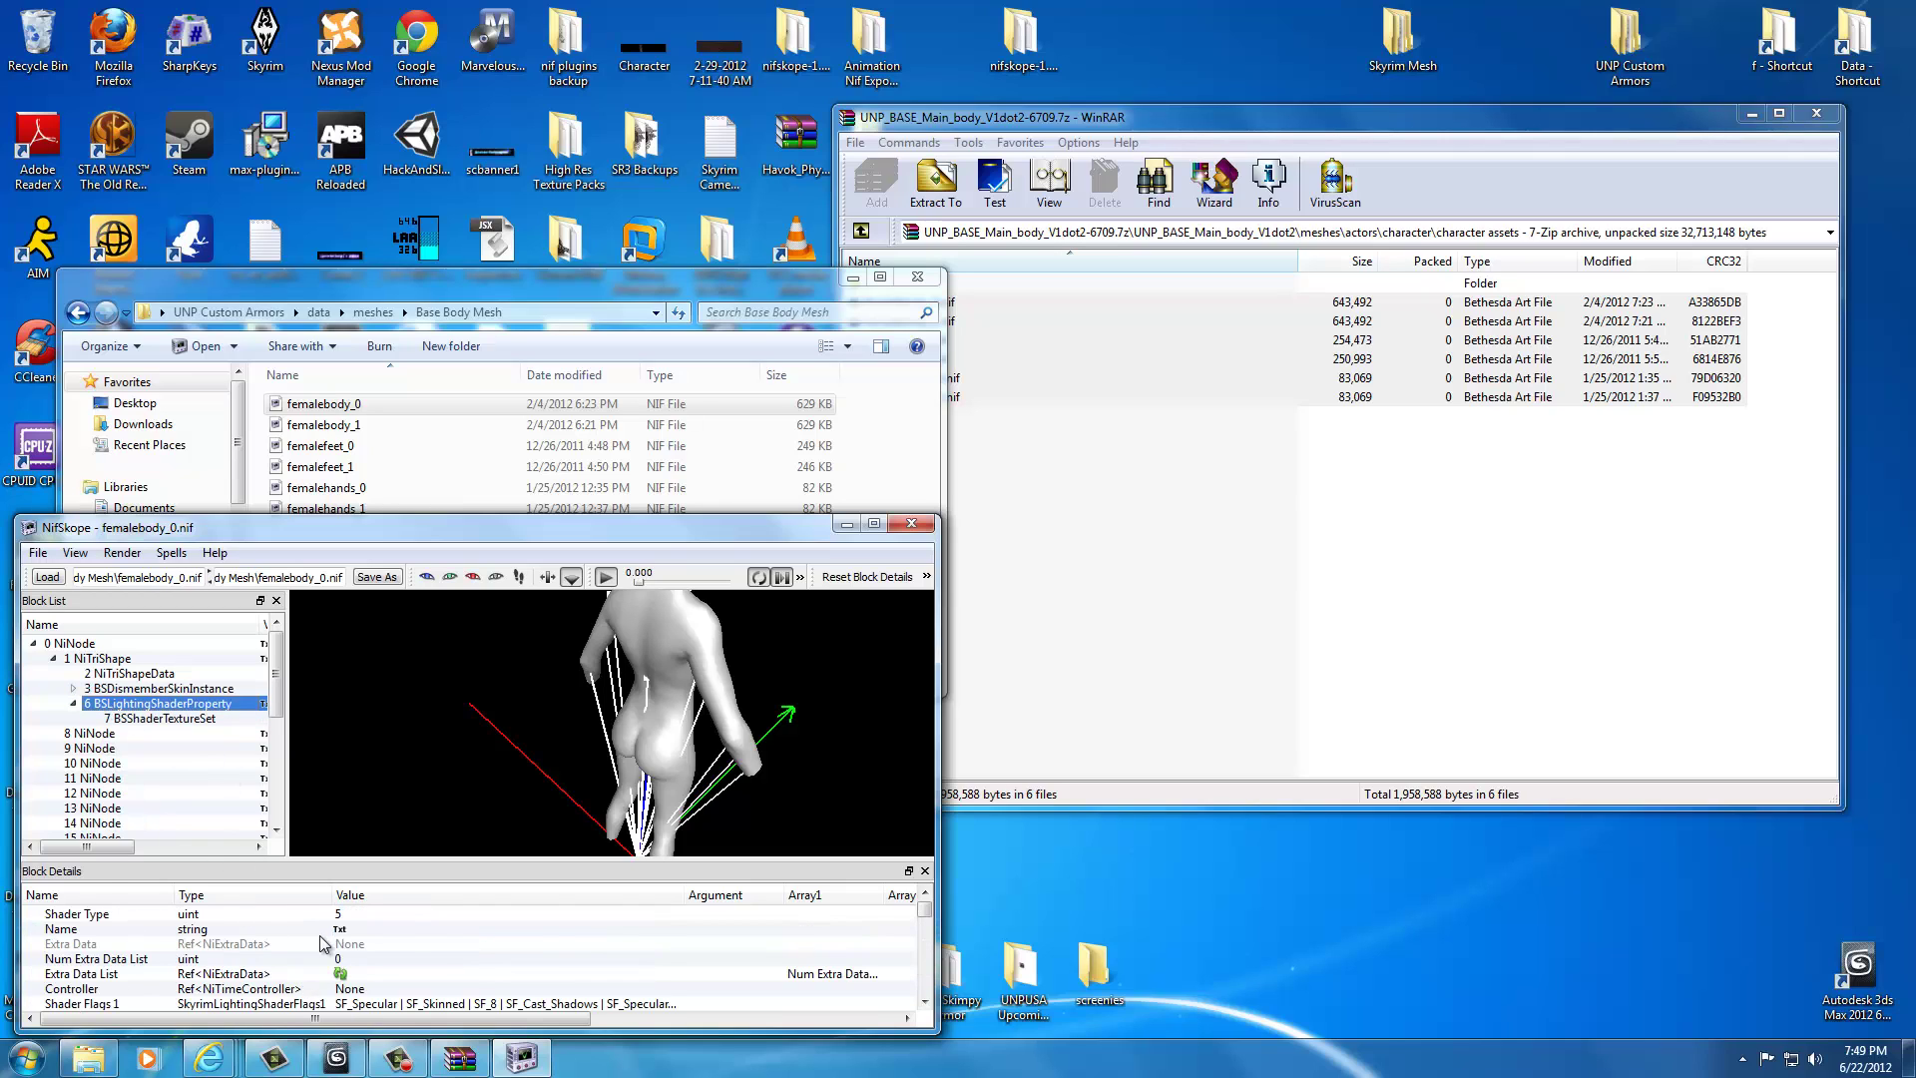
scroll(325, 943, down, 1)
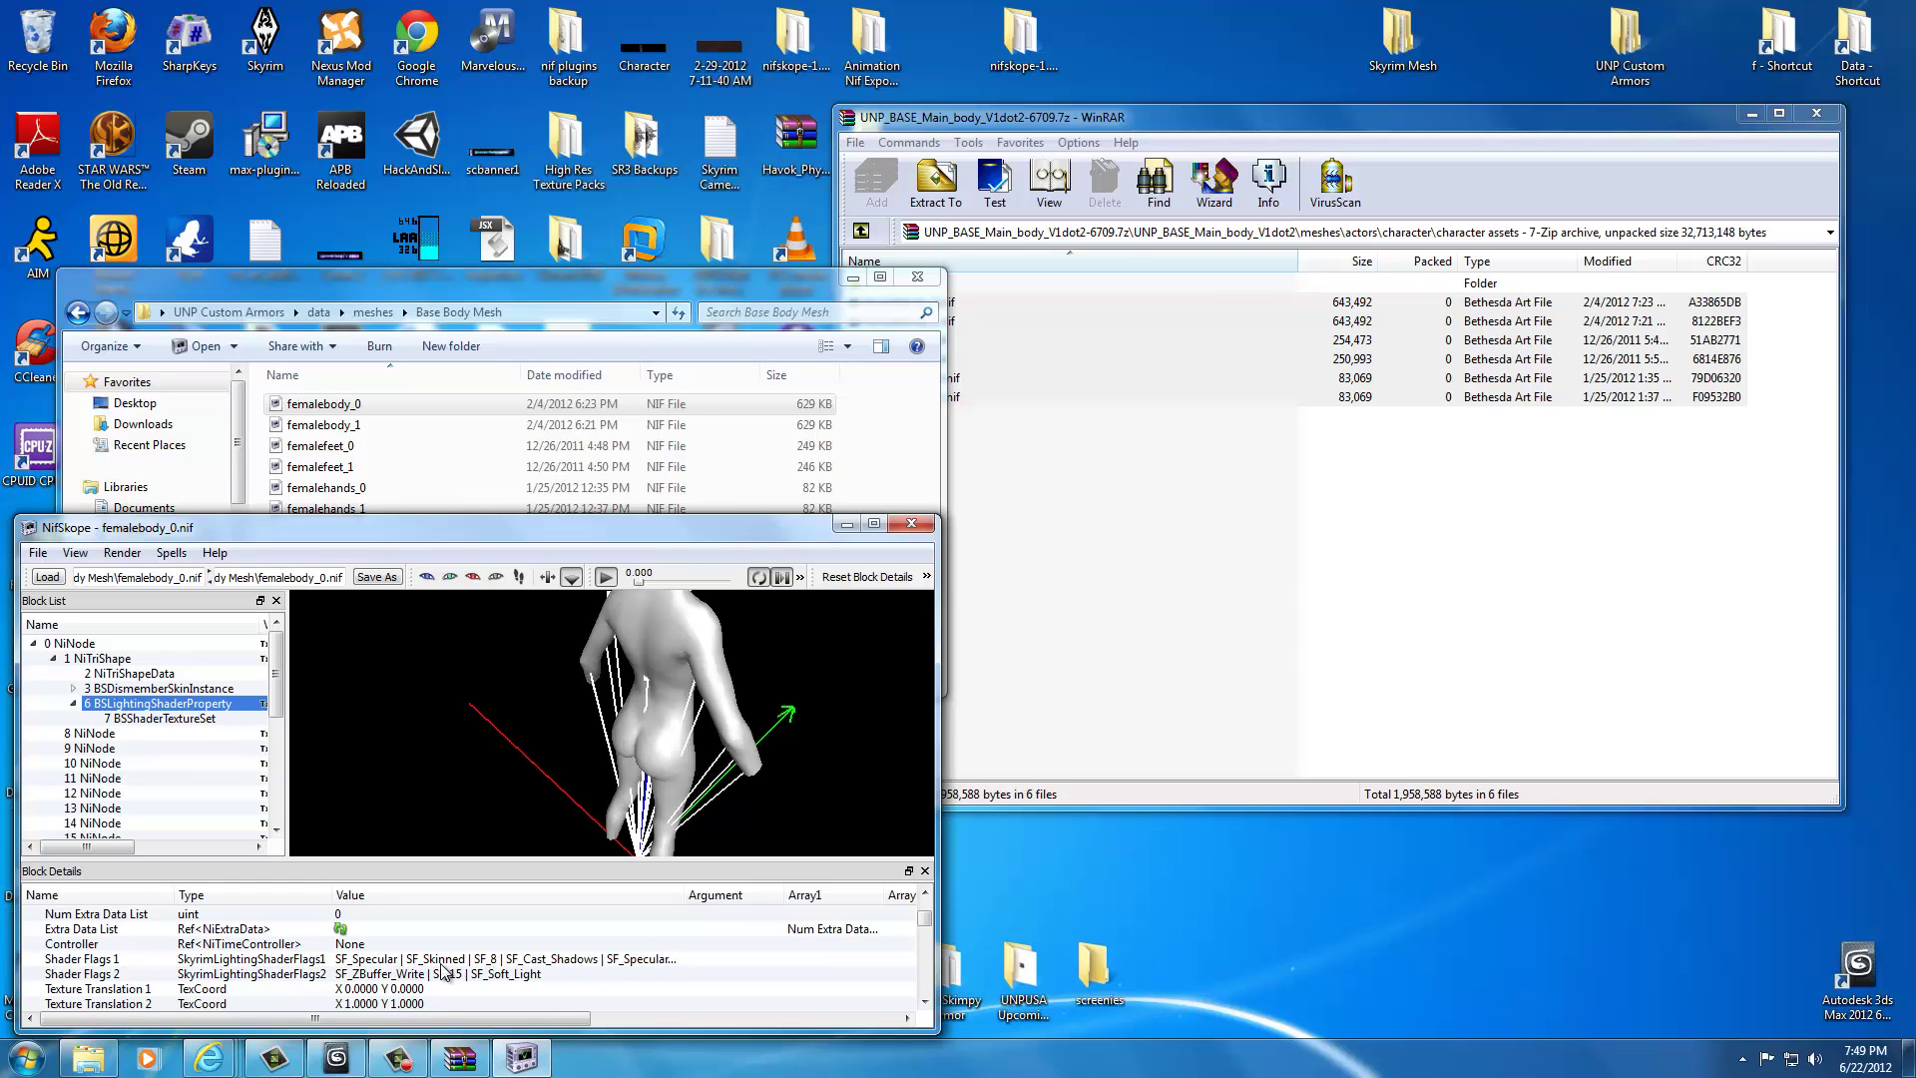
mouse_move(378, 975)
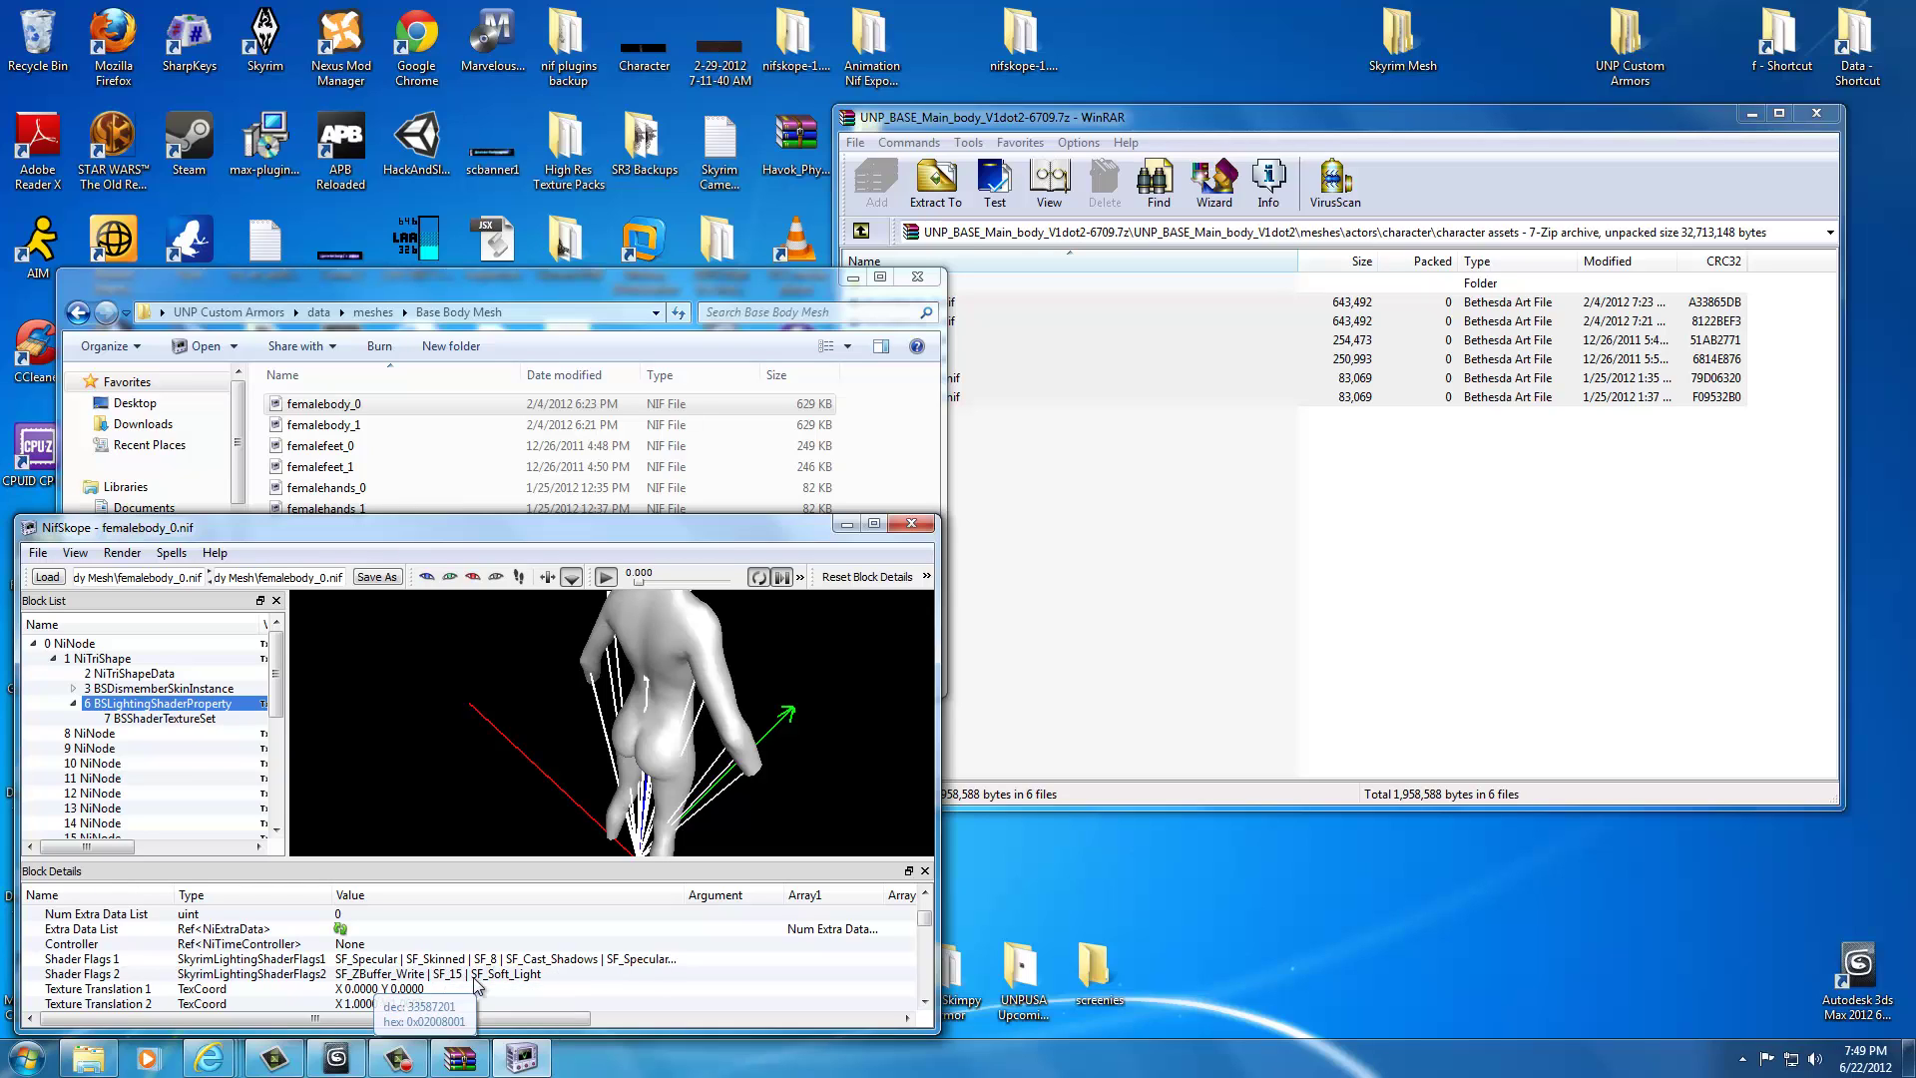
click(572, 978)
click(674, 980)
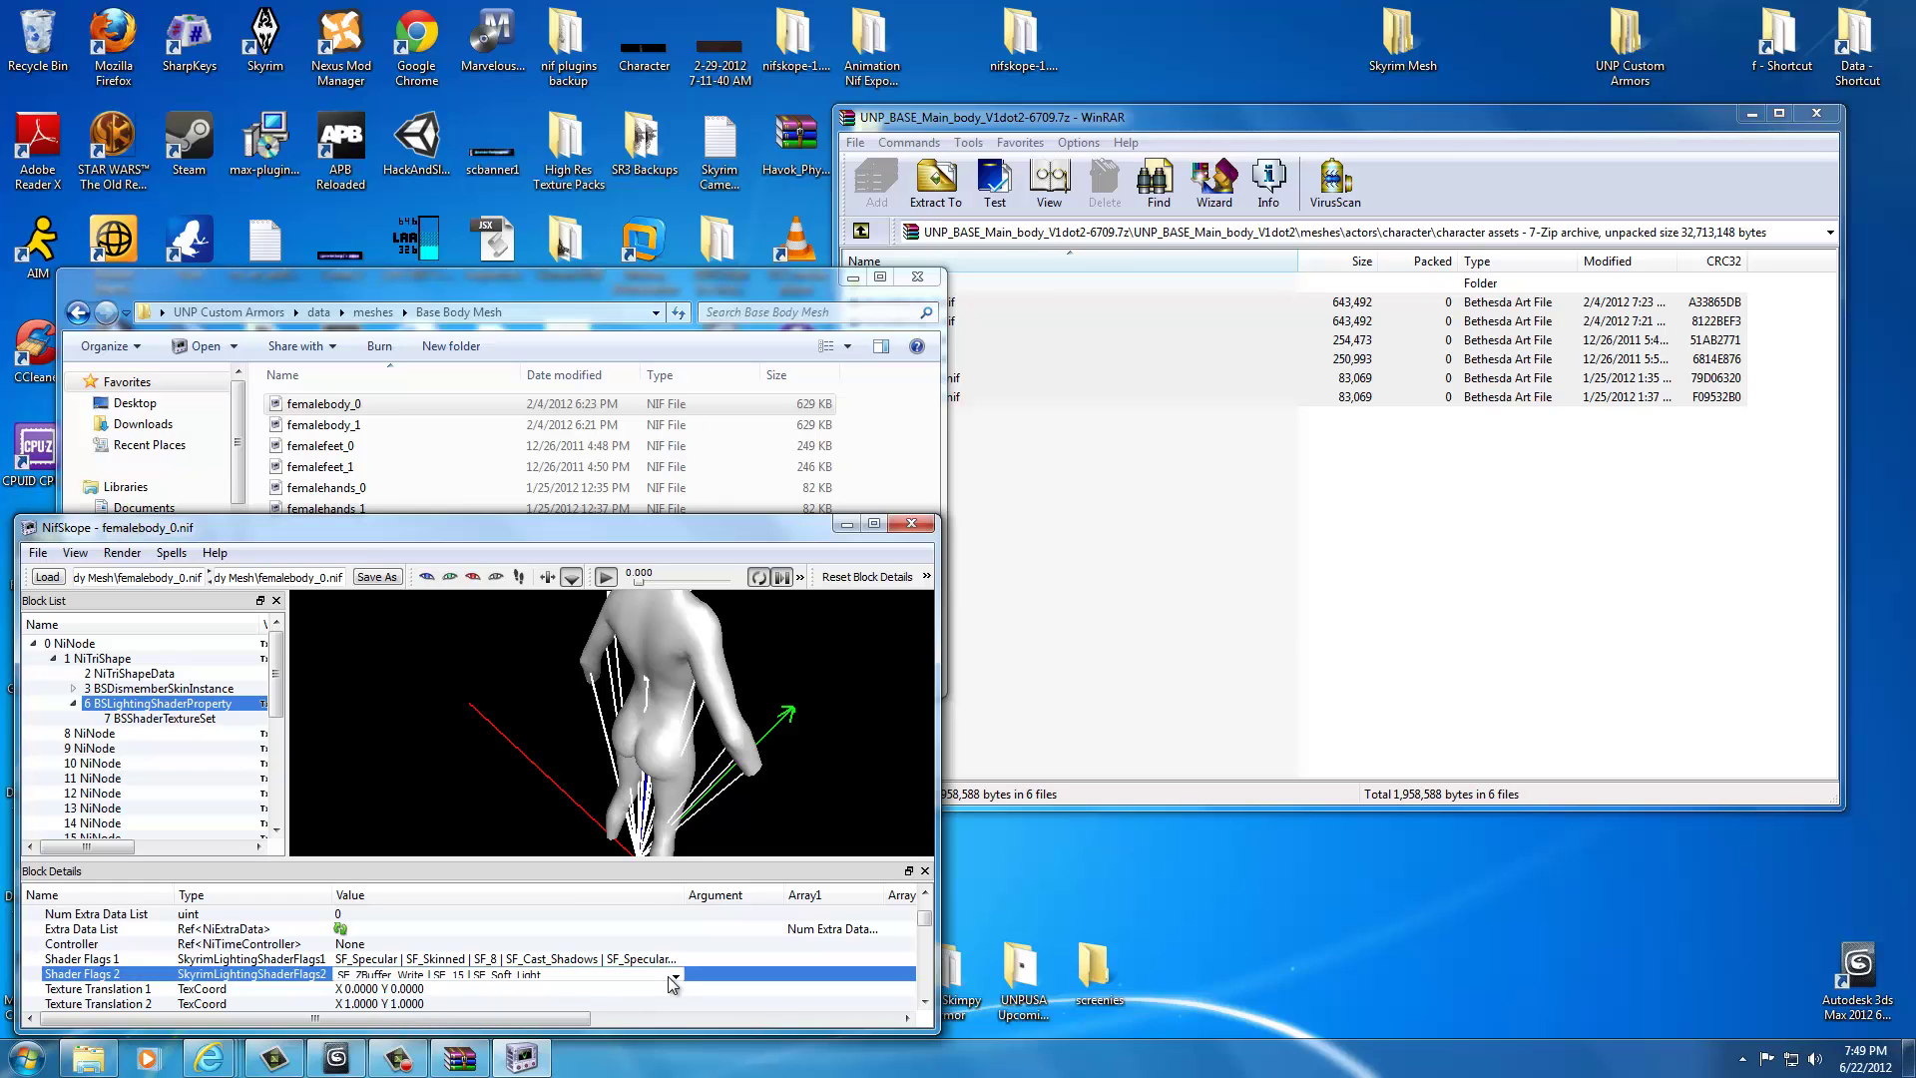
click(676, 976)
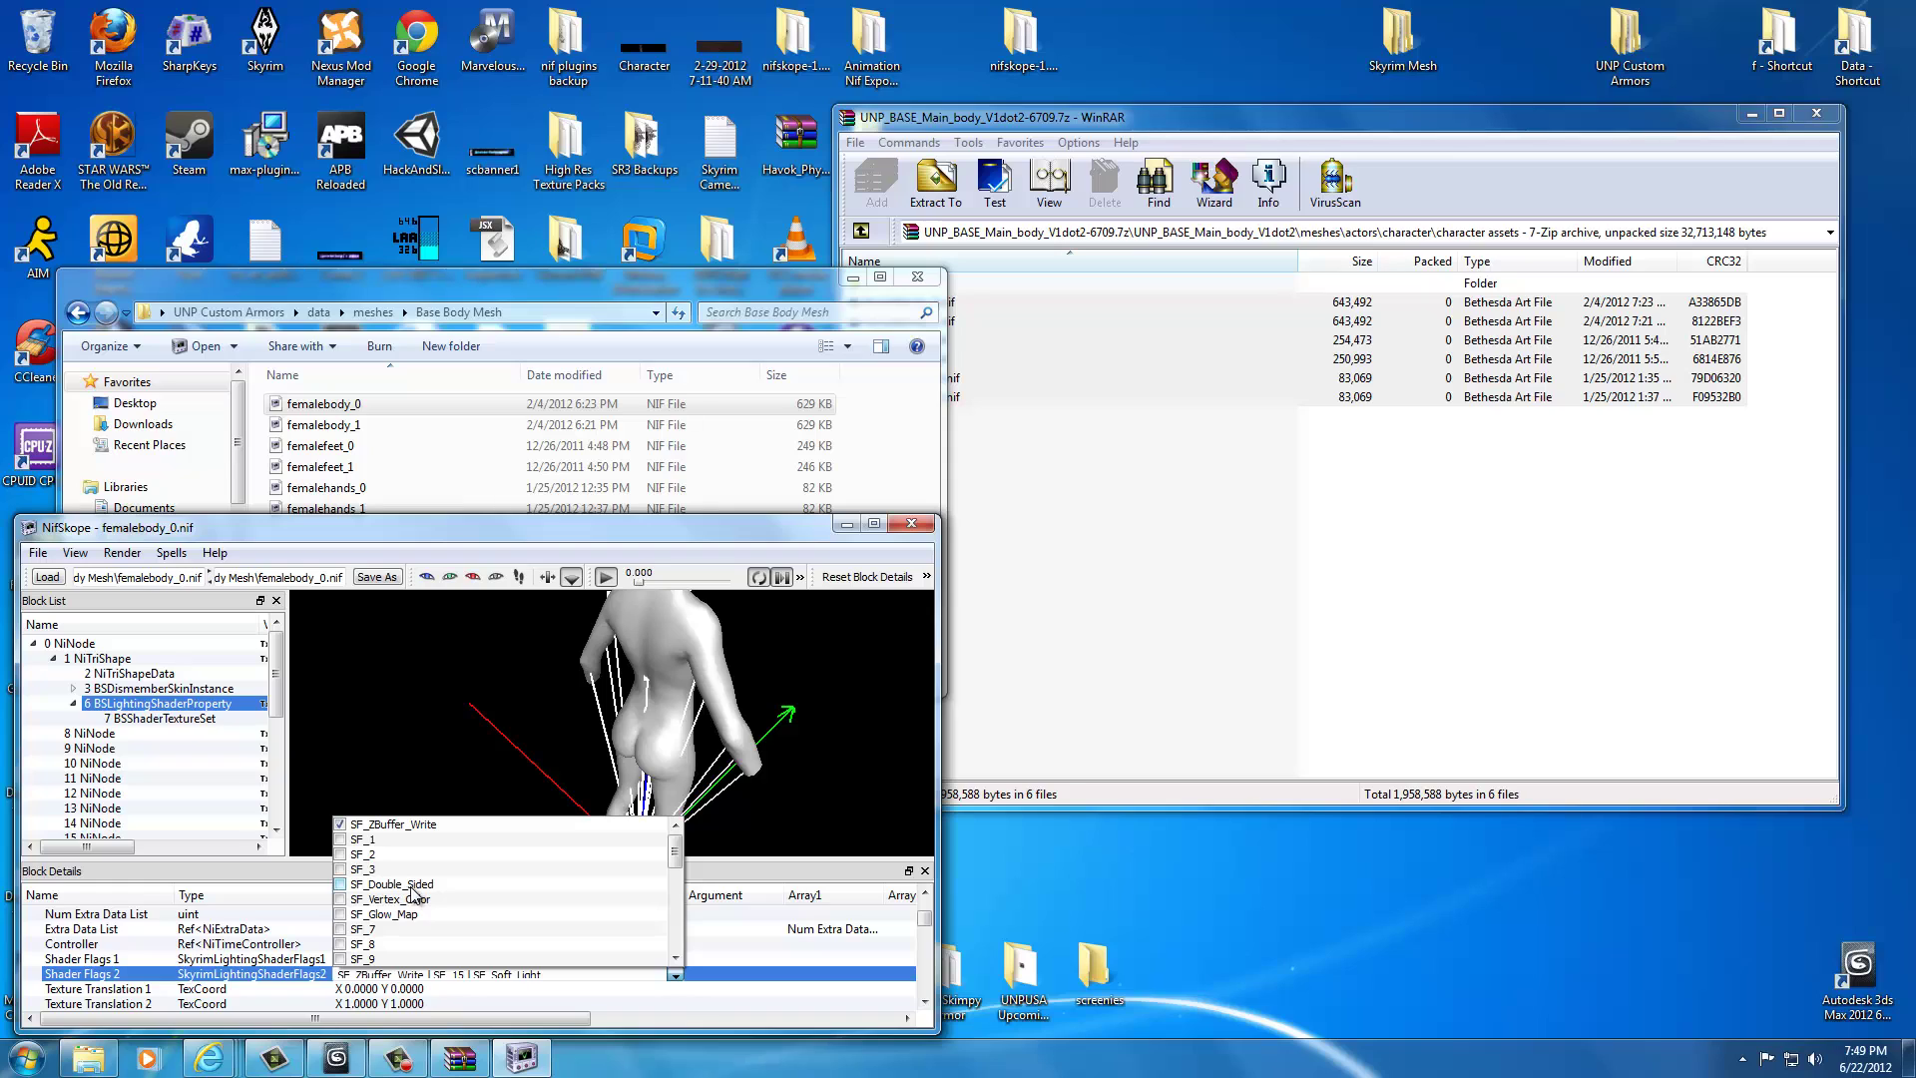
scroll(409, 916, down, 8)
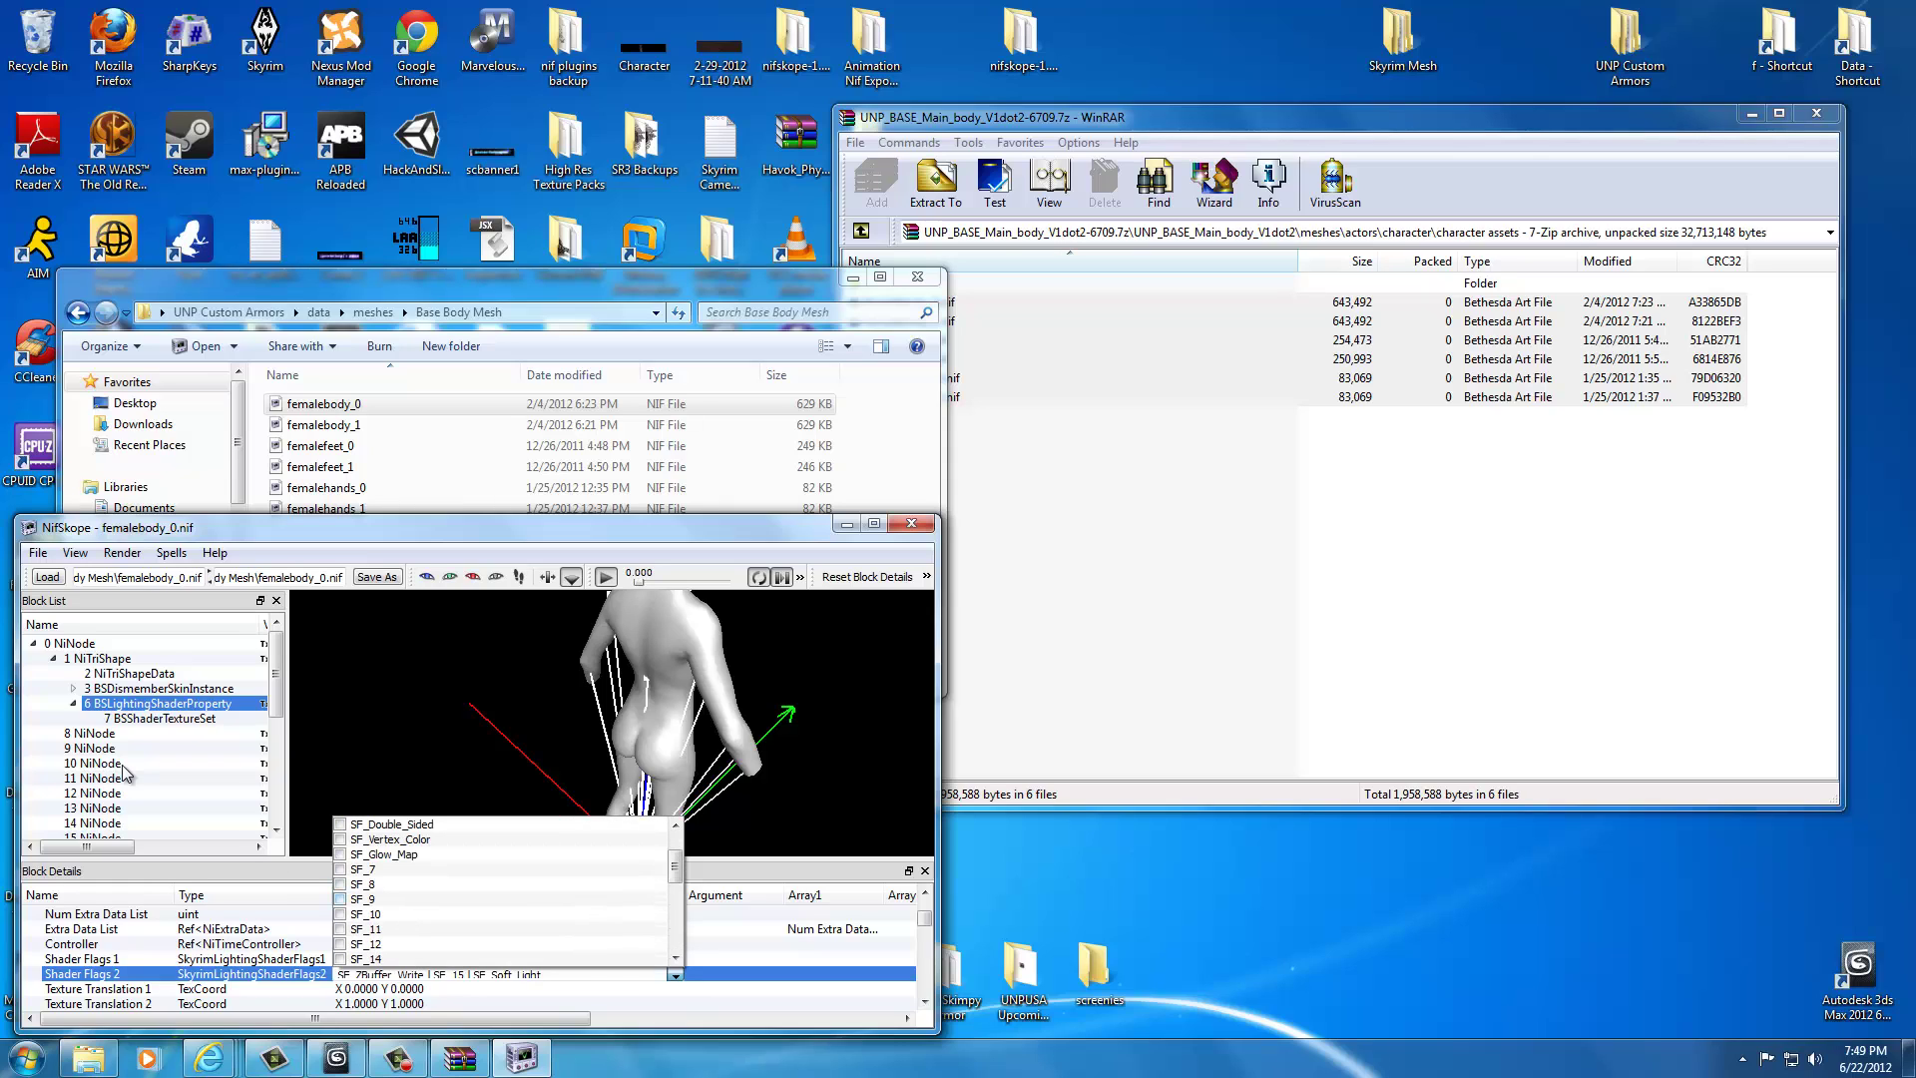
- Select the BSDismemberSkinInstance block and inspect the body mesh from the front and back in the 3D view
click(133, 688)
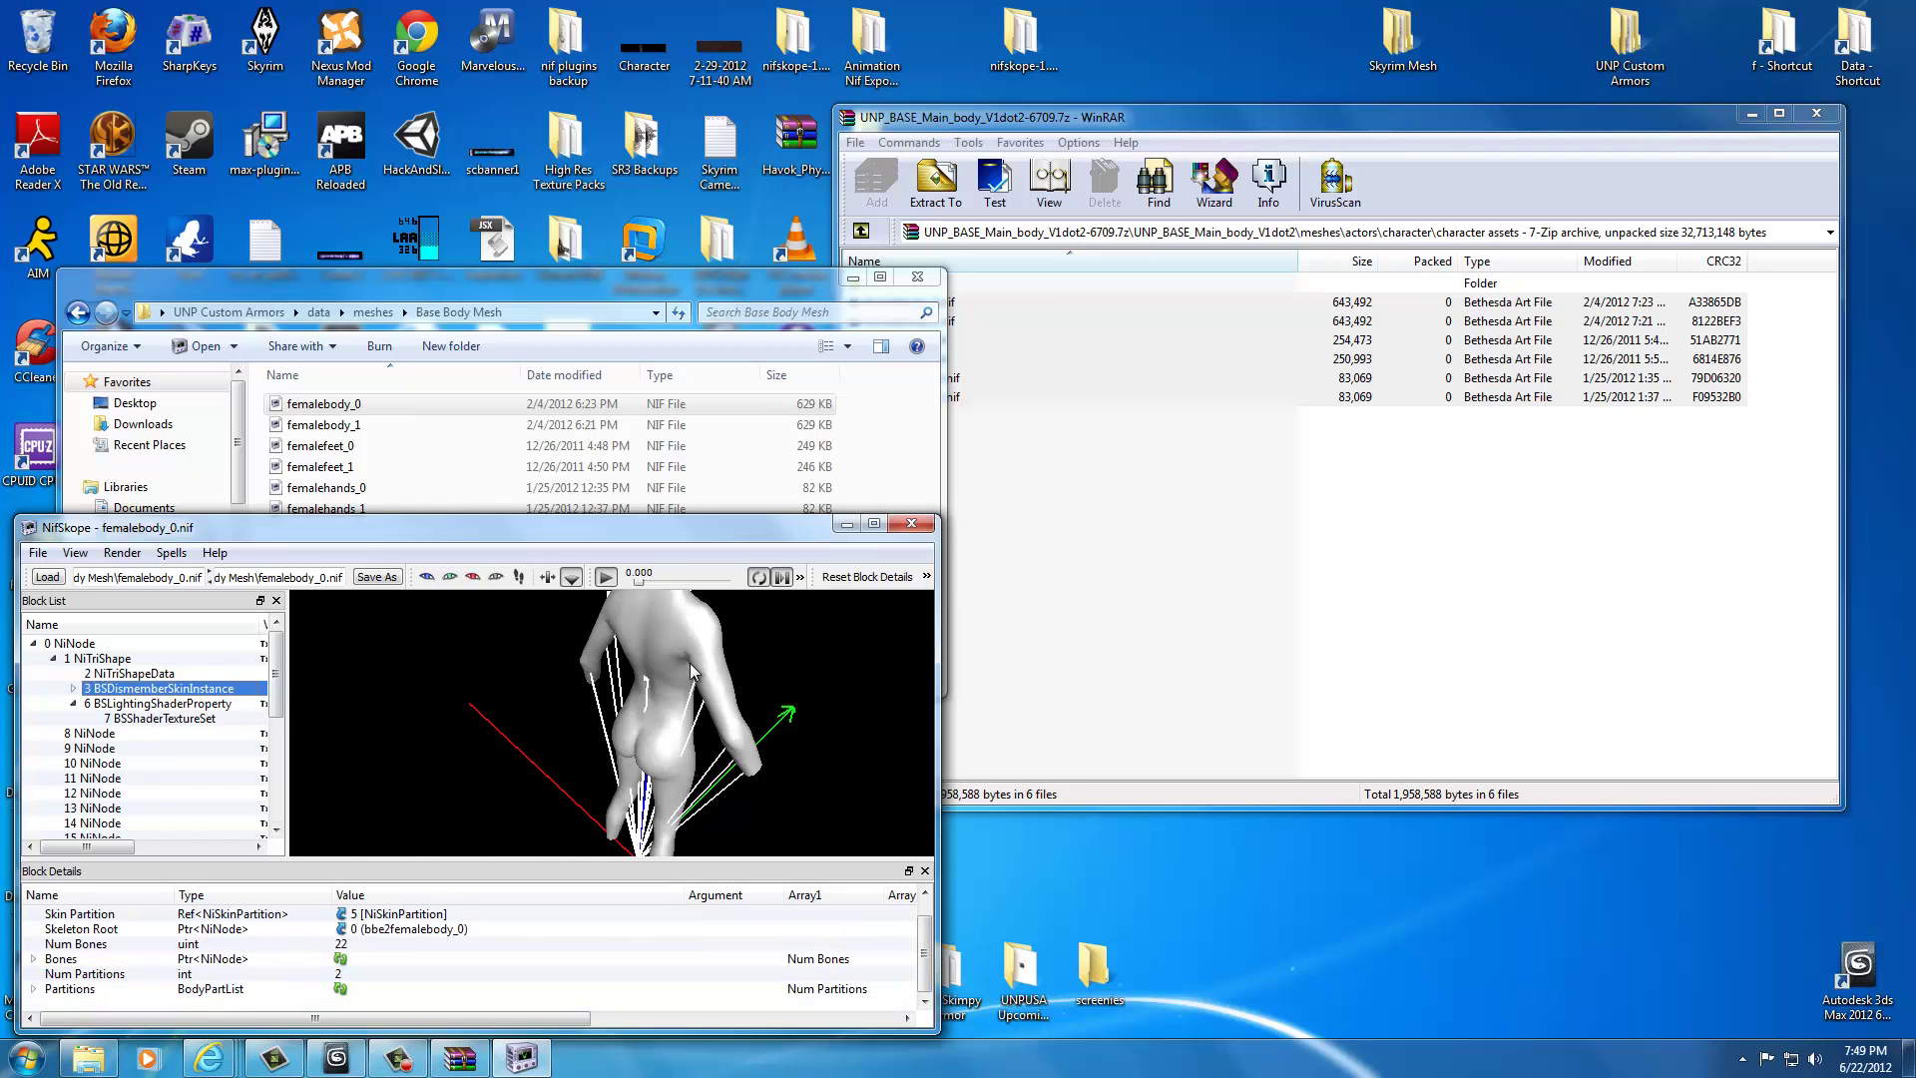
drag(571, 744, 668, 725)
scroll(377, 708, down, 3)
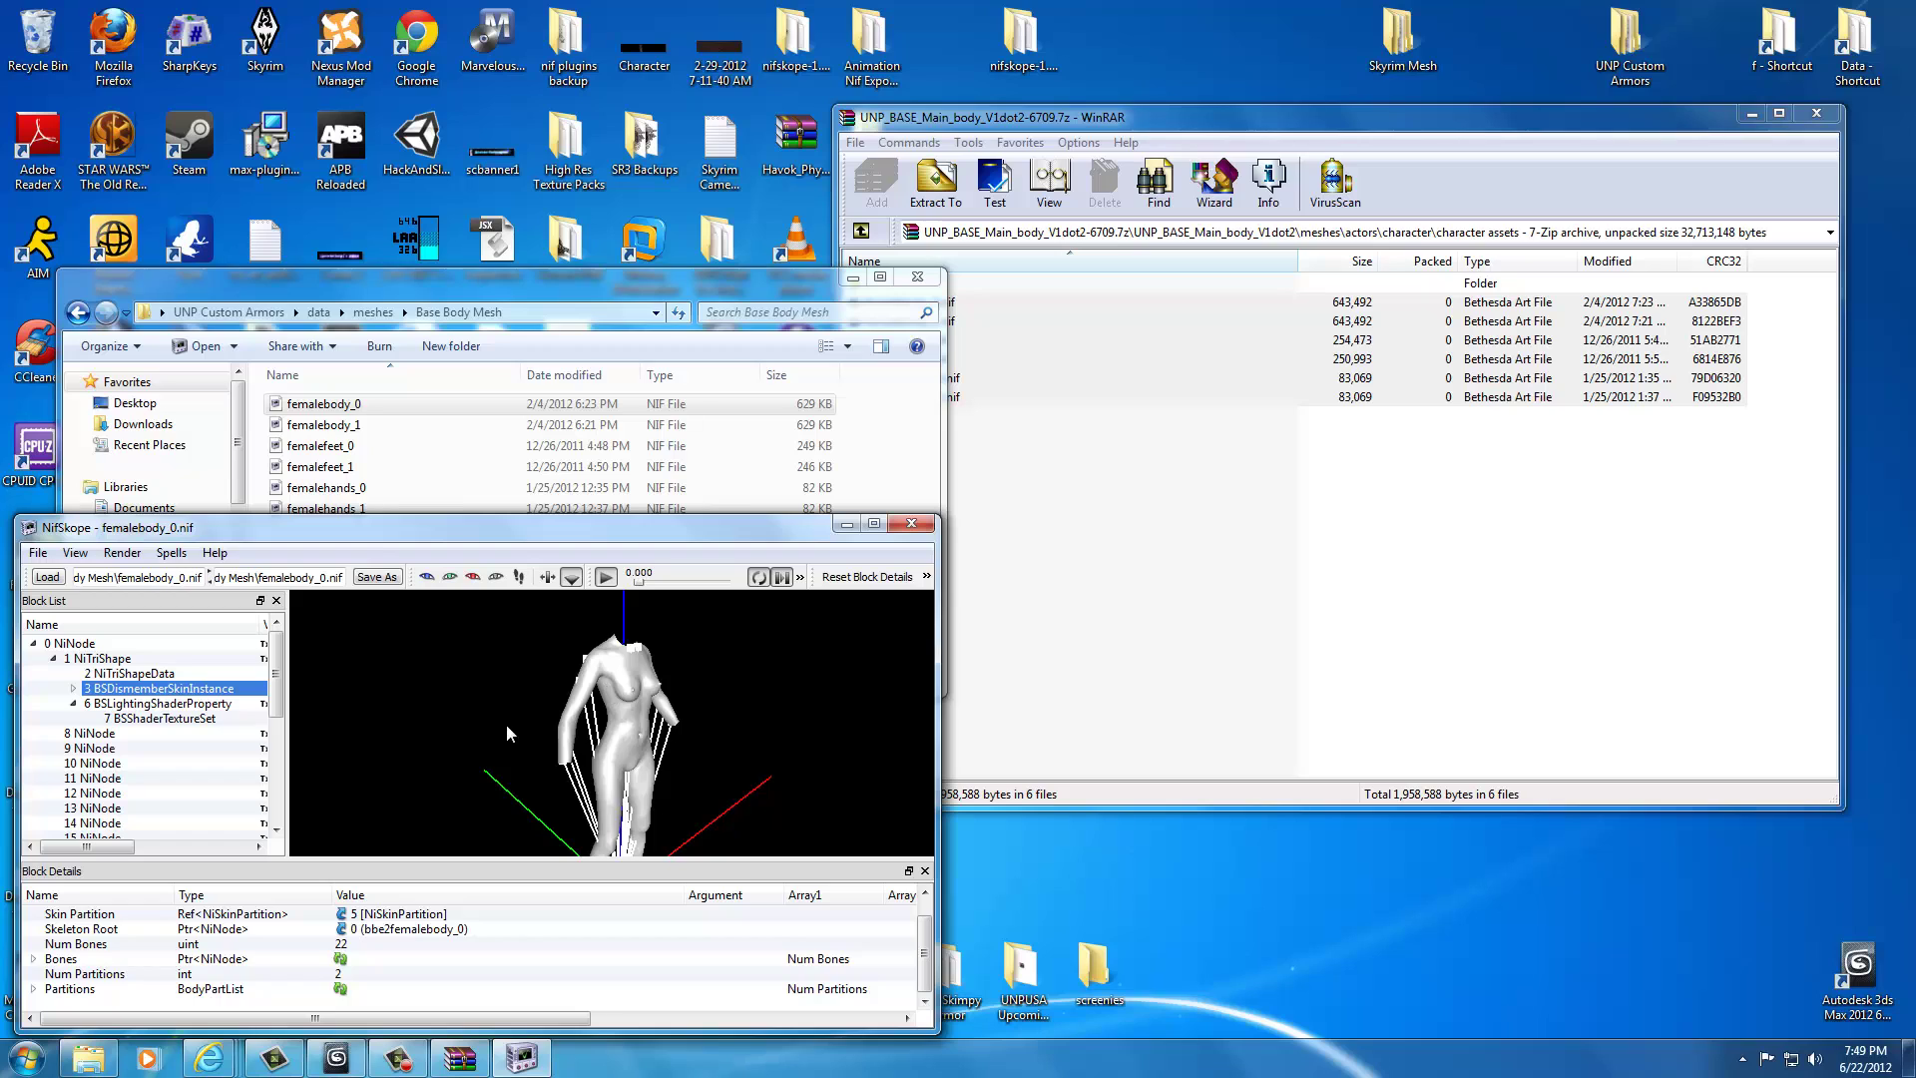
drag(506, 723, 482, 704)
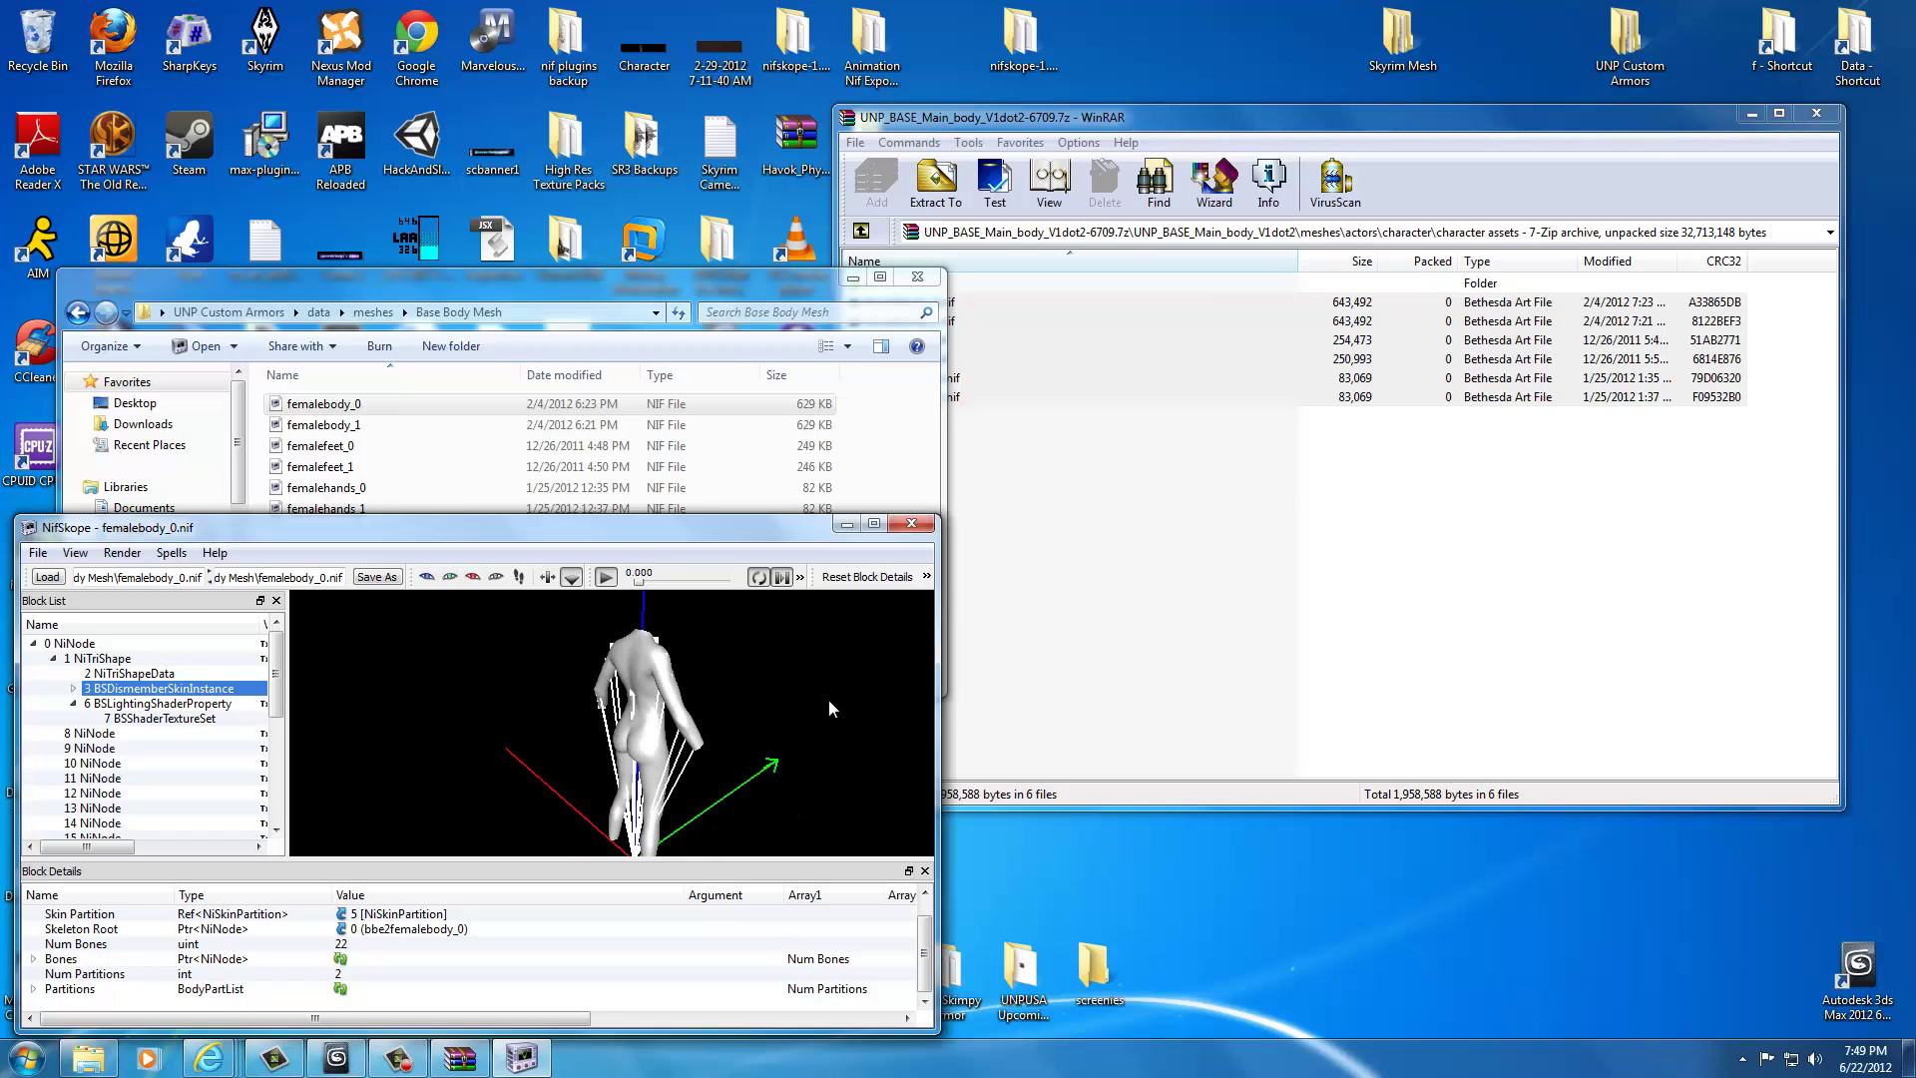
drag(828, 708, 599, 715)
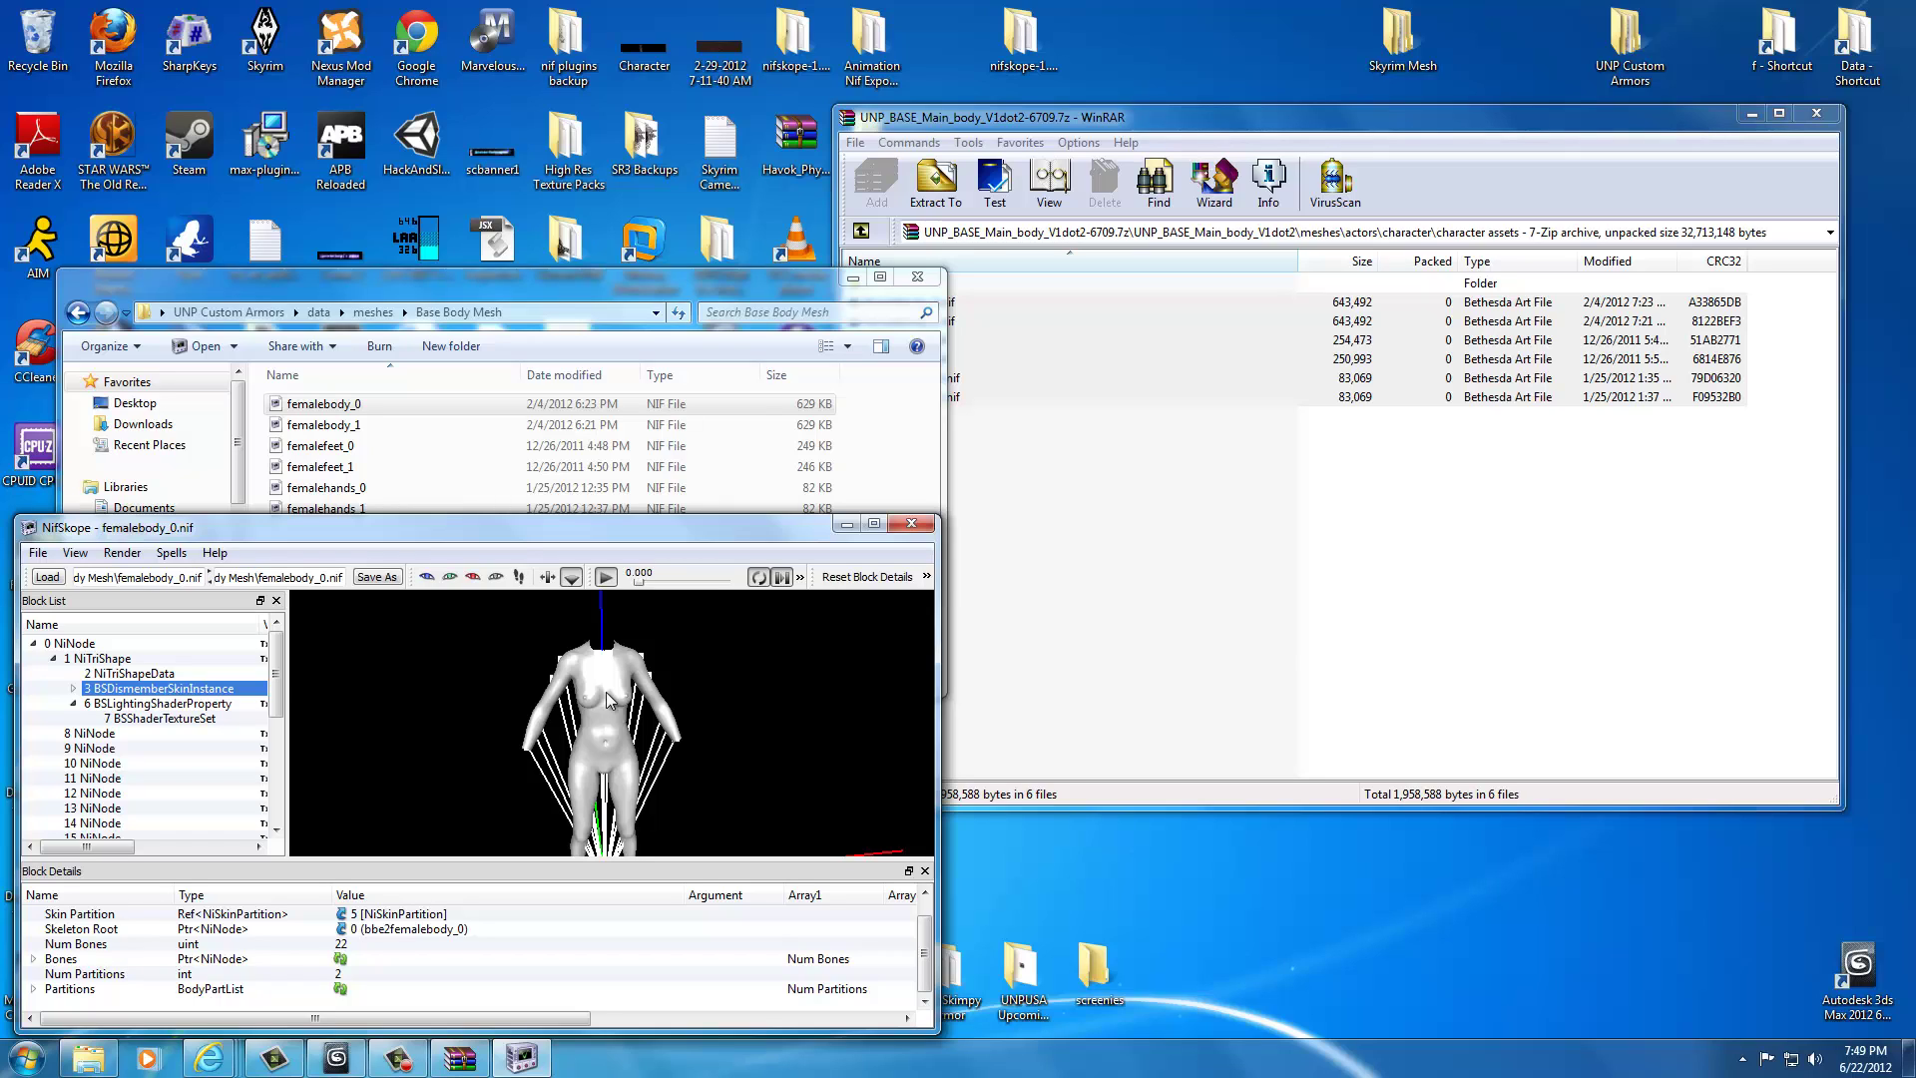
drag(752, 743, 767, 745)
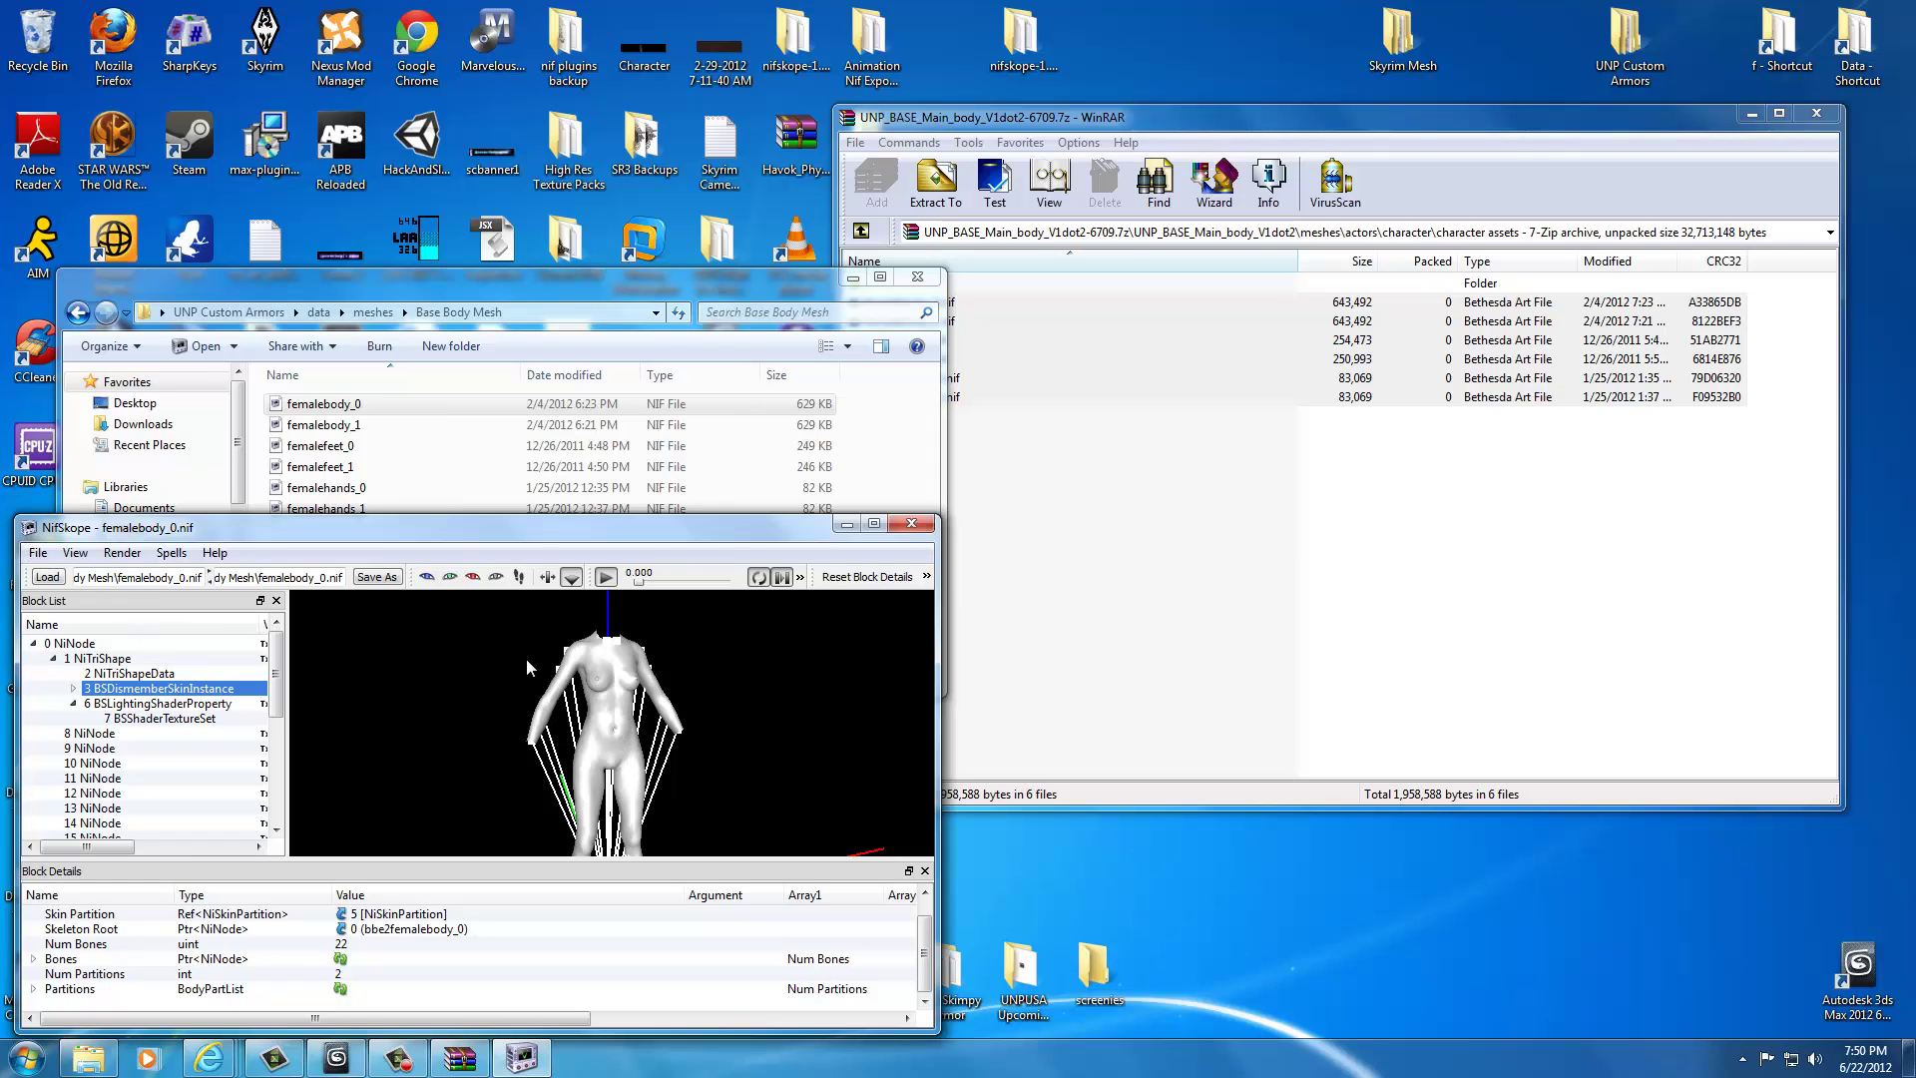
drag(525, 658, 878, 609)
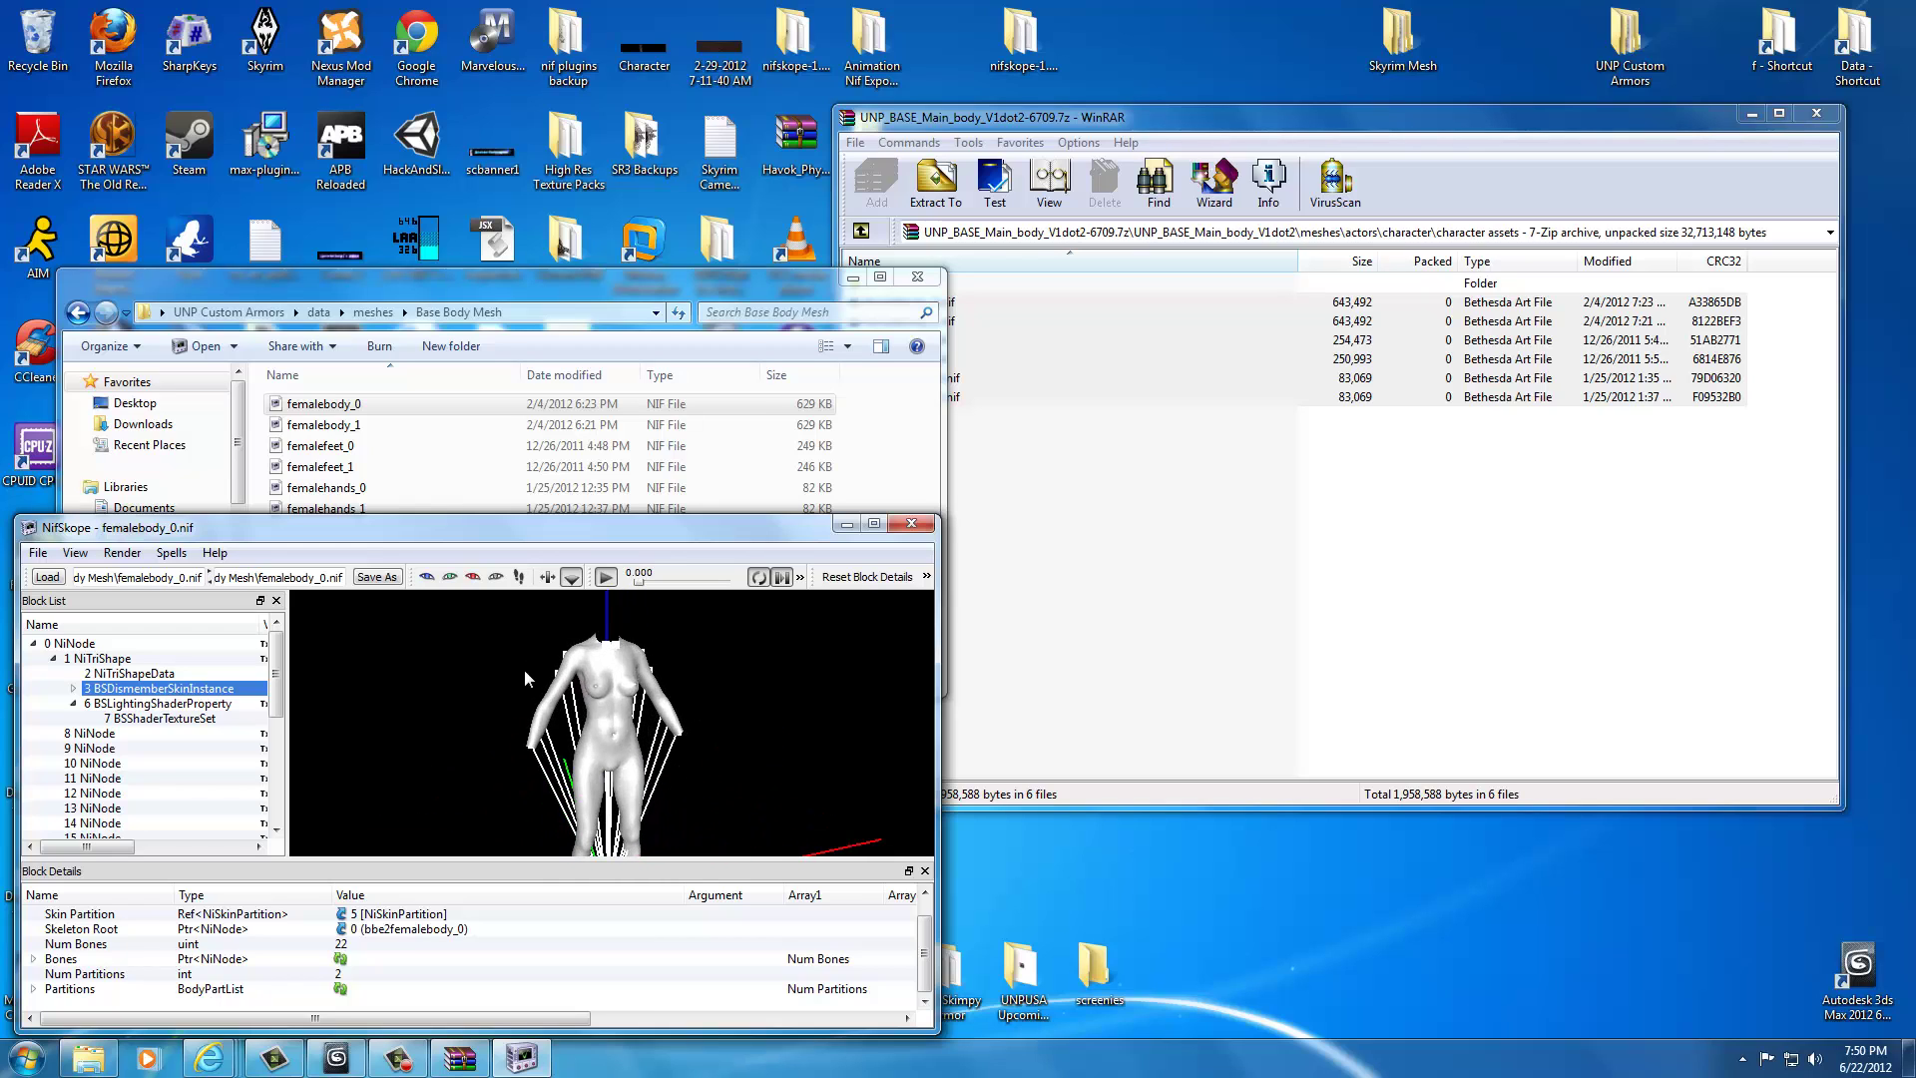
- Close NifSkope, the Base Body Mesh folder and the UNP base body archive to return to the desktop
click(911, 526)
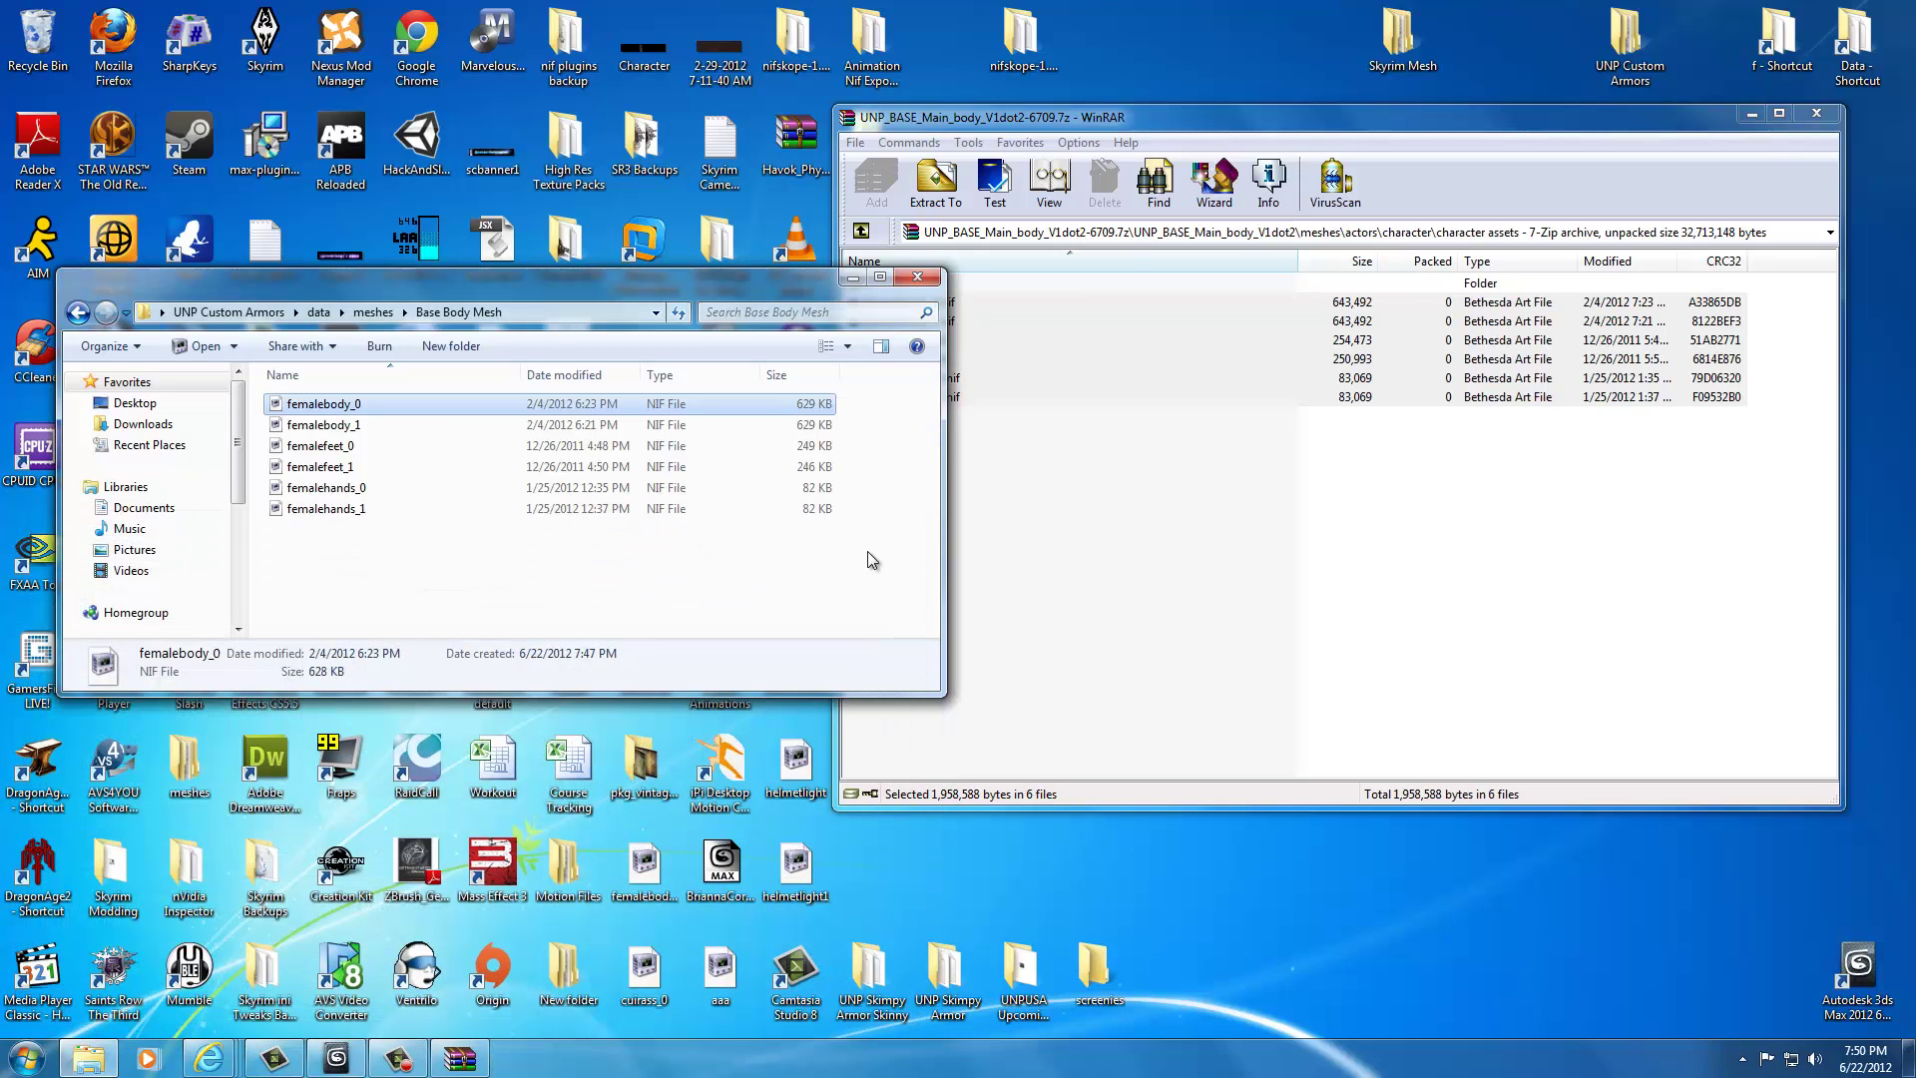
click(917, 277)
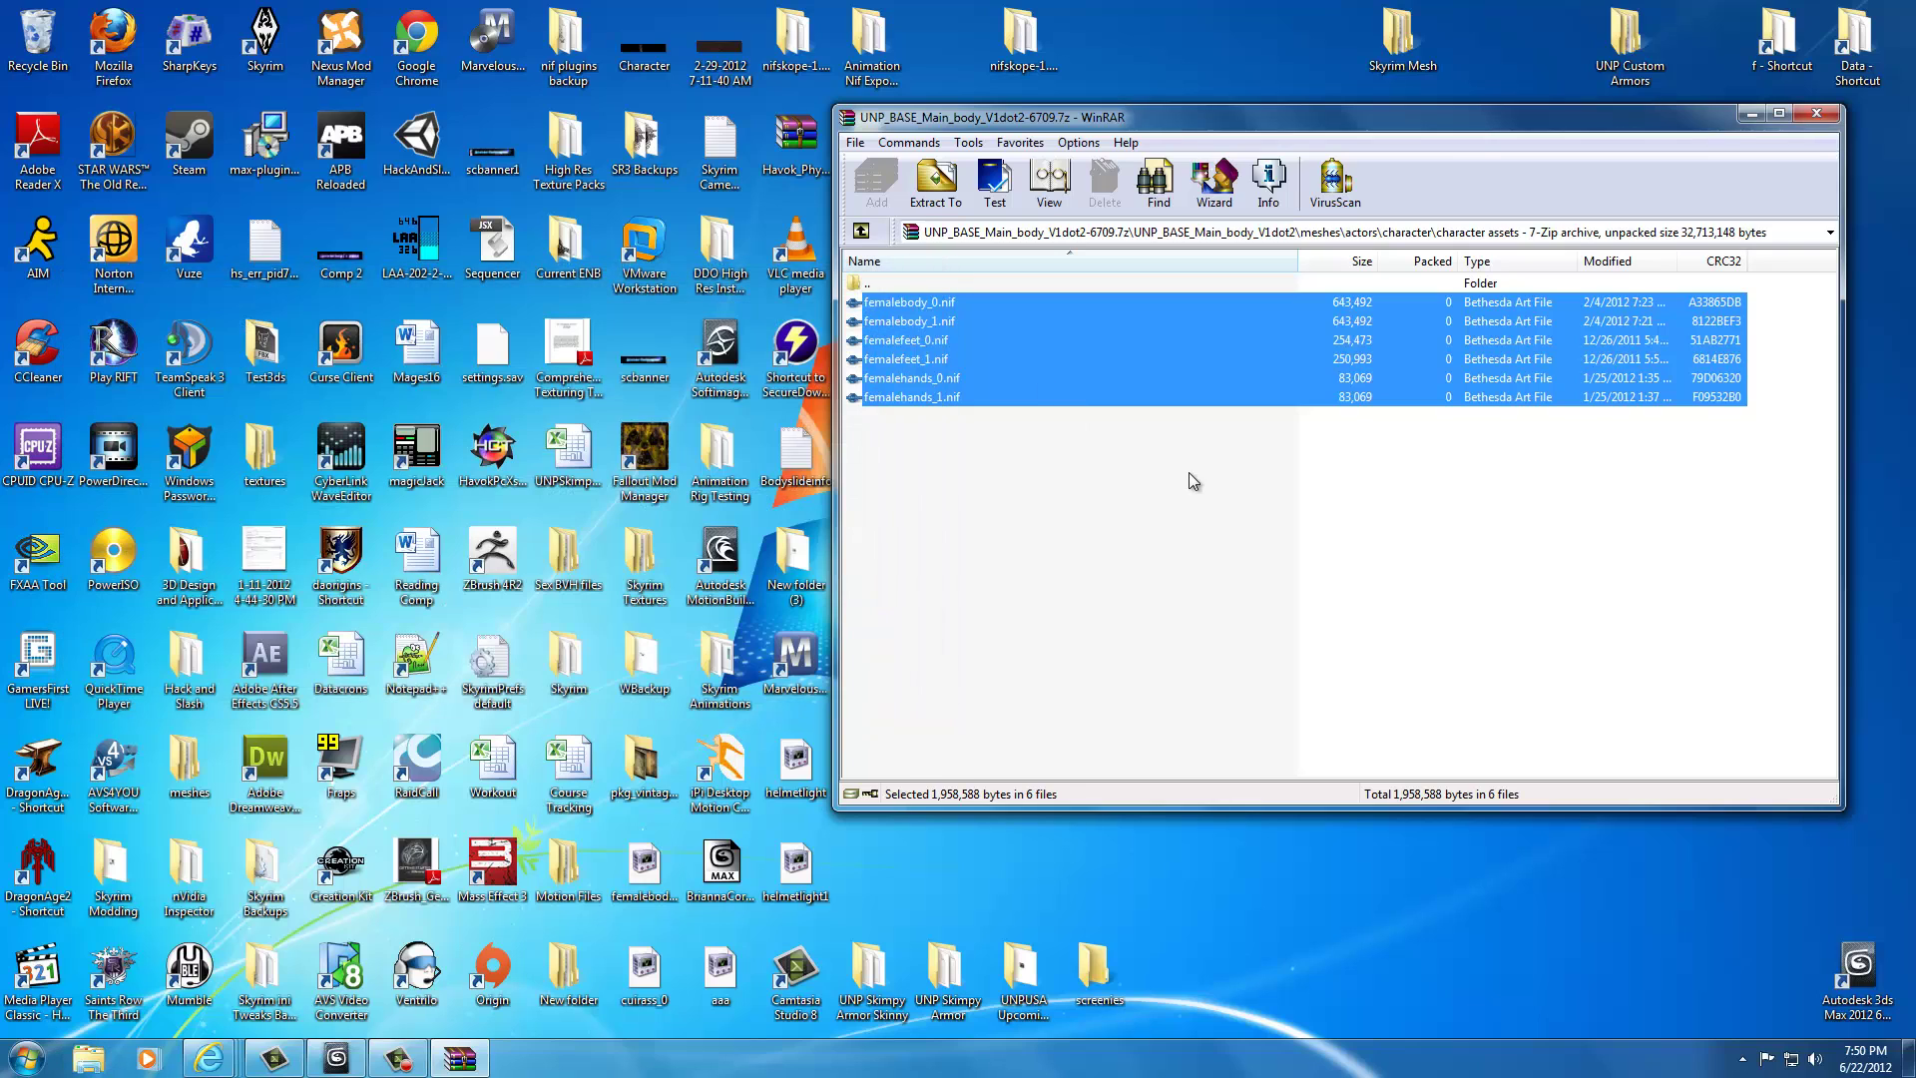
click(1178, 473)
click(1815, 113)
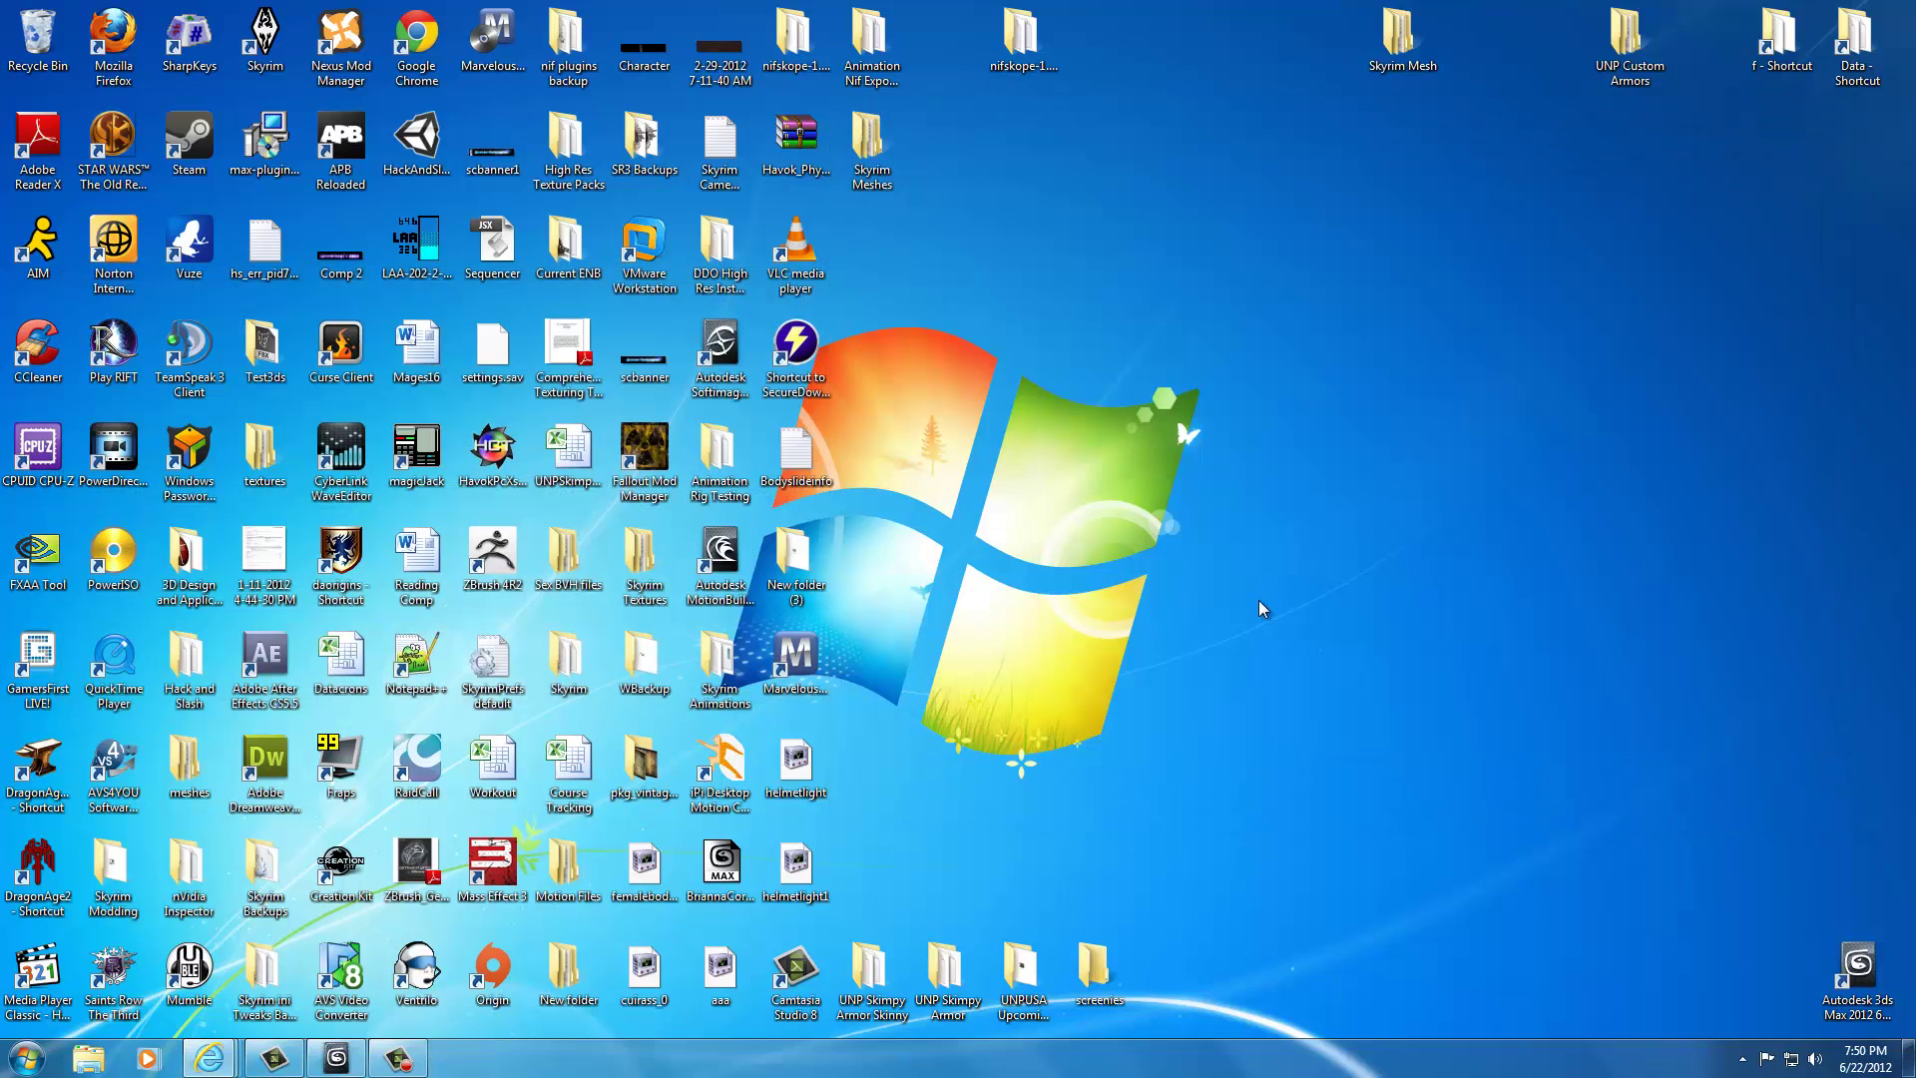